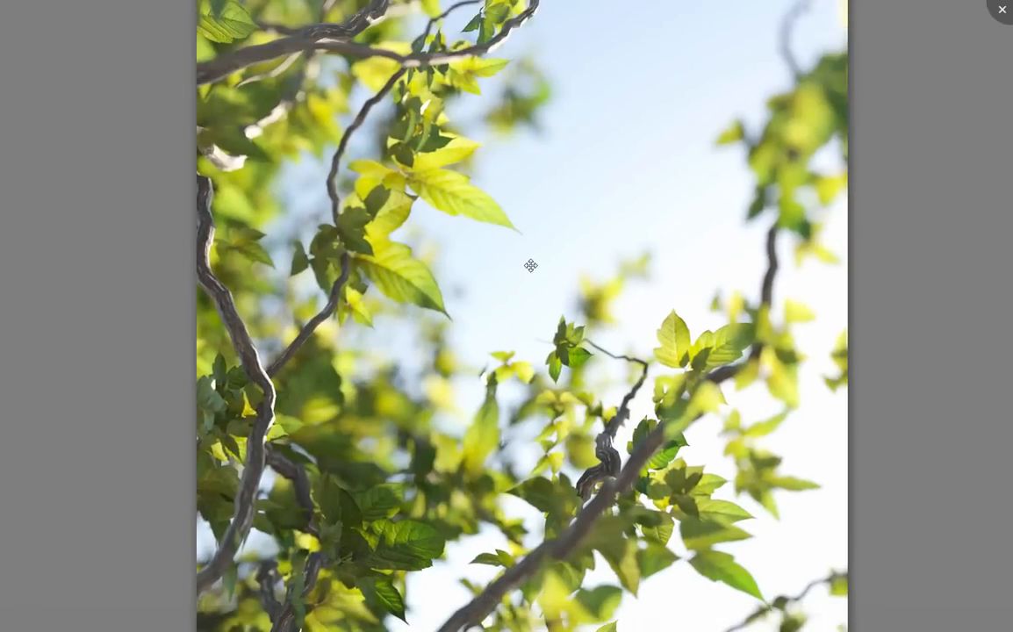
- Switch to 3ds Max and look over the whole brick wall and foliage scene from another angle
{"action": "key", "text": "alt+Tab"}
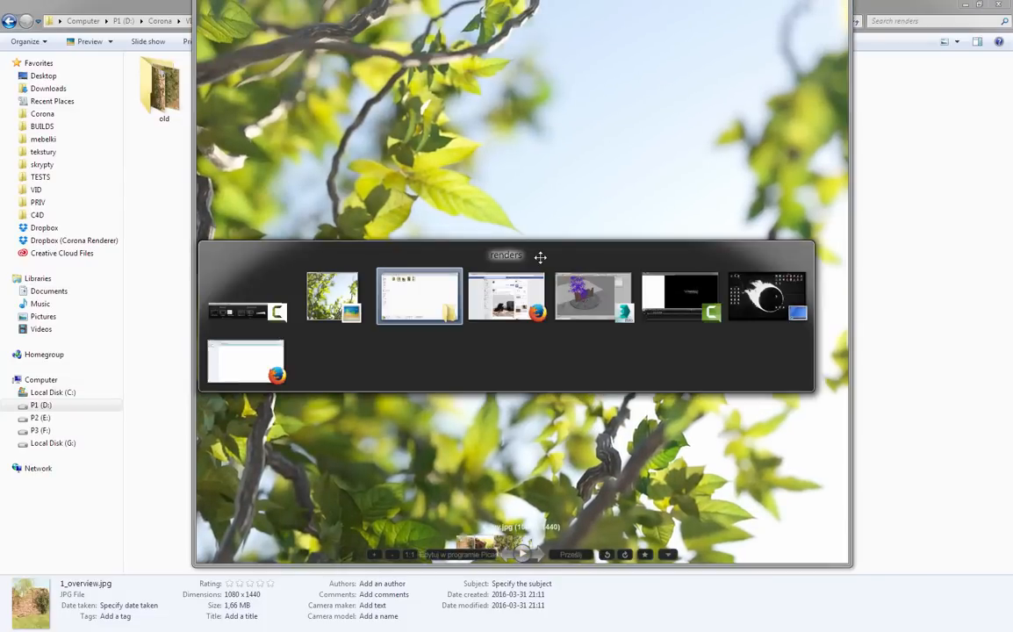
{"action": "left_click", "coordinate": [586, 298]}
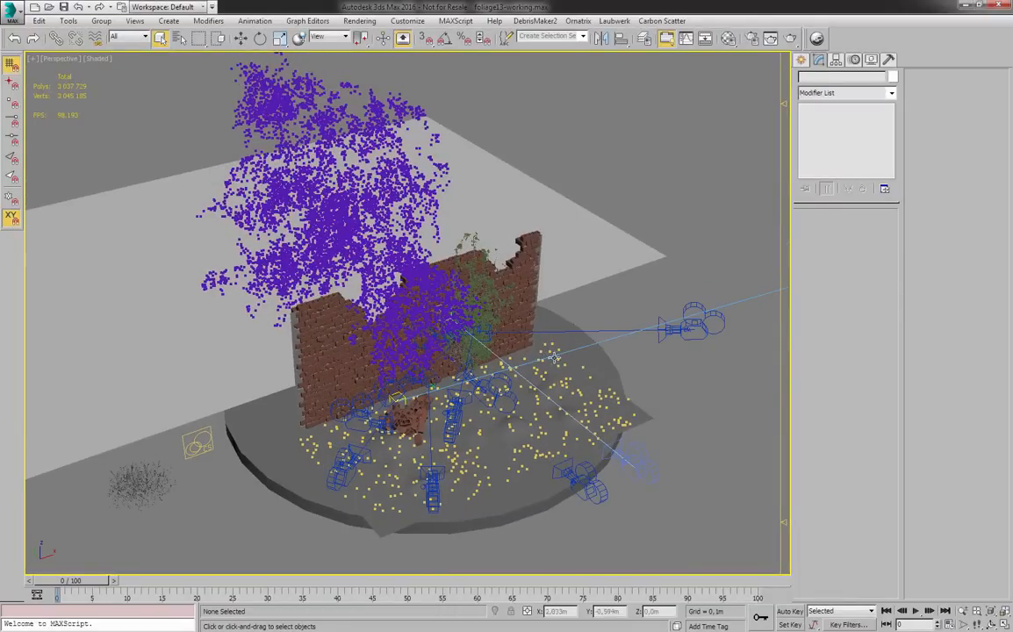
{"action": "middle_click_drag", "start_coordinate": [554, 358], "coordinate": [578, 360], "text": "alt"}
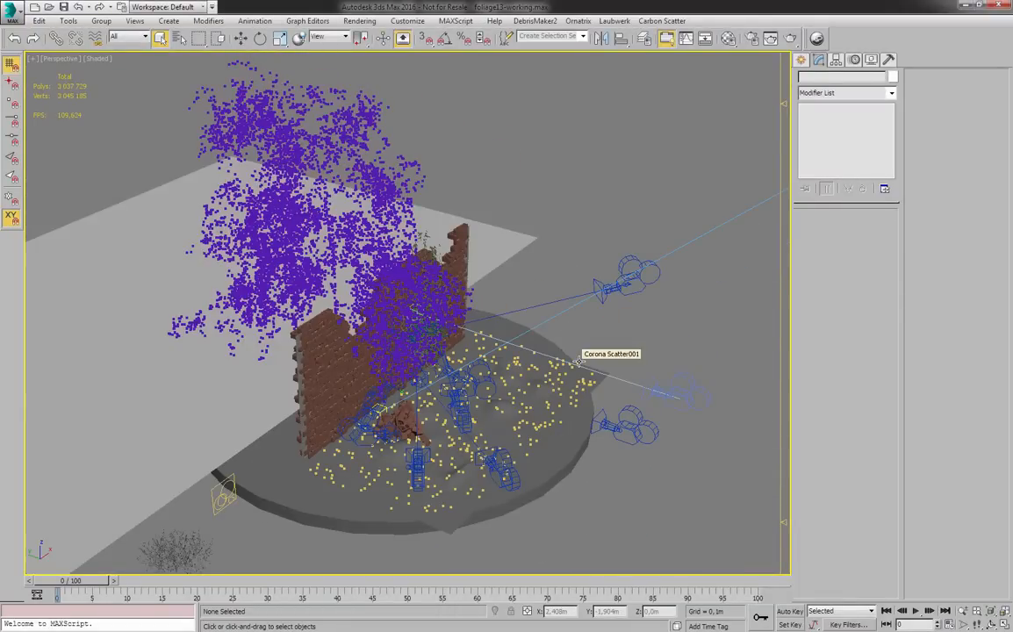
{"action": "middle_click_drag", "start_coordinate": [561, 251], "coordinate": [651, 187]}
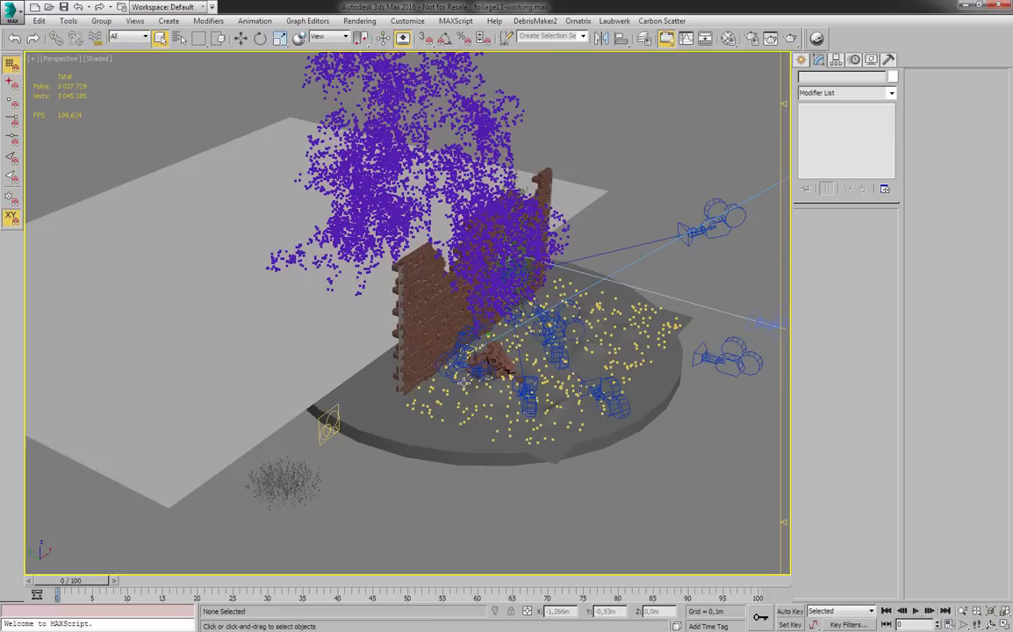
{"action": "scroll", "coordinate": [467, 395], "scroll_direction": "up", "scroll_amount": 3}
- Examine the ground surfaces by selecting the grass plane, the round base and the large flat plane behind the wall, toggling edged faces
{"action": "left_click", "coordinate": [594, 496]}
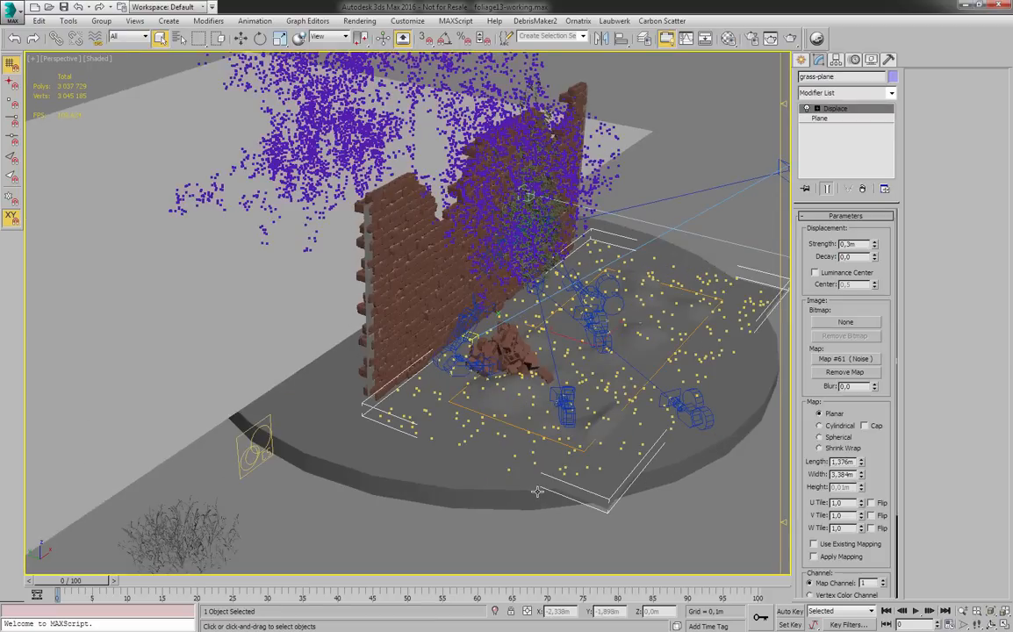
{"action": "key", "text": "F4"}
{"action": "left_click", "coordinate": [486, 475]}
{"action": "left_click", "coordinate": [337, 330]}
{"action": "key", "text": "F4"}
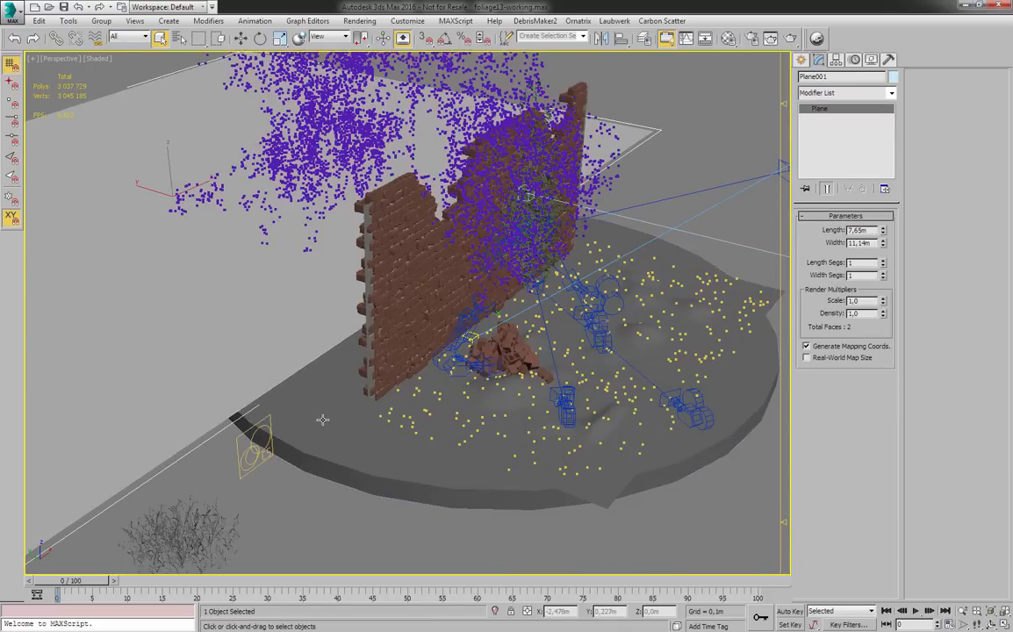
- Select a single brick in the wall to inspect its modifier stack and examine the brickwork up close
{"action": "middle_click_drag", "start_coordinate": [322, 419], "coordinate": [318, 327], "text": "alt"}
{"action": "left_click", "coordinate": [319, 327]}
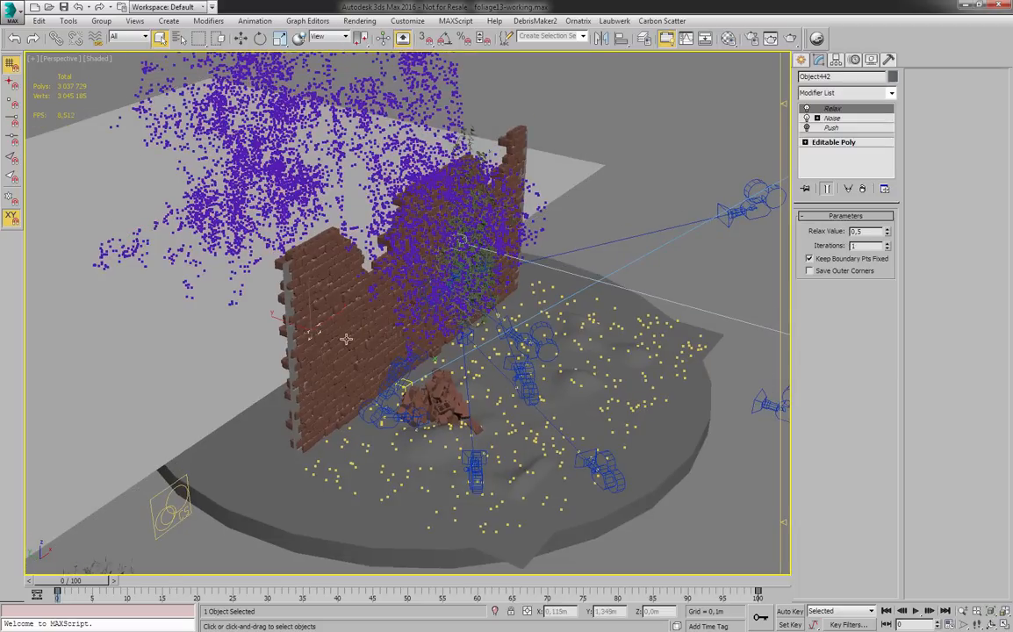
{"action": "scroll", "coordinate": [356, 347], "scroll_direction": "up", "scroll_amount": 10}
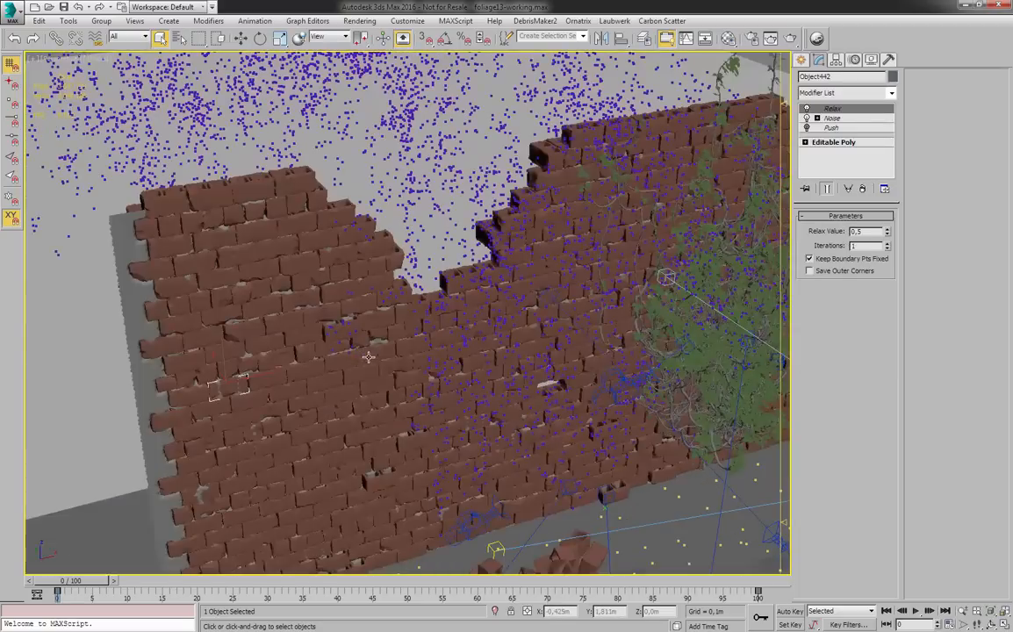
{"action": "middle_click_drag", "start_coordinate": [369, 356], "coordinate": [359, 329], "text": "alt"}
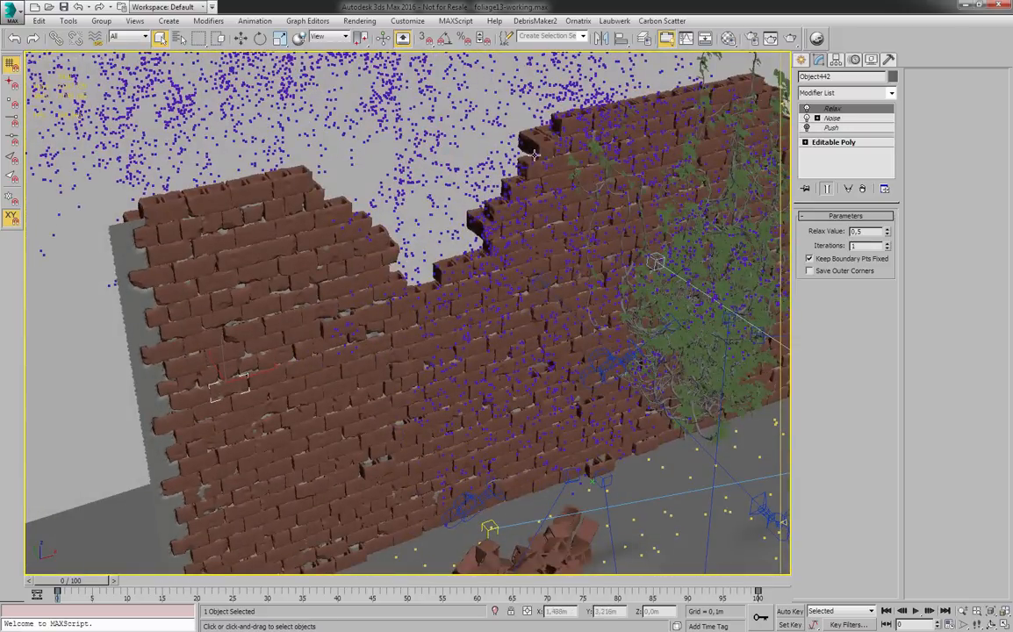
{"action": "left_click", "coordinate": [530, 21]}
{"action": "left_click", "coordinate": [525, 26]}
{"action": "scroll", "coordinate": [400, 326], "scroll_direction": "down", "scroll_amount": 10}
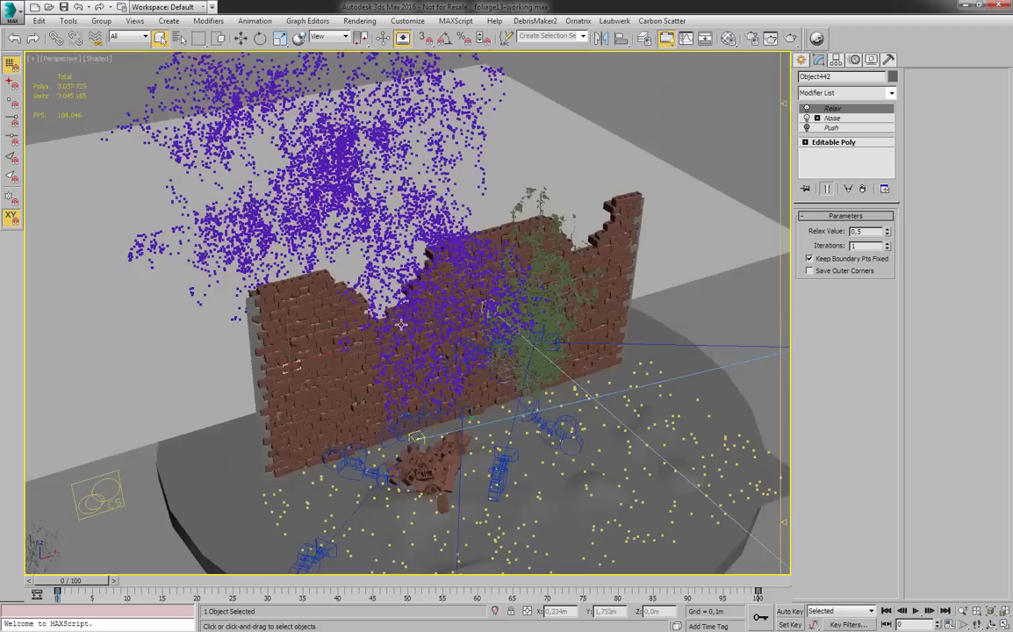
- Select a brick in the rubble pile and inspect its modifiers
{"action": "scroll", "coordinate": [439, 395], "scroll_direction": "up", "scroll_amount": 8}
{"action": "left_click", "coordinate": [419, 414]}
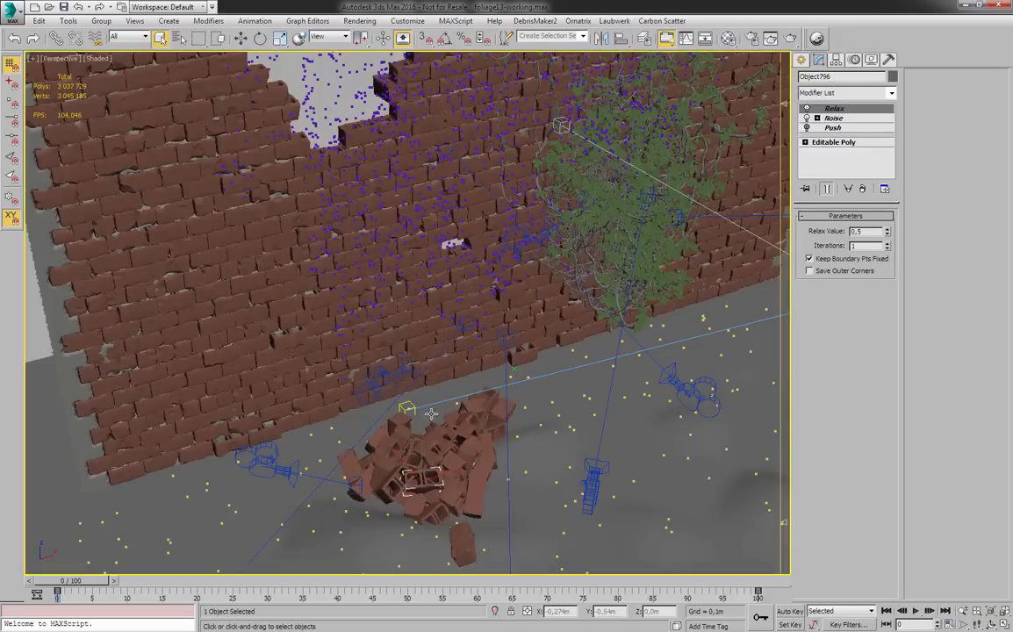
{"action": "scroll", "coordinate": [399, 400], "scroll_direction": "down", "scroll_amount": 8}
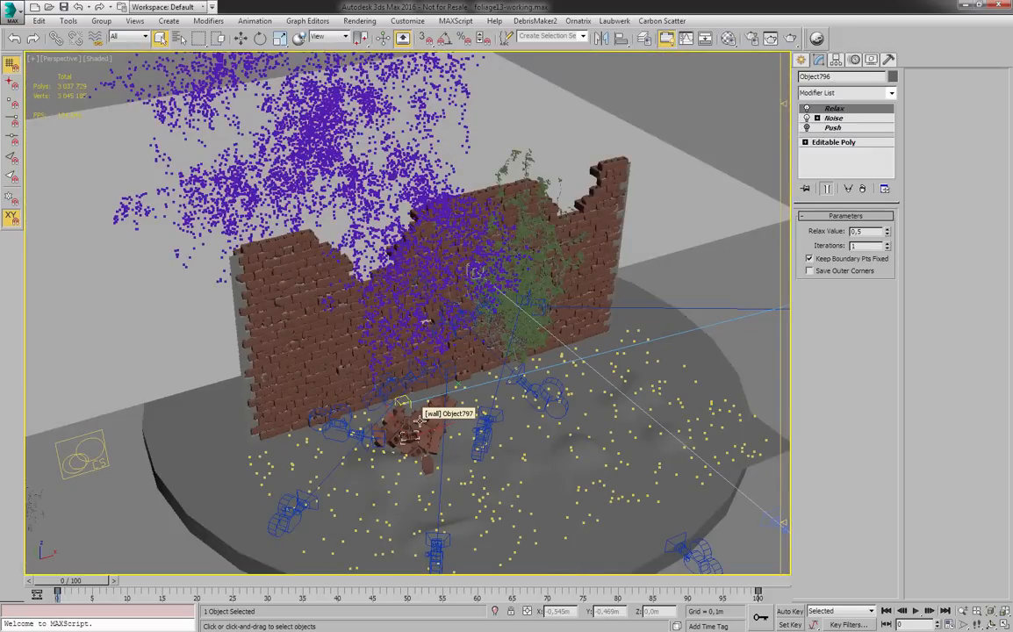
- Inspect the displaced grass plane and the Corona Scatter object that distributes grass clumps over it
{"action": "middle_click_drag", "start_coordinate": [312, 482], "coordinate": [447, 401]}
{"action": "left_click", "coordinate": [476, 414]}
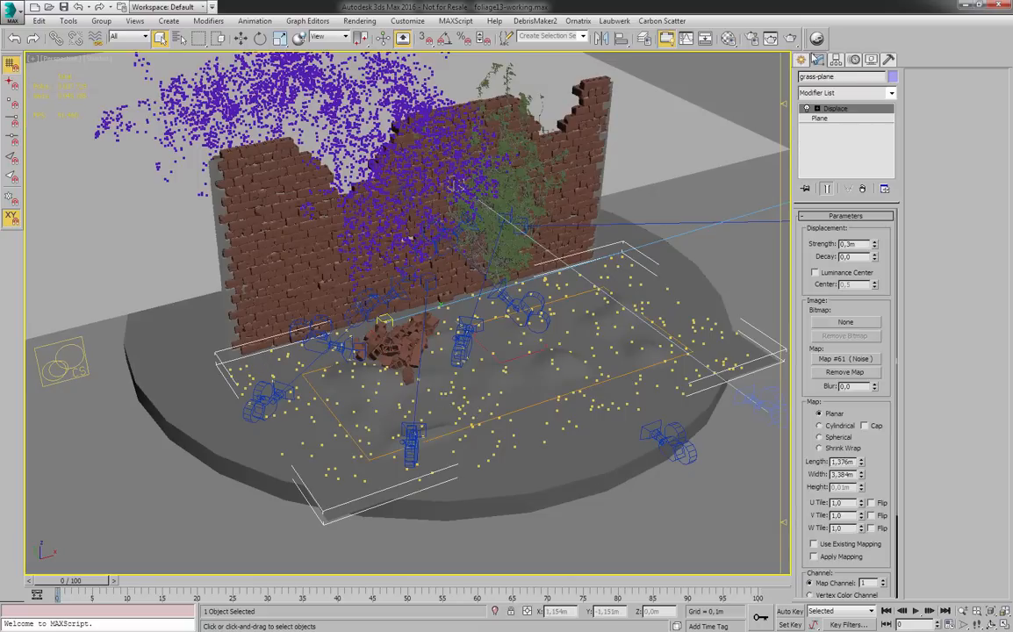
{"action": "left_click", "coordinate": [585, 359]}
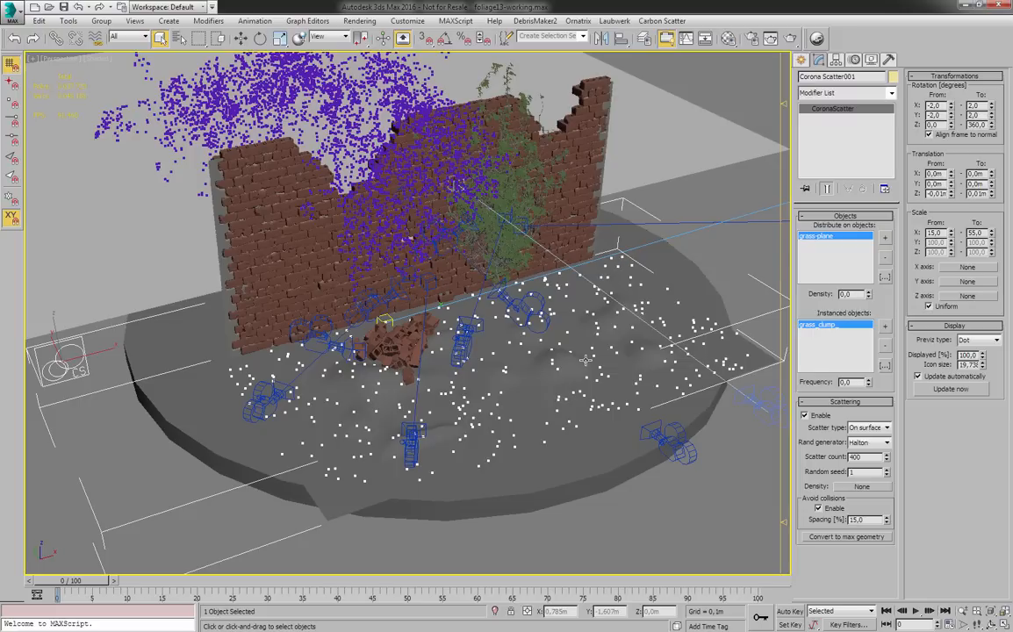
{"action": "left_click", "coordinate": [826, 239]}
{"action": "middle_click_drag", "start_coordinate": [349, 393], "coordinate": [396, 470], "text": "alt"}
{"action": "left_click", "coordinate": [396, 472]}
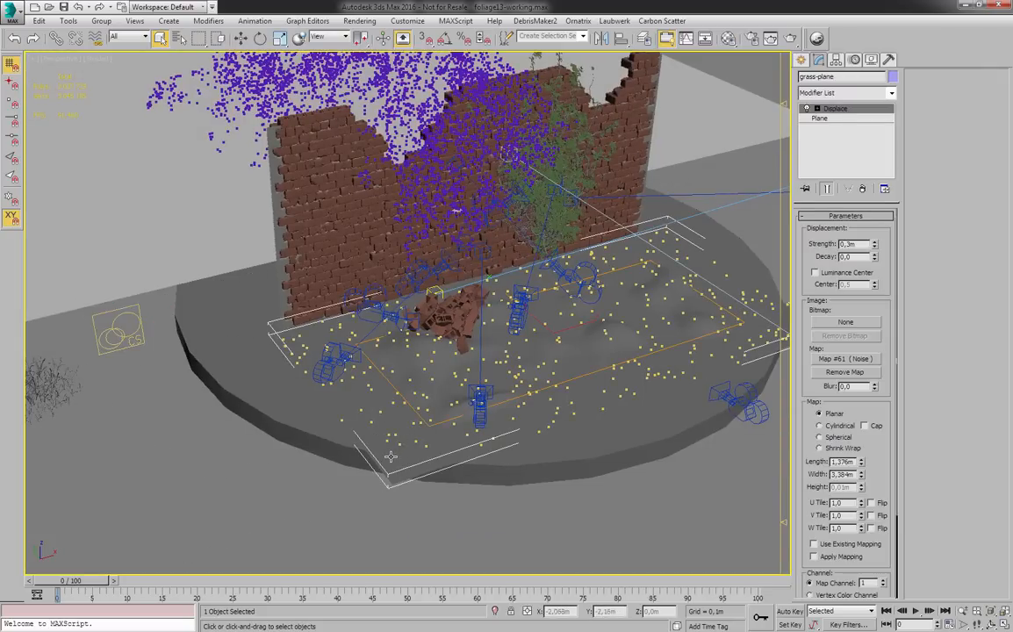
- Select the tree proxy above the wall and inspect its Corona Proxy settings with the whole tree in view
{"action": "left_click", "coordinate": [475, 402]}
{"action": "middle_click_drag", "start_coordinate": [475, 402], "coordinate": [470, 504], "text": "alt"}
{"action": "left_click", "coordinate": [325, 136]}
{"action": "scroll", "coordinate": [319, 159], "scroll_direction": "down", "scroll_amount": 3}
{"action": "middle_click_drag", "start_coordinate": [316, 160], "coordinate": [342, 245], "text": "alt"}
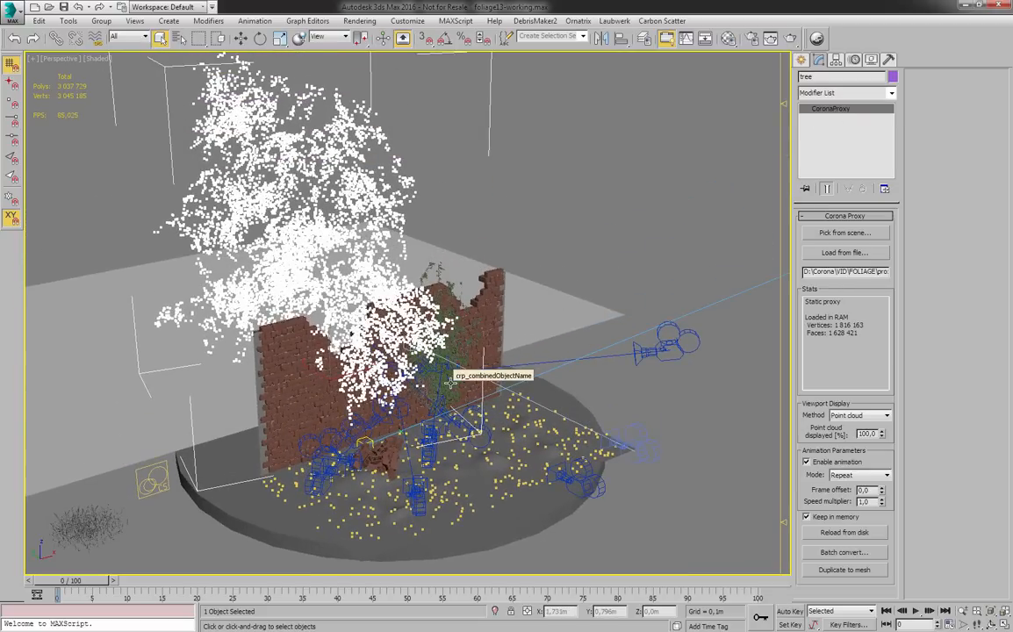
- Select the ivy proxy on the brick wall and examine its full-mesh leaves and stems up close
{"action": "mouse_move", "coordinate": [449, 381]}
{"action": "middle_mouse_down", "text": "alt"}
{"action": "mouse_move", "coordinate": [452, 355]}
{"action": "mouse_move", "coordinate": [314, 436]}
{"action": "middle_mouse_up", "text": "alt"}
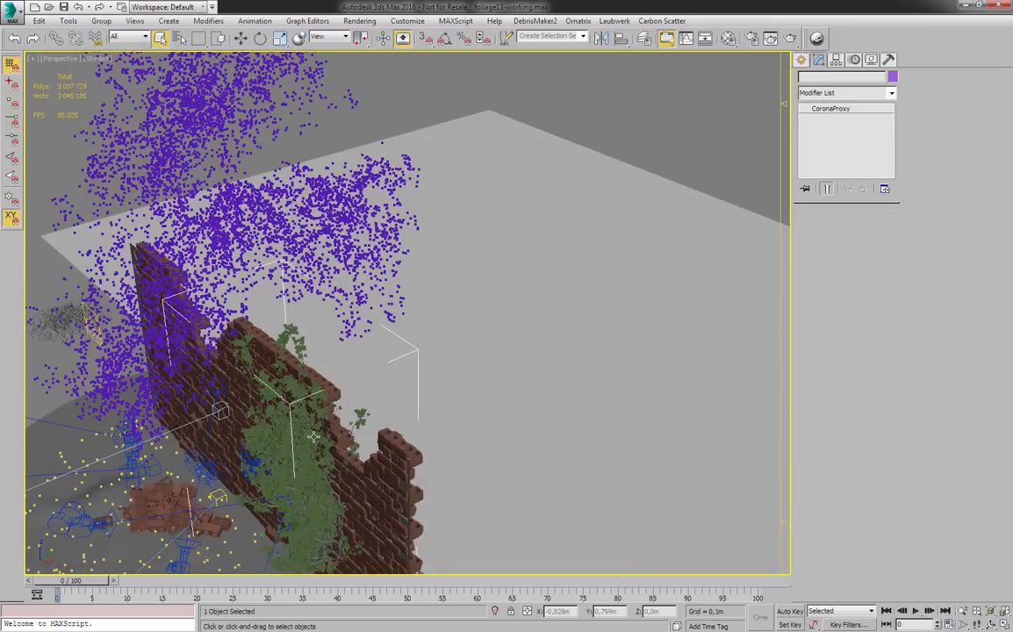
{"action": "key", "text": "z"}
{"action": "middle_click_drag", "start_coordinate": [432, 392], "coordinate": [468, 410]}
{"action": "scroll", "coordinate": [470, 353], "scroll_direction": "up", "scroll_amount": 3}
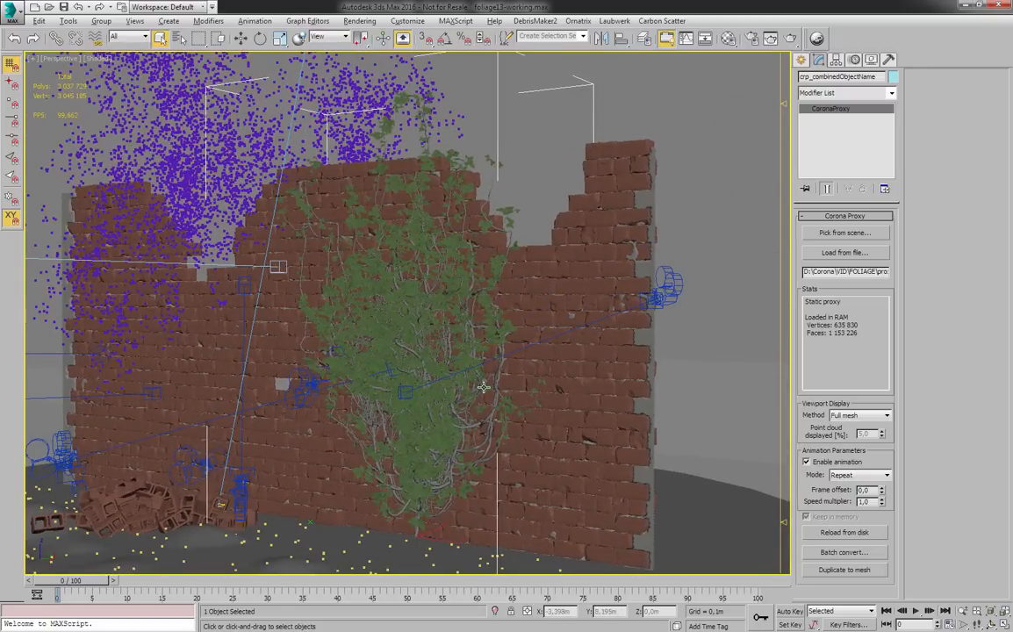
{"action": "middle_click_drag", "start_coordinate": [484, 386], "coordinate": [495, 416], "text": "alt"}
{"action": "scroll", "coordinate": [495, 416], "scroll_direction": "up", "scroll_amount": 6}
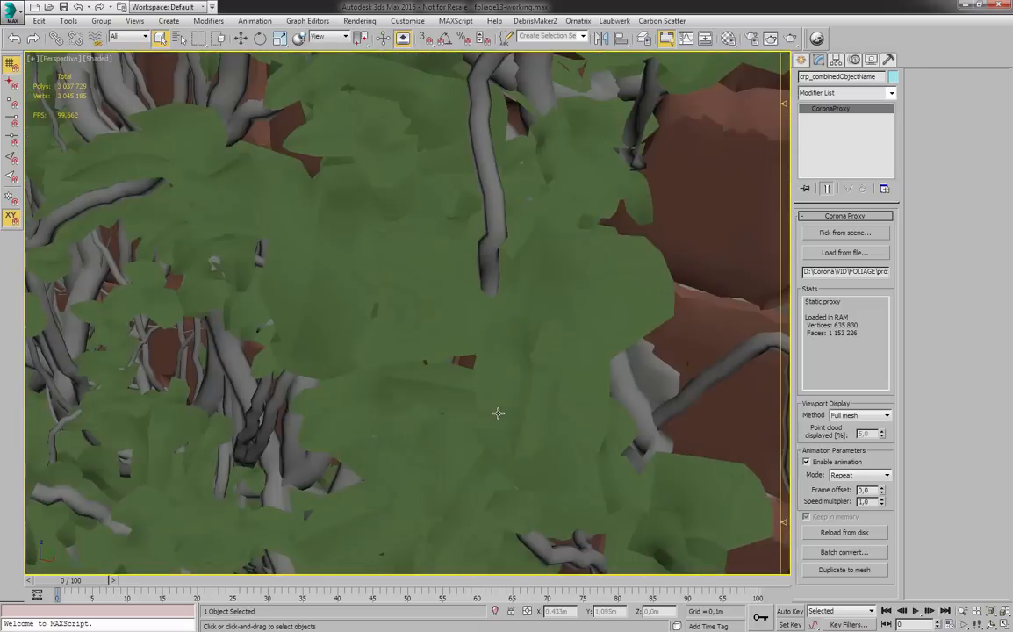
- Examine the ivy's mesh density by switching edged faces display on and off at close range
{"action": "scroll", "coordinate": [498, 412], "scroll_direction": "down", "scroll_amount": 6}
{"action": "key", "text": "F4"}
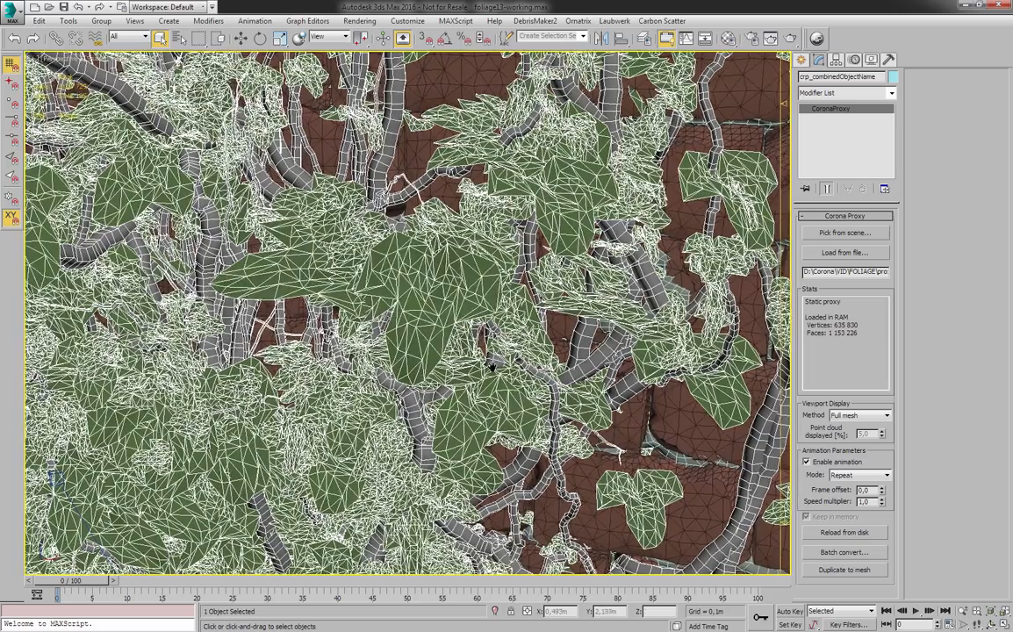
{"action": "middle_click_drag", "start_coordinate": [493, 367], "coordinate": [496, 383]}
{"action": "key", "text": "F4"}
{"action": "scroll", "coordinate": [456, 336], "scroll_direction": "down", "scroll_amount": 2}
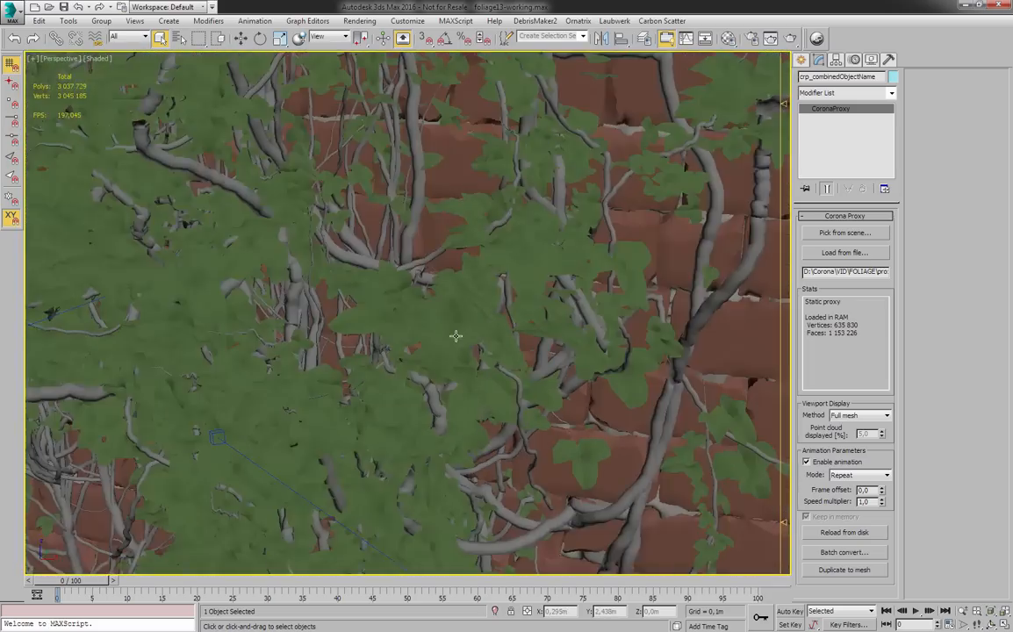
{"action": "scroll", "coordinate": [557, 282], "scroll_direction": "up", "scroll_amount": 3}
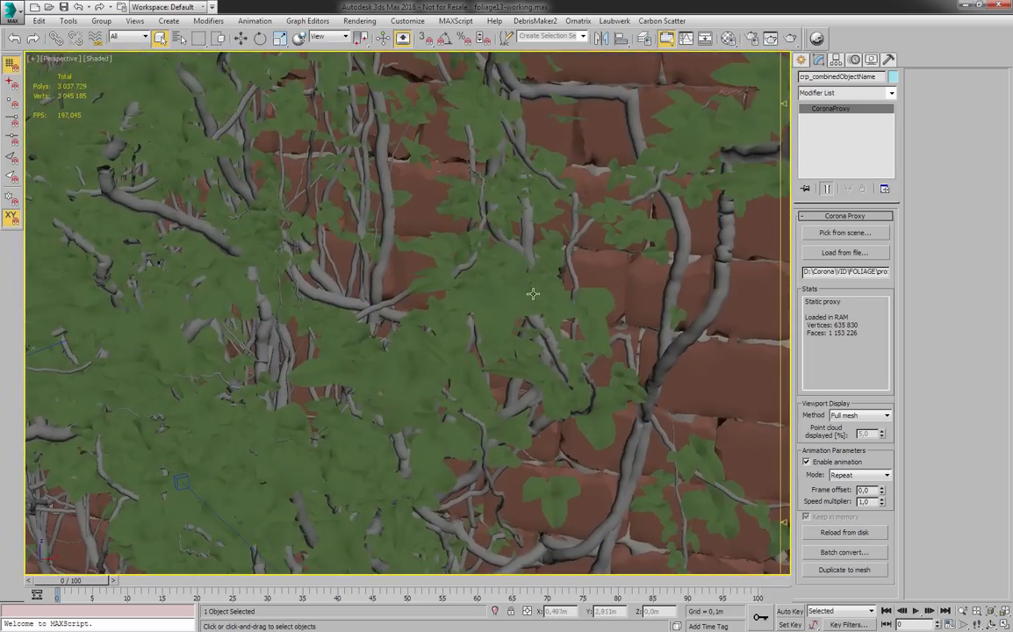
{"action": "key", "text": "F4"}
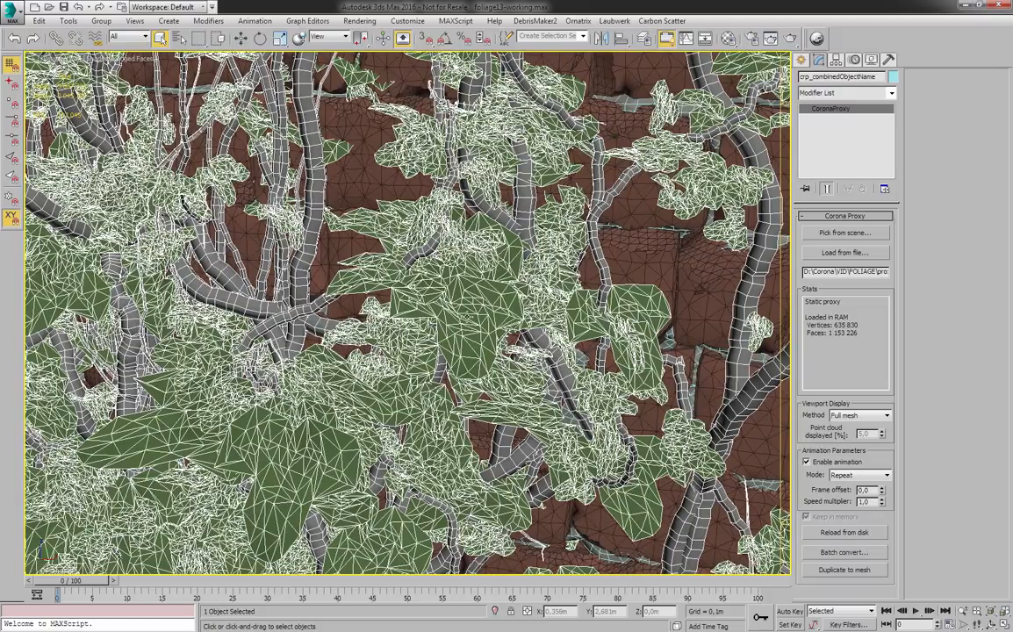
{"action": "key", "text": "F4"}
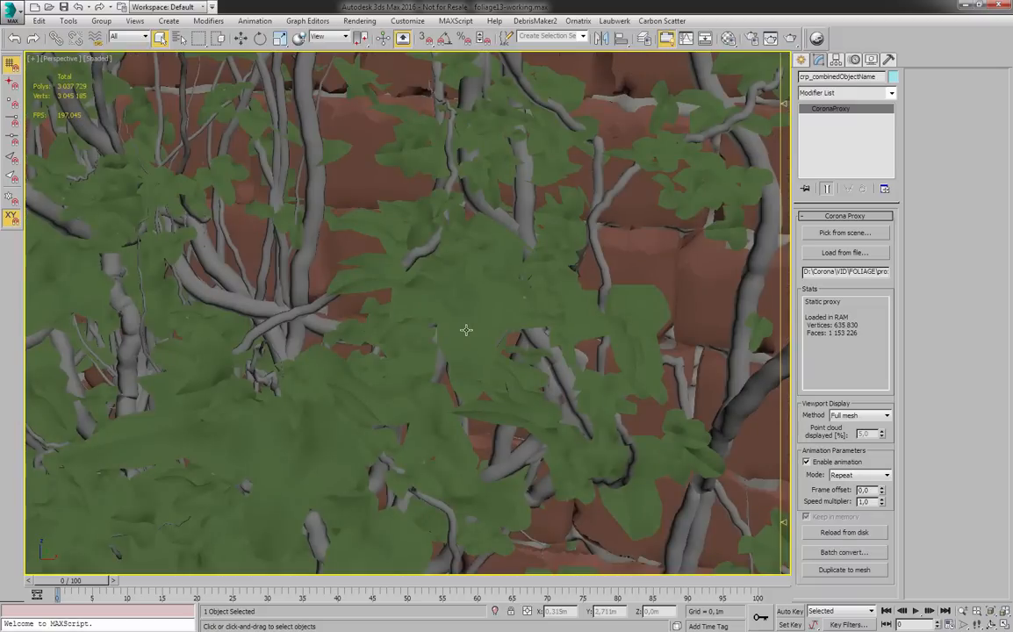
- Select the Corona Scatter object together with the grass plane and the grass clump, and isolate the selection
{"action": "scroll", "coordinate": [430, 323], "scroll_direction": "down", "scroll_amount": 10}
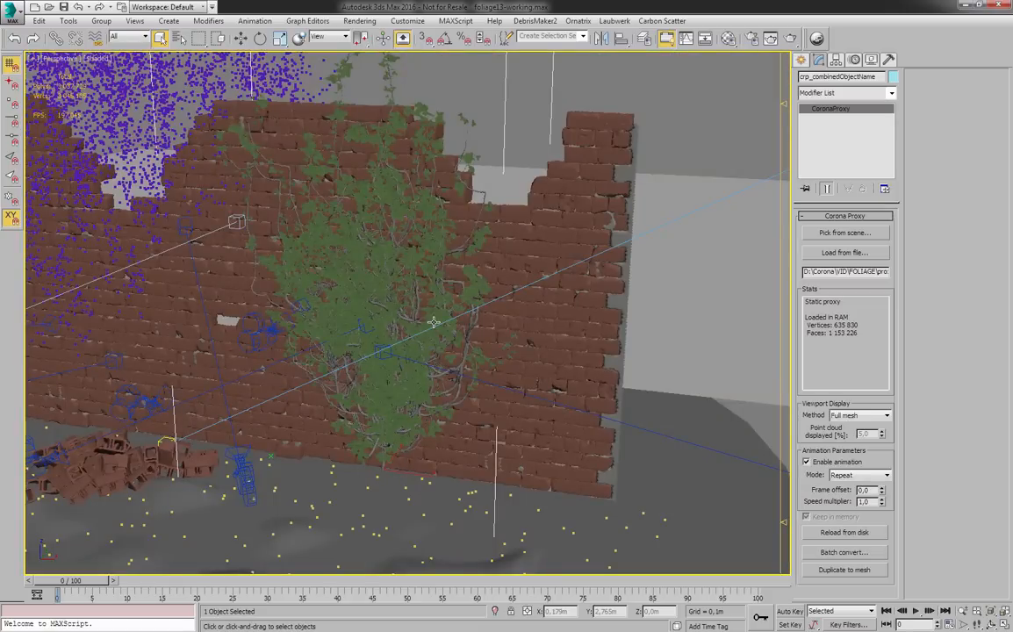
{"action": "middle_click_drag", "start_coordinate": [432, 323], "coordinate": [500, 255], "text": "alt"}
{"action": "scroll", "coordinate": [641, 299], "scroll_direction": "down", "scroll_amount": 8}
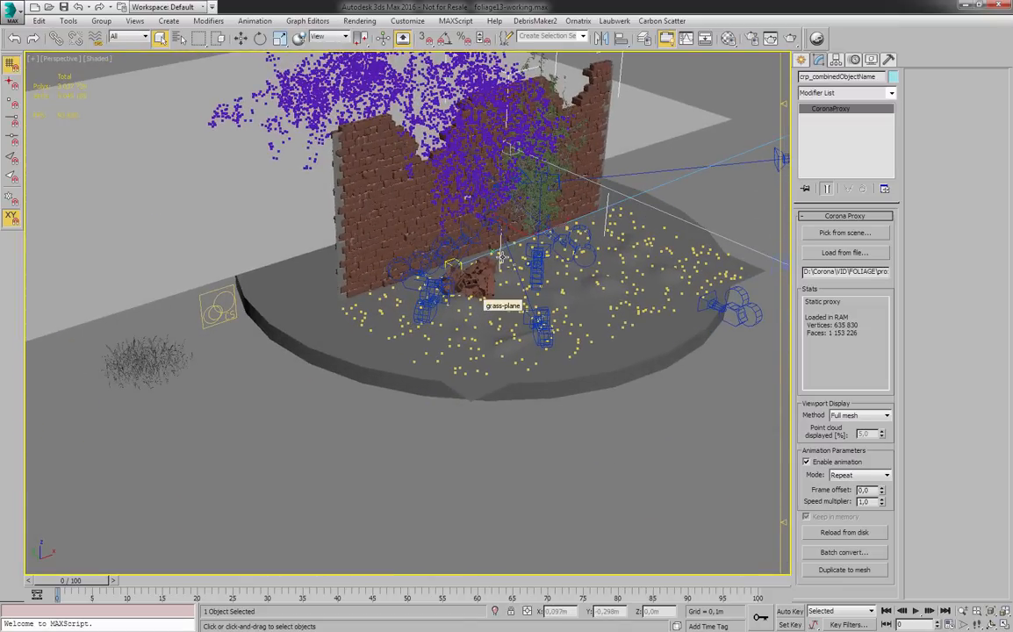
{"action": "scroll", "coordinate": [501, 255], "scroll_direction": "up", "scroll_amount": 6}
{"action": "left_click", "coordinate": [628, 362]}
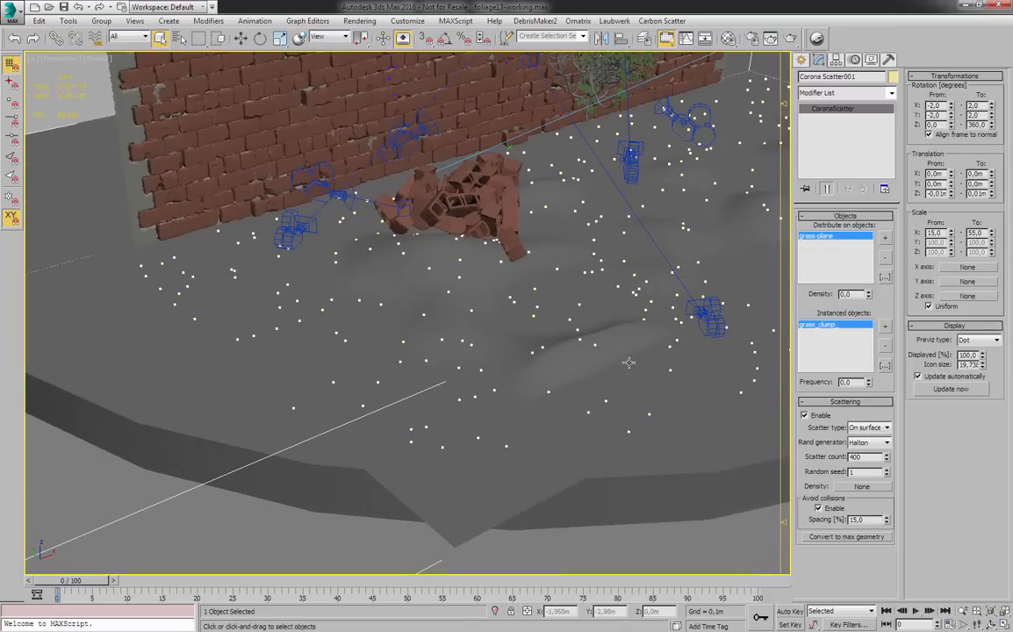
{"action": "scroll", "coordinate": [510, 392], "scroll_direction": "down", "scroll_amount": 6}
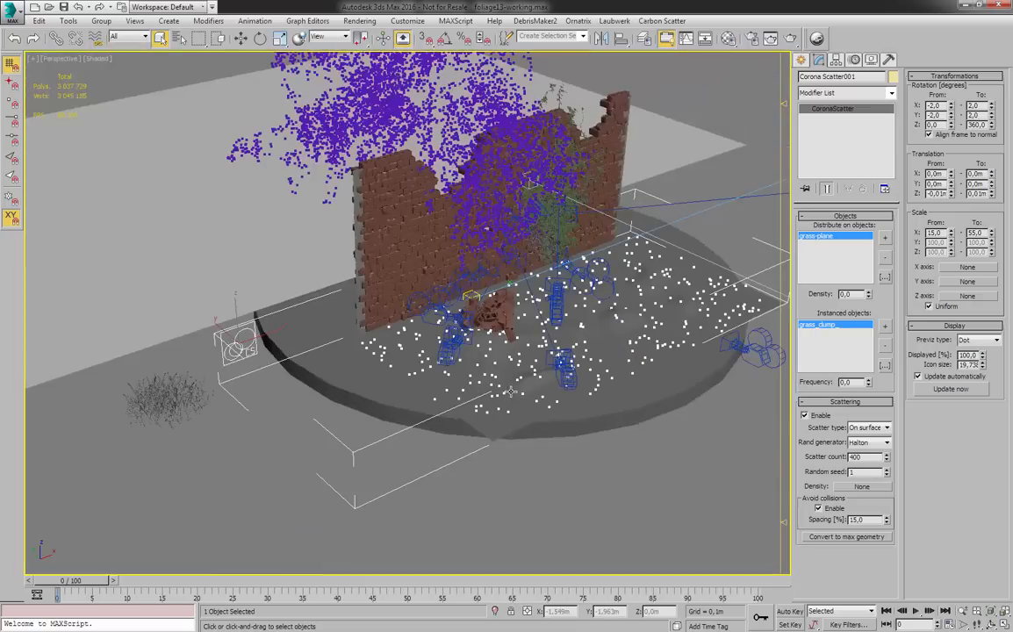
{"action": "left_click", "coordinate": [496, 437], "text": "ctrl"}
{"action": "left_click", "coordinate": [169, 397], "text": "ctrl"}
{"action": "key", "text": "alt+q"}
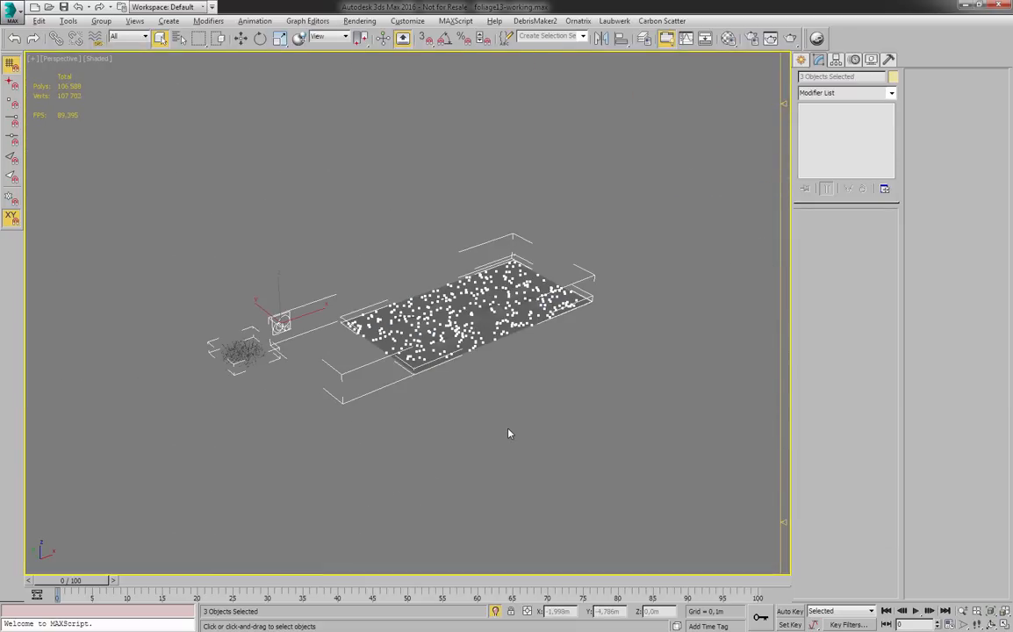
- Clear the selection, start an interactive Corona render of the isolated grass in the multi-viewport layout, and save the scene
{"action": "left_click", "coordinate": [530, 426]}
{"action": "key", "text": "alt+w"}
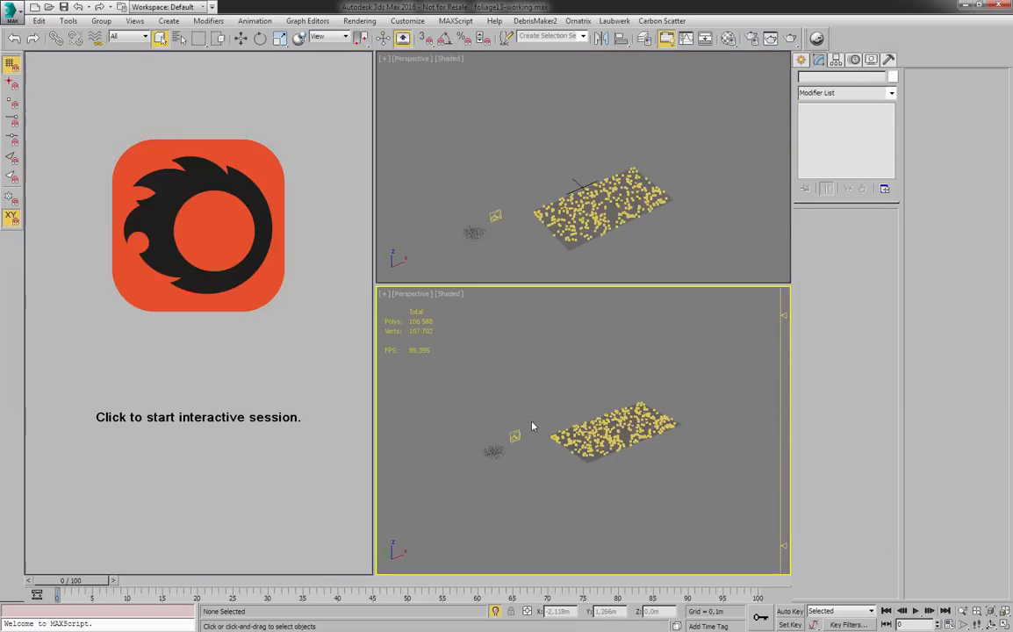
{"action": "left_click", "coordinate": [186, 281]}
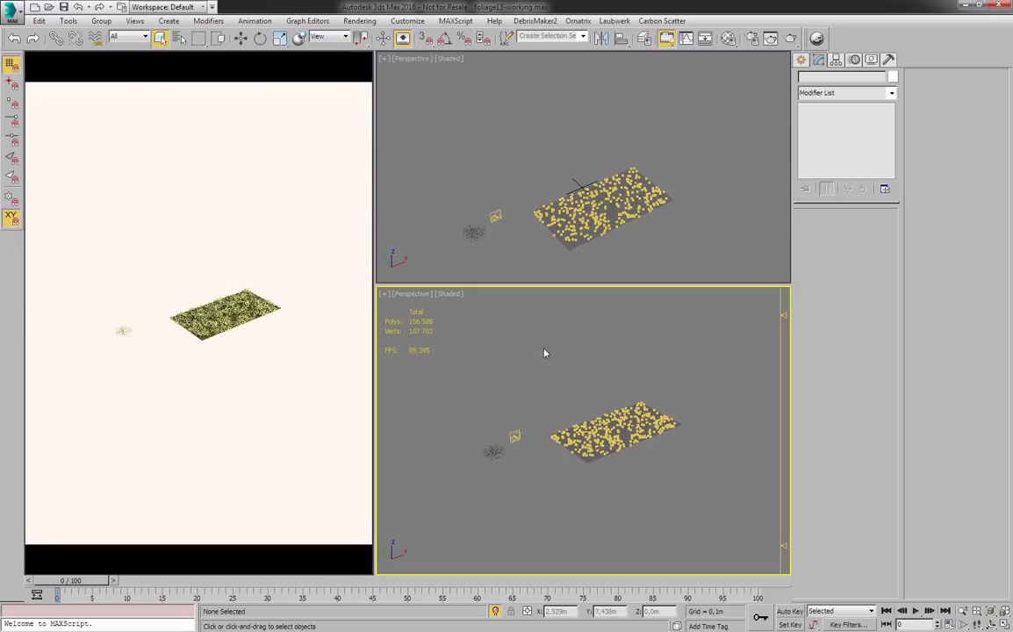
{"action": "key", "text": "ctrl+s"}
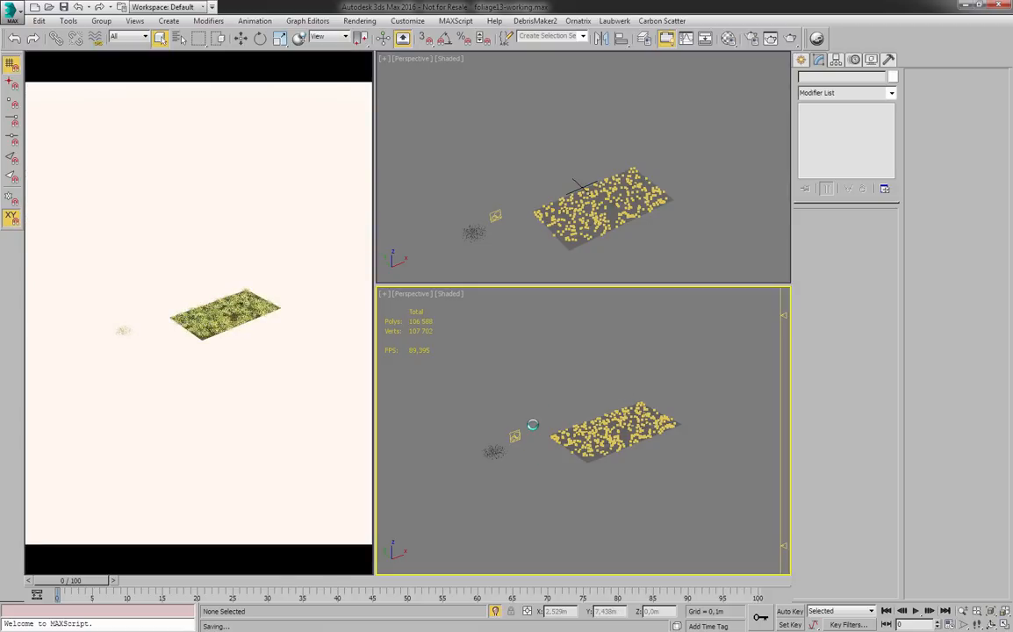
- Select the grass clump and frame it closely in the lower perspective view for the interactive render
{"action": "scroll", "coordinate": [531, 439], "scroll_direction": "up", "scroll_amount": 5}
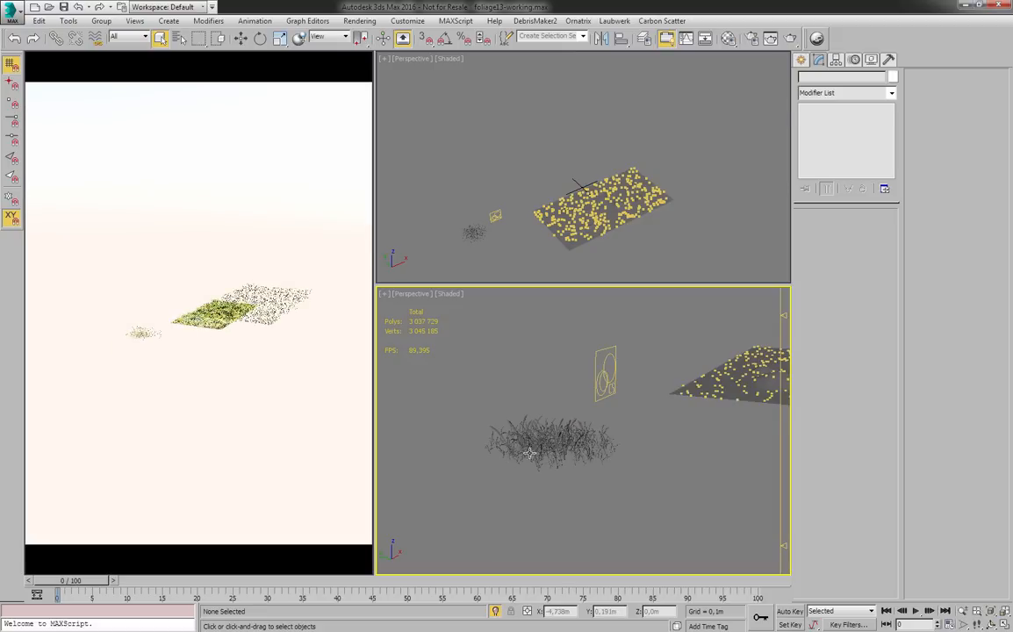
{"action": "left_click", "coordinate": [529, 452]}
{"action": "key", "text": "z"}
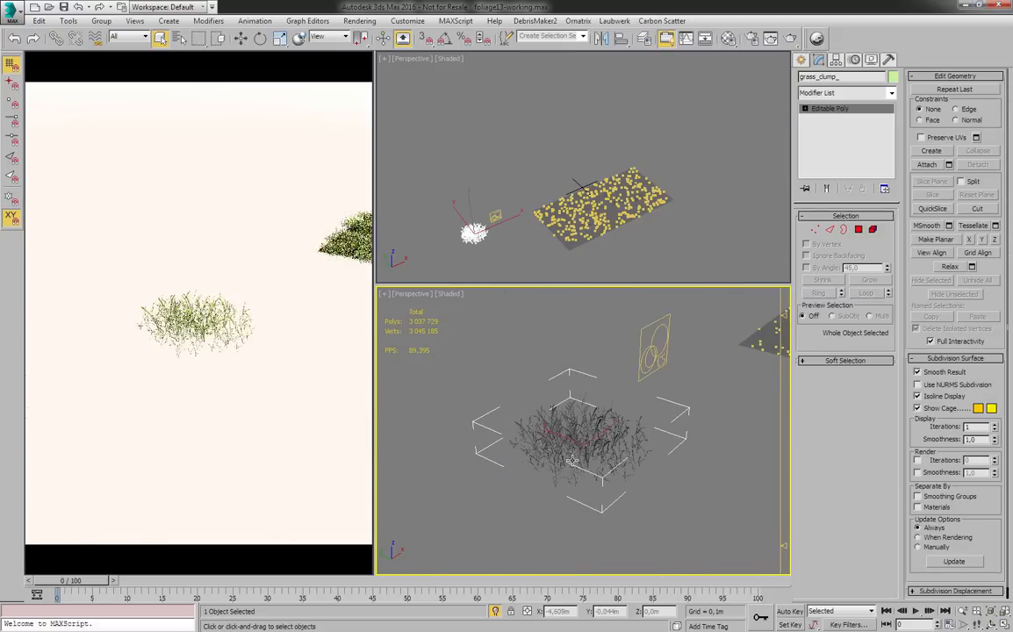
{"action": "scroll", "coordinate": [571, 458], "scroll_direction": "up", "scroll_amount": 2}
{"action": "scroll", "coordinate": [642, 457], "scroll_direction": "up", "scroll_amount": 3}
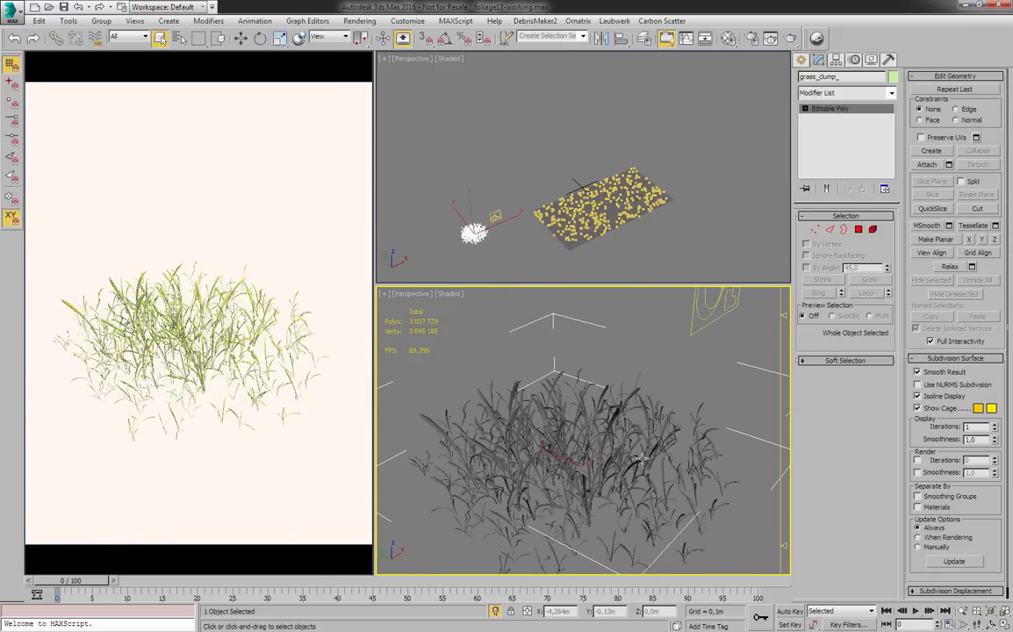
- Compare the single grass clump with the scattered grass plane in the interactive render, from a distance and close up
{"action": "scroll", "coordinate": [642, 457], "scroll_direction": "up", "scroll_amount": 1}
{"action": "scroll", "coordinate": [623, 458], "scroll_direction": "down", "scroll_amount": 6}
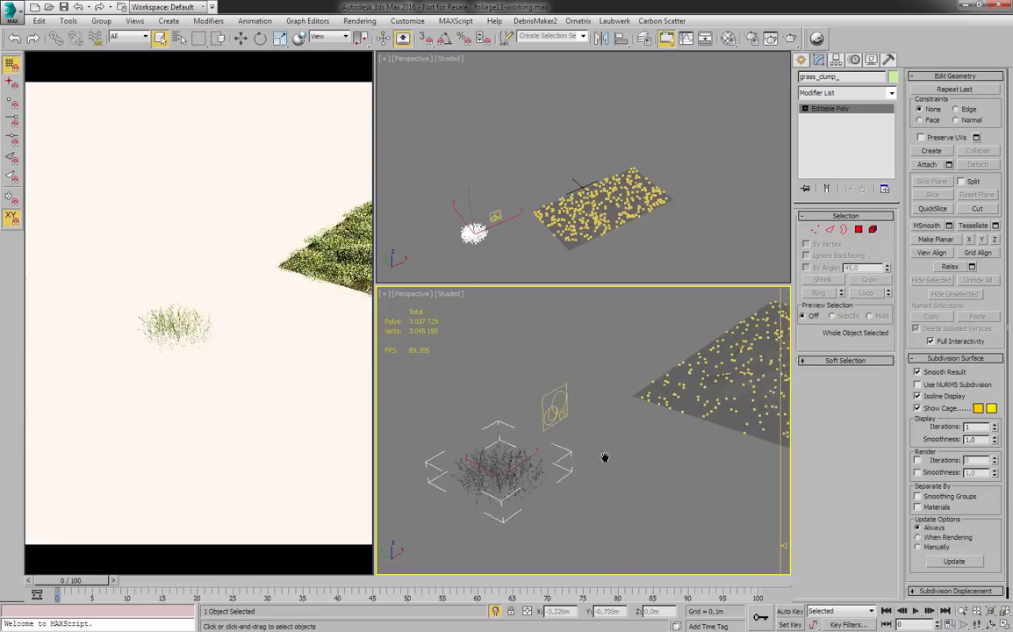
{"action": "scroll", "coordinate": [505, 465], "scroll_direction": "down", "scroll_amount": 2}
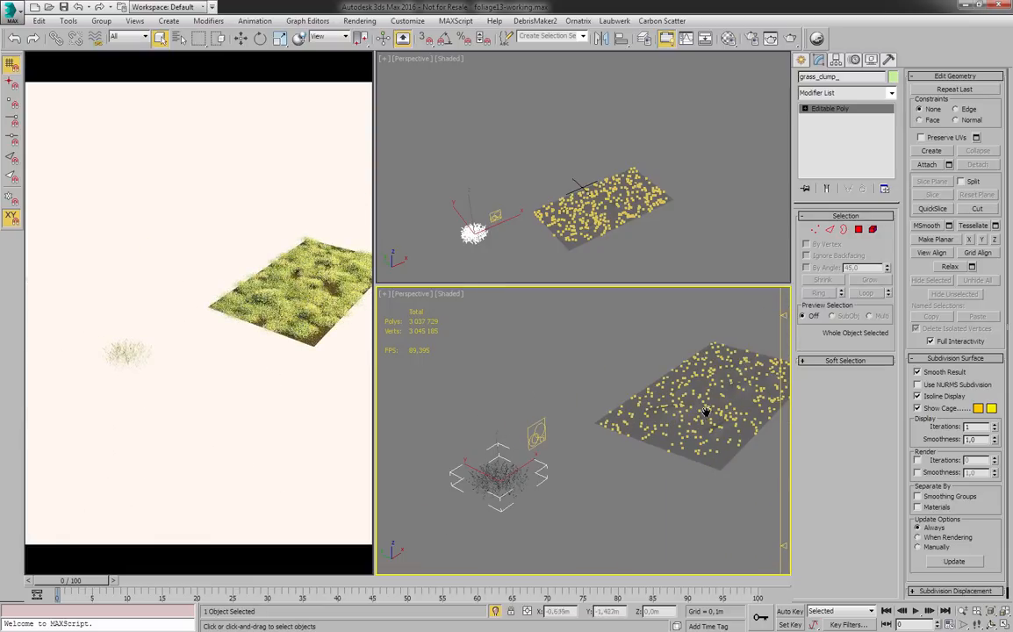
{"action": "scroll", "coordinate": [706, 412], "scroll_direction": "up", "scroll_amount": 5}
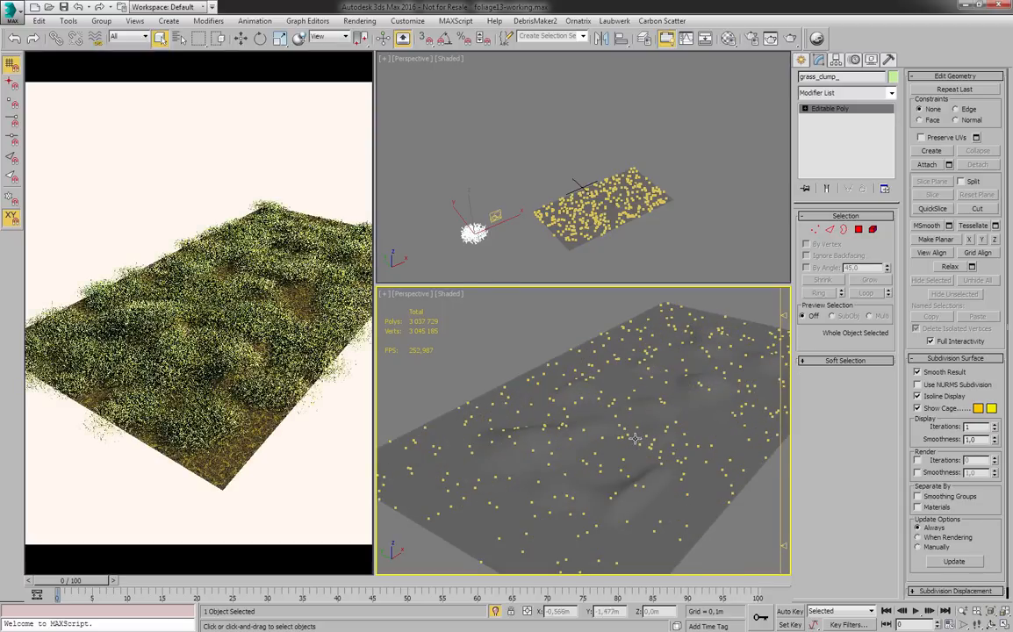
{"action": "scroll", "coordinate": [650, 426], "scroll_direction": "up", "scroll_amount": 3}
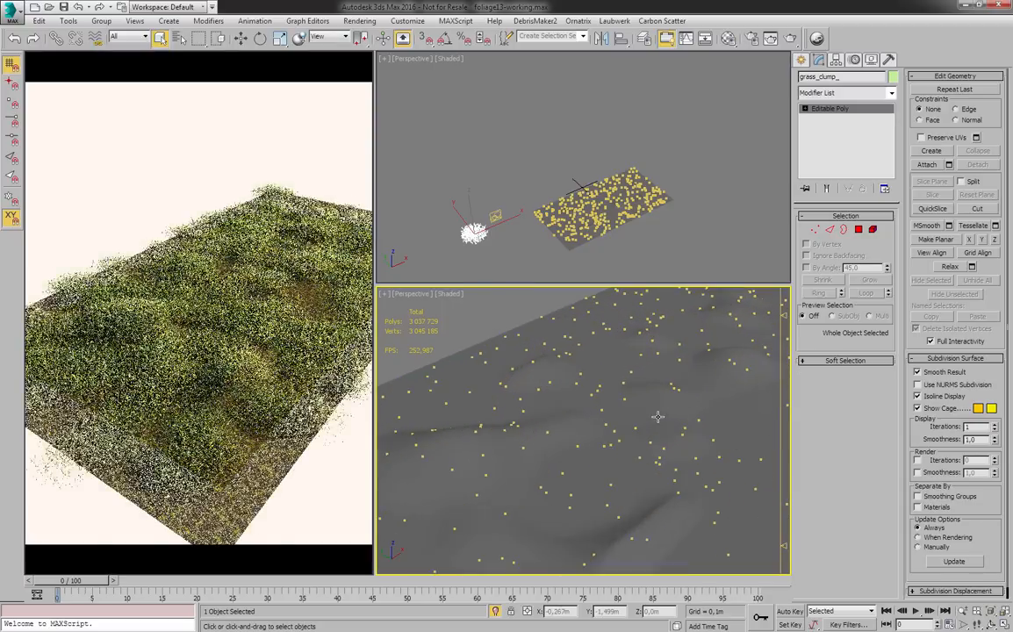
{"action": "scroll", "coordinate": [657, 417], "scroll_direction": "down", "scroll_amount": 8}
- Open the Material Editor and sample the grass clump's material into the first material slot
{"action": "key", "text": "m"}
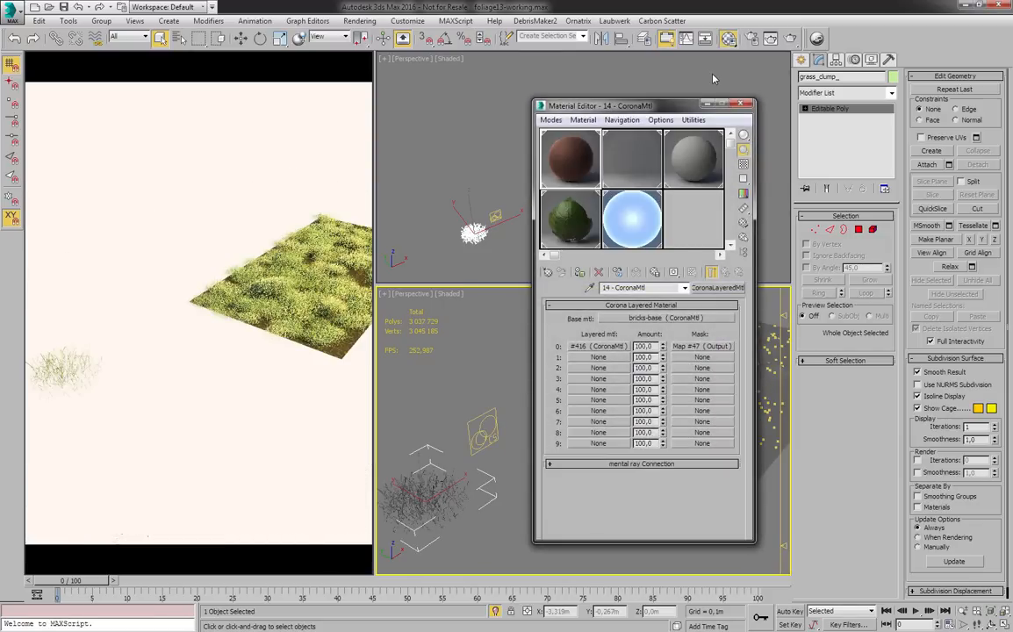
{"action": "left_click_drag", "start_coordinate": [610, 109], "coordinate": [713, 77]}
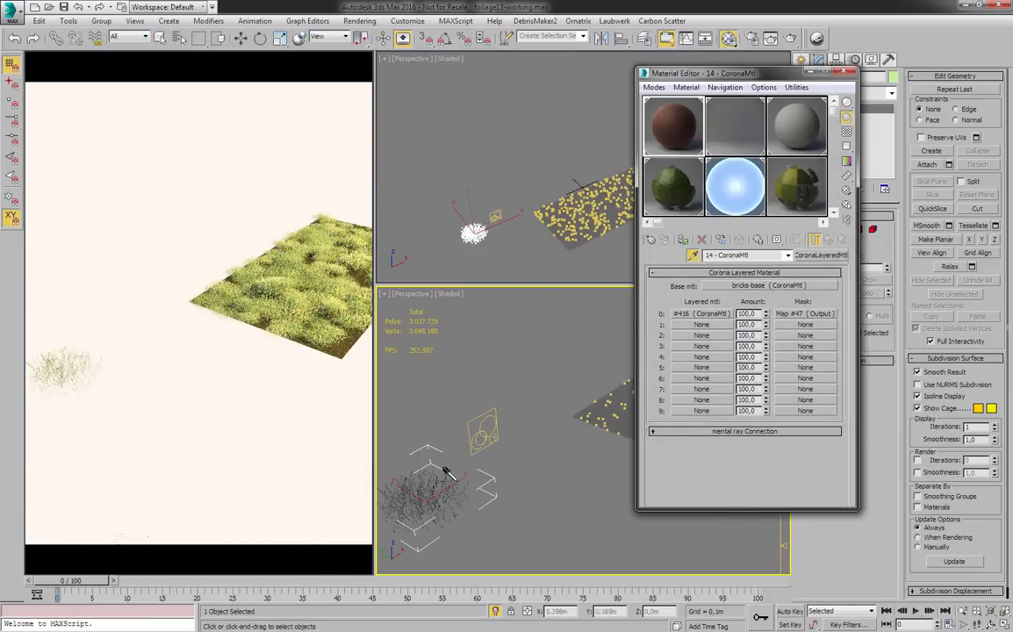
{"action": "left_click", "coordinate": [664, 130]}
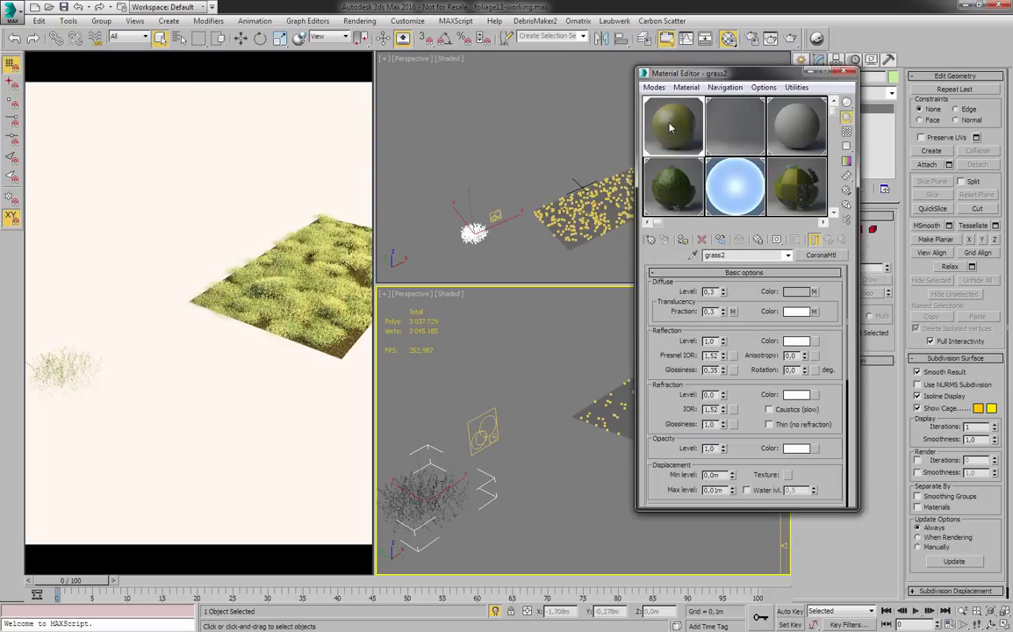
{"action": "left_click_drag", "start_coordinate": [702, 73], "coordinate": [782, 80]}
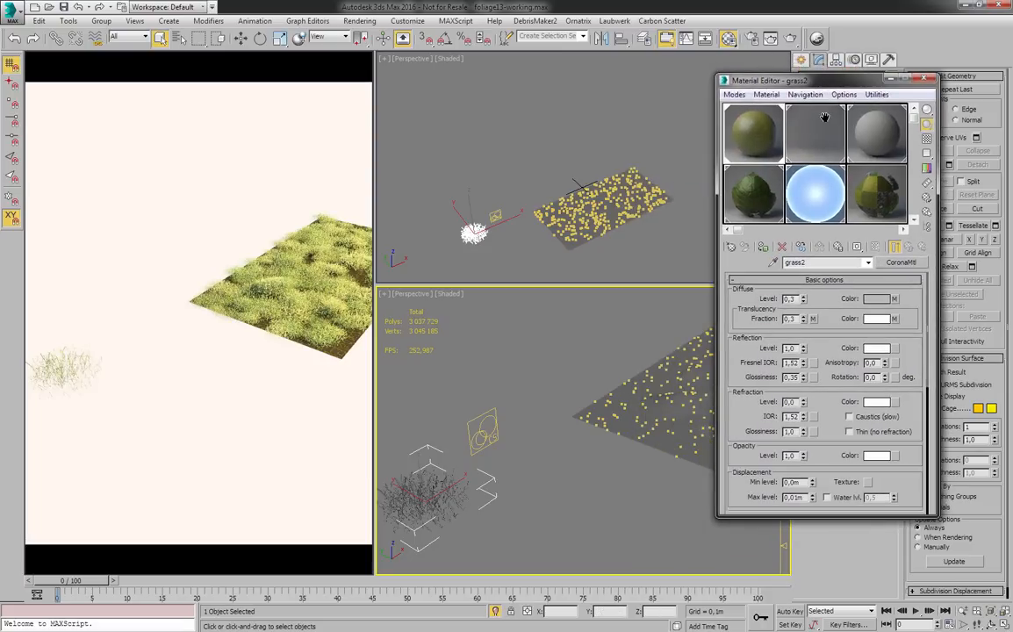
- Switch to the Slate Material Editor and delete the existing node tree from the view
{"action": "left_click", "coordinate": [734, 94]}
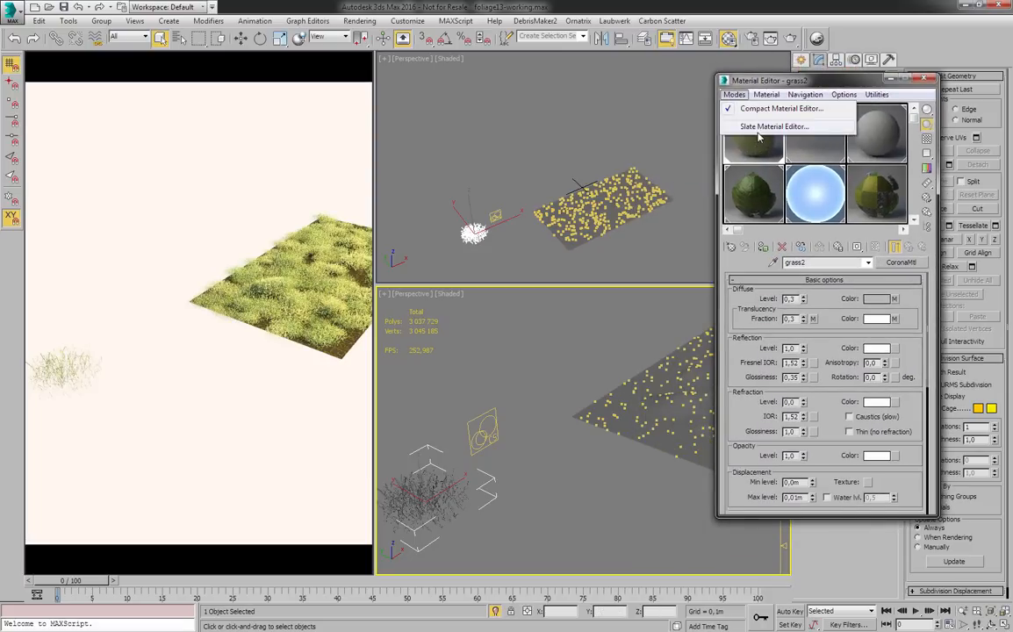
{"action": "left_click", "coordinate": [760, 126]}
{"action": "scroll", "coordinate": [493, 226], "scroll_direction": "down", "scroll_amount": 8}
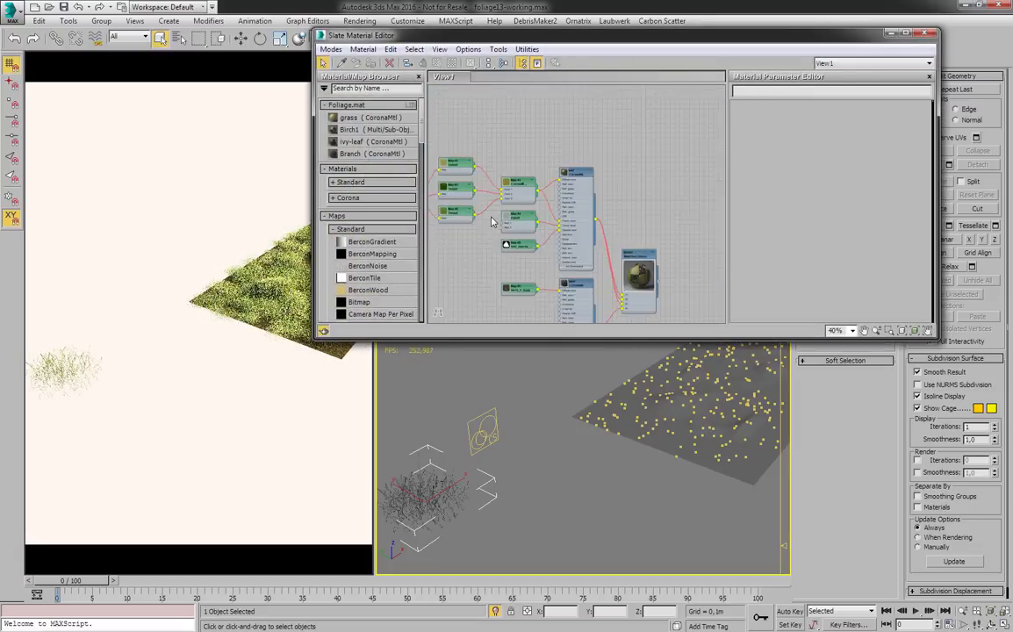
{"action": "left_click_drag", "start_coordinate": [414, 85], "coordinate": [624, 276]}
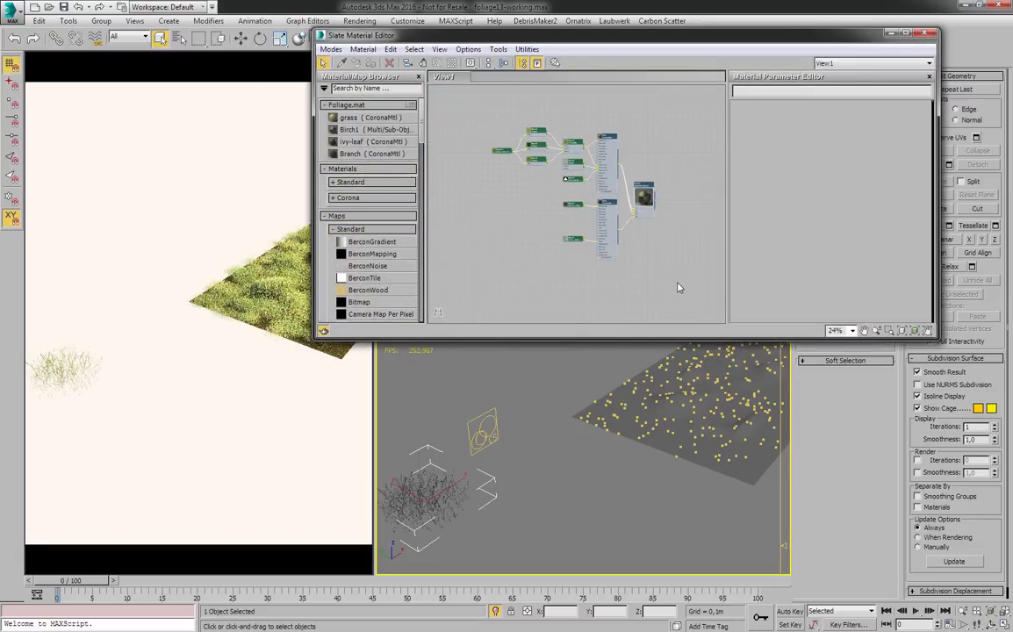
{"action": "key", "text": "Delete"}
- Pick the material from the grass clump so its node graph loads into the empty Slate view
{"action": "left_click", "coordinate": [341, 62]}
{"action": "left_click", "coordinate": [428, 488]}
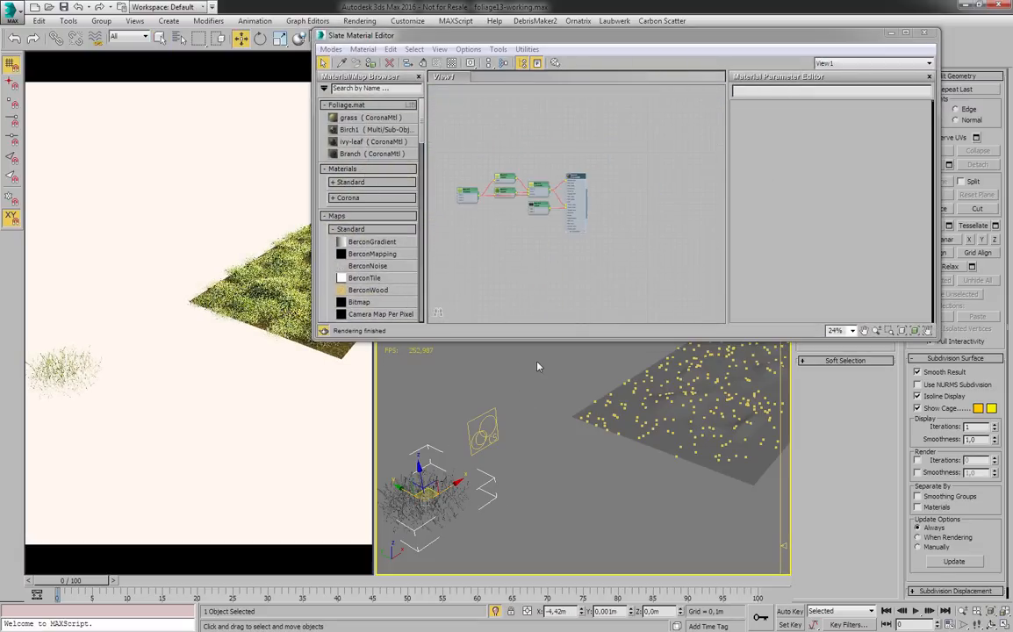
{"action": "scroll", "coordinate": [545, 233], "scroll_direction": "up", "scroll_amount": 4}
{"action": "middle_click_drag", "start_coordinate": [583, 201], "coordinate": [600, 209]}
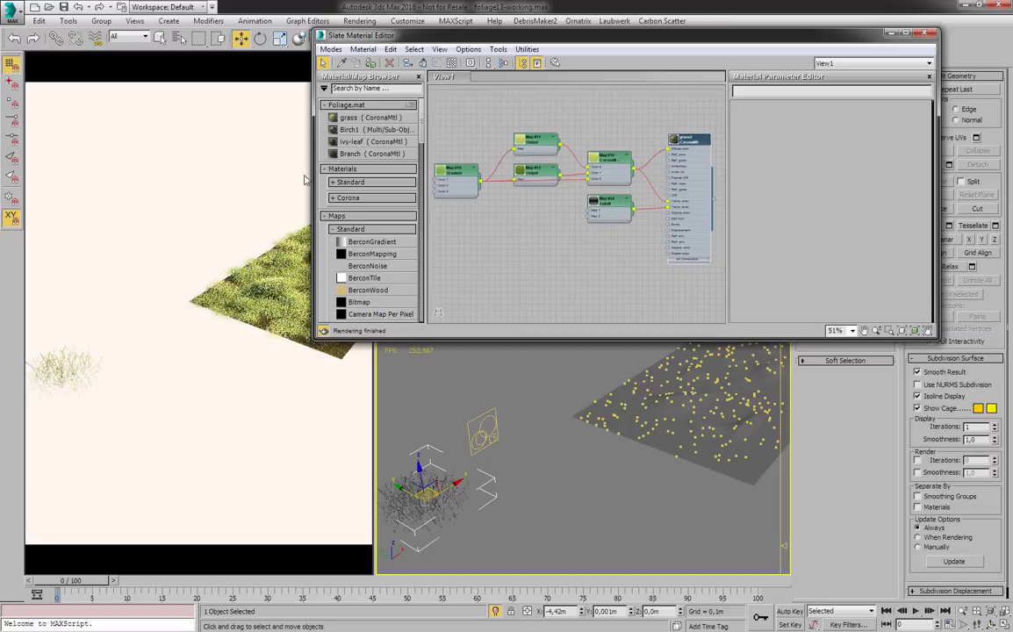
- Widen the Slate Material Editor window and frame the grass clump from a low side angle in the perspective view
{"action": "left_click_drag", "start_coordinate": [312, 198], "coordinate": [276, 178]}
{"action": "key", "text": "z"}
{"action": "scroll", "coordinate": [547, 439], "scroll_direction": "up", "scroll_amount": 4}
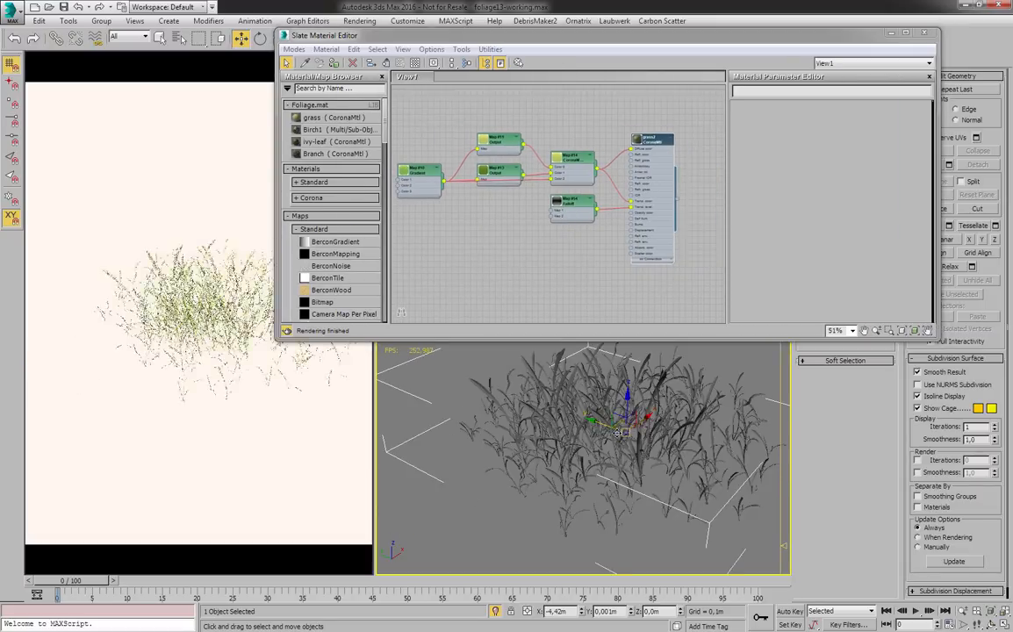
{"action": "middle_click_drag", "start_coordinate": [561, 452], "coordinate": [618, 446], "text": "alt"}
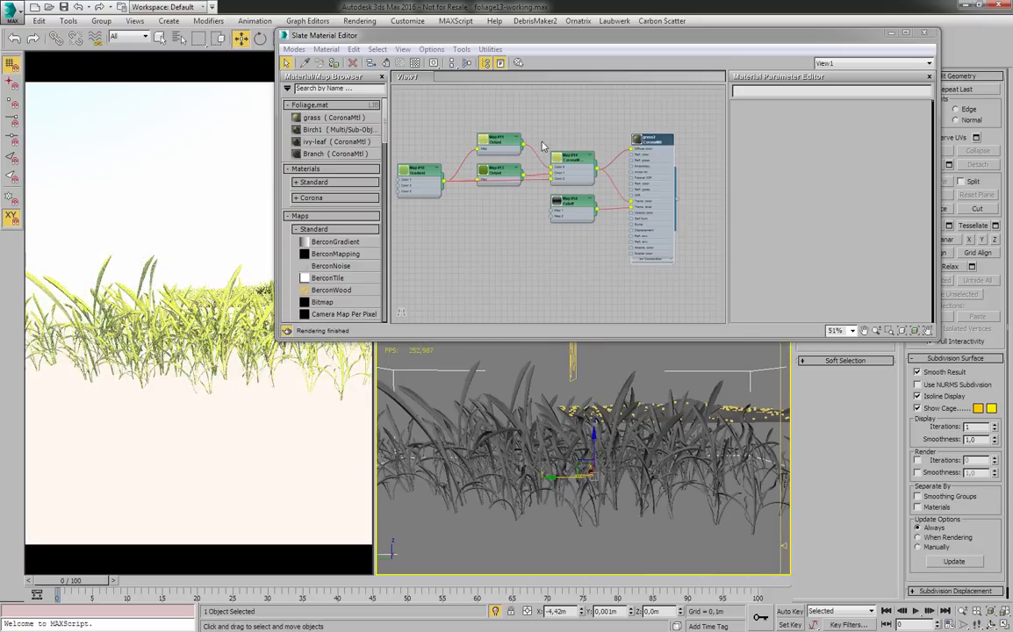
- Open the grass2 material's parameters and enlarge the preview on its node
{"action": "double_click", "coordinate": [651, 143]}
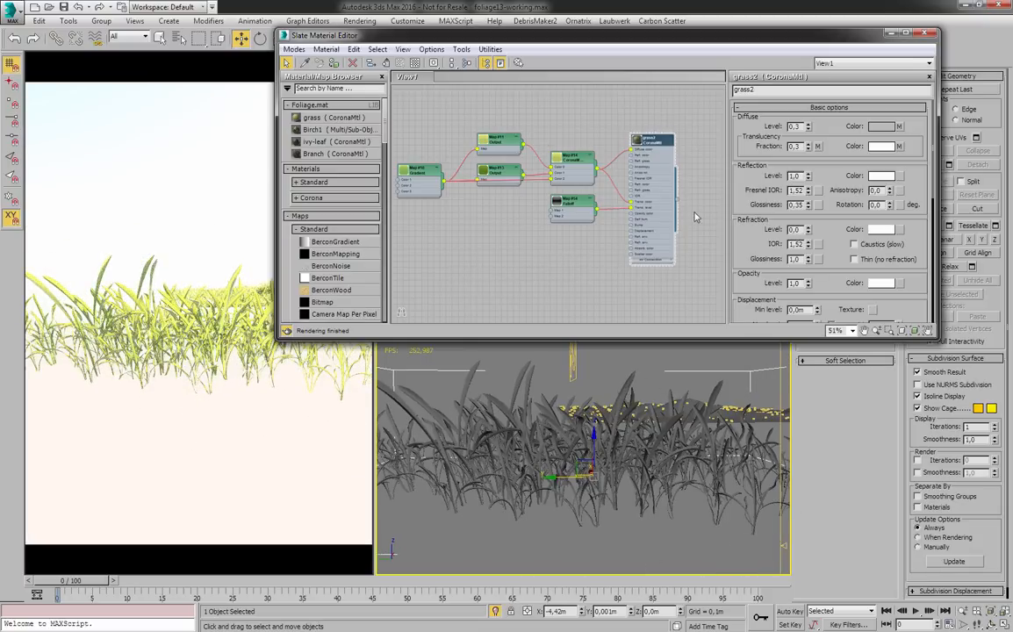
{"action": "scroll", "coordinate": [625, 123], "scroll_direction": "up", "scroll_amount": 5}
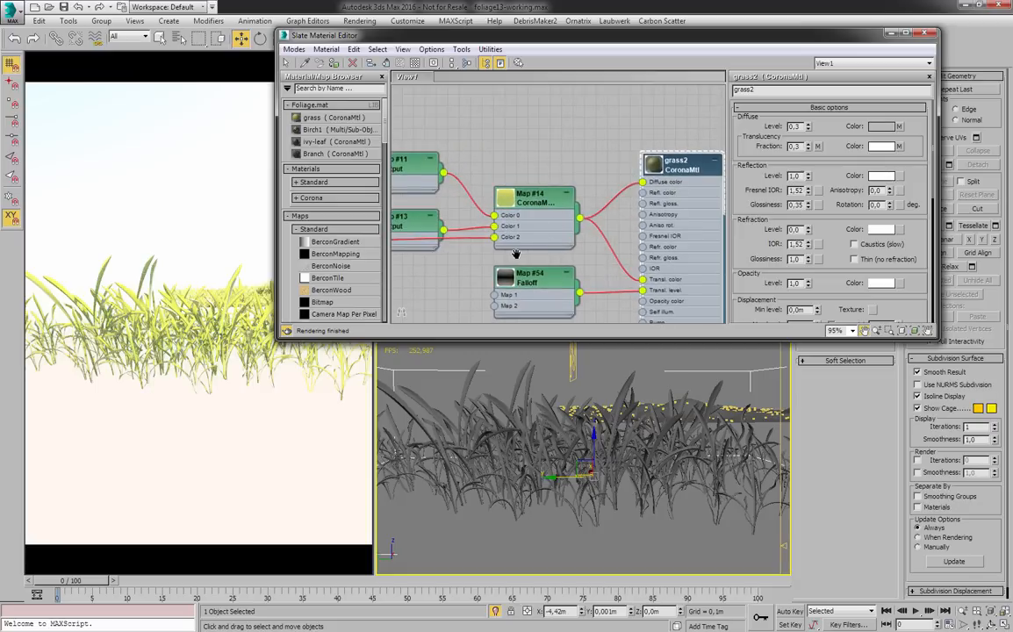
{"action": "middle_click_drag", "start_coordinate": [515, 254], "coordinate": [438, 217]}
{"action": "scroll", "coordinate": [656, 117], "scroll_direction": "up", "scroll_amount": 2}
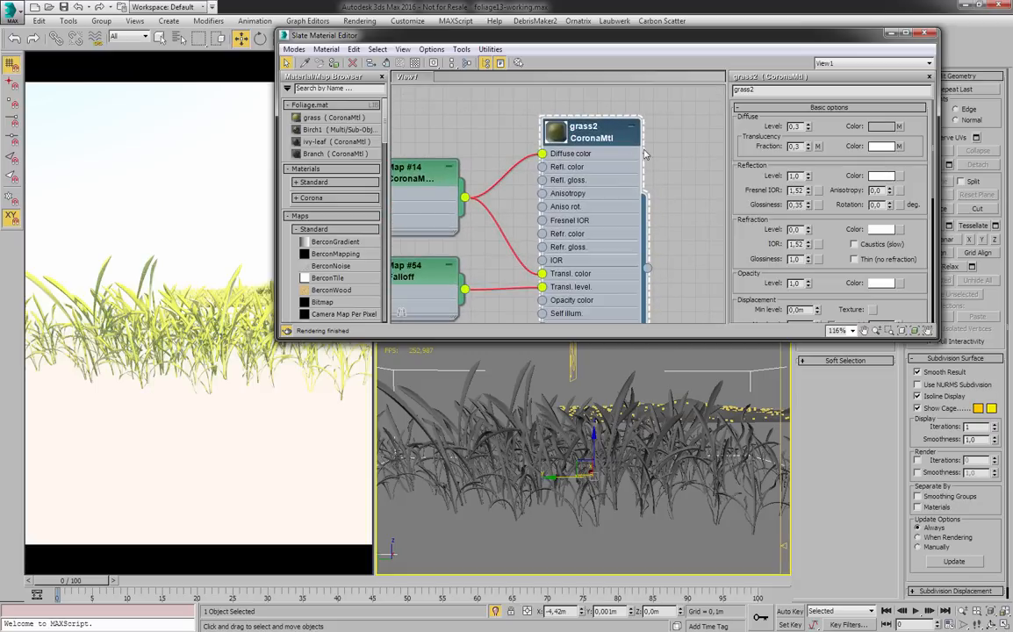
{"action": "double_click", "coordinate": [558, 132]}
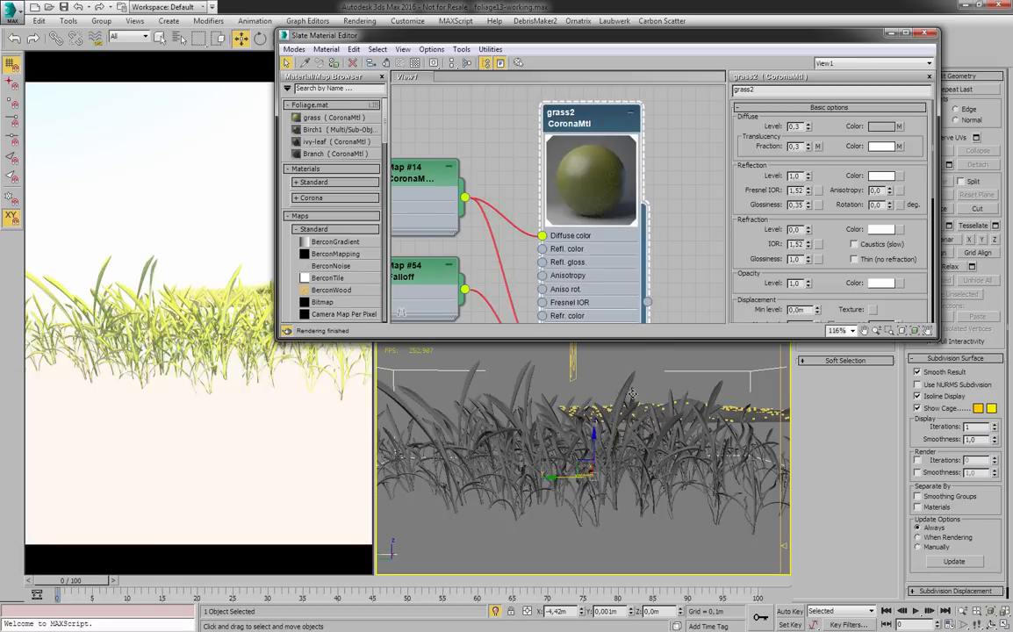
- Review the grass2 material's diffuse level, translucency fraction, and reflection and refraction settings
{"action": "double_click", "coordinate": [795, 126]}
{"action": "key", "text": "Tab"}
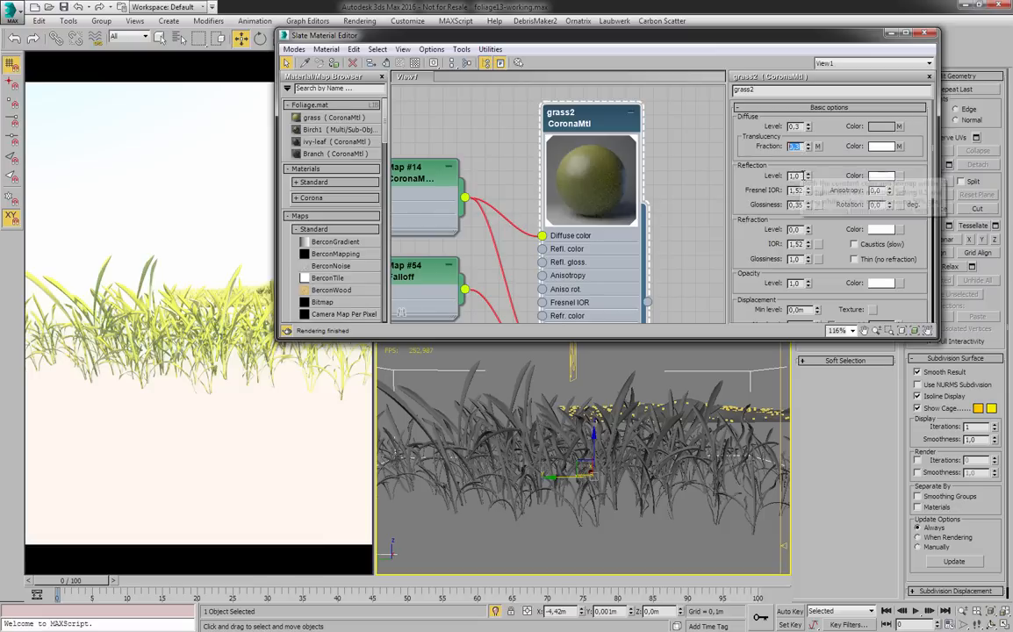
{"action": "double_click", "coordinate": [795, 175]}
{"action": "scroll", "coordinate": [821, 188], "scroll_direction": "down", "scroll_amount": 1}
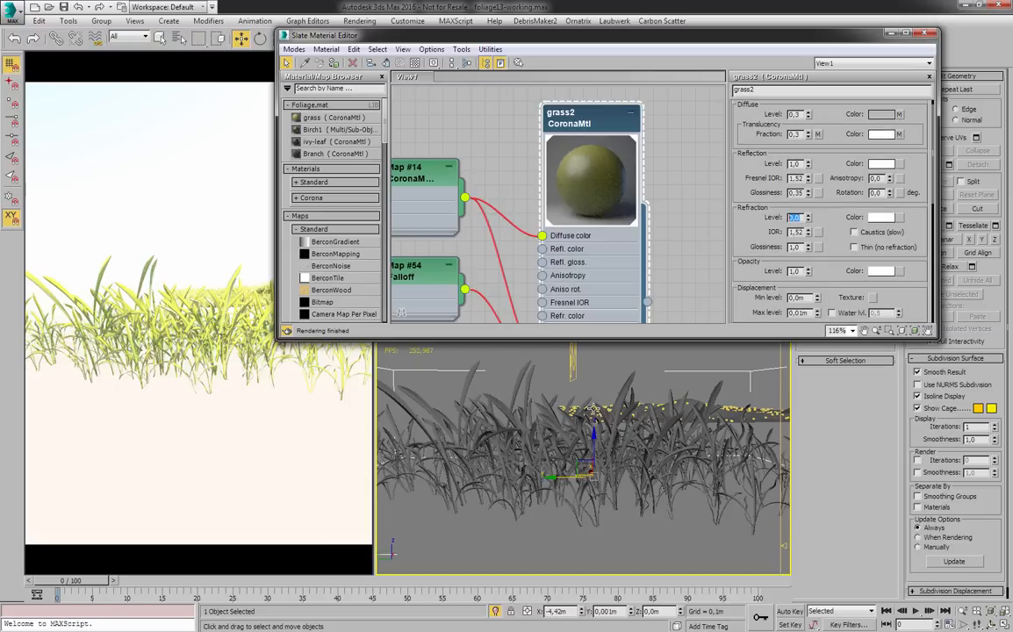
- Examine the grass blades' shading at close range from several angles in the interactive render
{"action": "scroll", "coordinate": [618, 481], "scroll_direction": "up", "scroll_amount": 5}
{"action": "scroll", "coordinate": [618, 496], "scroll_direction": "up", "scroll_amount": 2}
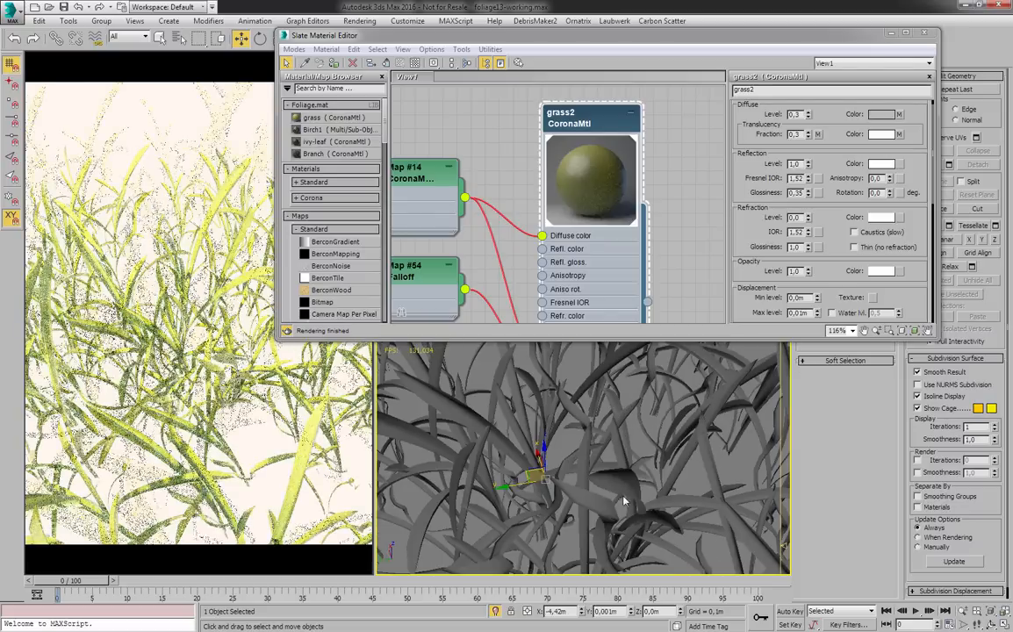
{"action": "middle_click_drag", "start_coordinate": [624, 502], "coordinate": [645, 510], "text": "alt"}
{"action": "scroll", "coordinate": [651, 476], "scroll_direction": "up", "scroll_amount": 2}
{"action": "scroll", "coordinate": [651, 476], "scroll_direction": "up", "scroll_amount": 2}
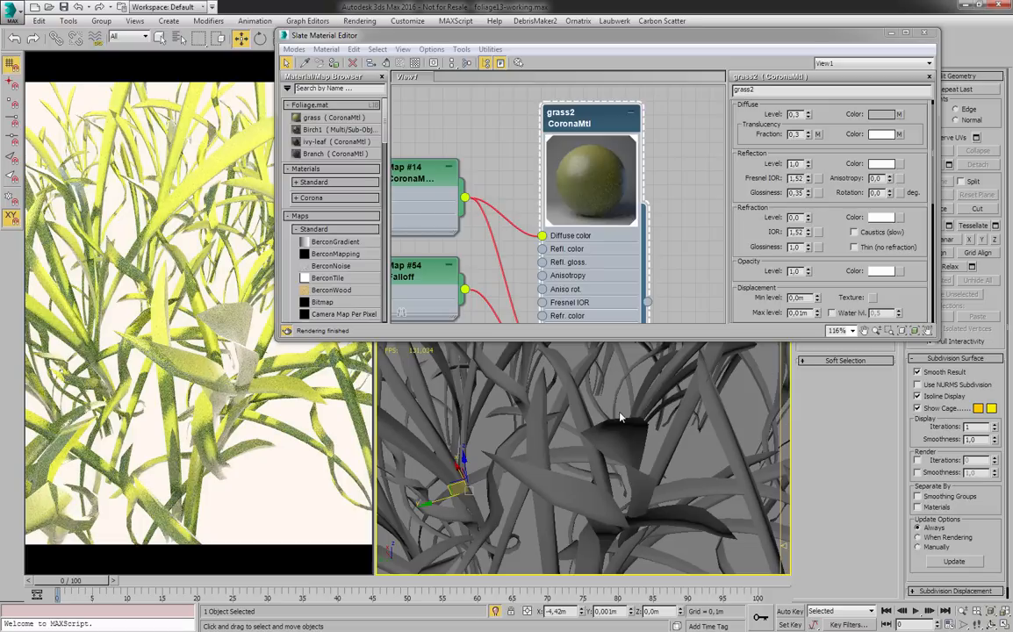
{"action": "middle_click_drag", "start_coordinate": [619, 418], "coordinate": [561, 407], "text": "alt"}
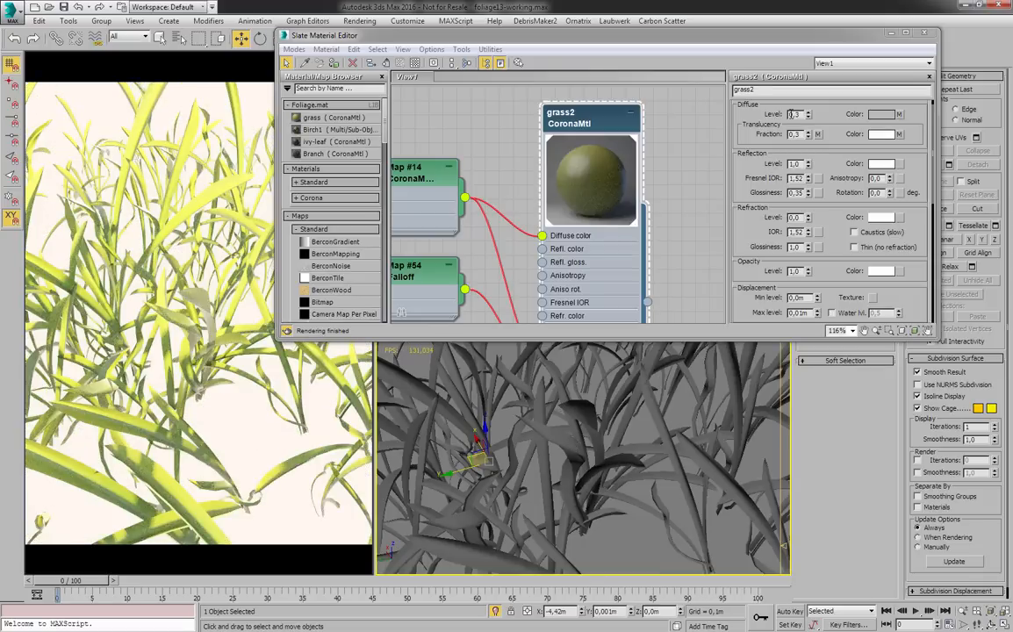
- Review which maps are assigned to the grass2 material's diffuse, translucency and other map slots
{"action": "scroll", "coordinate": [825, 167], "scroll_direction": "down", "scroll_amount": 10}
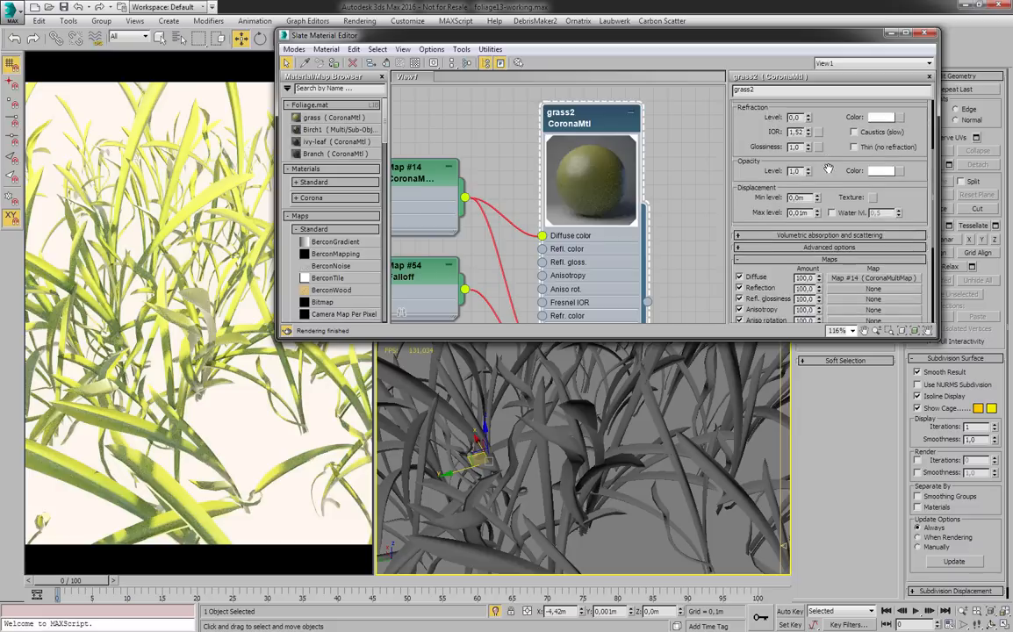
{"action": "scroll", "coordinate": [830, 173], "scroll_direction": "down", "scroll_amount": 1}
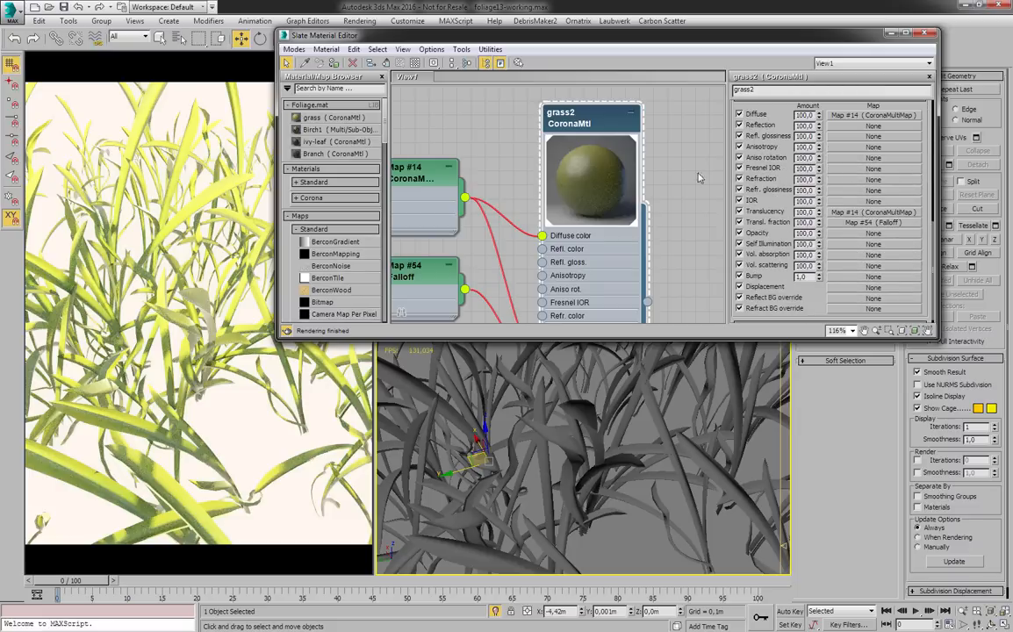
{"action": "scroll", "coordinate": [858, 211], "scroll_direction": "up", "scroll_amount": 10}
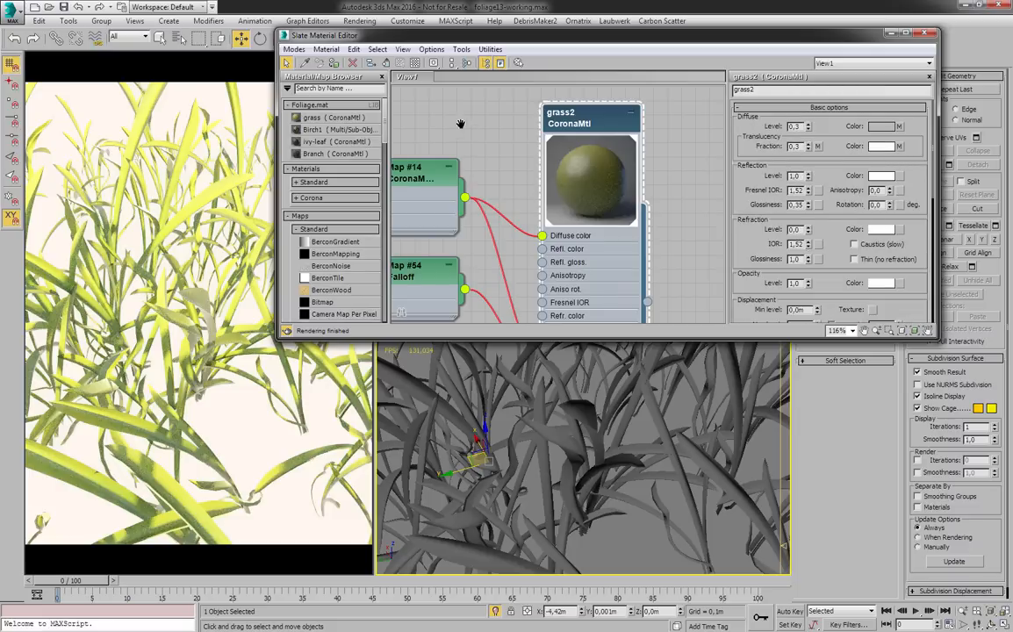
- Open the Map #10 Gradient's parameters and move its node below the two Output map nodes
{"action": "middle_click_drag", "start_coordinate": [461, 123], "coordinate": [629, 136]}
{"action": "scroll", "coordinate": [628, 136], "scroll_direction": "down", "scroll_amount": 3}
{"action": "middle_click_drag", "start_coordinate": [460, 149], "coordinate": [684, 140]}
{"action": "scroll", "coordinate": [509, 196], "scroll_direction": "up", "scroll_amount": 2}
{"action": "double_click", "coordinate": [516, 197]}
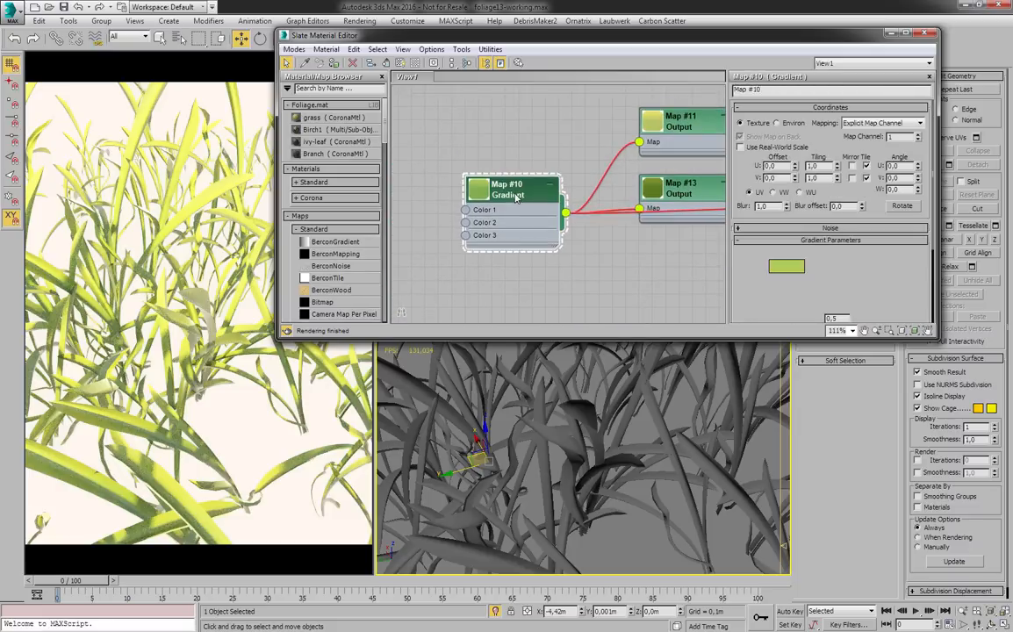
{"action": "left_click_drag", "start_coordinate": [516, 197], "coordinate": [529, 252]}
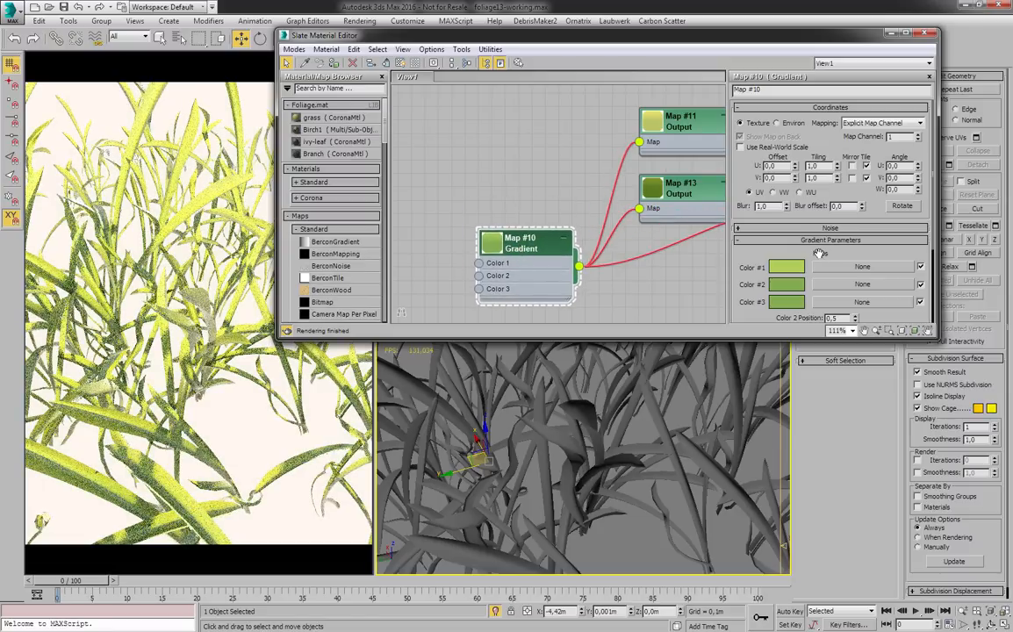
- Try a bright red (255, 0, 21) as the gradient's Color #3 to locate it on the grass blades
{"action": "scroll", "coordinate": [819, 254], "scroll_direction": "down", "scroll_amount": 1}
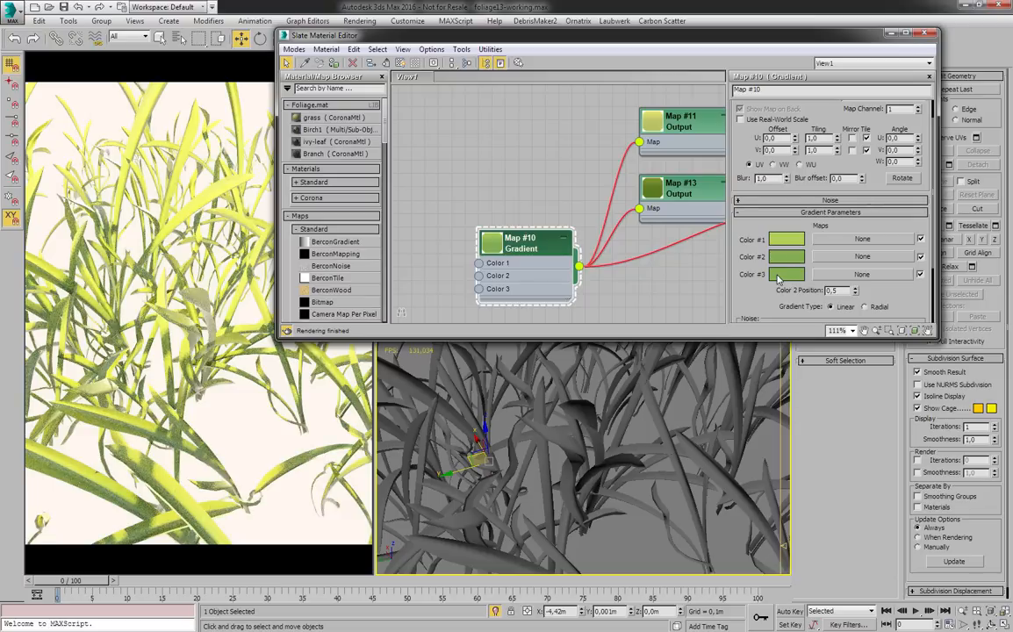
{"action": "left_click", "coordinate": [778, 276]}
{"action": "left_click_drag", "start_coordinate": [410, 91], "coordinate": [479, 83]}
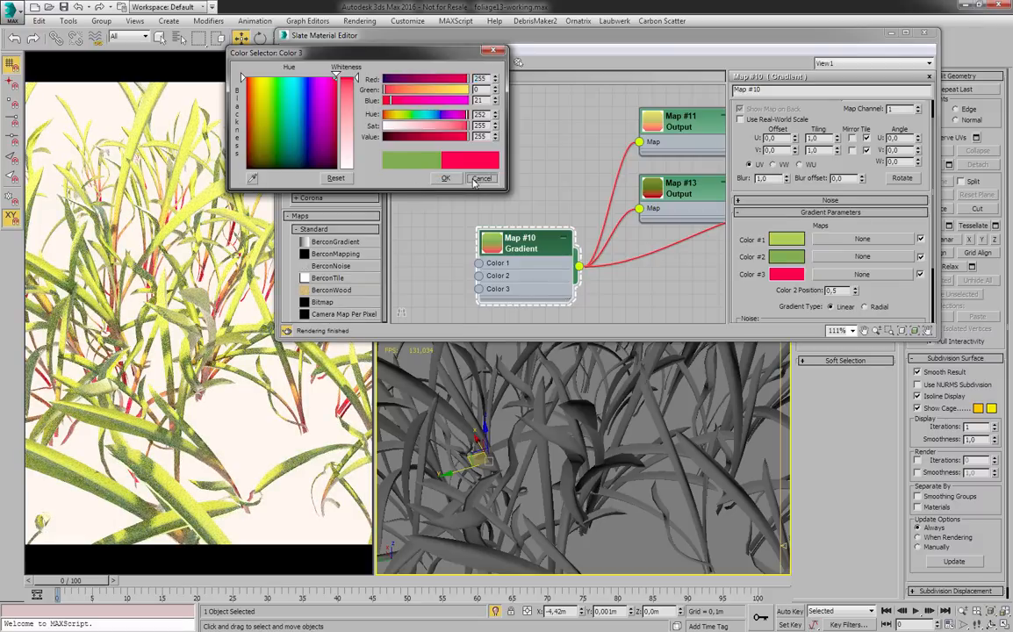
{"action": "left_click", "coordinate": [446, 177]}
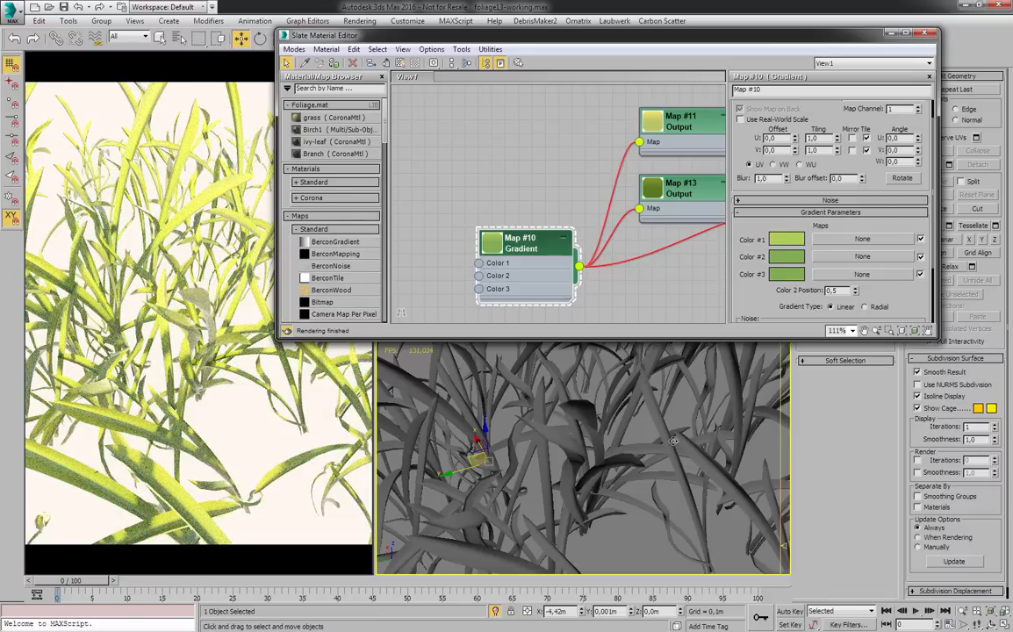
- Open the Map #11 Output node's parameters and examine its RGB color map curves
{"action": "middle_click_drag", "start_coordinate": [673, 440], "coordinate": [586, 431]}
{"action": "scroll", "coordinate": [587, 431], "scroll_direction": "down", "scroll_amount": 3}
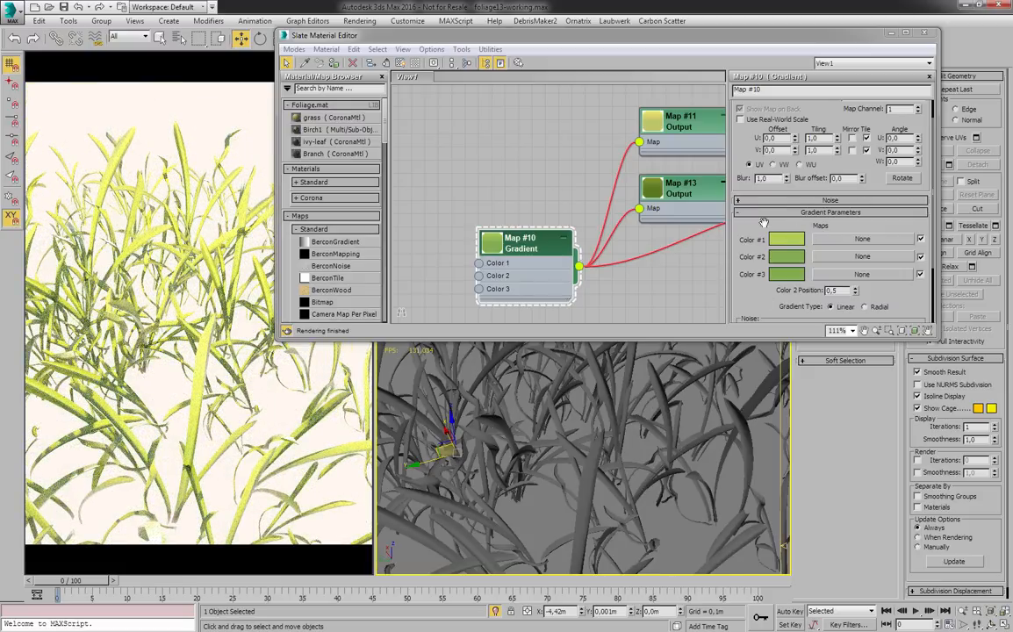
{"action": "middle_click_drag", "start_coordinate": [684, 261], "coordinate": [598, 256]}
{"action": "double_click", "coordinate": [564, 131]}
{"action": "left_click", "coordinate": [736, 156]}
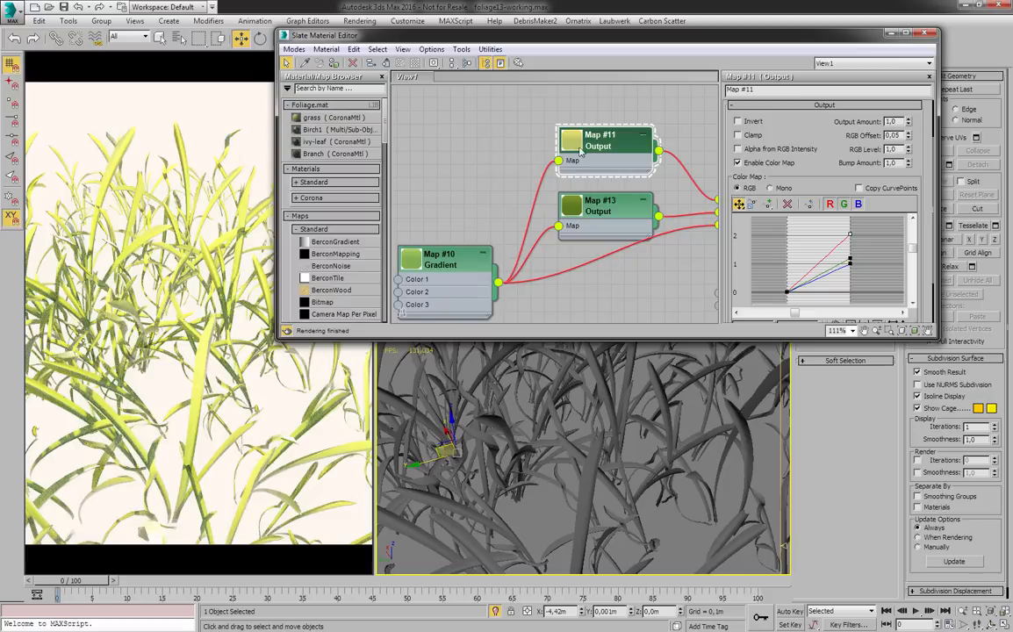
{"action": "scroll", "coordinate": [848, 258], "scroll_direction": "up", "scroll_amount": 1}
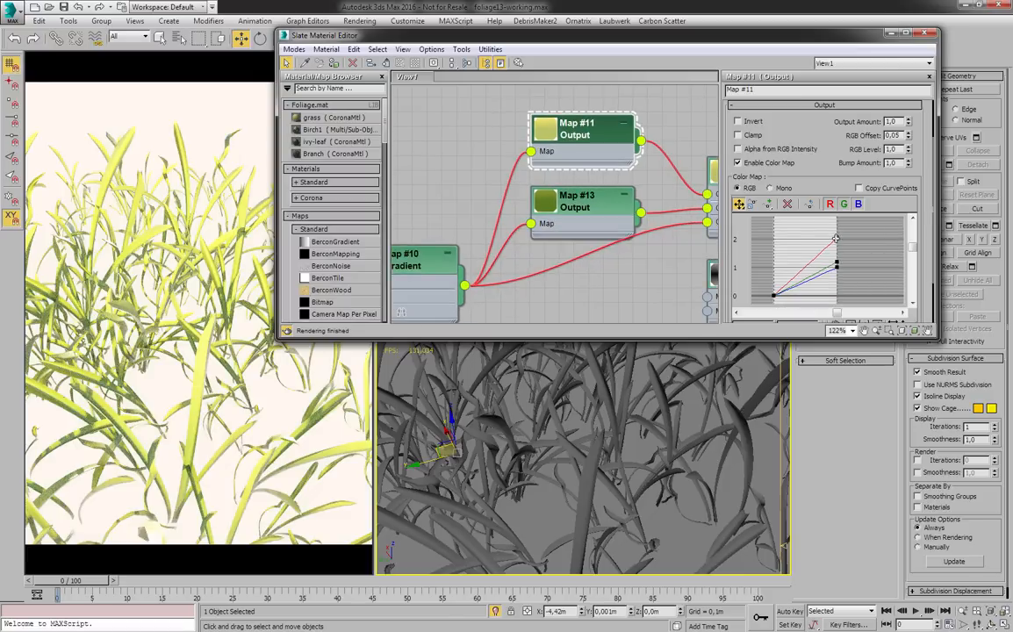
- Open the Map #13 Output node's parameters and examine its RGB offset and color map curves
{"action": "left_click", "coordinate": [907, 133]}
{"action": "left_click", "coordinate": [856, 283]}
{"action": "double_click", "coordinate": [585, 205]}
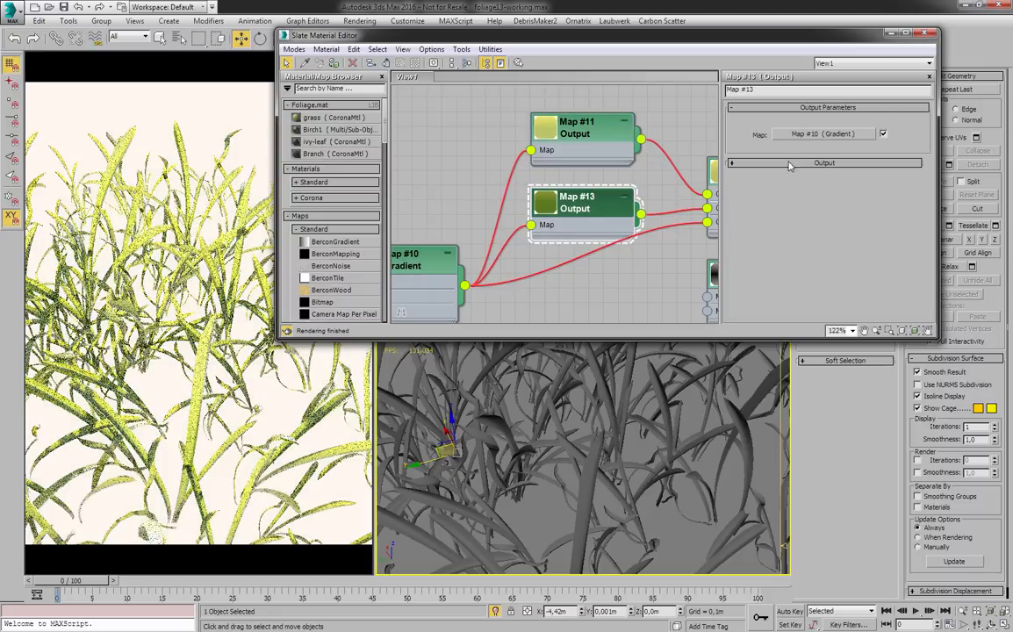
{"action": "double_click", "coordinate": [897, 135]}
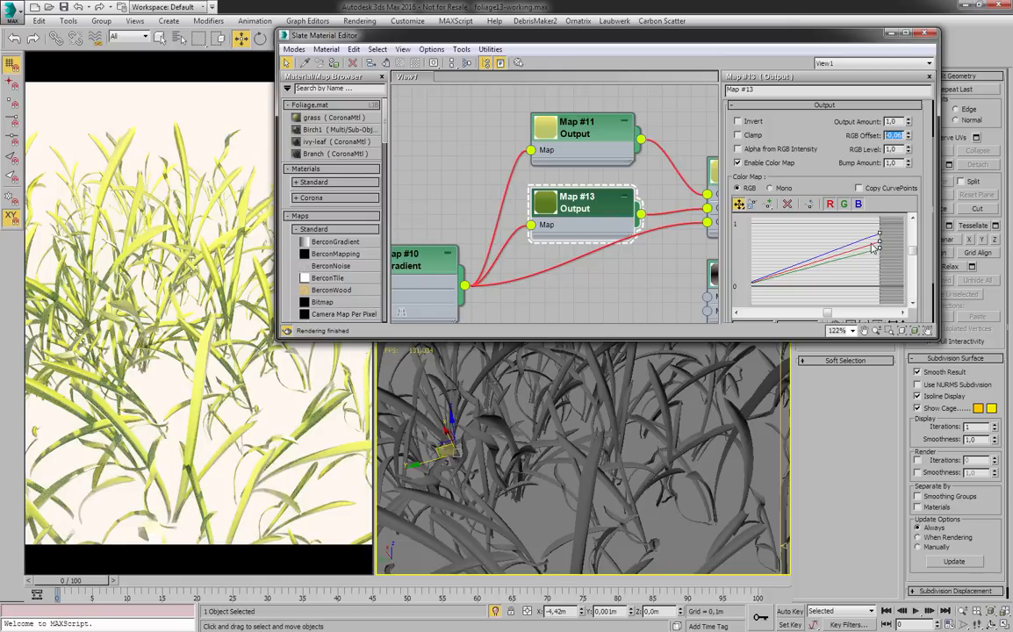
{"action": "scroll", "coordinate": [634, 252], "scroll_direction": "down", "scroll_amount": 3}
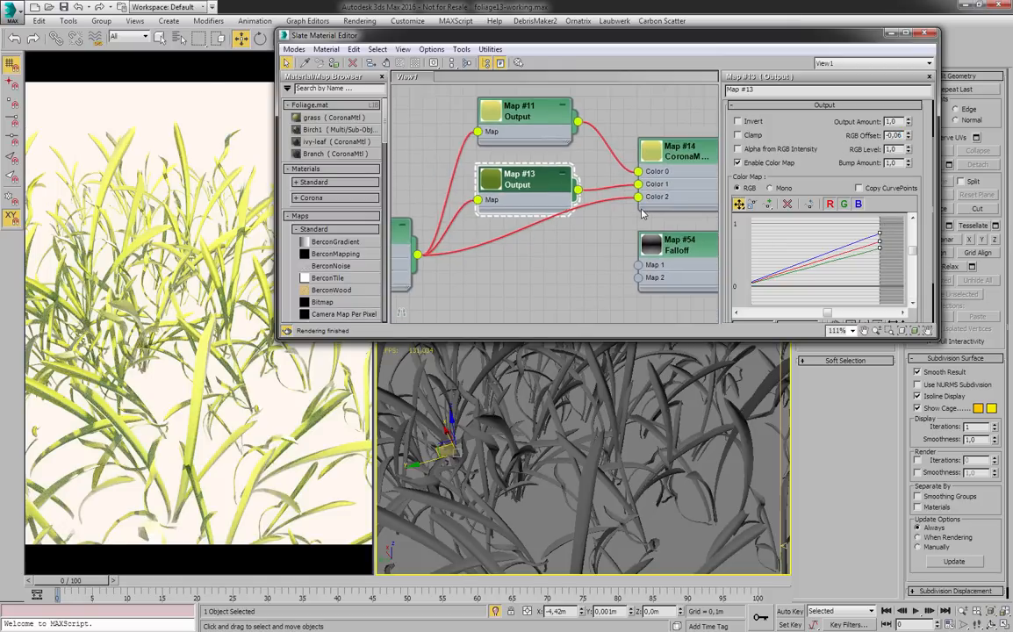
- Open the Map #14 CoronaMultiMap's parameters and frame the grass clump together with the scattered plane in the viewport
{"action": "double_click", "coordinate": [676, 159]}
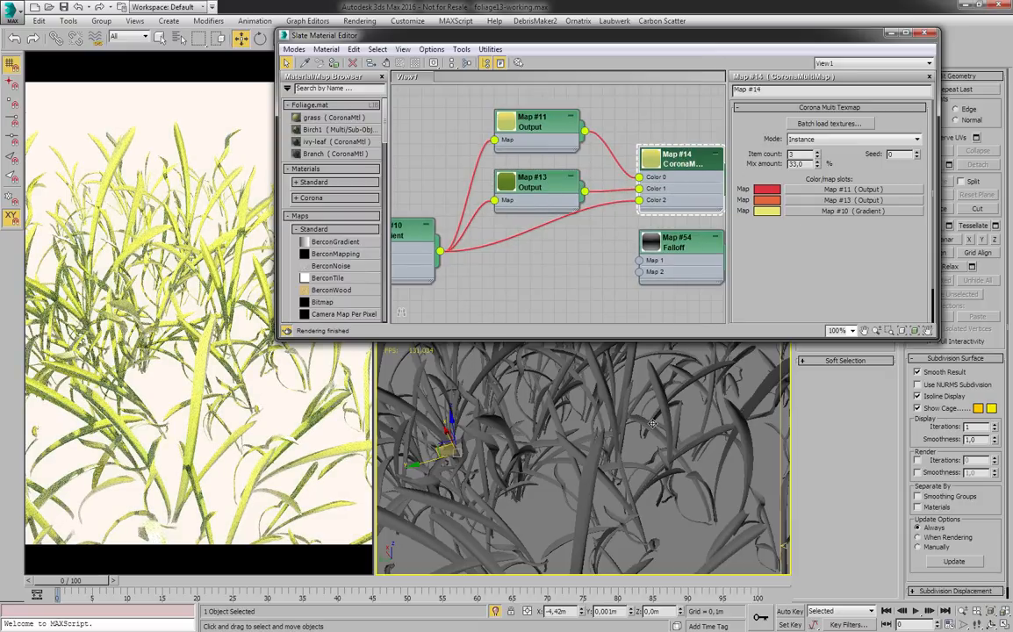
{"action": "key", "text": "z"}
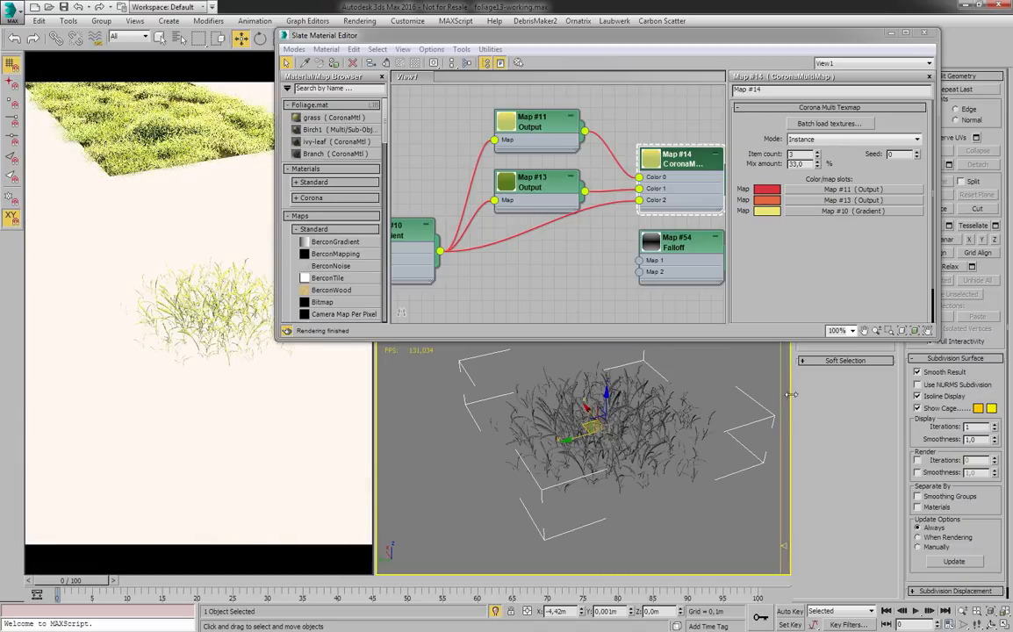
{"action": "mouse_move", "coordinate": [734, 400]}
{"action": "middle_mouse_down"}
{"action": "mouse_move", "coordinate": [441, 493]}
{"action": "mouse_move", "coordinate": [733, 408]}
{"action": "middle_mouse_up"}
{"action": "scroll", "coordinate": [733, 407], "scroll_direction": "down", "scroll_amount": 5}
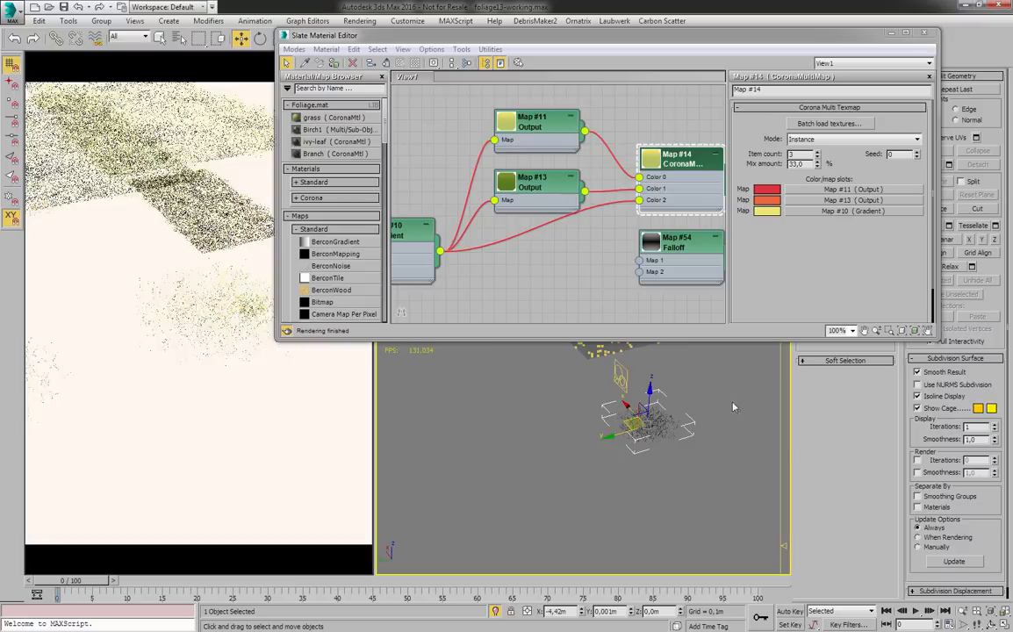
{"action": "middle_click_drag", "start_coordinate": [684, 145], "coordinate": [507, 162]}
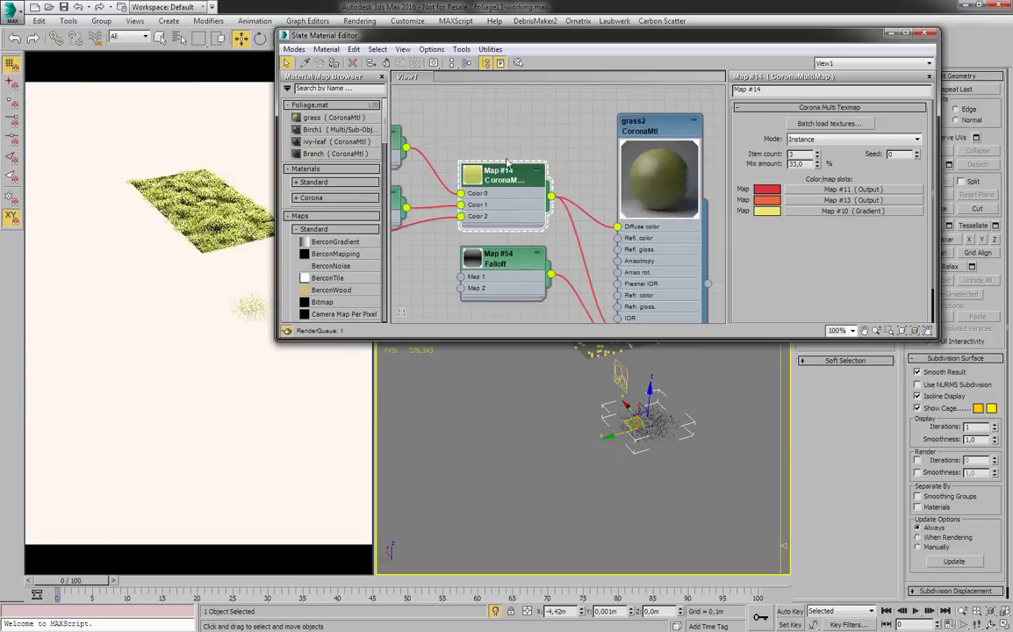
- Open the grass2 material's basic options and examine the scattered grass plane from a raised angle in the viewport
{"action": "double_click", "coordinate": [653, 130]}
{"action": "middle_click_drag", "start_coordinate": [684, 425], "coordinate": [674, 541]}
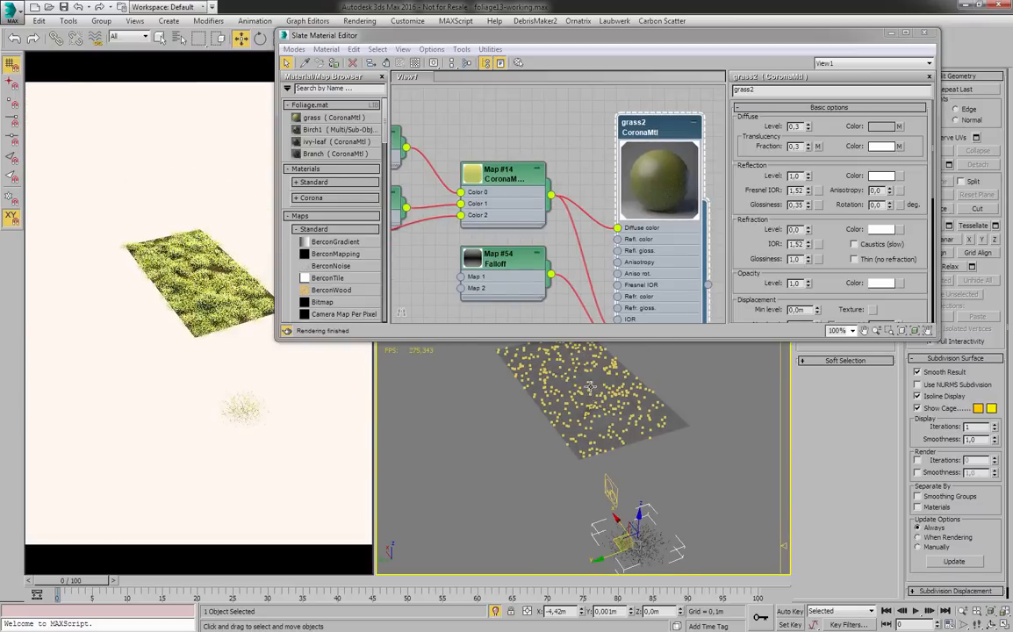
{"action": "scroll", "coordinate": [584, 402], "scroll_direction": "up", "scroll_amount": 8}
{"action": "key", "text": "z"}
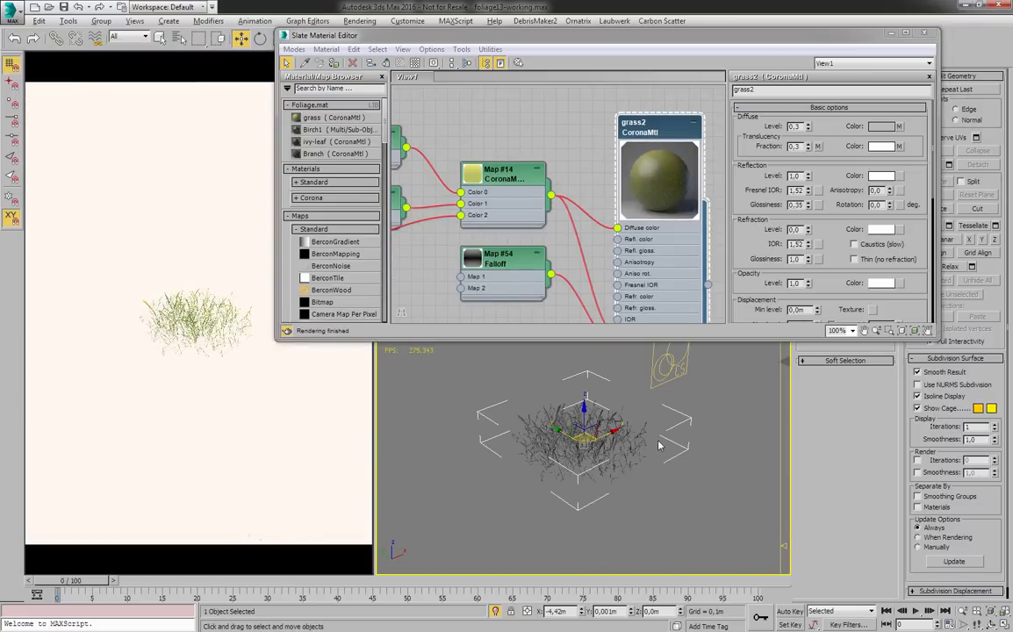
{"action": "left_click", "coordinate": [672, 438]}
{"action": "key", "text": "z"}
{"action": "middle_click_drag", "start_coordinate": [676, 436], "coordinate": [671, 462], "text": "alt"}
{"action": "scroll", "coordinate": [607, 410], "scroll_direction": "up", "scroll_amount": 7}
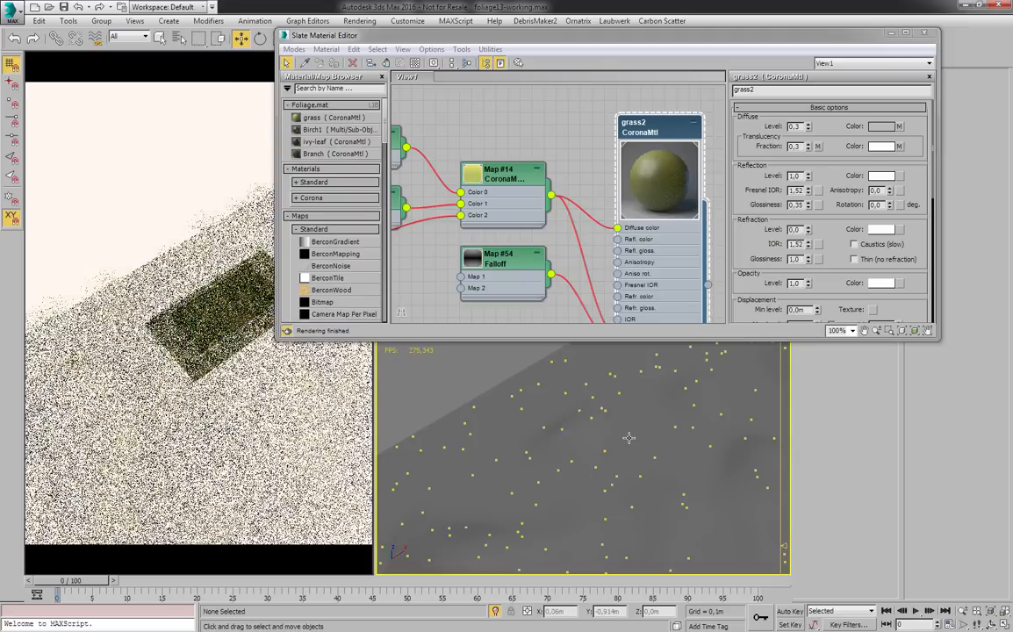
{"action": "scroll", "coordinate": [671, 439], "scroll_direction": "down", "scroll_amount": 8}
{"action": "middle_click_drag", "start_coordinate": [671, 455], "coordinate": [651, 438]}
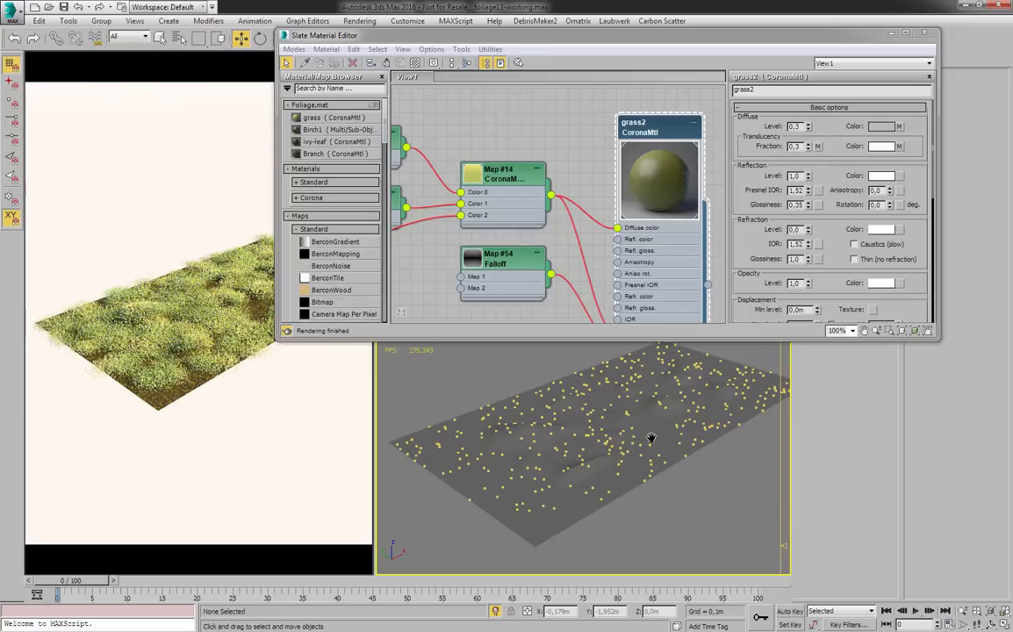
{"action": "scroll", "coordinate": [625, 461], "scroll_direction": "up", "scroll_amount": 2}
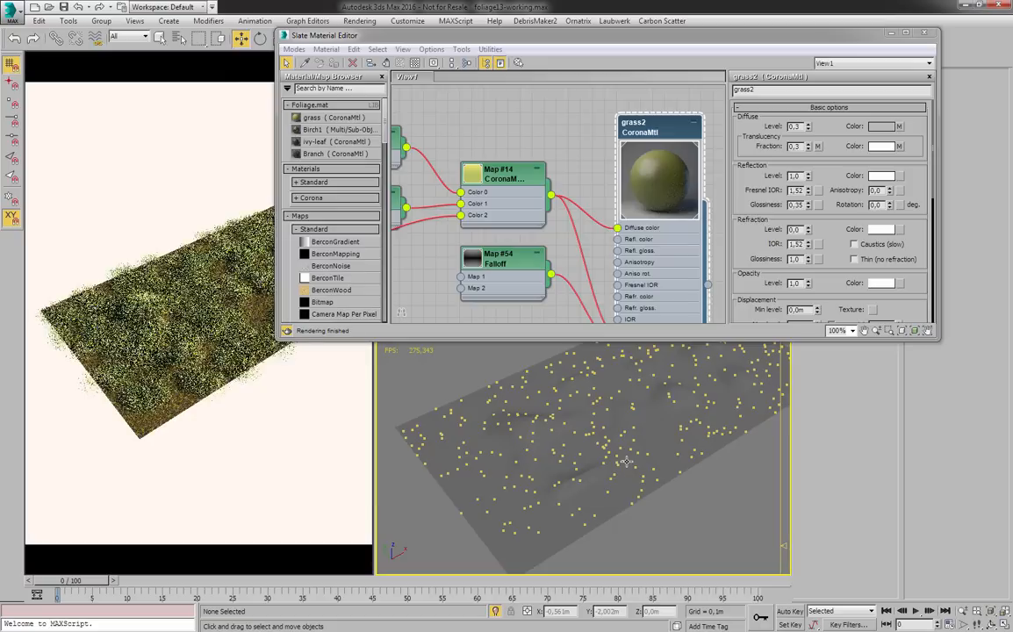
- Trace the Map #14 CoronaMultiMap's inputs back to the Map #10 Gradient, nudging that node slightly down and opening its parameters
{"action": "double_click", "coordinate": [512, 176]}
{"action": "middle_click_drag", "start_coordinate": [498, 144], "coordinate": [577, 140]}
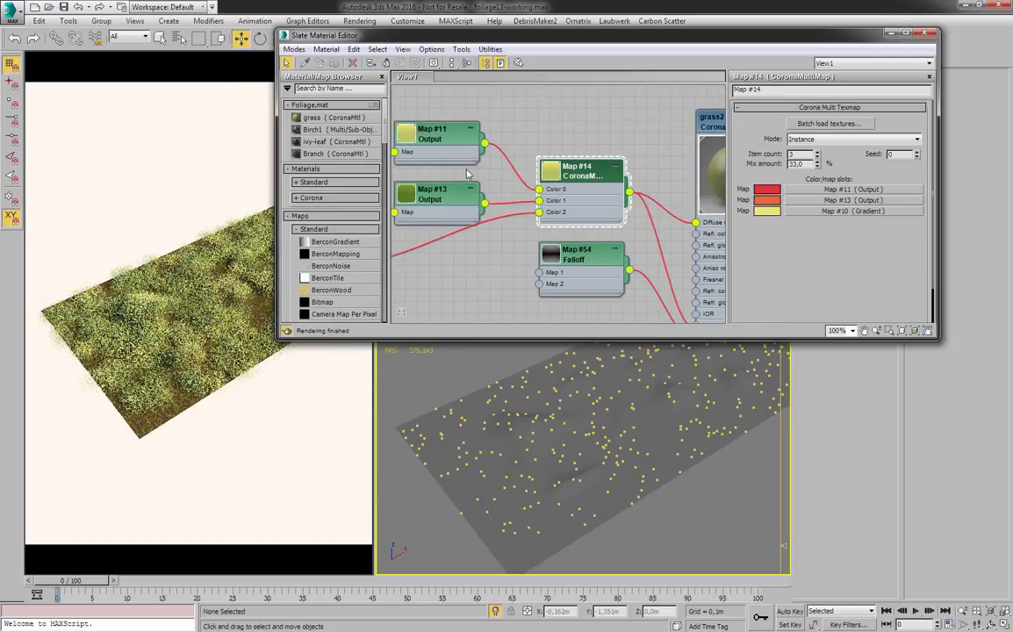
{"action": "middle_click_drag", "start_coordinate": [468, 174], "coordinate": [571, 140]}
{"action": "left_click", "coordinate": [424, 207]}
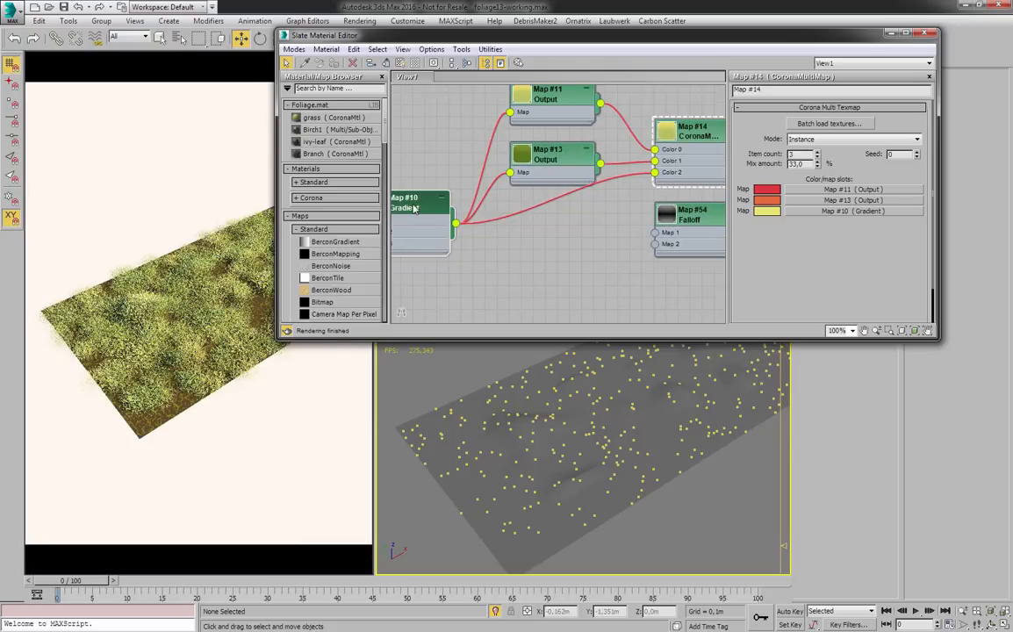
{"action": "left_click_drag", "start_coordinate": [413, 207], "coordinate": [438, 232]}
{"action": "double_click", "coordinate": [454, 227]}
- Try a mix amount of 0% on the Map #14 CoronaMultiMap and compare the colors of the scattered grass clumps
{"action": "middle_click_drag", "start_coordinate": [700, 150], "coordinate": [619, 164]}
{"action": "scroll", "coordinate": [619, 163], "scroll_direction": "up", "scroll_amount": 1}
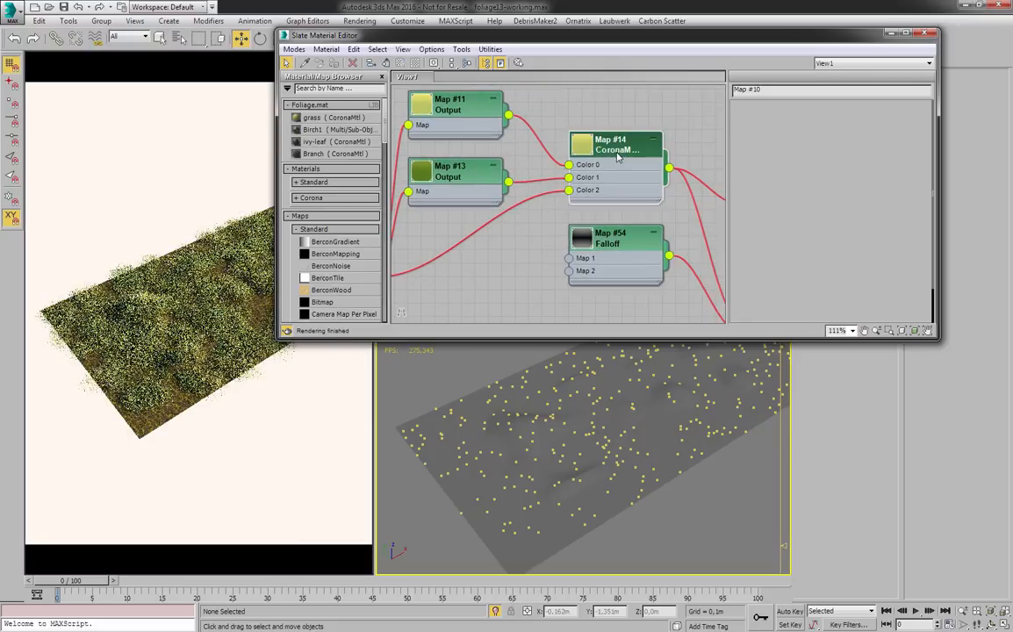
{"action": "double_click", "coordinate": [617, 151]}
{"action": "scroll", "coordinate": [662, 418], "scroll_direction": "up", "scroll_amount": 2}
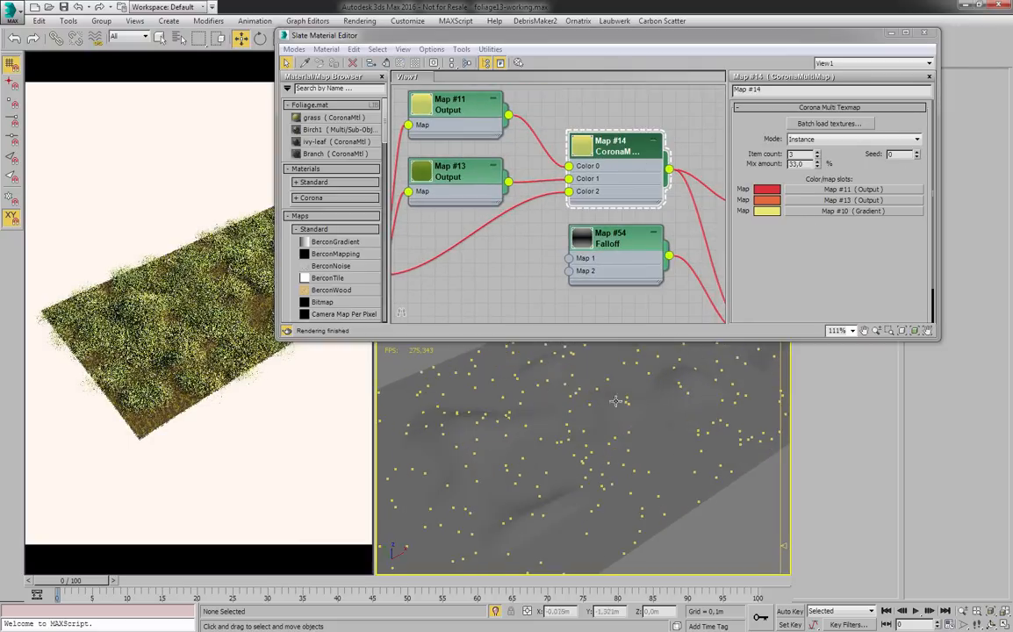
{"action": "right_click", "coordinate": [814, 167]}
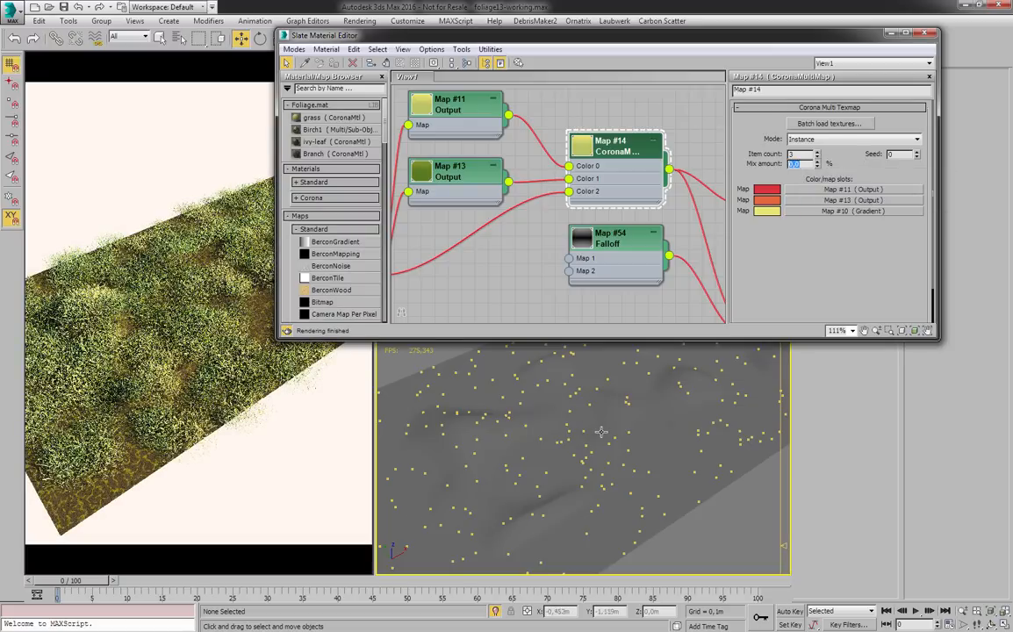
{"action": "scroll", "coordinate": [620, 415], "scroll_direction": "up", "scroll_amount": 3}
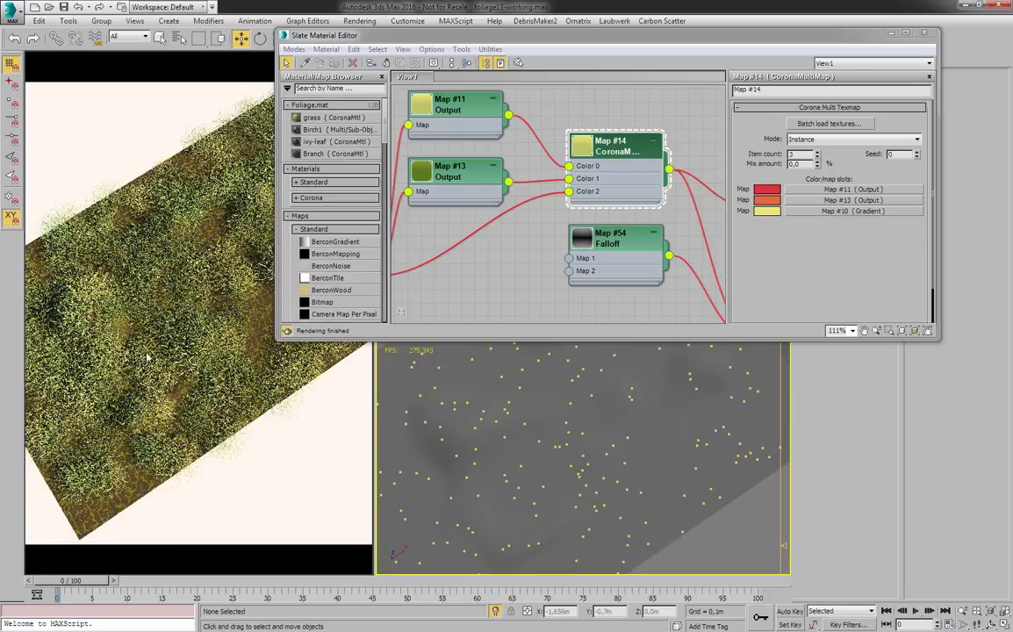
- Set the Map #14 CoronaMultiMap's mix amount to 33% and show the whole grass plane in the viewport
{"action": "double_click", "coordinate": [805, 164]}
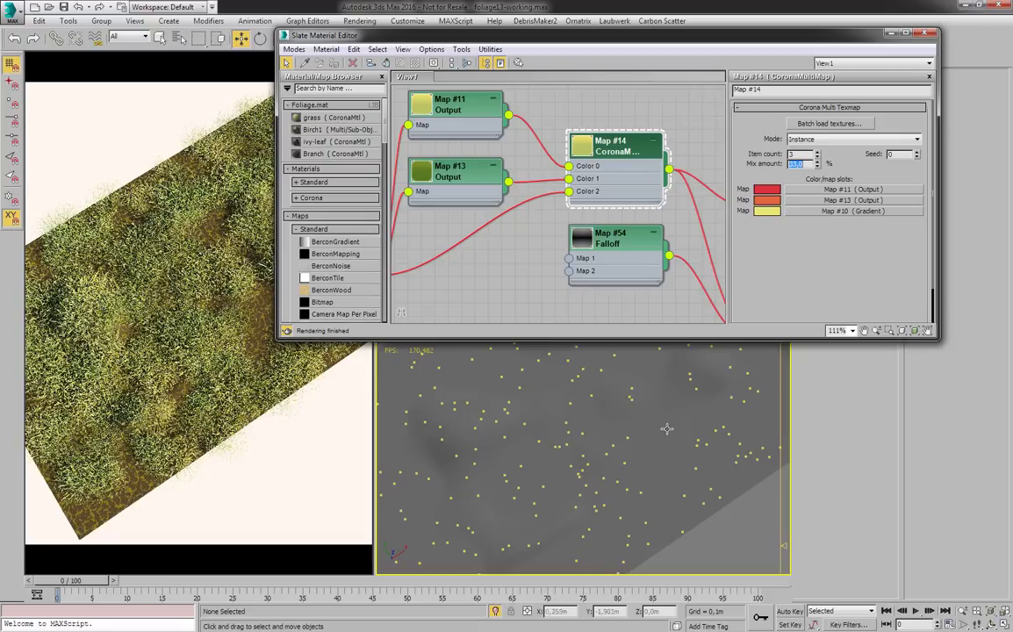
{"action": "middle_click_drag", "start_coordinate": [622, 433], "coordinate": [544, 442]}
{"action": "scroll", "coordinate": [544, 441], "scroll_direction": "down", "scroll_amount": 5}
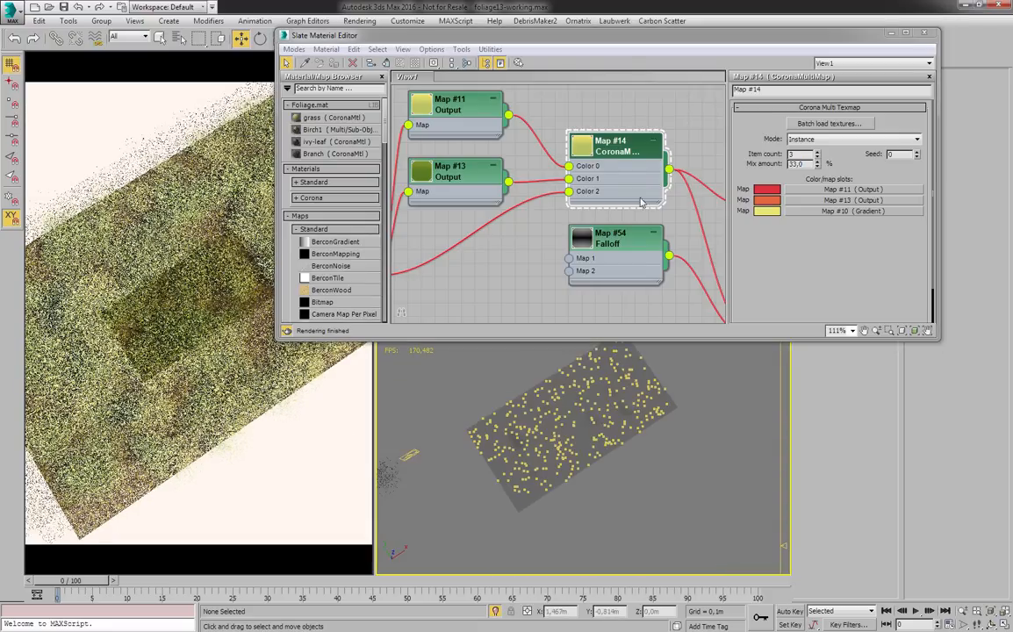
- Open the Map #54 Falloff's parameters and trace its connection to the grass2 material's translucency level
{"action": "middle_click_drag", "start_coordinate": [642, 204], "coordinate": [468, 192]}
{"action": "middle_click_drag", "start_coordinate": [483, 143], "coordinate": [507, 173]}
{"action": "middle_click_drag", "start_coordinate": [601, 226], "coordinate": [604, 177]}
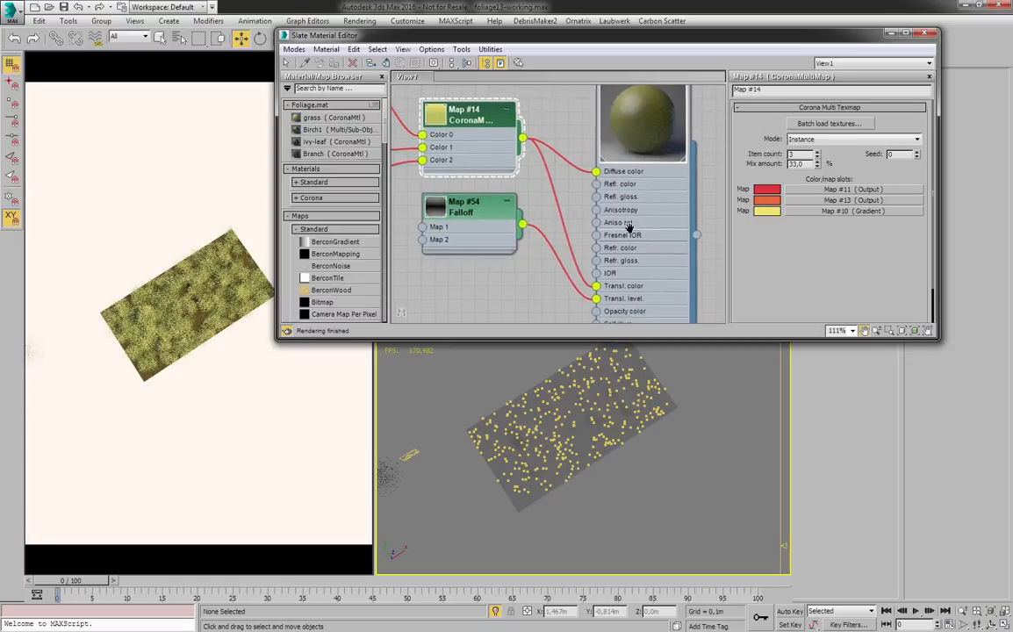
{"action": "middle_click_drag", "start_coordinate": [633, 231], "coordinate": [622, 242]}
{"action": "double_click", "coordinate": [471, 230]}
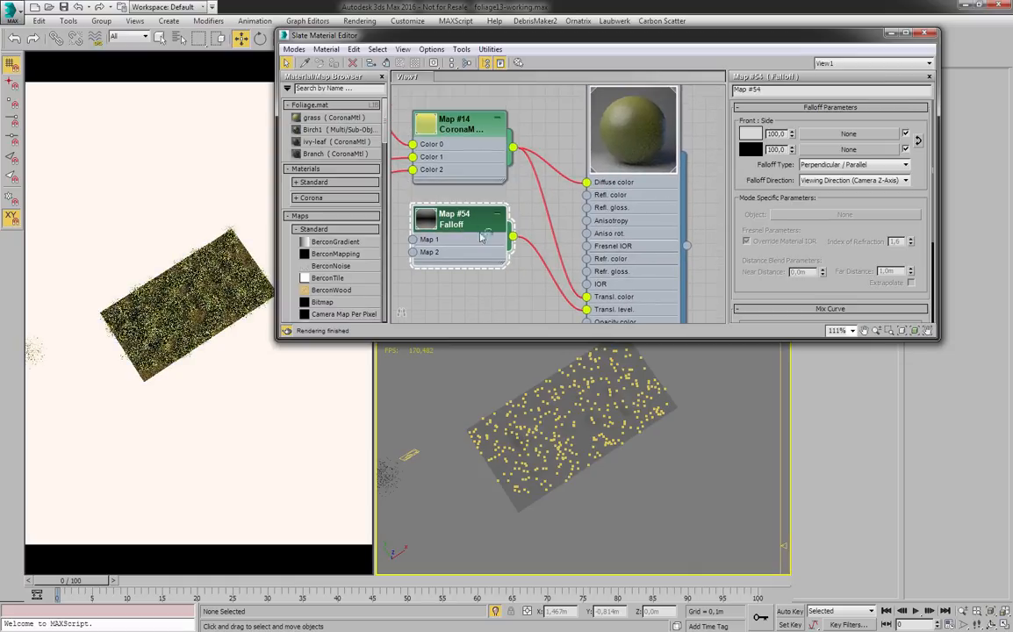
{"action": "middle_click_drag", "start_coordinate": [602, 316], "coordinate": [595, 305]}
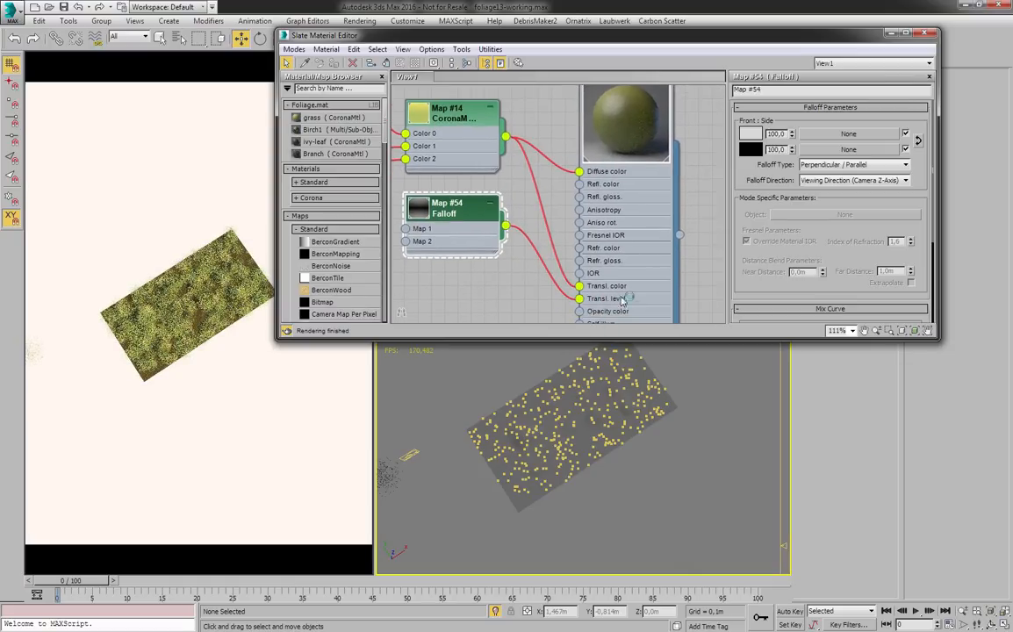
{"action": "middle_click_drag", "start_coordinate": [597, 172], "coordinate": [581, 238]}
- Disconnect the Map #54 Falloff from the grass2 material's translucency level and view the grass from near ground level
{"action": "double_click", "coordinate": [609, 132]}
{"action": "scroll", "coordinate": [764, 132], "scroll_direction": "down", "scroll_amount": 1}
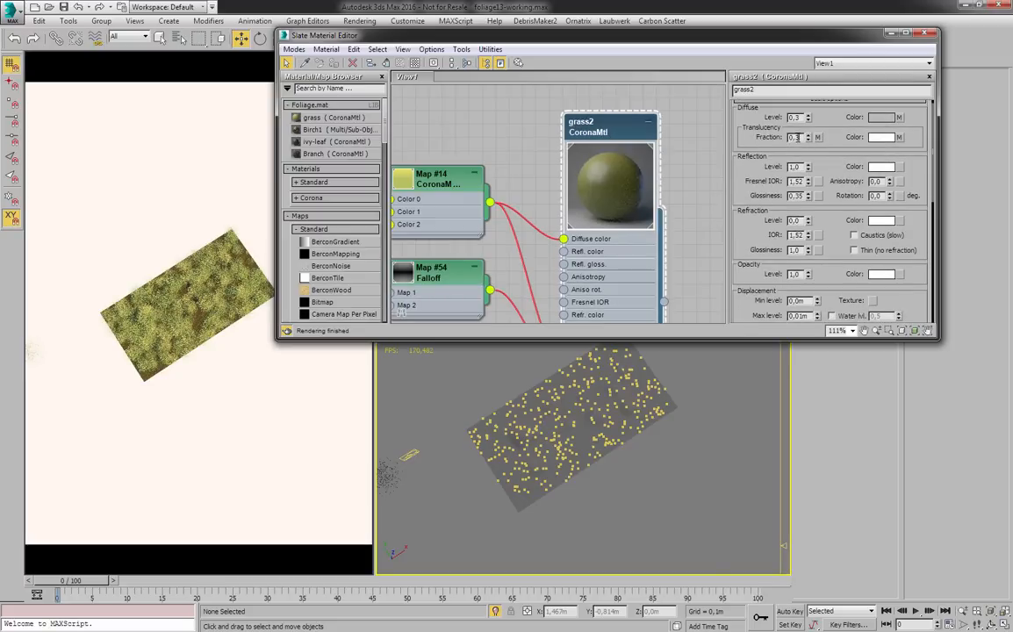
{"action": "double_click", "coordinate": [796, 137]}
{"action": "middle_click_drag", "start_coordinate": [601, 261], "coordinate": [608, 167]}
{"action": "scroll", "coordinate": [608, 168], "scroll_direction": "down", "scroll_amount": 1}
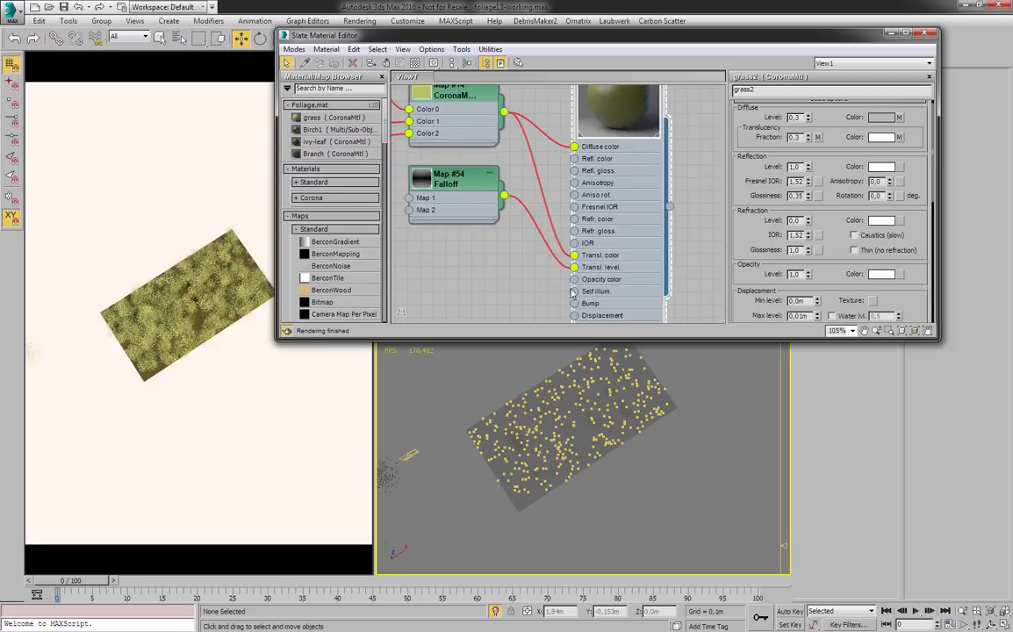
{"action": "left_click_drag", "start_coordinate": [574, 267], "coordinate": [526, 281]}
{"action": "middle_click_drag", "start_coordinate": [564, 492], "coordinate": [579, 433], "text": "alt"}
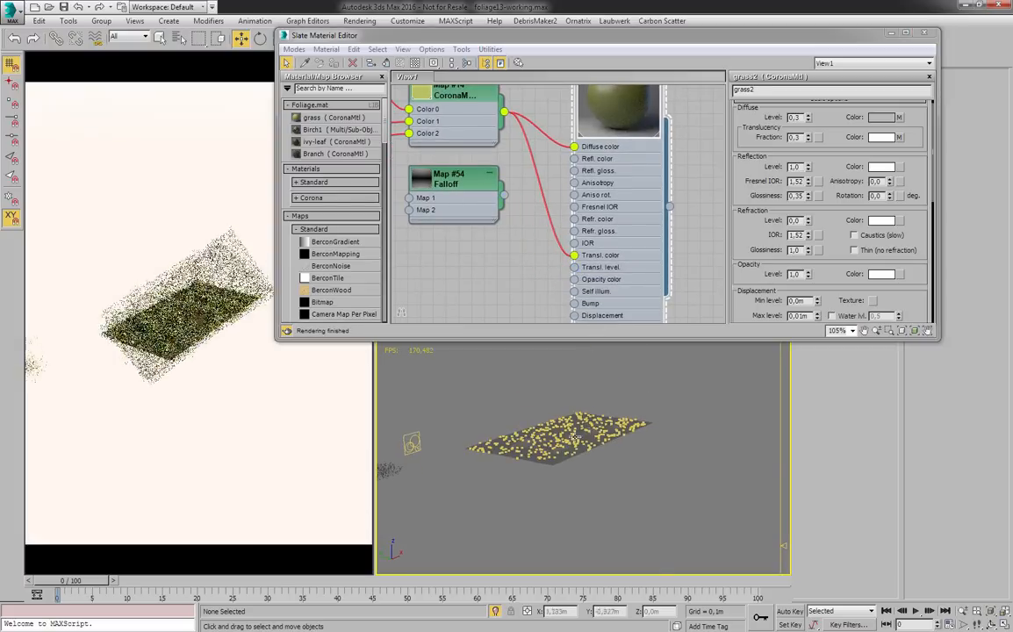
{"action": "scroll", "coordinate": [579, 434], "scroll_direction": "up", "scroll_amount": 5}
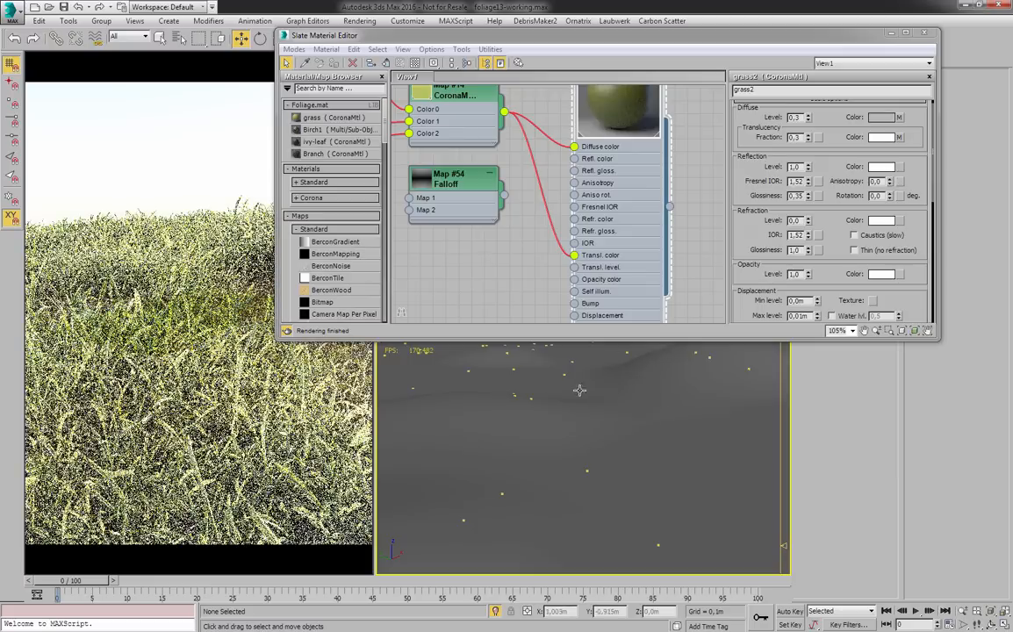
- Try a translucency fraction of 0 on the grass2 material and inspect the grass blades up close
{"action": "left_click", "coordinate": [795, 137]}
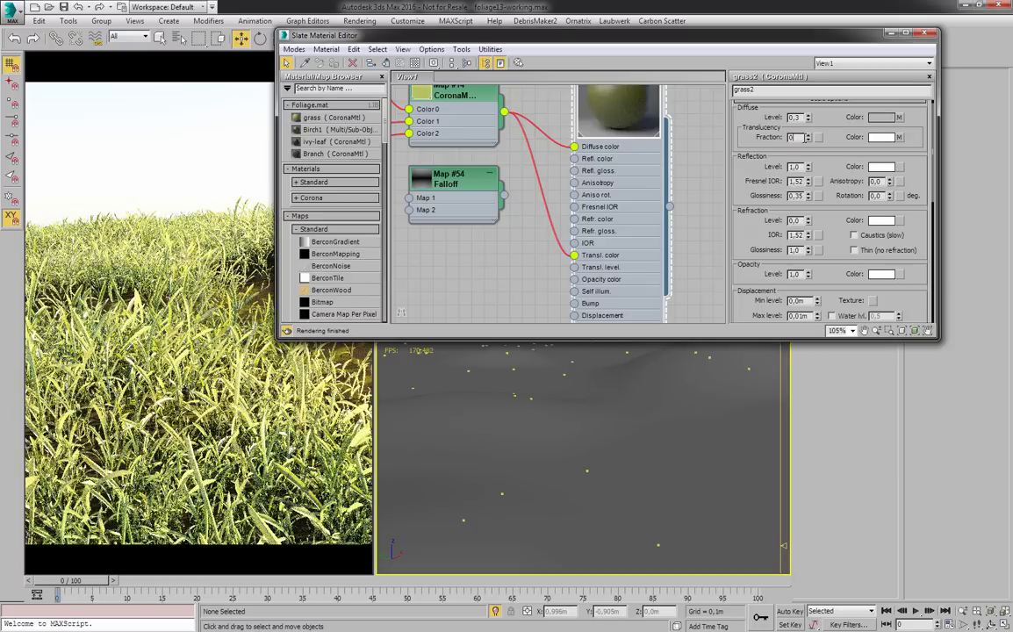
{"action": "key", "text": "Return"}
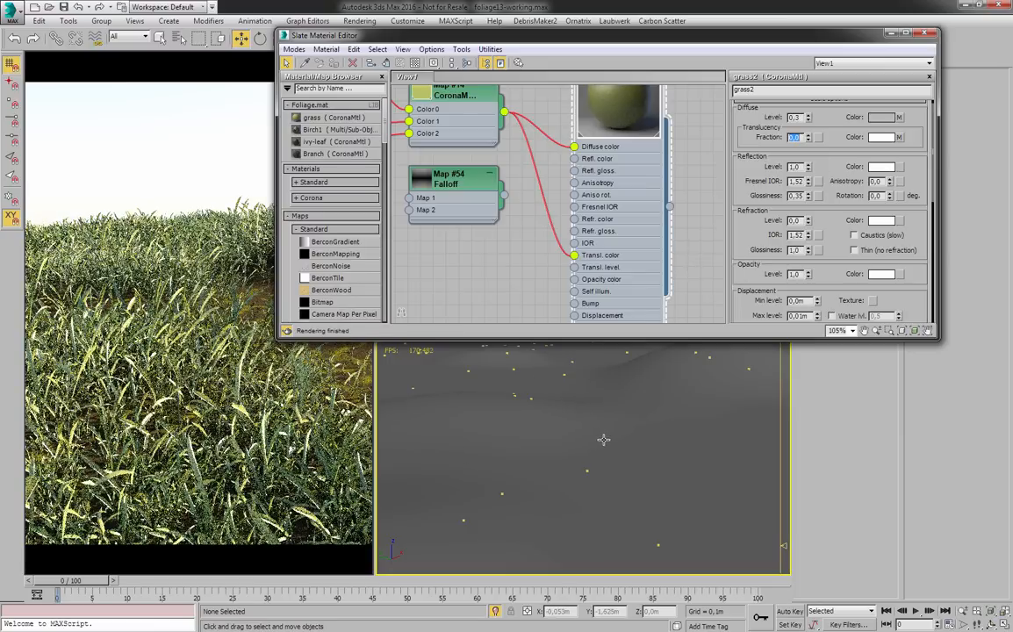
{"action": "left_click", "coordinate": [963, 611]}
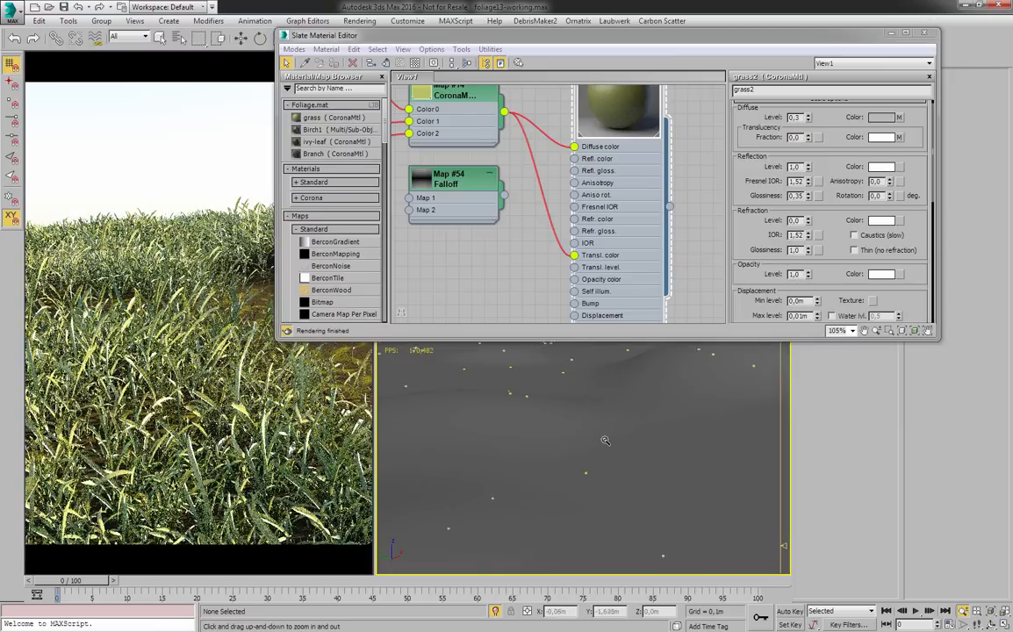
{"action": "left_click_drag", "start_coordinate": [604, 440], "coordinate": [604, 435]}
{"action": "right_click", "coordinate": [604, 435]}
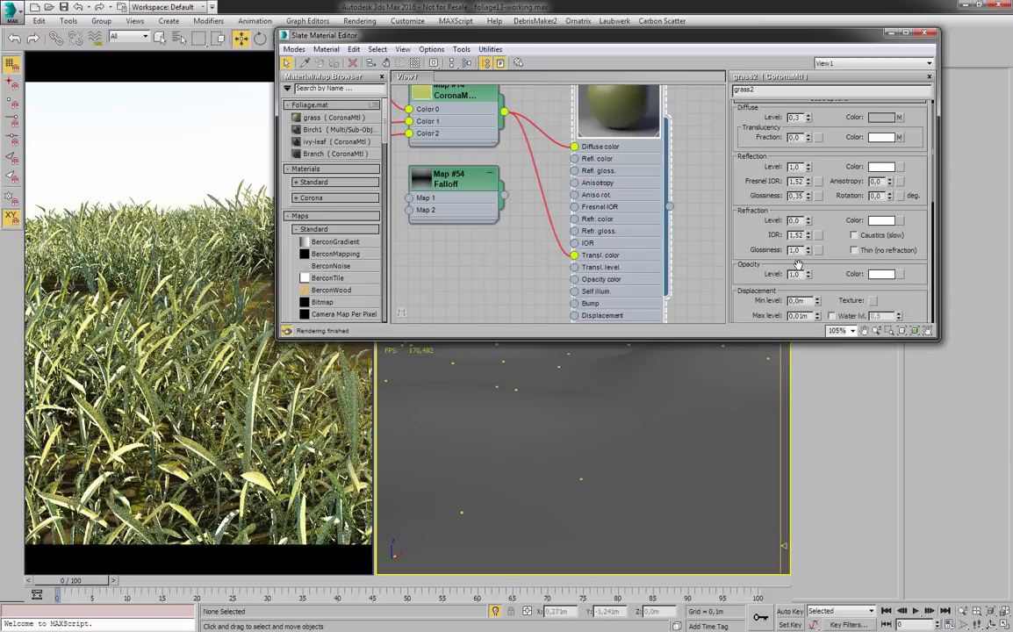
- Set the grass2 material's translucency fraction to 0.3 and view the grass from a low angle toward the horizon
{"action": "type", "text": "3"}
{"action": "key", "text": "Return"}
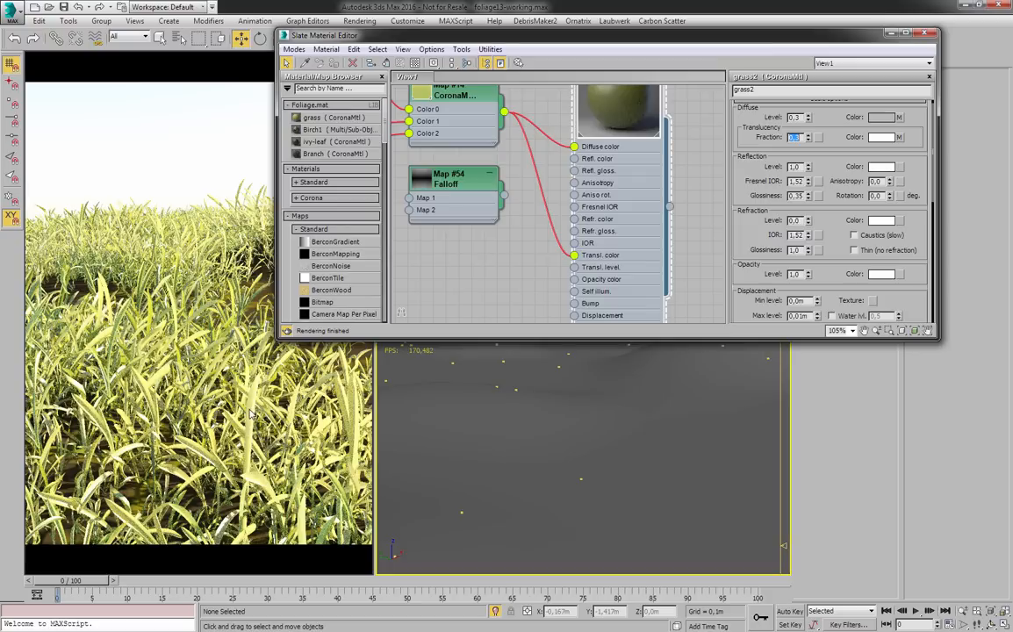
{"action": "left_click", "coordinate": [578, 402]}
{"action": "middle_click_drag", "start_coordinate": [596, 405], "coordinate": [613, 450], "text": "alt"}
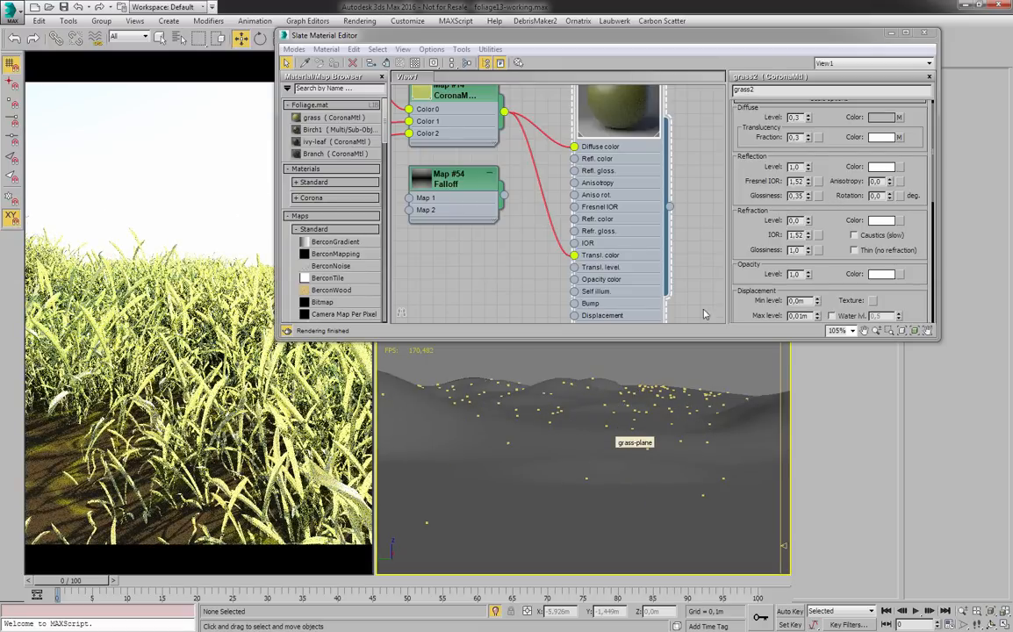
- Try a diffuse level of 0.1 on the grass2 material and view the grass from several distances
{"action": "left_click_drag", "start_coordinate": [842, 146], "coordinate": [838, 202]}
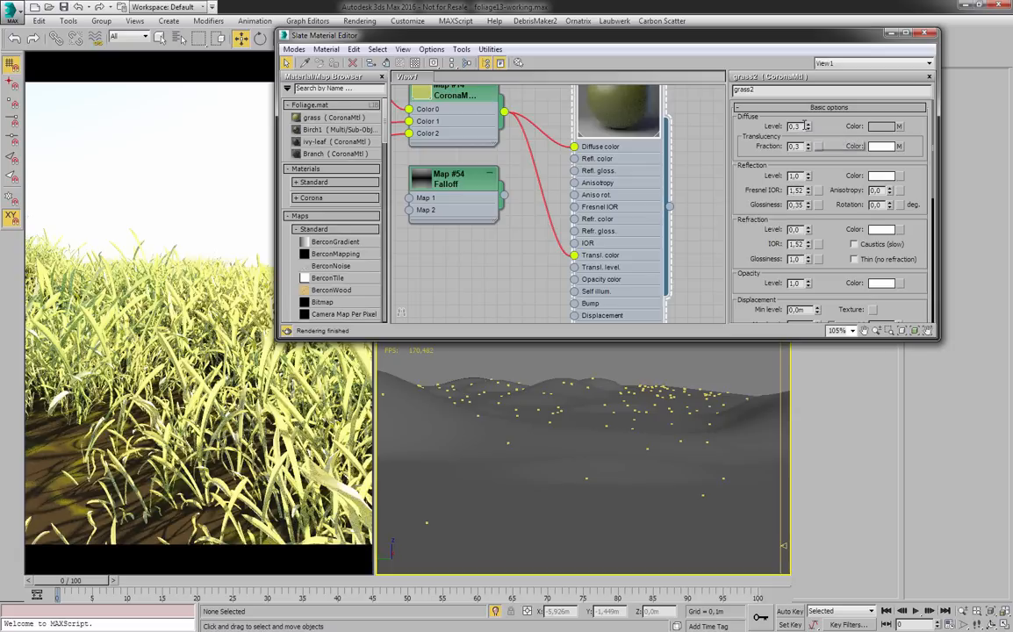
{"action": "double_click", "coordinate": [799, 127]}
{"action": "key", "text": "Return"}
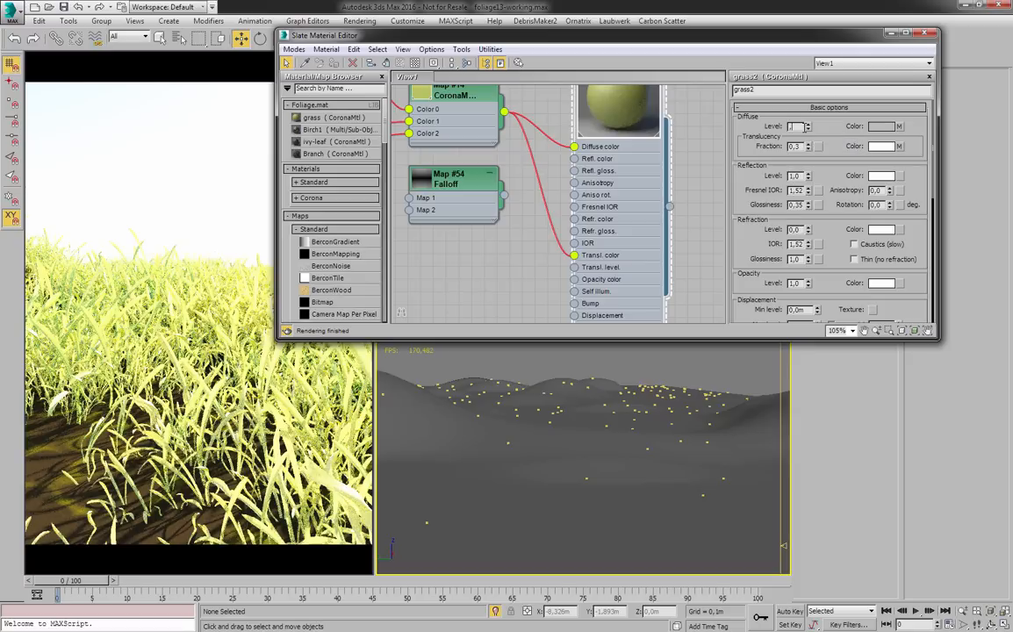
{"action": "key", "text": "Return"}
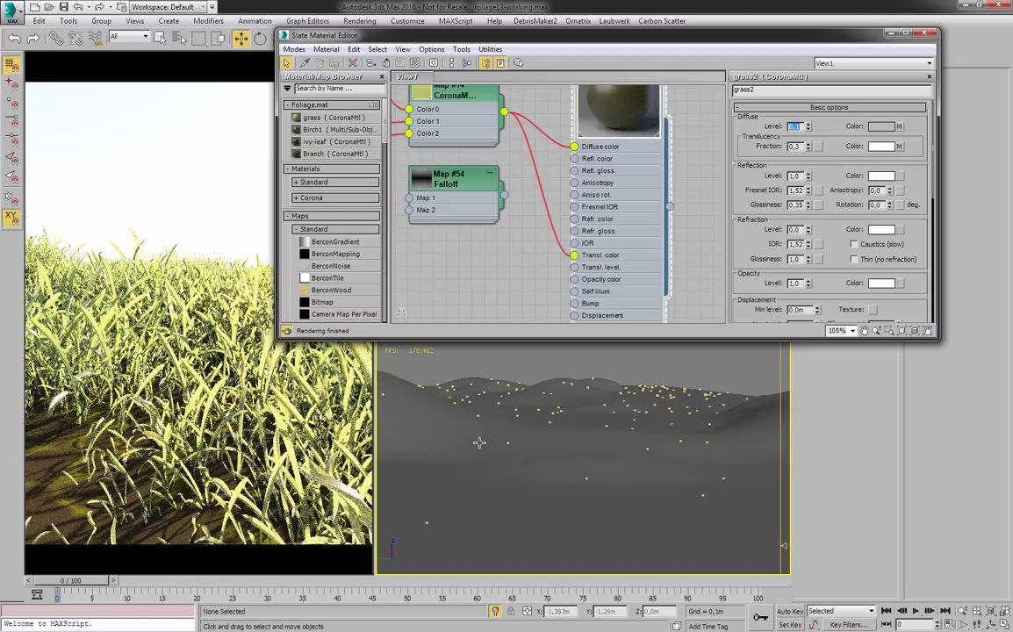
{"action": "middle_click_drag", "start_coordinate": [479, 443], "coordinate": [568, 452], "text": "alt"}
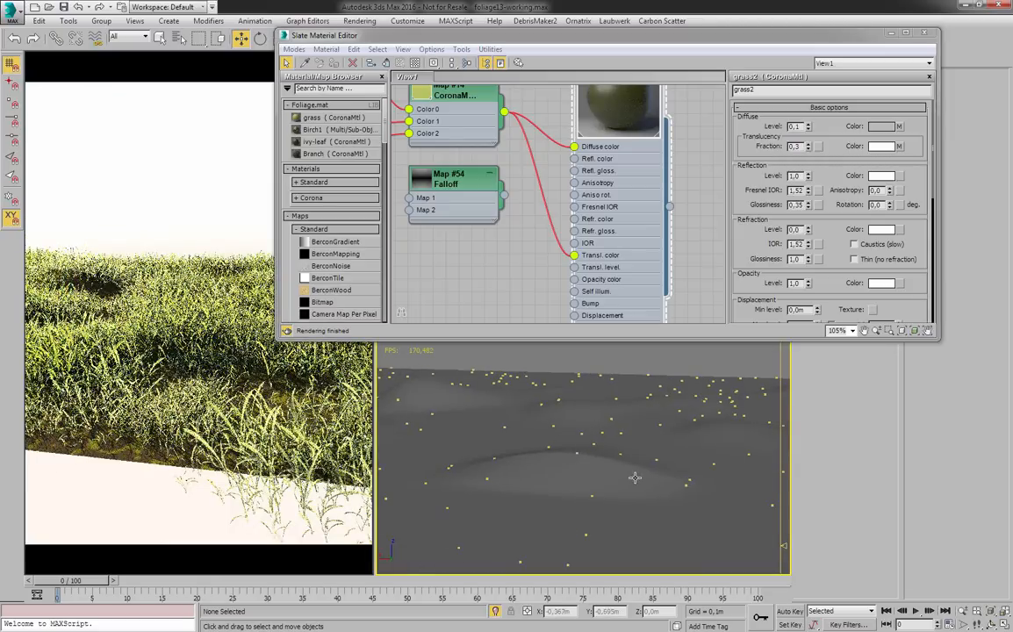
{"action": "scroll", "coordinate": [654, 449], "scroll_direction": "up", "scroll_amount": 3}
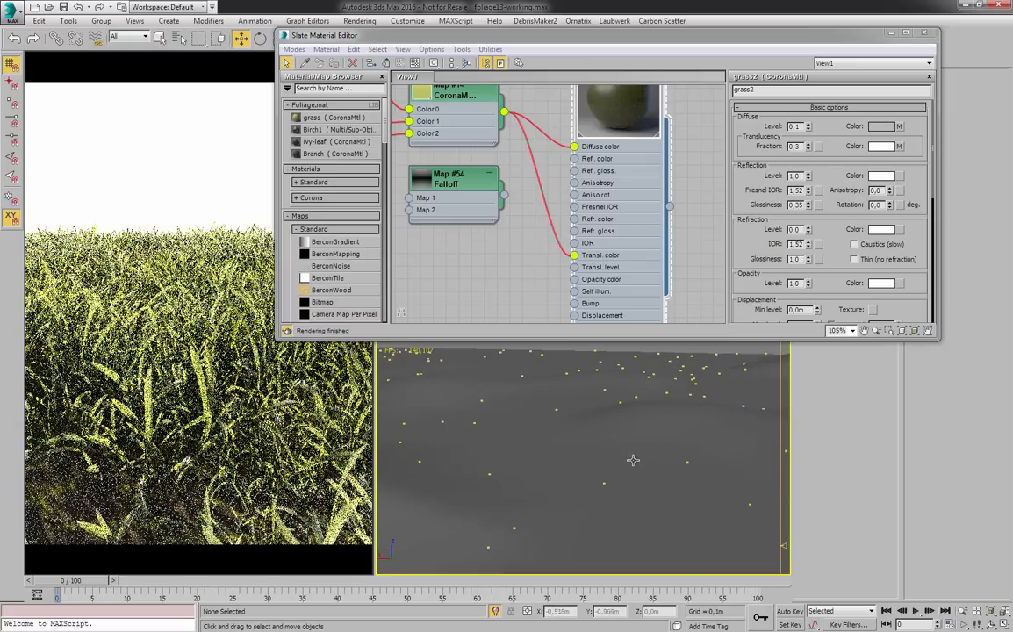
- Set the grass2 material's diffuse level to 0.3 and view the grass patch from above
{"action": "double_click", "coordinate": [794, 127]}
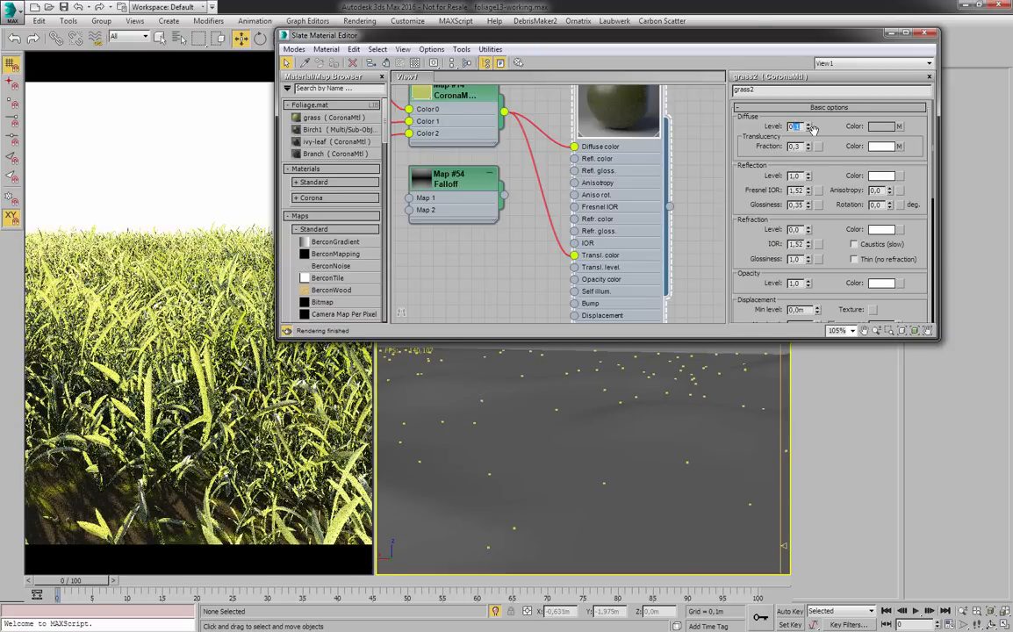
{"action": "type", "text": "0,3"}
{"action": "key", "text": "Return"}
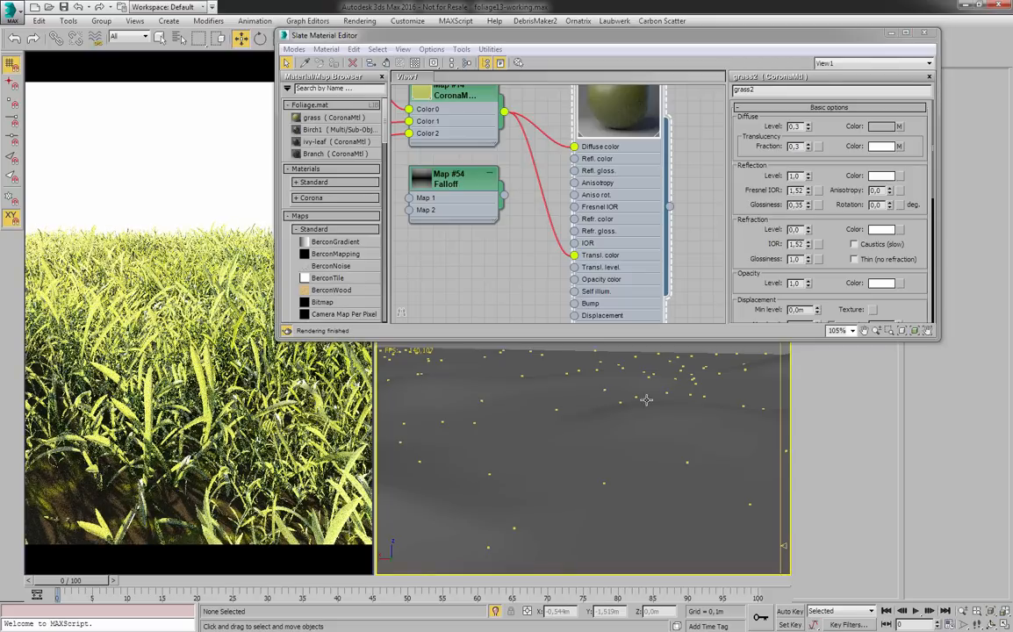
{"action": "middle_click_drag", "start_coordinate": [645, 402], "coordinate": [636, 439]}
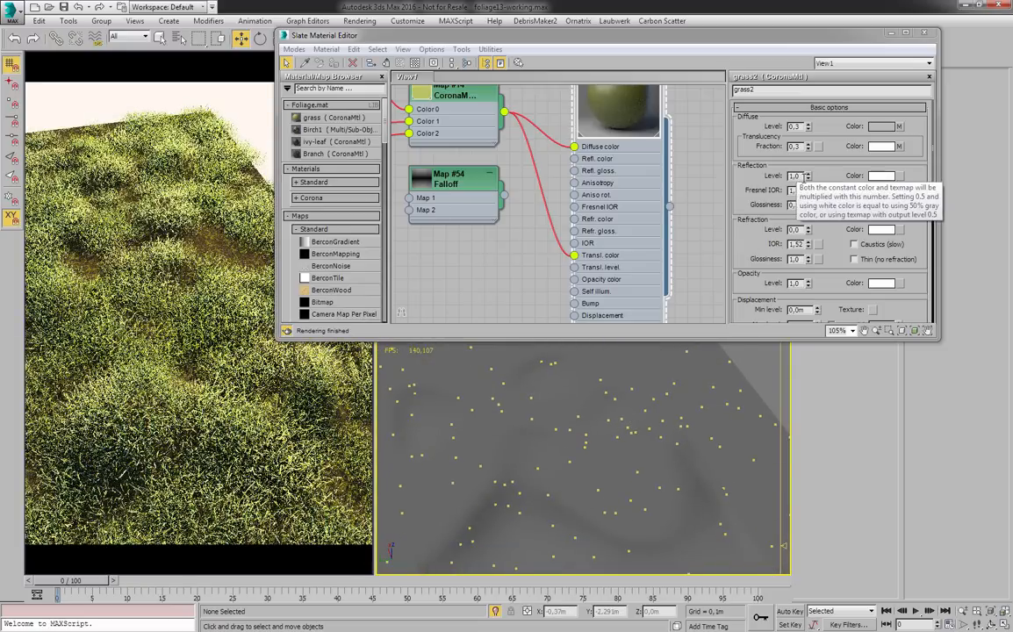
- Set the grass2 material's reflection level to 1
{"action": "left_click", "coordinate": [807, 179]}
{"action": "double_click", "coordinate": [798, 178]}
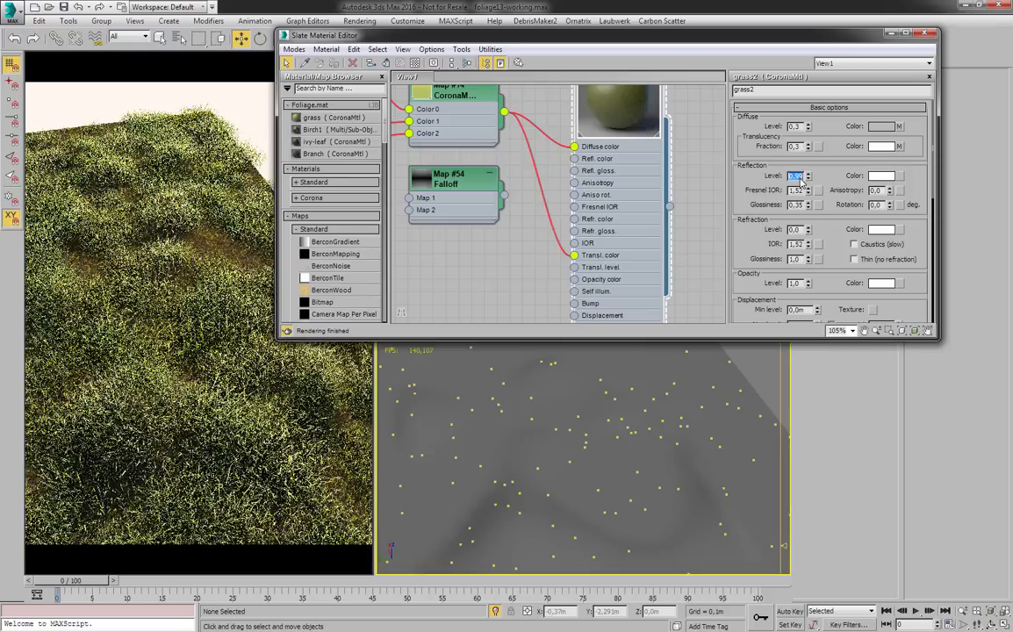
{"action": "type", "text": "1"}
{"action": "key", "text": "Tab"}
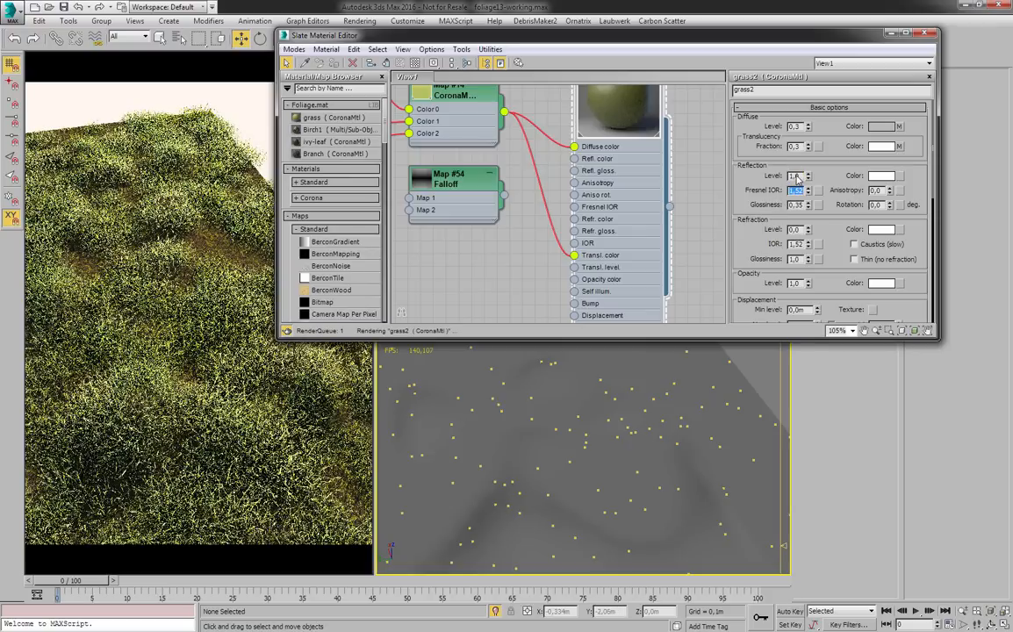
{"action": "double_click", "coordinate": [794, 176]}
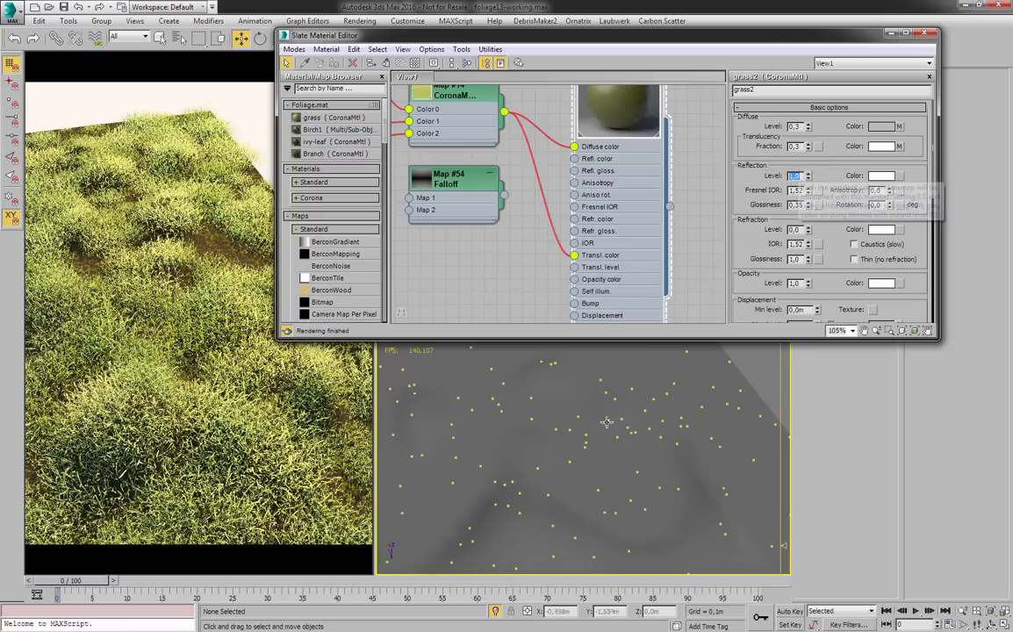
- Examine the grass2 material's Fresnel IOR setting and the reflections on the grass from near ground level
{"action": "scroll", "coordinate": [623, 422], "scroll_direction": "up", "scroll_amount": 5}
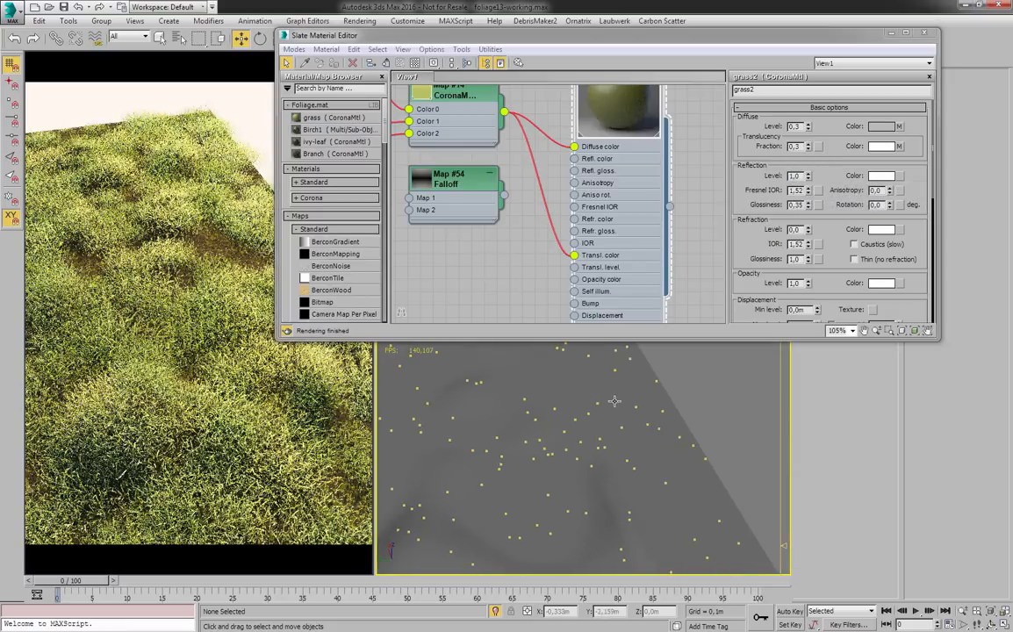
{"action": "middle_click_drag", "start_coordinate": [618, 470], "coordinate": [600, 452], "text": "alt"}
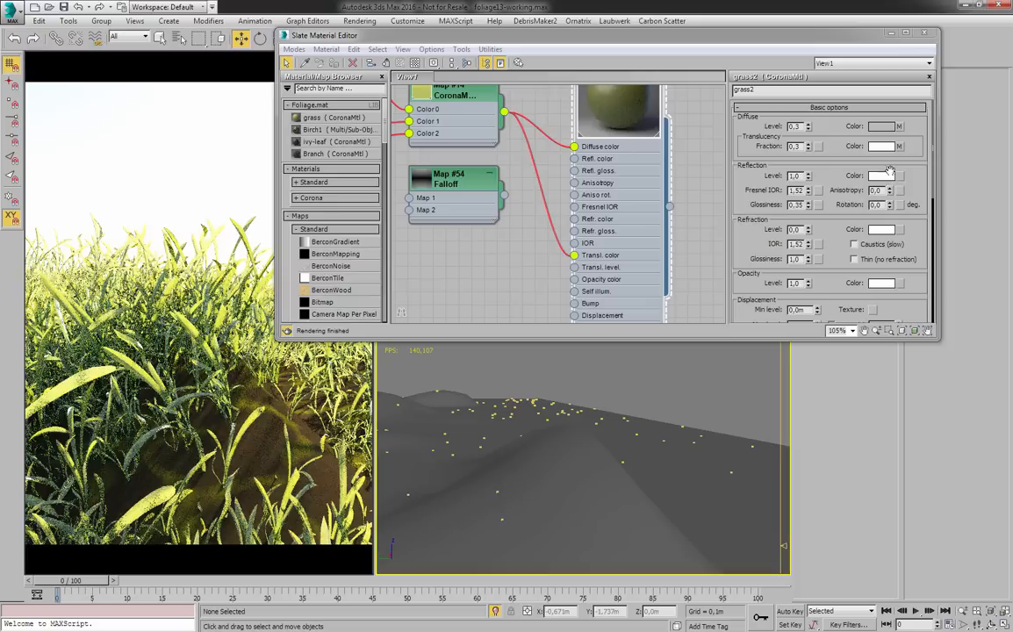
{"action": "double_click", "coordinate": [798, 190]}
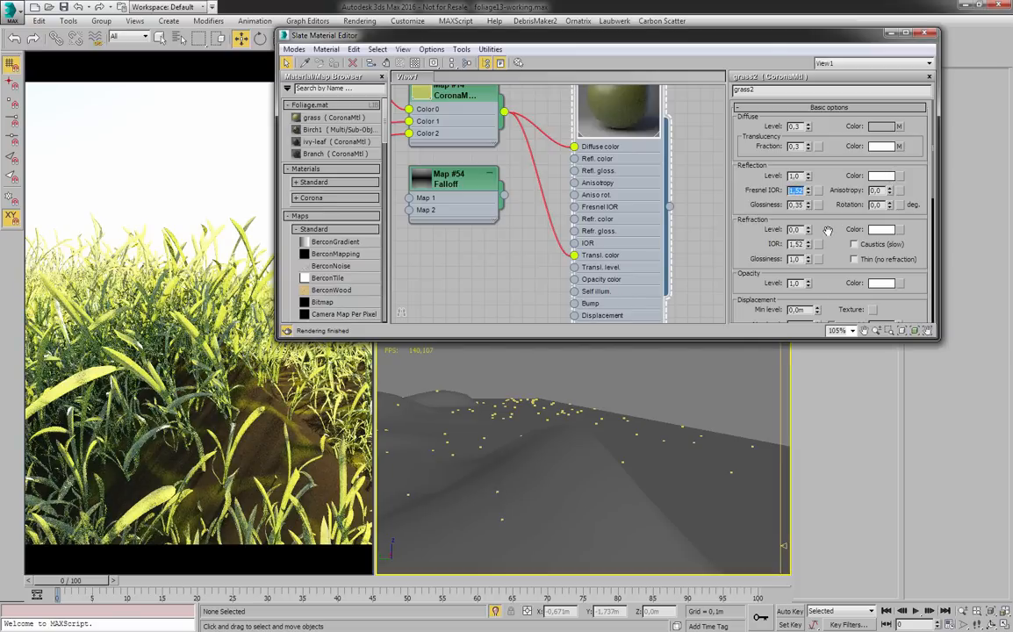
{"action": "type", "text": "6"}
{"action": "key", "text": "Return"}
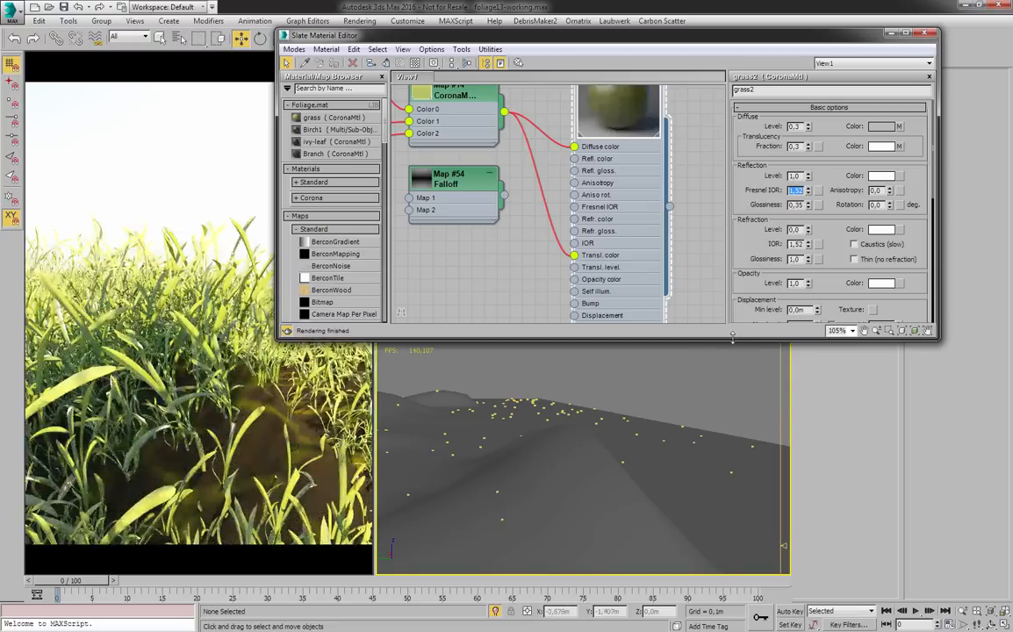
{"action": "left_click", "coordinate": [651, 378]}
{"action": "scroll", "coordinate": [651, 378], "scroll_direction": "down", "scroll_amount": 5}
{"action": "scroll", "coordinate": [619, 437], "scroll_direction": "up", "scroll_amount": 4}
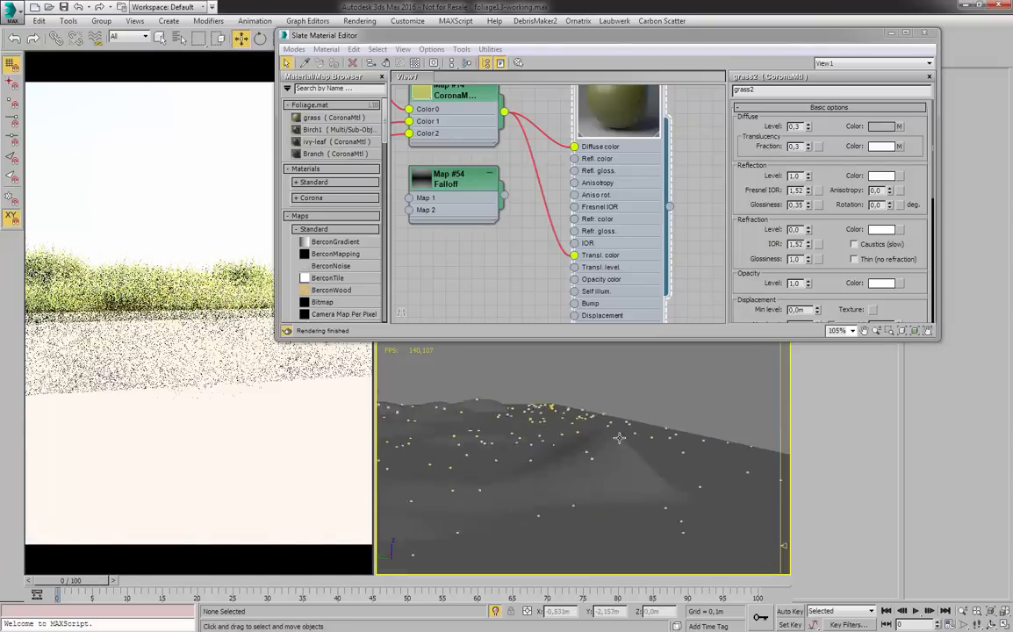
{"action": "scroll", "coordinate": [619, 438], "scroll_direction": "up", "scroll_amount": 2}
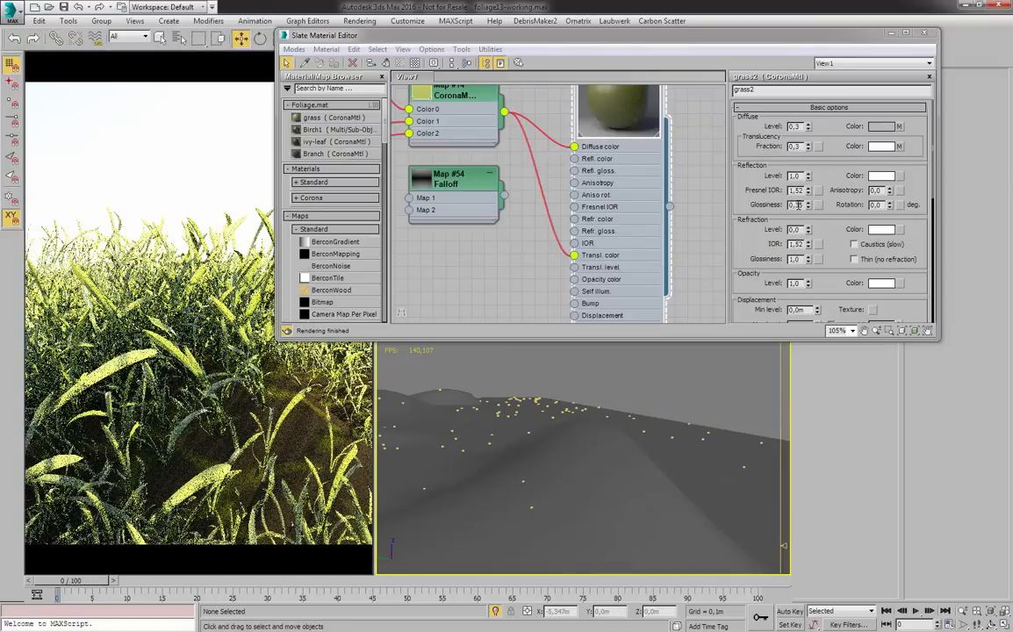
- Try a reflection glossiness of 0.1 on the grass2 material and inspect the blades up close
{"action": "double_click", "coordinate": [798, 205]}
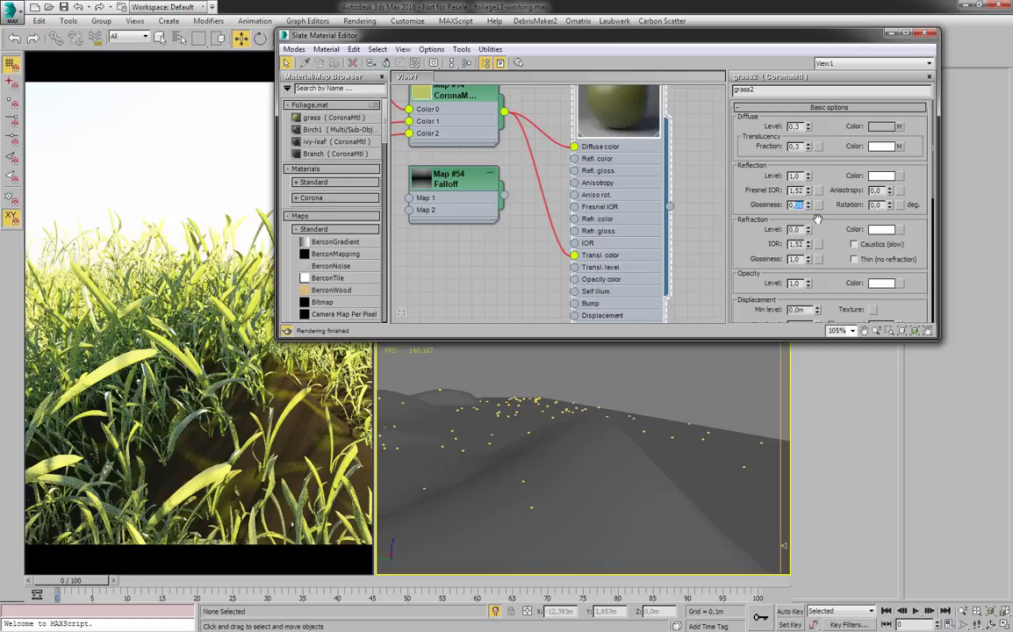
{"action": "type", "text": "0,1"}
{"action": "key", "text": "Tab"}
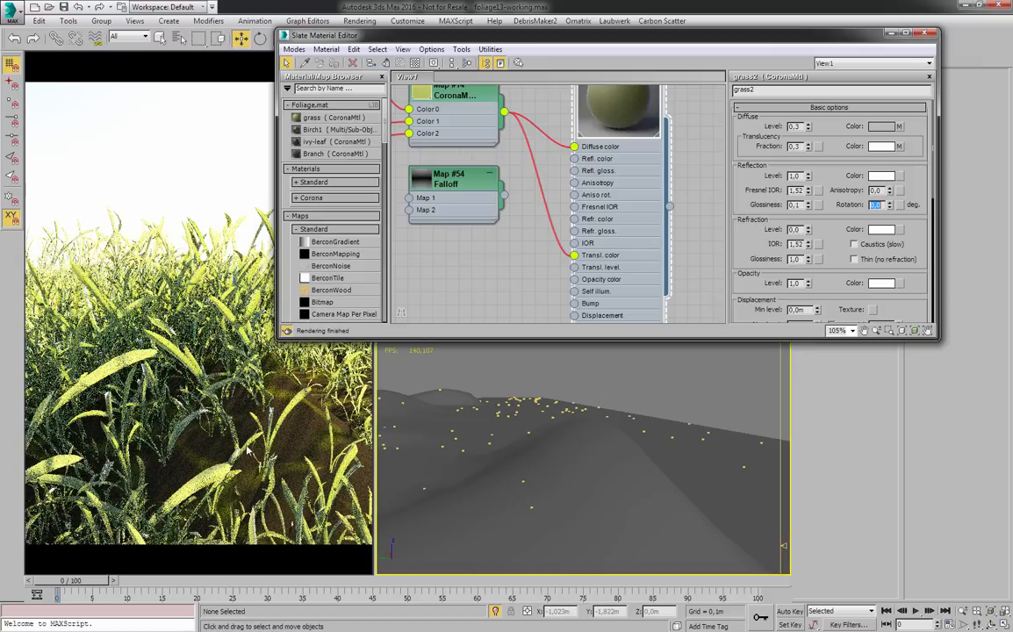
{"action": "left_click", "coordinate": [582, 434]}
{"action": "scroll", "coordinate": [563, 450], "scroll_direction": "up", "scroll_amount": 3}
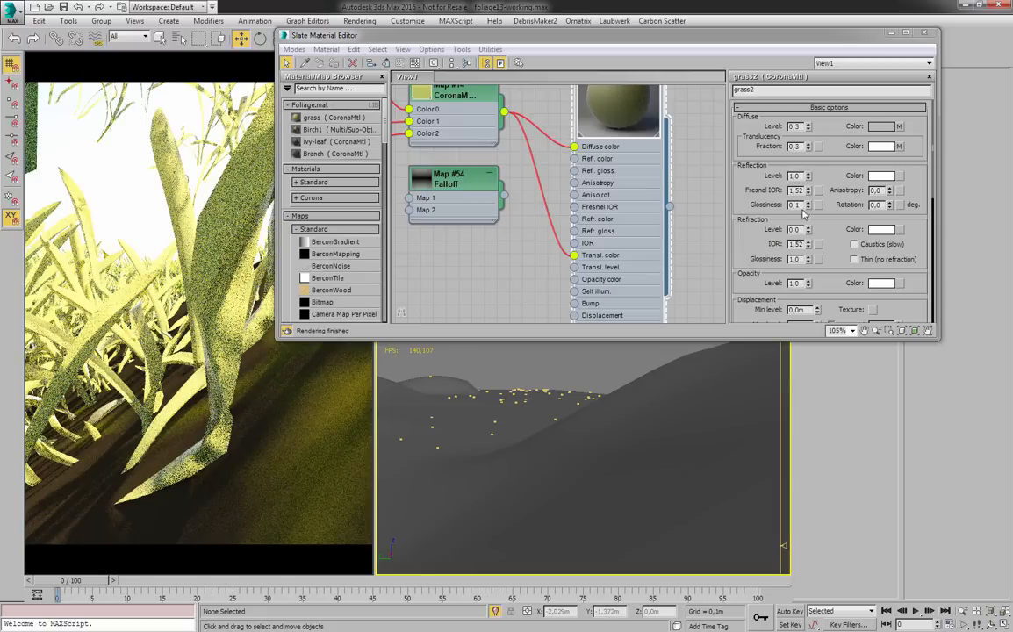
{"action": "middle_click_drag", "start_coordinate": [680, 370], "coordinate": [669, 382]}
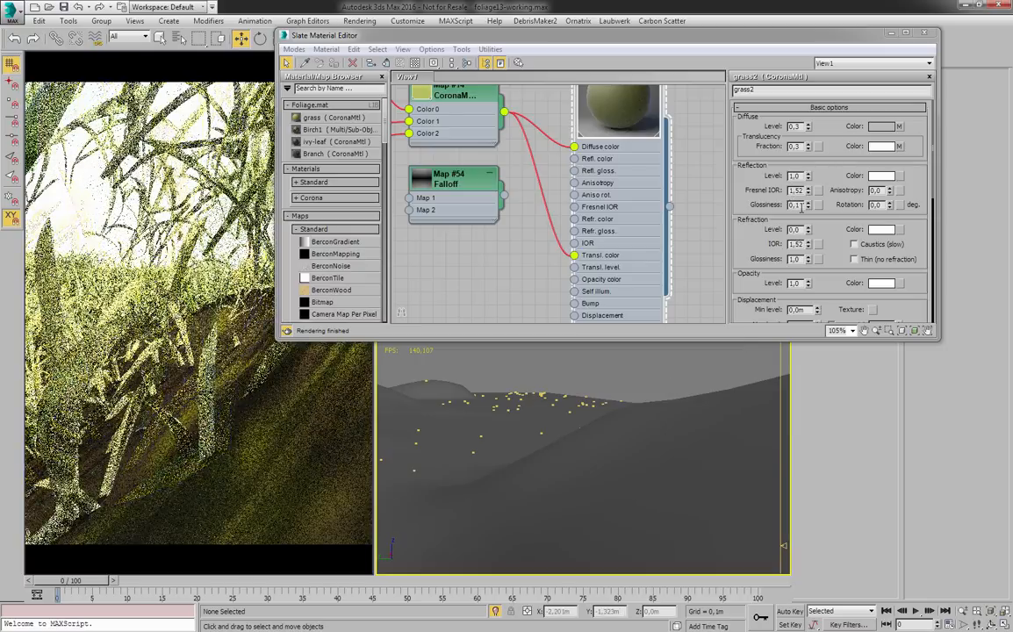
- Try a reflection glossiness of 1 on the grass2 material and inspect the blades from close up and farther away
{"action": "double_click", "coordinate": [802, 208]}
{"action": "type", "text": "1"}
{"action": "key", "text": "Tab"}
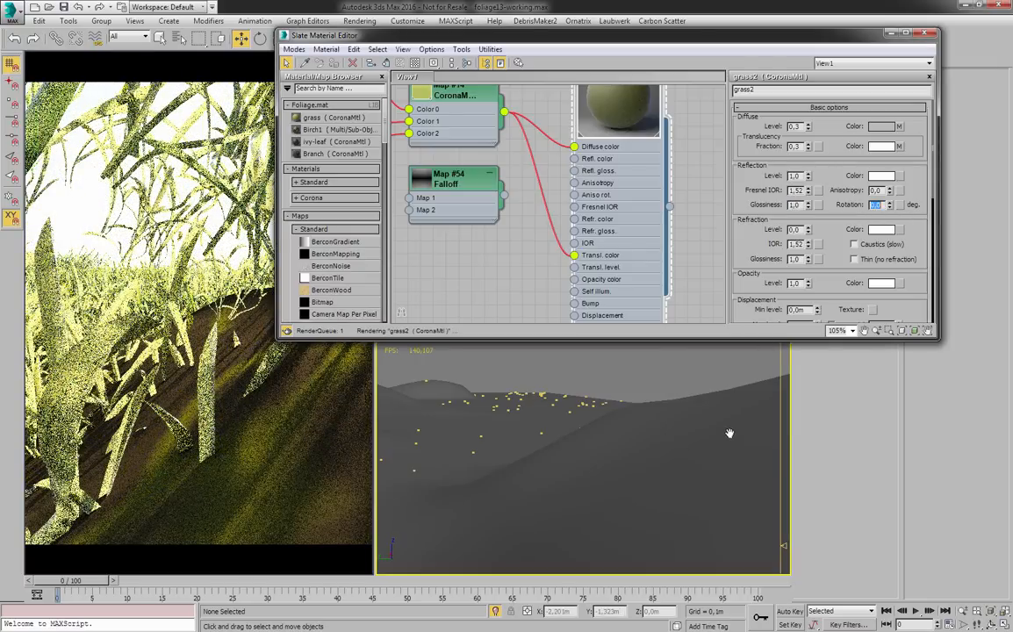
{"action": "middle_click_drag", "start_coordinate": [730, 434], "coordinate": [662, 422]}
{"action": "scroll", "coordinate": [679, 460], "scroll_direction": "down", "scroll_amount": 3}
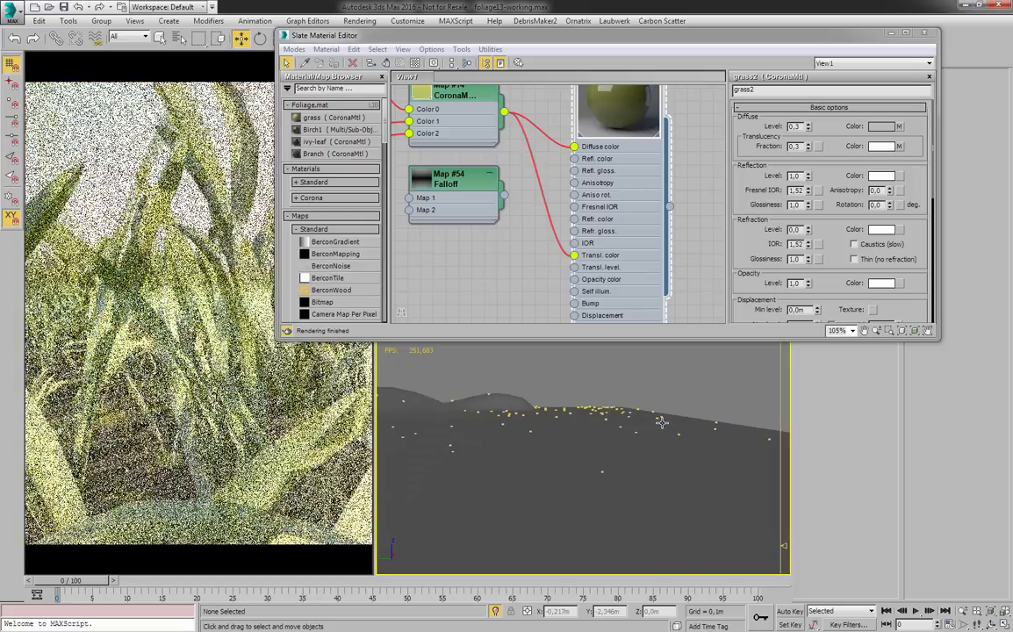
{"action": "middle_click_drag", "start_coordinate": [662, 422], "coordinate": [698, 456], "text": "alt"}
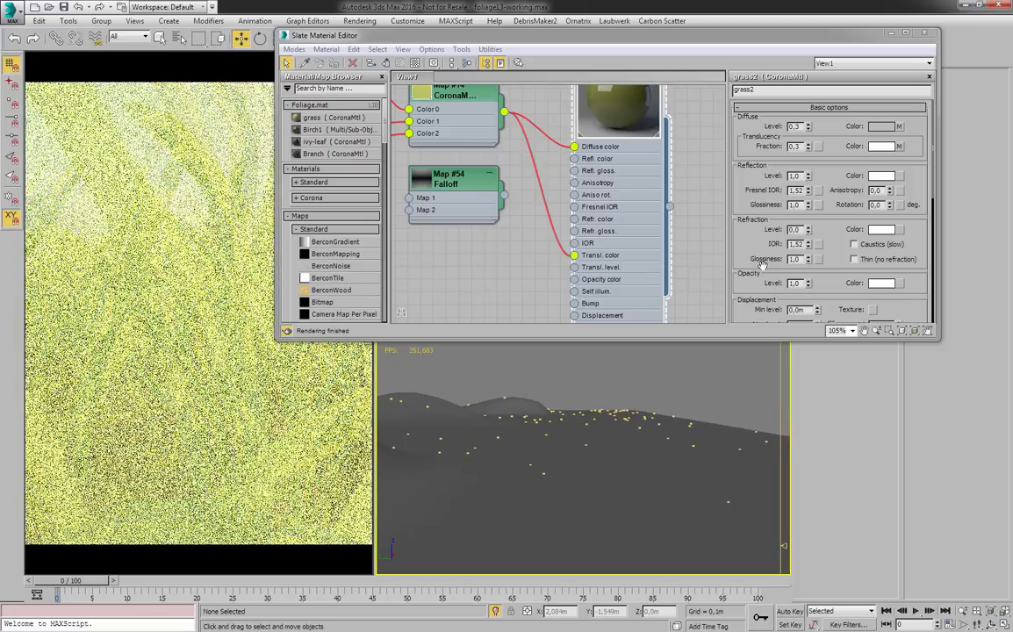
{"action": "middle_click_drag", "start_coordinate": [524, 463], "coordinate": [614, 470], "text": "alt"}
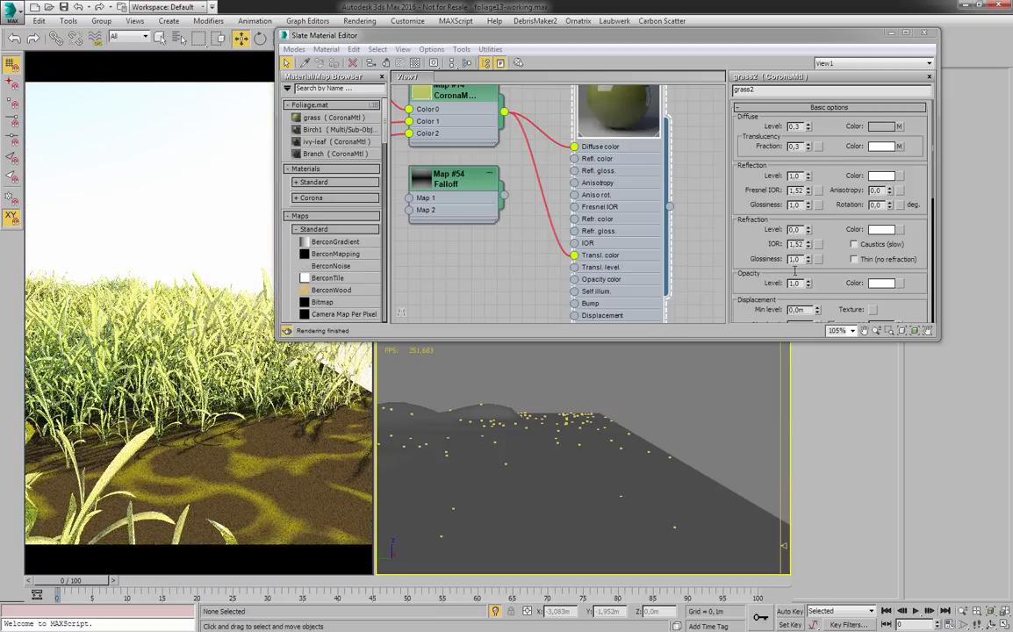
- Set the grass2 material's reflection glossiness to 0.3 and view the grass up close and as a whole patch
{"action": "left_click", "coordinate": [801, 204]}
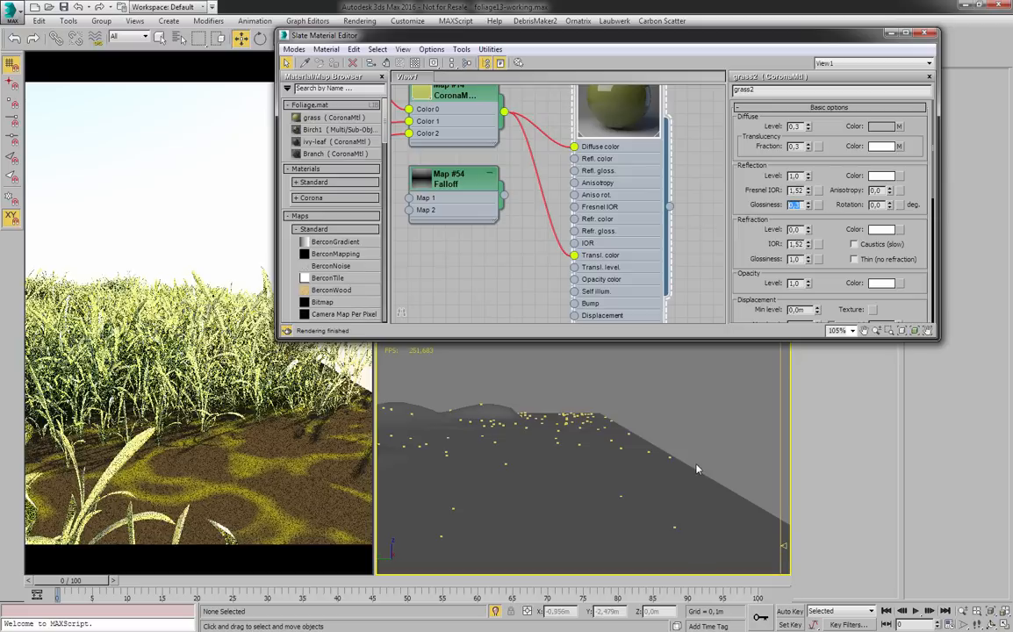
{"action": "scroll", "coordinate": [638, 439], "scroll_direction": "up", "scroll_amount": 4}
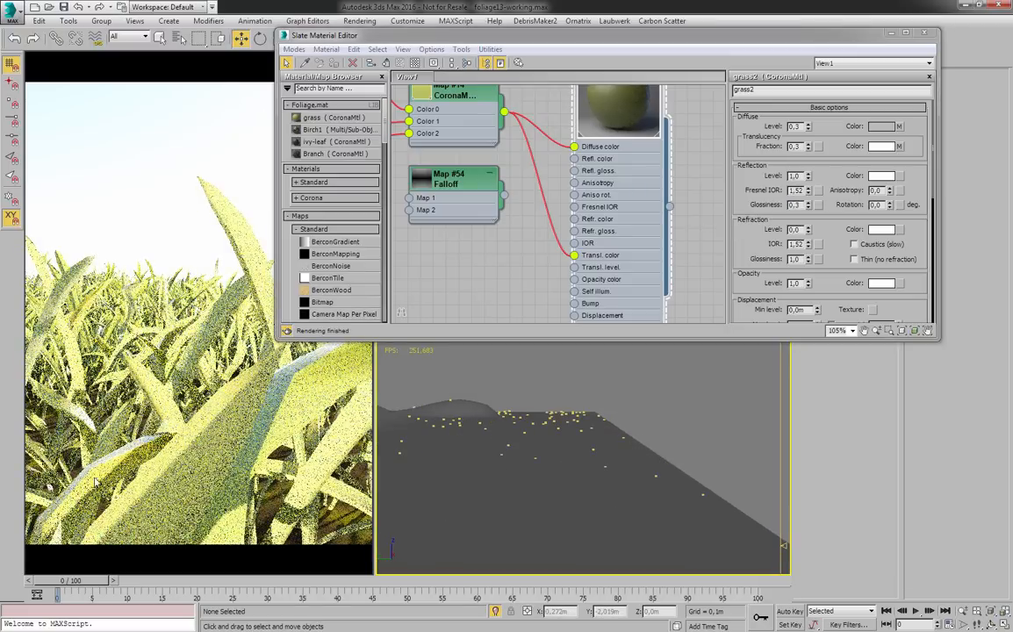
{"action": "scroll", "coordinate": [678, 421], "scroll_direction": "down", "scroll_amount": 4}
{"action": "middle_click_drag", "start_coordinate": [676, 420], "coordinate": [645, 465], "text": "alt"}
{"action": "scroll", "coordinate": [645, 466], "scroll_direction": "down", "scroll_amount": 4}
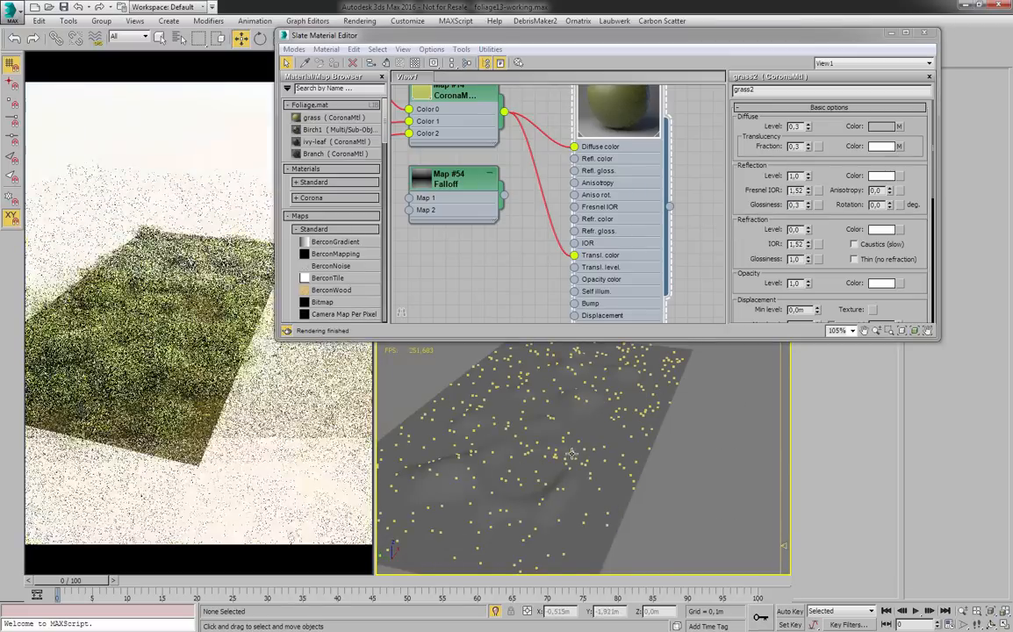
{"action": "middle_click_drag", "start_coordinate": [570, 457], "coordinate": [637, 483]}
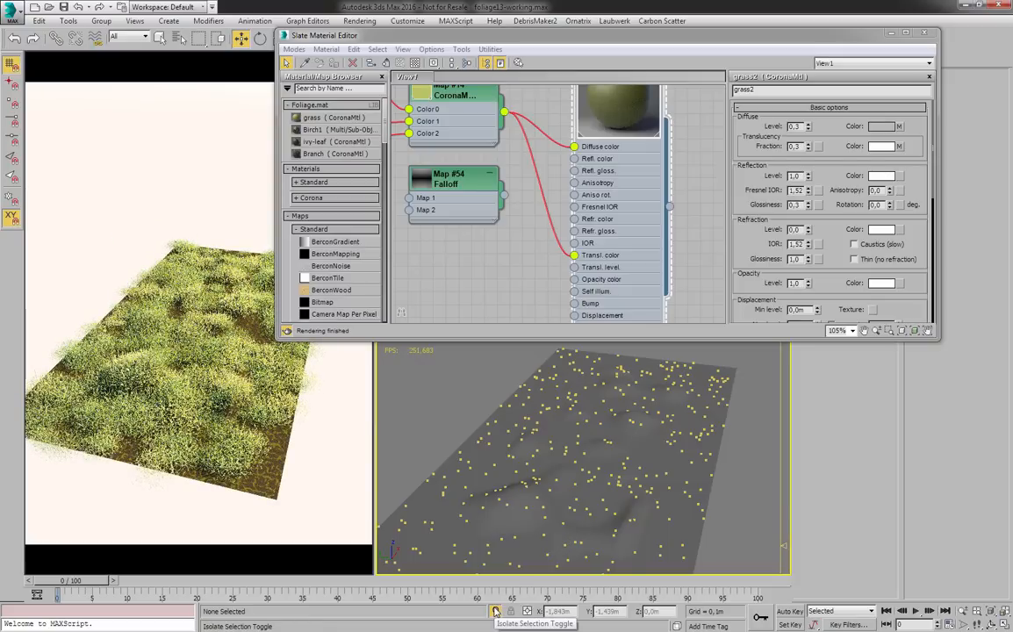
- End the grass isolation to show the whole scene and clear the grass material's nodes from the material editor view
{"action": "left_click", "coordinate": [495, 611]}
{"action": "scroll", "coordinate": [540, 191], "scroll_direction": "down", "scroll_amount": 8}
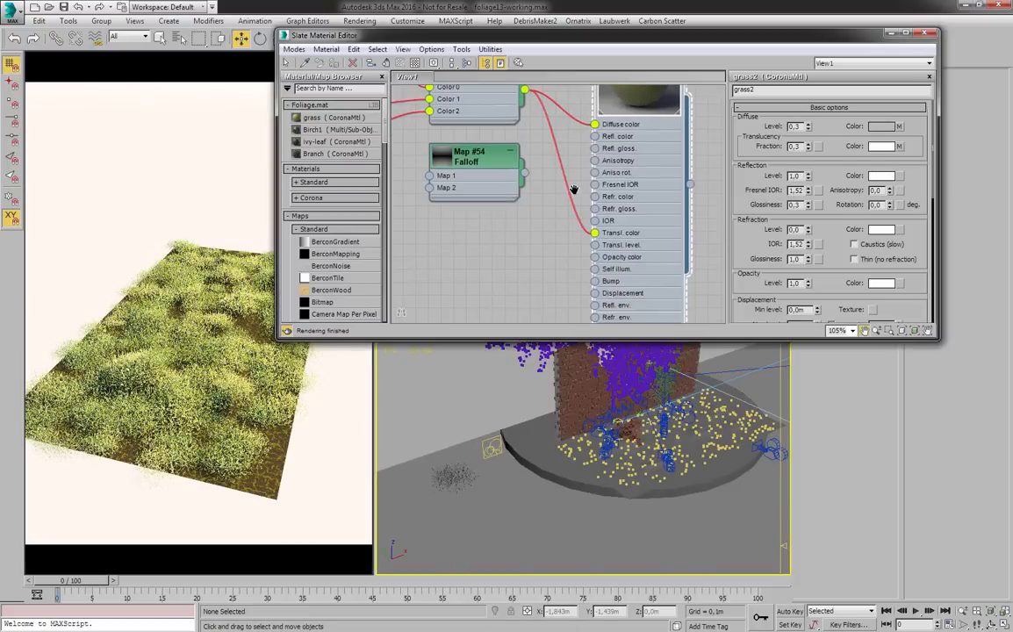
{"action": "left_click_drag", "start_coordinate": [630, 125], "coordinate": [397, 294]}
{"action": "key", "text": "Delete"}
{"action": "left_click_drag", "start_coordinate": [849, 32], "coordinate": [702, 92]}
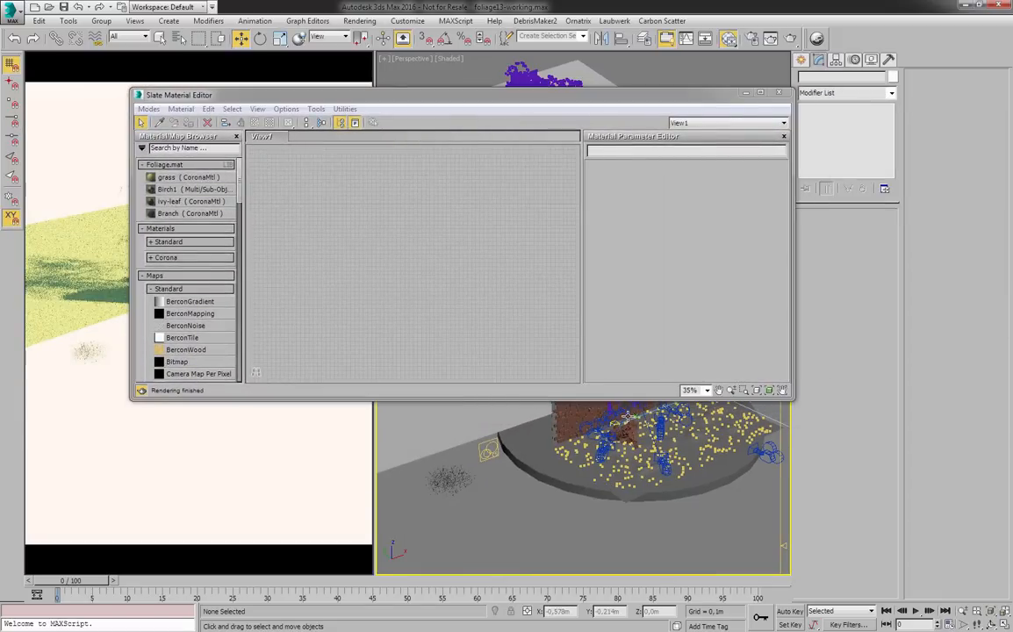
- Select the tree proxy, isolate it and view its foliage up close in the interactive render
{"action": "middle_click_drag", "start_coordinate": [530, 427], "coordinate": [399, 476], "text": "alt"}
{"action": "left_click", "coordinate": [409, 471]}
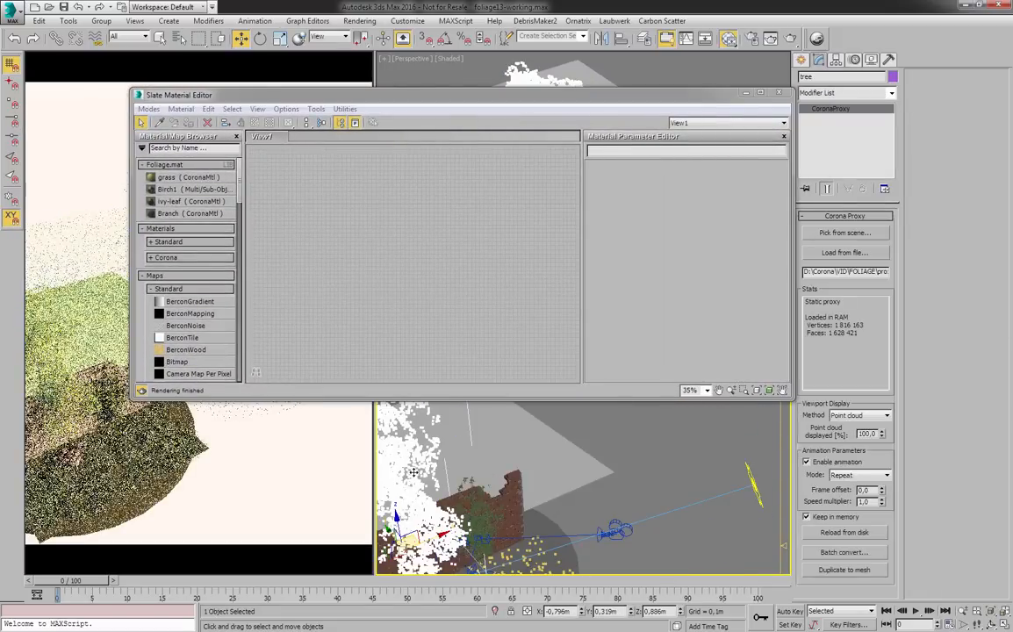
{"action": "key", "text": "z"}
{"action": "scroll", "coordinate": [615, 427], "scroll_direction": "up", "scroll_amount": 8}
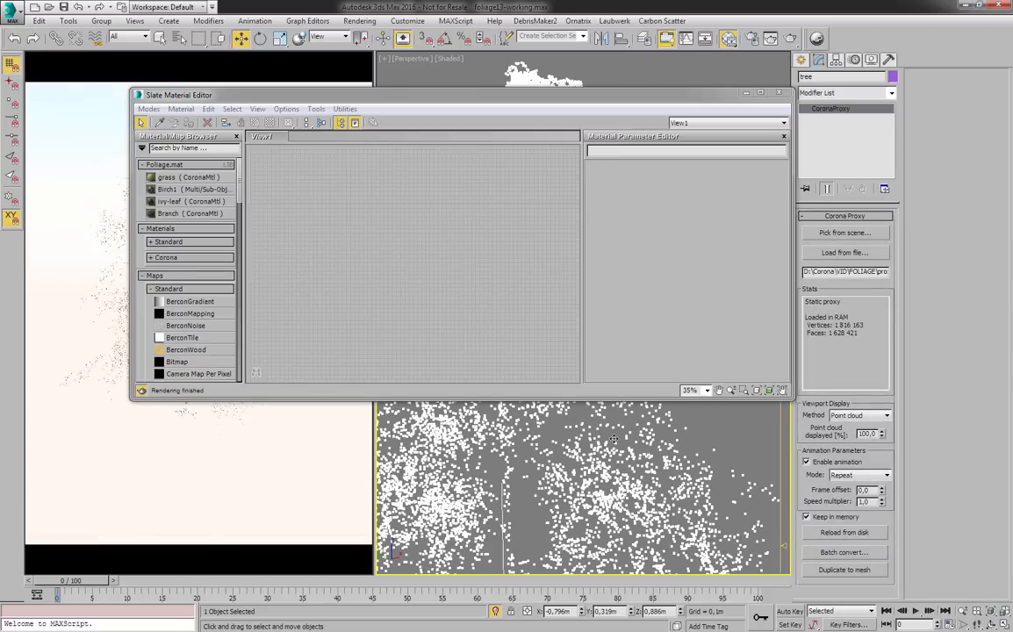
{"action": "left_click_drag", "start_coordinate": [575, 87], "coordinate": [711, 32]}
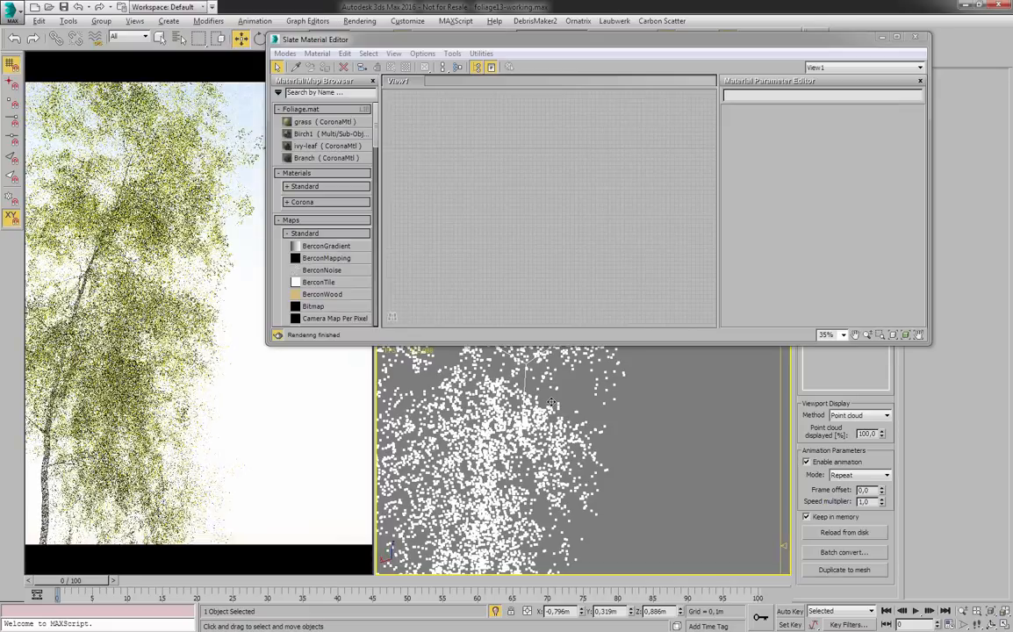
{"action": "scroll", "coordinate": [571, 409], "scroll_direction": "up", "scroll_amount": 3}
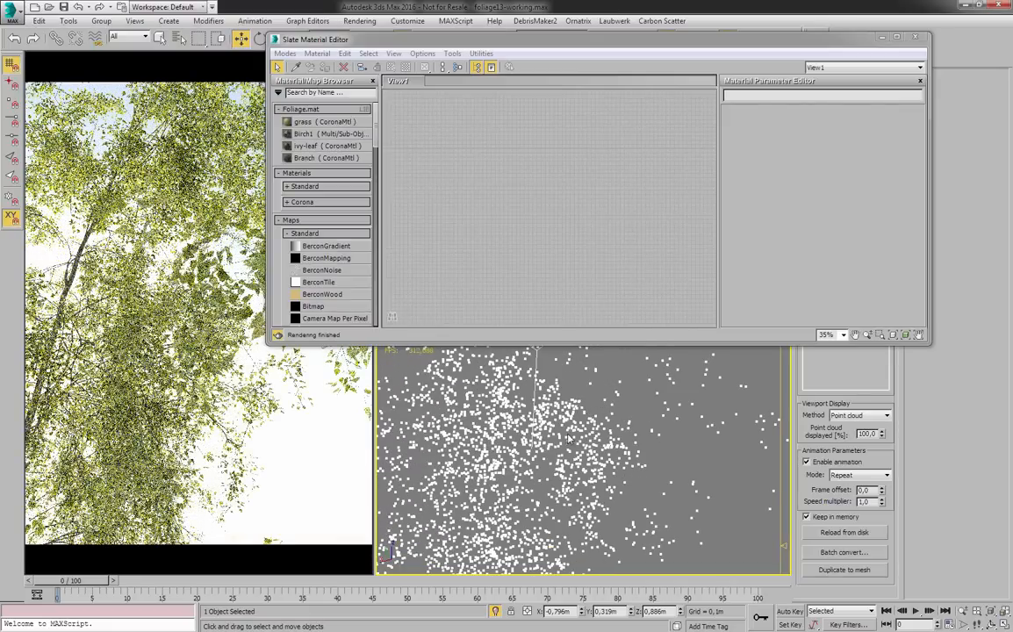
- View the birch leaves from close up, pick the tree's material into the material editor and open the Birch1 Multi/Sub-Object parameters
{"action": "scroll", "coordinate": [562, 442], "scroll_direction": "up", "scroll_amount": 3}
{"action": "middle_click_drag", "start_coordinate": [562, 442], "coordinate": [550, 347], "text": "alt"}
{"action": "scroll", "coordinate": [569, 396], "scroll_direction": "up", "scroll_amount": 2}
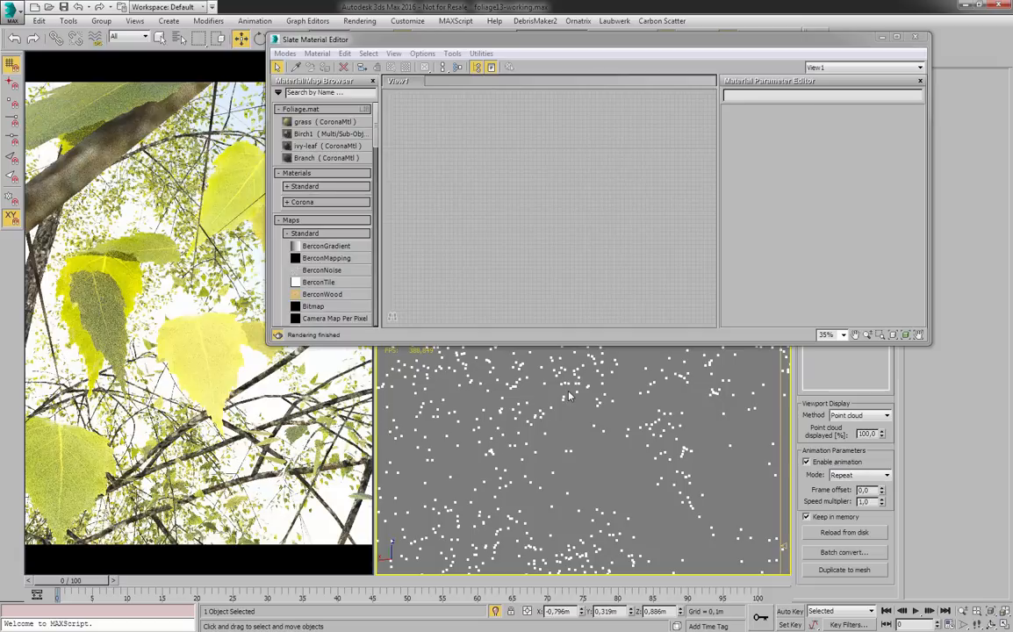
{"action": "left_click_drag", "start_coordinate": [456, 45], "coordinate": [484, 29]}
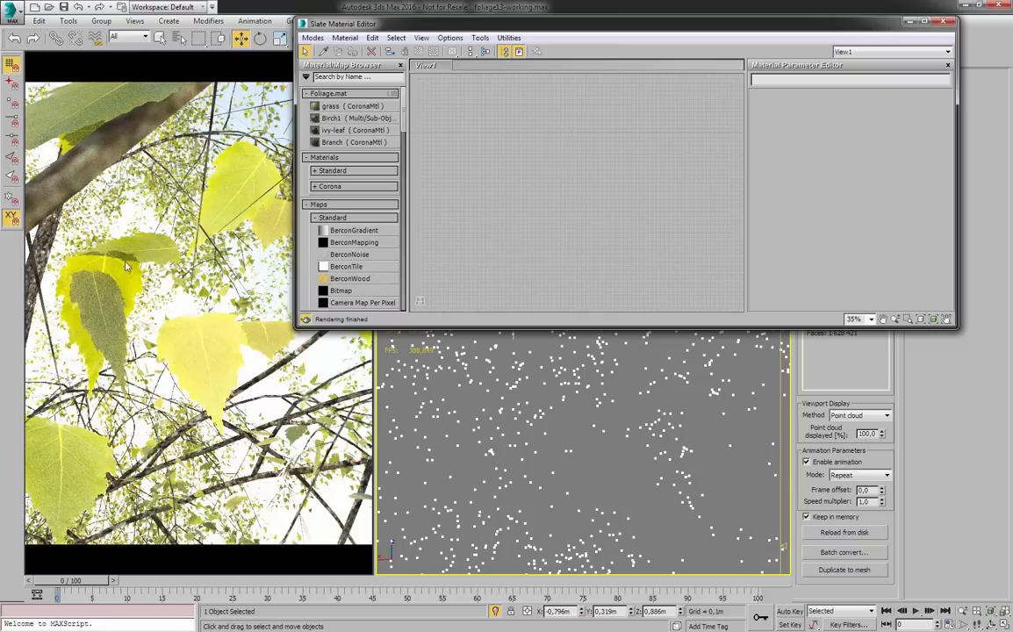
{"action": "left_click", "coordinate": [323, 50]}
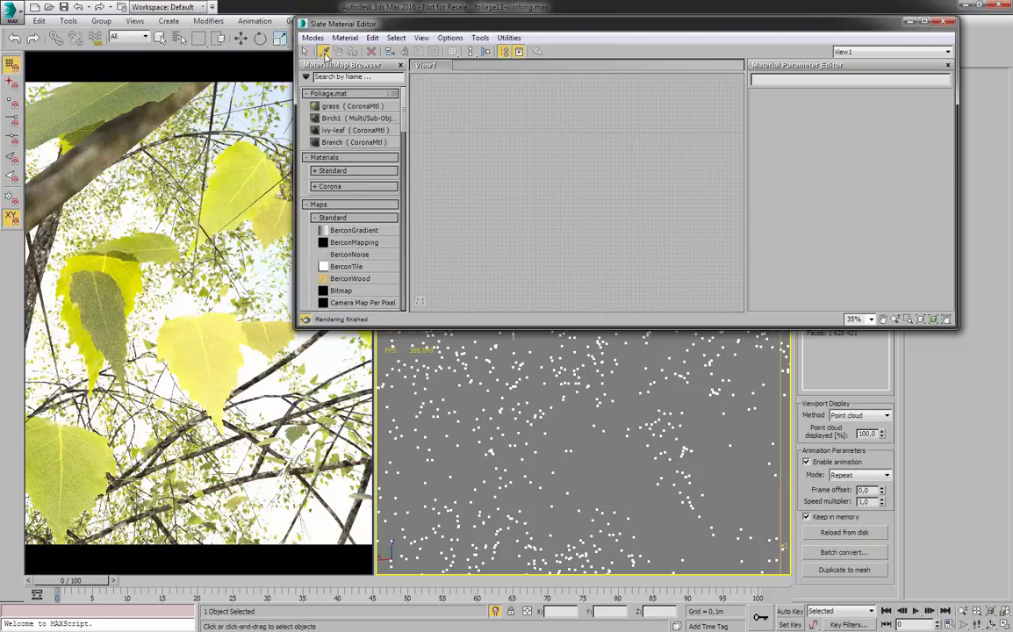
{"action": "left_click", "coordinate": [502, 374]}
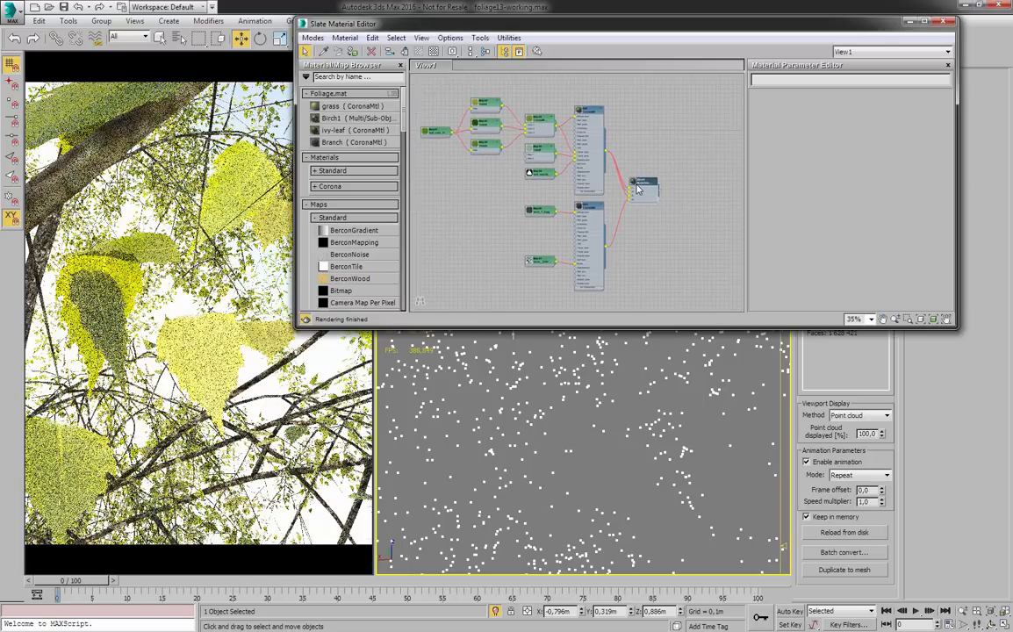
{"action": "scroll", "coordinate": [639, 188], "scroll_direction": "up", "scroll_amount": 4}
{"action": "double_click", "coordinate": [649, 178]}
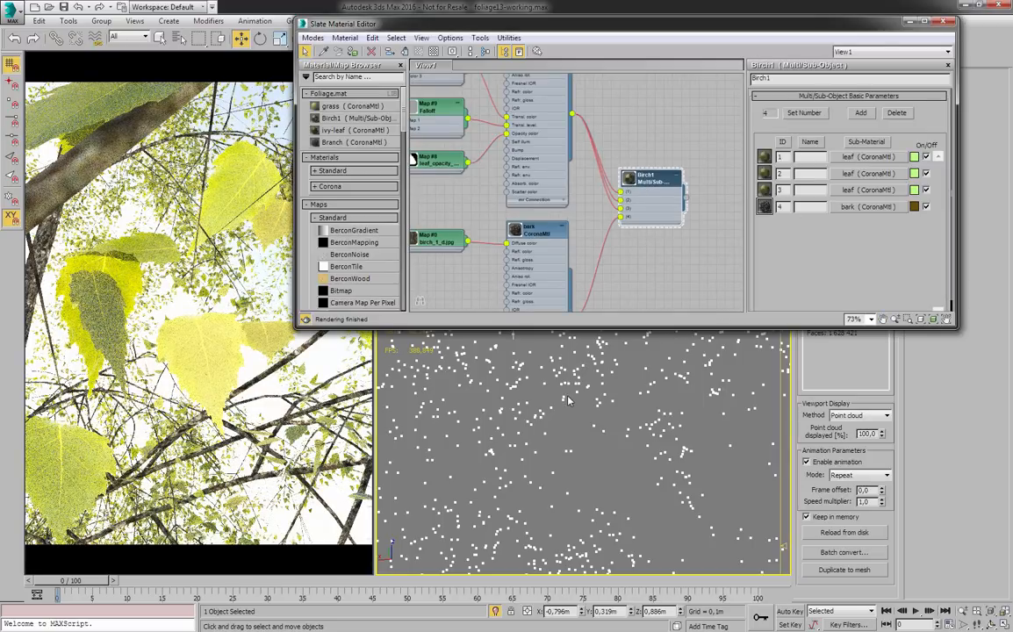
- Examine the leaf and bark branches of the Birch1 node graph, including the leaf opacity map and the bark's birch_1_d.jpg map
{"action": "middle_click_drag", "start_coordinate": [684, 142], "coordinate": [667, 147]}
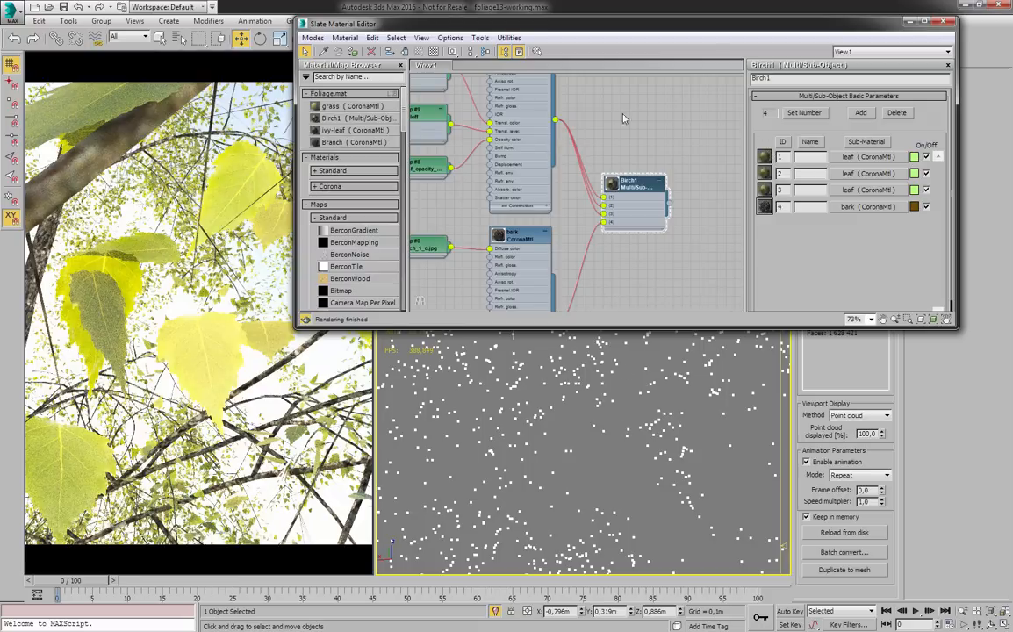
{"action": "middle_click_drag", "start_coordinate": [625, 119], "coordinate": [668, 186]}
{"action": "scroll", "coordinate": [596, 160], "scroll_direction": "down", "scroll_amount": 1}
{"action": "middle_click_drag", "start_coordinate": [469, 196], "coordinate": [575, 232]}
{"action": "scroll", "coordinate": [575, 232], "scroll_direction": "up", "scroll_amount": 2}
{"action": "middle_click_drag", "start_coordinate": [539, 169], "coordinate": [614, 172]}
{"action": "middle_click_drag", "start_coordinate": [726, 252], "coordinate": [668, 161]}
{"action": "left_click", "coordinate": [621, 197]}
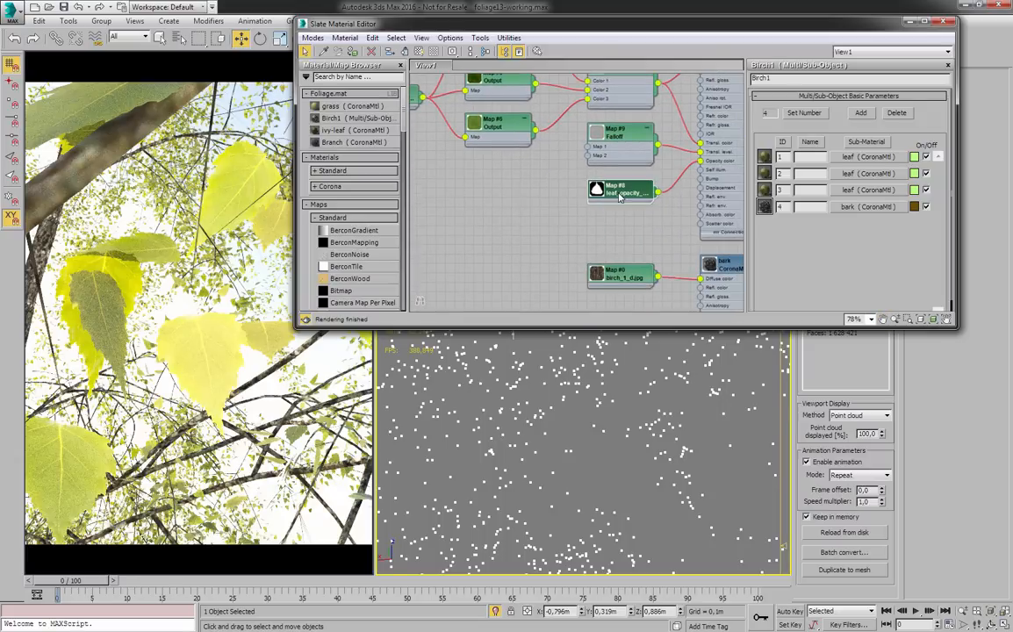
{"action": "middle_click_drag", "start_coordinate": [670, 237], "coordinate": [544, 189]}
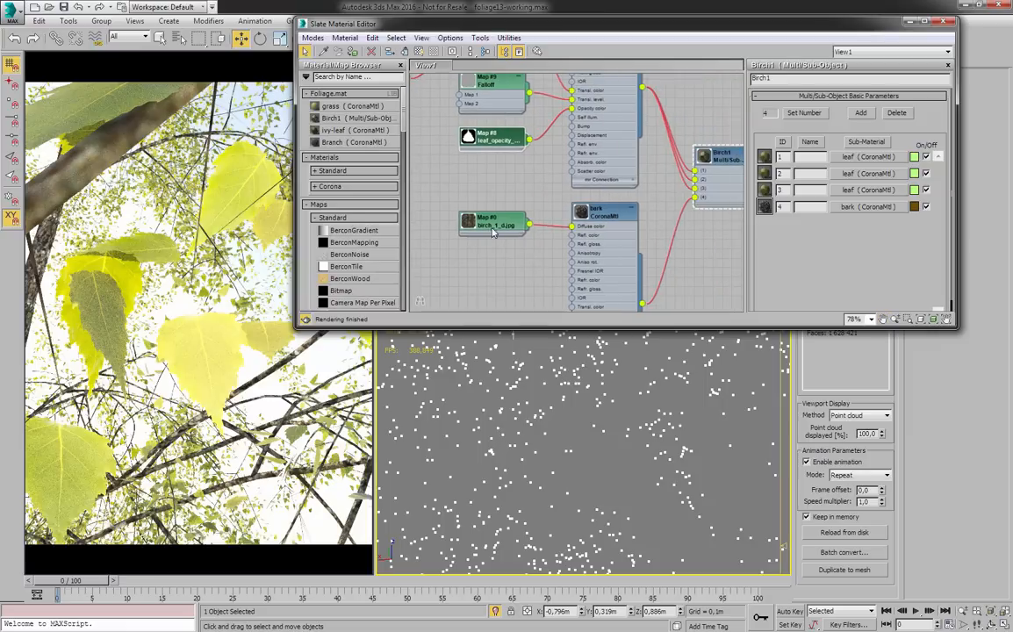
{"action": "left_click_drag", "start_coordinate": [493, 231], "coordinate": [484, 250]}
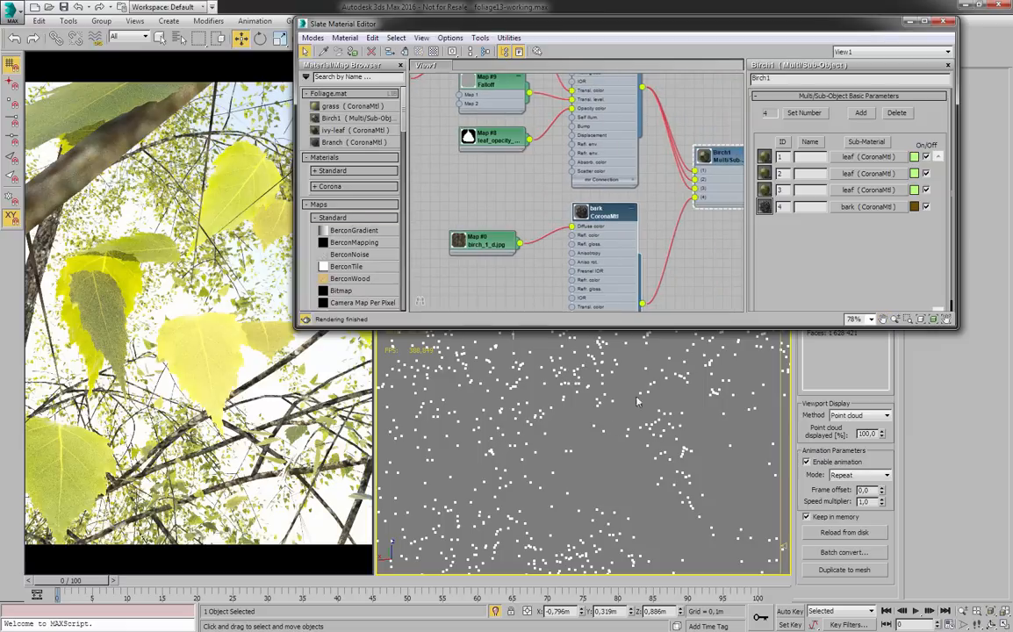
- Open the leaf material and inspect its diffuse level and the Falloff map driving its translucency fraction
{"action": "middle_click_drag", "start_coordinate": [503, 165], "coordinate": [520, 241]}
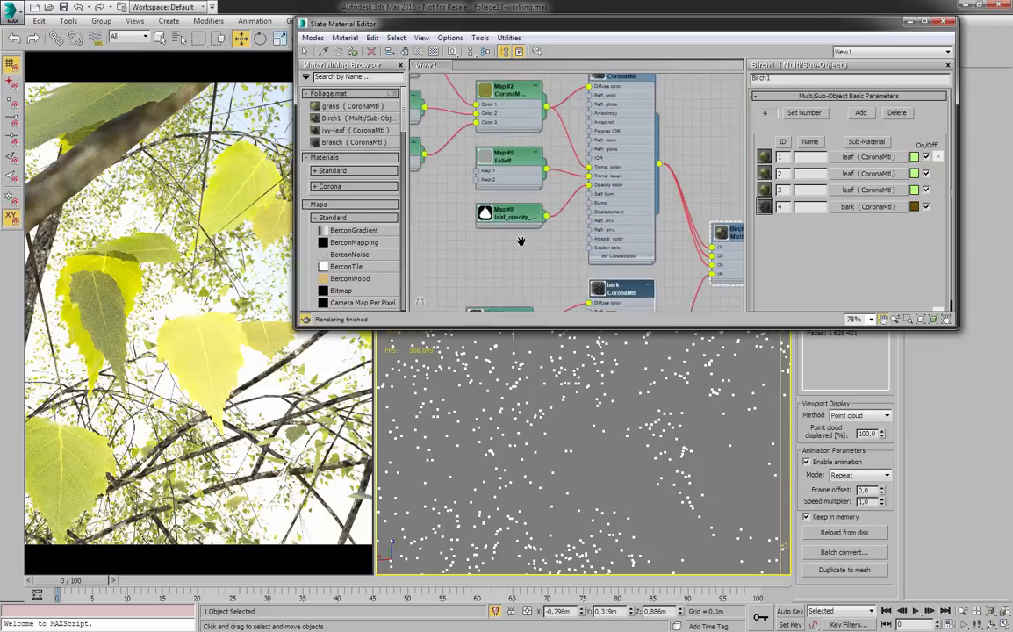
{"action": "scroll", "coordinate": [522, 244], "scroll_direction": "down", "scroll_amount": 1}
{"action": "middle_click_drag", "start_coordinate": [603, 131], "coordinate": [631, 186]}
{"action": "left_click", "coordinate": [630, 152]}
{"action": "double_click", "coordinate": [631, 153]}
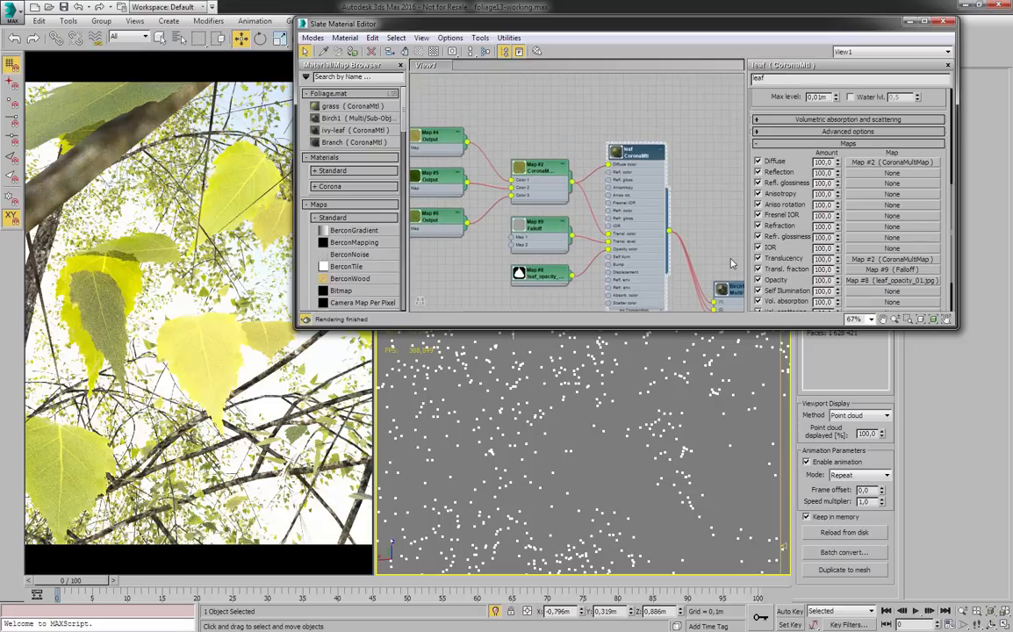
{"action": "scroll", "coordinate": [942, 235], "scroll_direction": "up", "scroll_amount": 5}
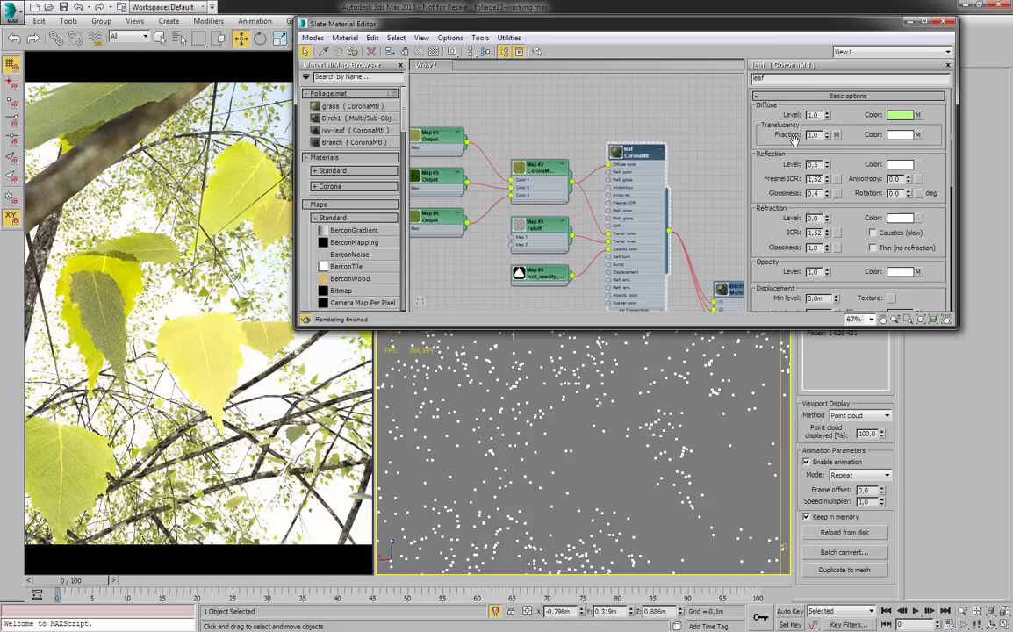
{"action": "left_click_drag", "start_coordinate": [820, 115], "coordinate": [804, 120]}
{"action": "key", "text": "Tab"}
{"action": "left_click", "coordinate": [838, 135]}
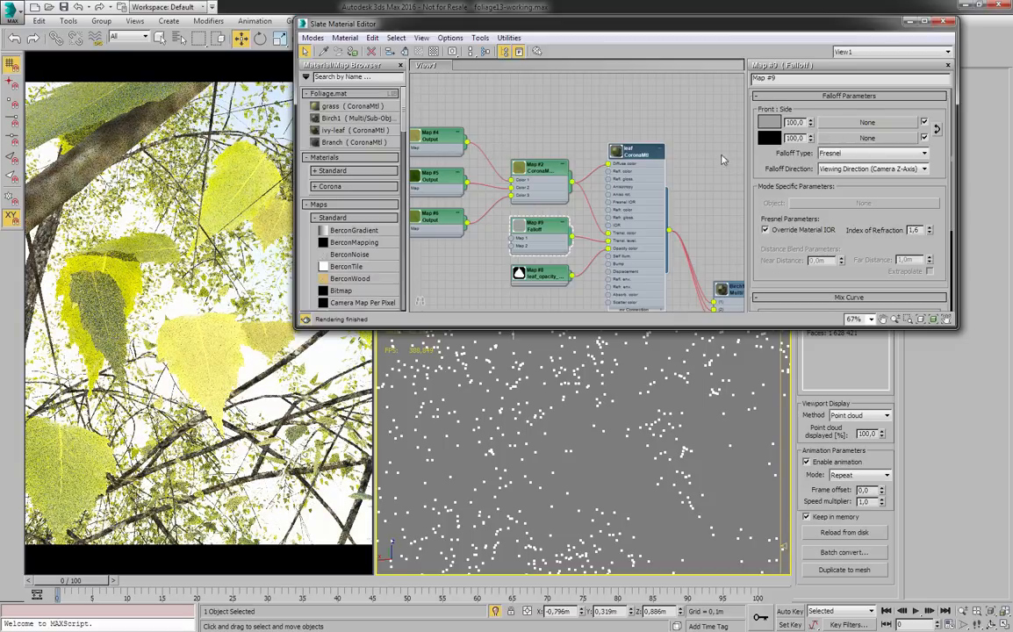
- Return to the leaf material's parameters and review its reflection level, Fresnel IOR and glossiness
{"action": "double_click", "coordinate": [646, 156]}
{"action": "scroll", "coordinate": [826, 146], "scroll_direction": "down", "scroll_amount": 5}
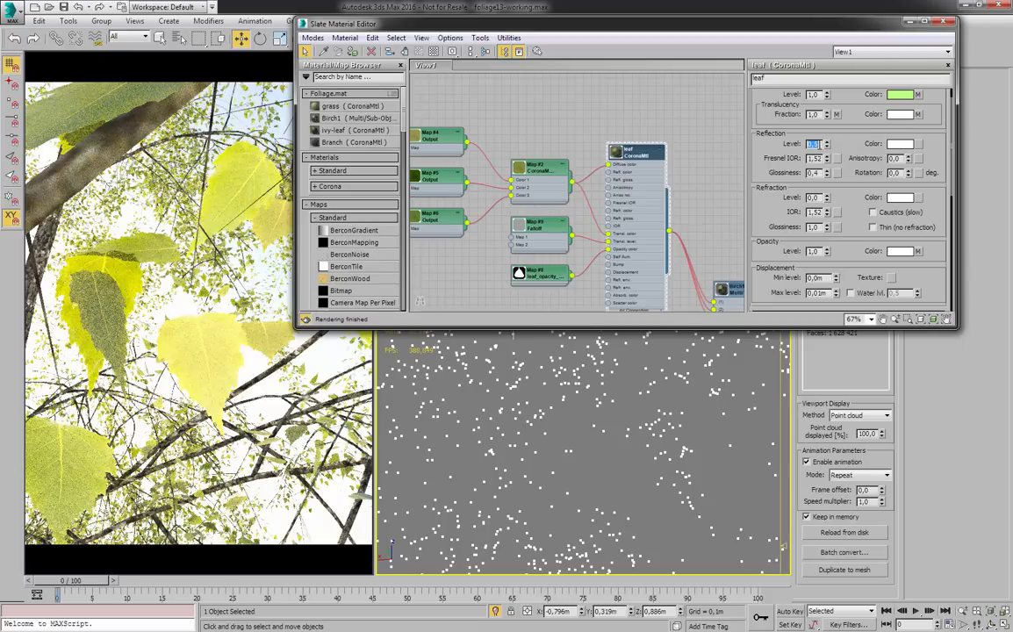
{"action": "mouse_move", "coordinate": [825, 165]}
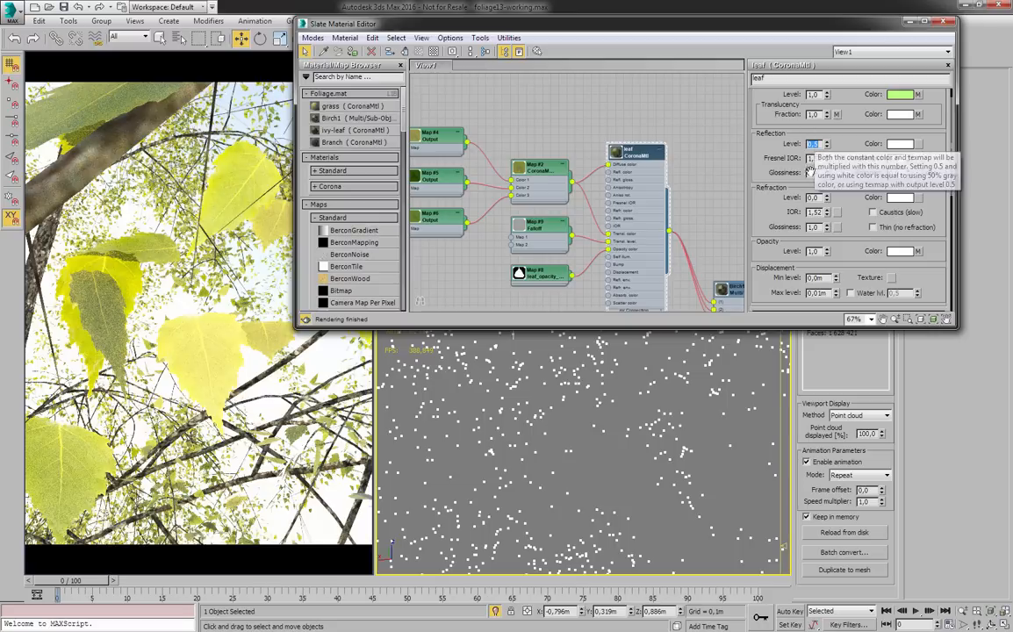
{"action": "left_click_drag", "start_coordinate": [843, 182], "coordinate": [892, 179]}
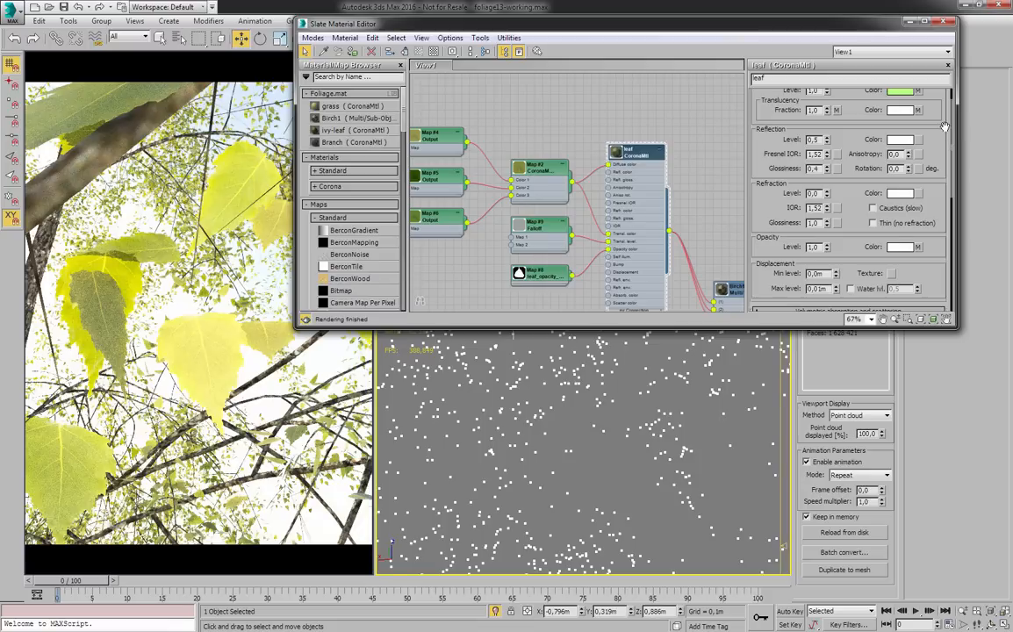
- Open the leaf_color_03.jpg bitmap feeding the three Output maps and enlarge its node preview
{"action": "middle_click_drag", "start_coordinate": [588, 205], "coordinate": [700, 194]}
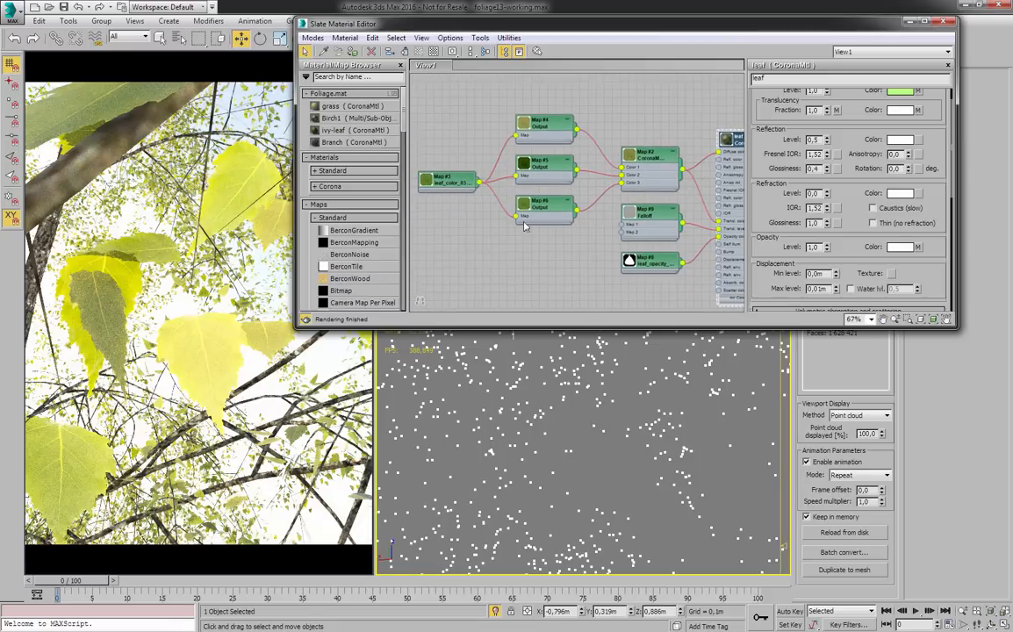
{"action": "middle_click_drag", "start_coordinate": [460, 231], "coordinate": [500, 235]}
{"action": "scroll", "coordinate": [500, 234], "scroll_direction": "up", "scroll_amount": 1}
{"action": "left_click", "coordinate": [490, 192]}
{"action": "double_click", "coordinate": [489, 191]}
{"action": "left_click_drag", "start_coordinate": [490, 192], "coordinate": [479, 168]}
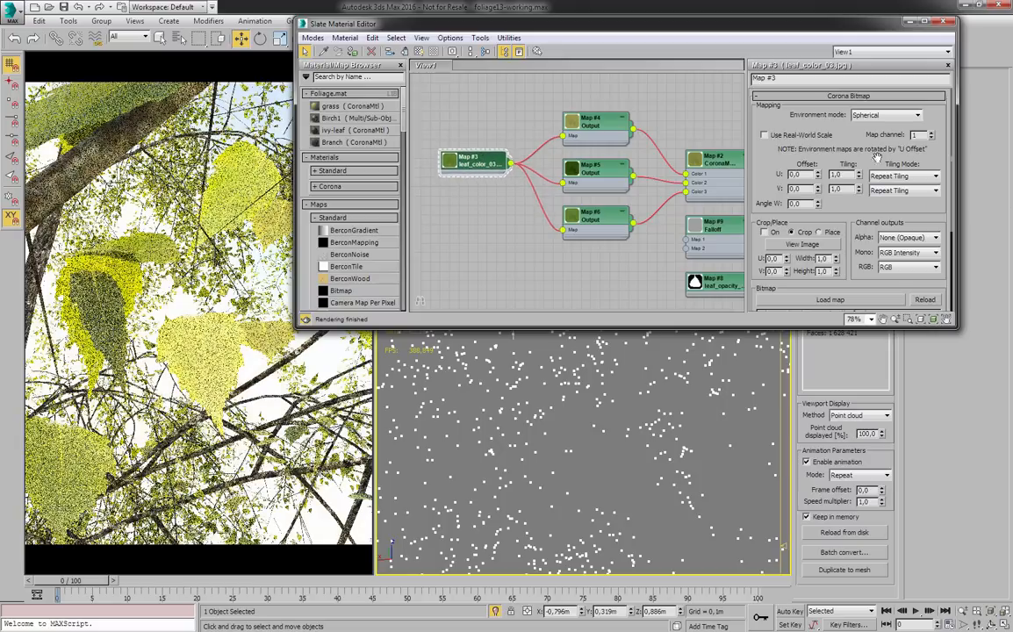
{"action": "double_click", "coordinate": [450, 160]}
{"action": "scroll", "coordinate": [424, 190], "scroll_direction": "up", "scroll_amount": 2}
{"action": "scroll", "coordinate": [521, 209], "scroll_direction": "up", "scroll_amount": 2}
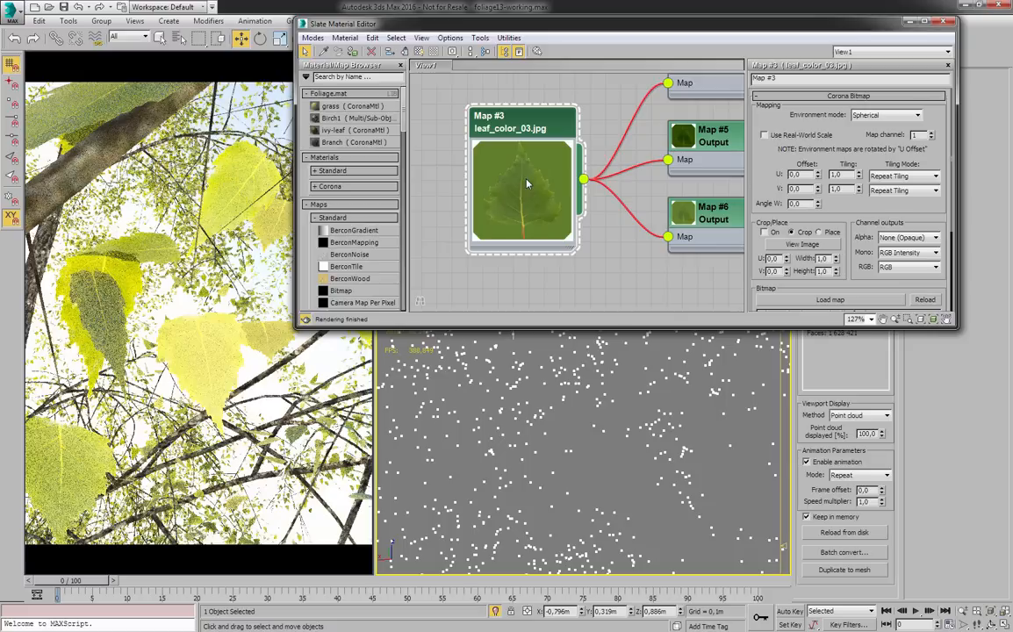
- Inspect the output settings and color curves of the Map #4, Map #5 and Map #6 Output nodes
{"action": "middle_click_drag", "start_coordinate": [658, 145], "coordinate": [586, 183]}
{"action": "scroll", "coordinate": [522, 177], "scroll_direction": "down", "scroll_amount": 1}
{"action": "left_click_drag", "start_coordinate": [464, 164], "coordinate": [439, 137]}
{"action": "middle_click_drag", "start_coordinate": [645, 140], "coordinate": [609, 153]}
{"action": "scroll", "coordinate": [609, 153], "scroll_direction": "down", "scroll_amount": 1}
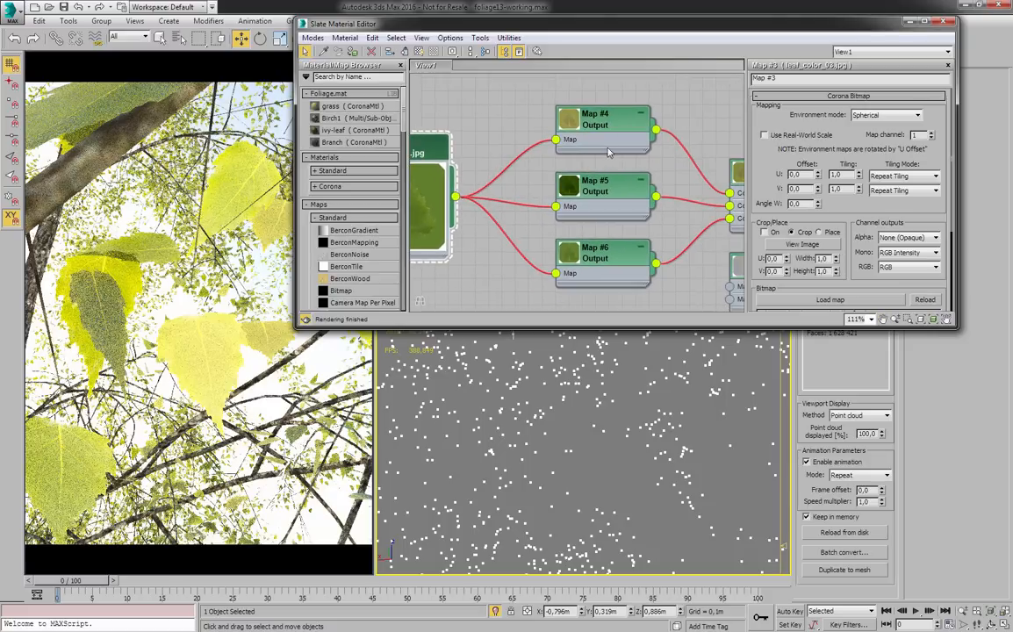
{"action": "double_click", "coordinate": [622, 124]}
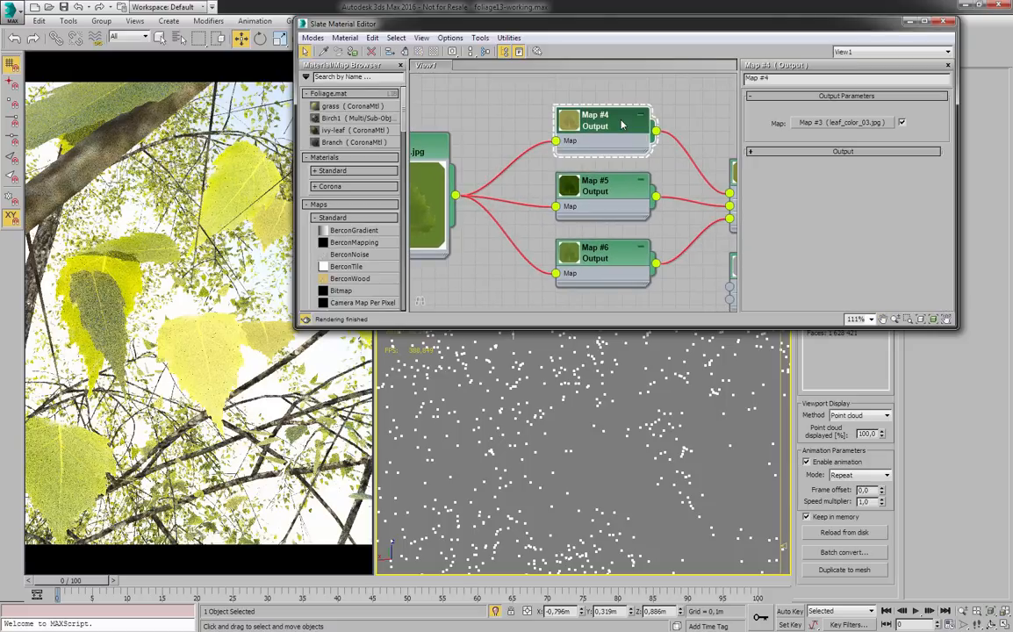
{"action": "left_click", "coordinate": [792, 151]}
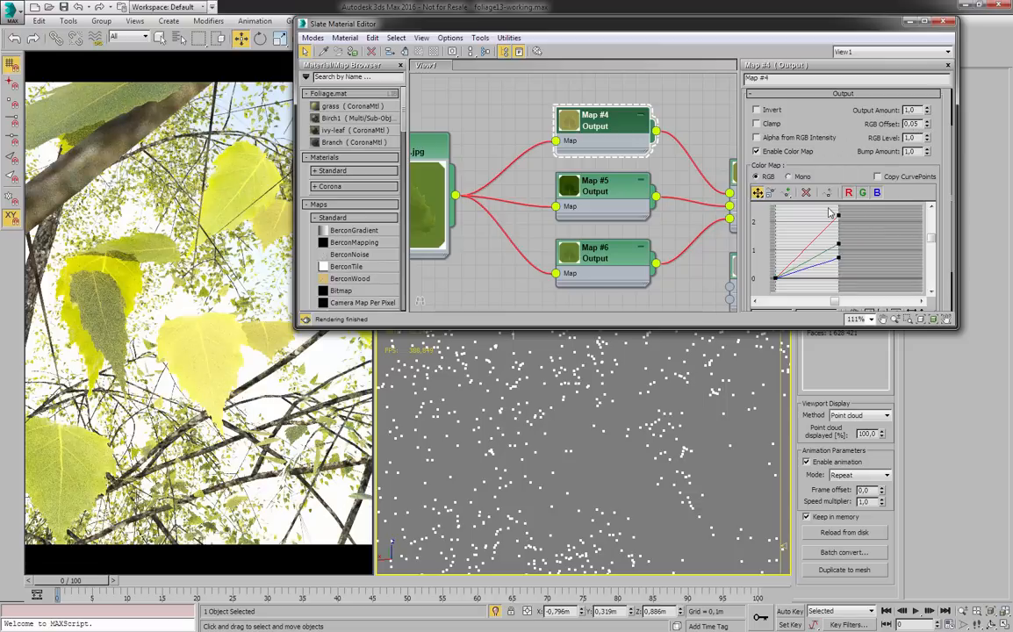
{"action": "double_click", "coordinate": [606, 186]}
{"action": "left_click", "coordinate": [874, 152]}
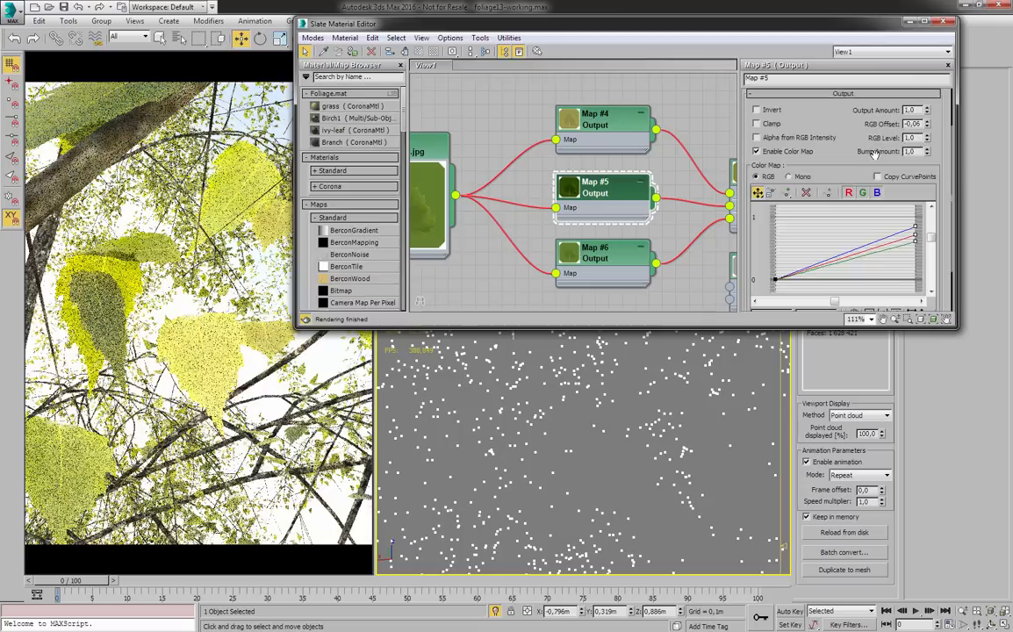
{"action": "double_click", "coordinate": [604, 269]}
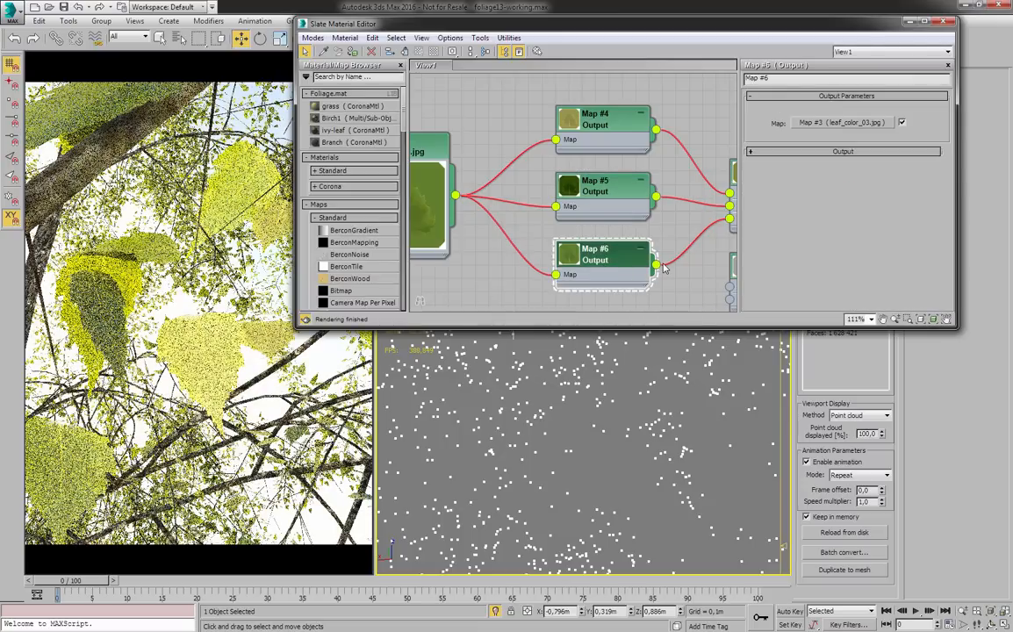
{"action": "left_click", "coordinate": [841, 151]}
{"action": "scroll", "coordinate": [569, 230], "scroll_direction": "down", "scroll_amount": 1}
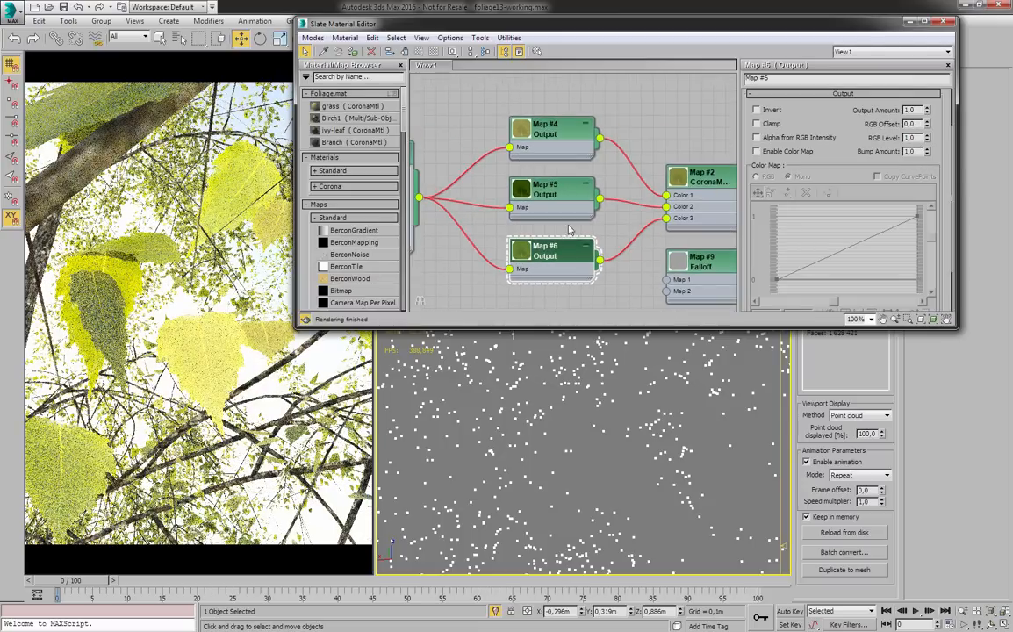
- Delete the Map #6 Output node and connect leaf_color_03.jpg directly to the CoronaMultiMap's Color 3 input
{"action": "middle_click_drag", "start_coordinate": [547, 261], "coordinate": [534, 238]}
{"action": "key", "text": "Delete"}
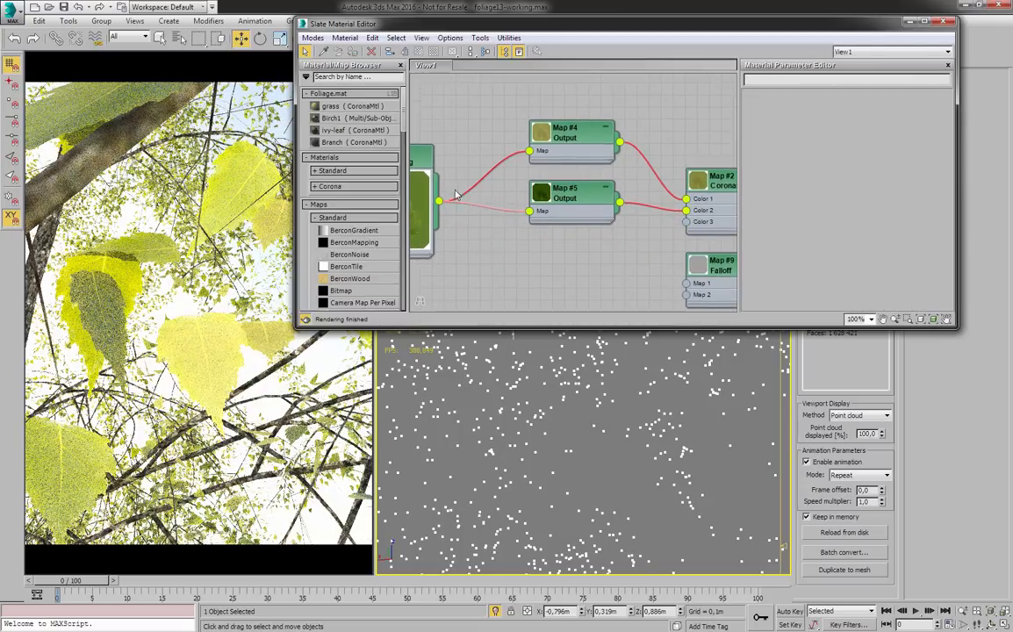
{"action": "left_click_drag", "start_coordinate": [439, 201], "coordinate": [689, 226]}
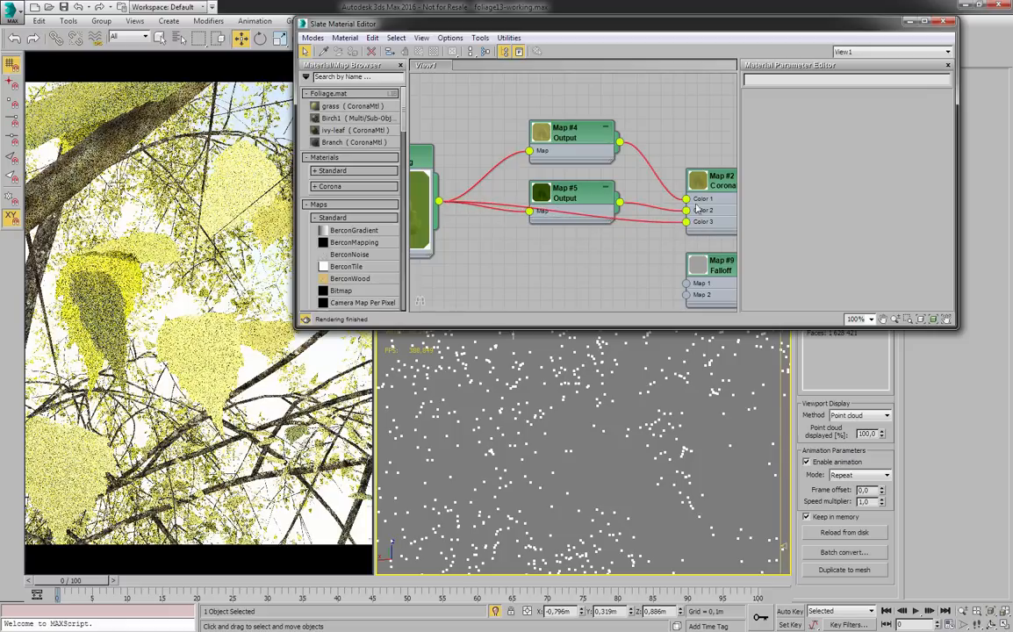
- Open the CoronaMultiMap's parameters to review its mode and color slots, and view the tree from farther away
{"action": "middle_click_drag", "start_coordinate": [653, 265], "coordinate": [516, 265]}
{"action": "left_click", "coordinate": [582, 189]}
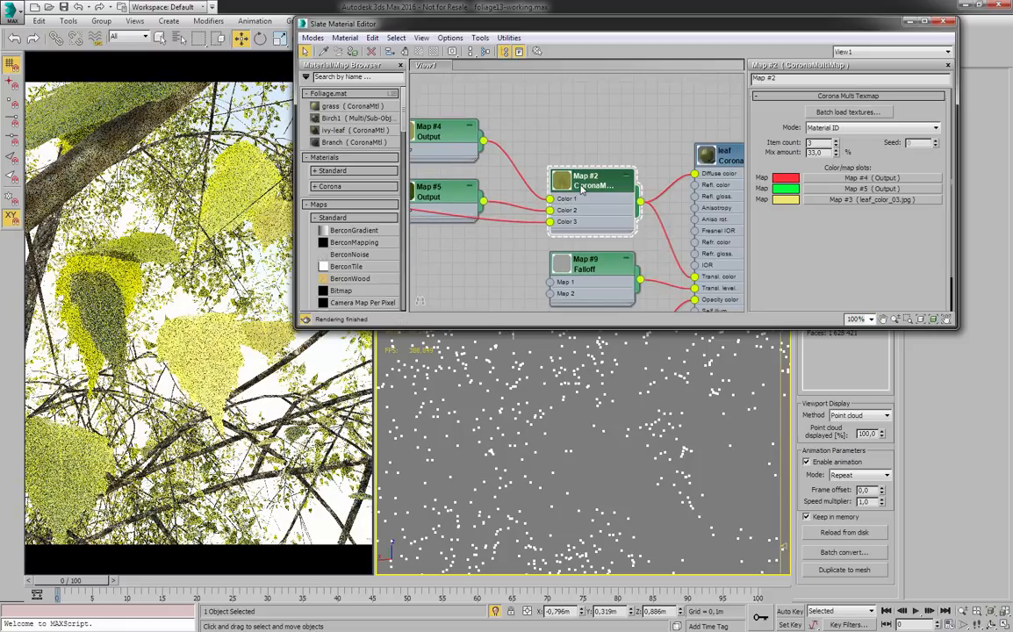
{"action": "left_click", "coordinate": [630, 415]}
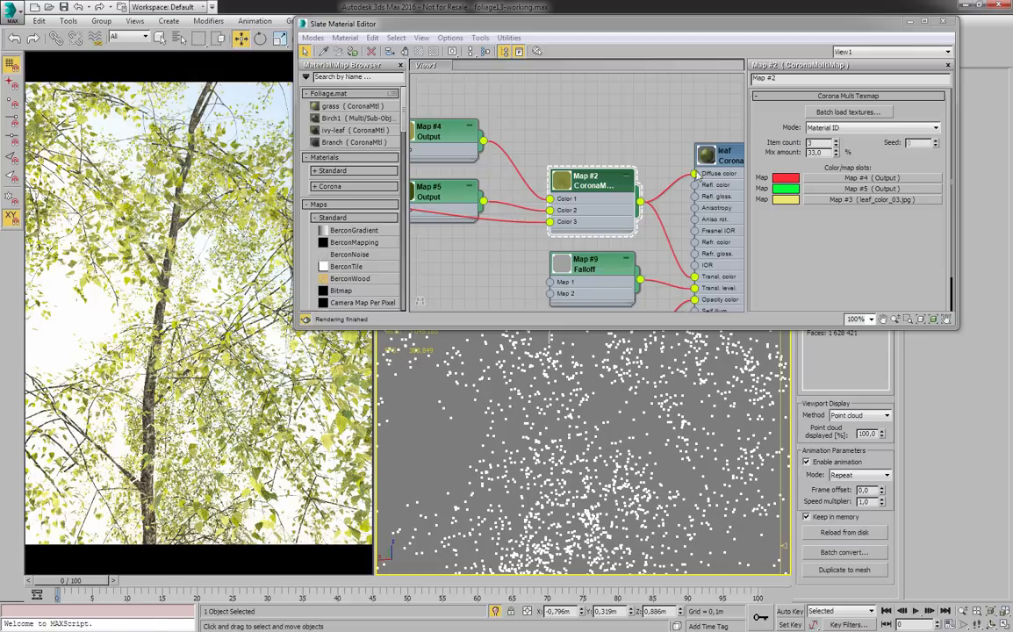
- Open the leaf_opacity_01.jpg map connected to the leaf's opacity and check its filtering blur and interpolation
{"action": "middle_click_drag", "start_coordinate": [692, 202], "coordinate": [637, 188]}
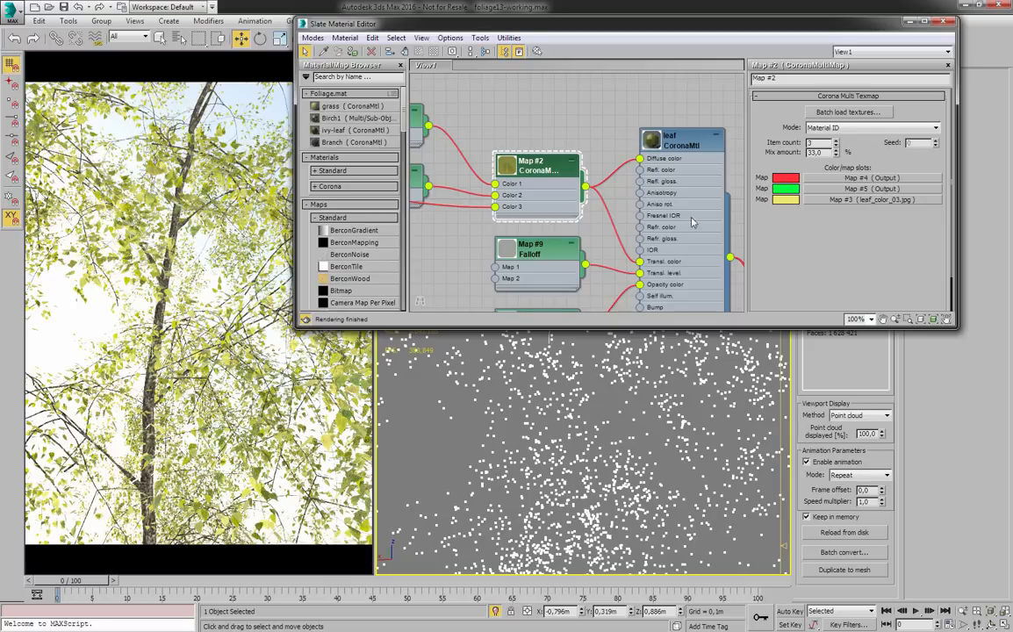
{"action": "middle_click_drag", "start_coordinate": [642, 252], "coordinate": [650, 146]}
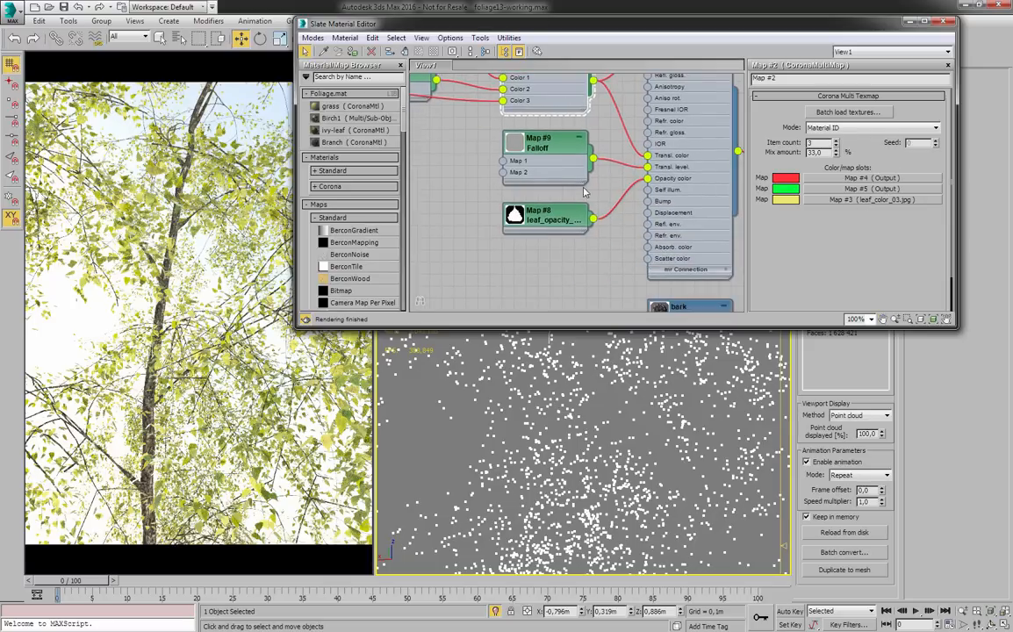
{"action": "double_click", "coordinate": [560, 211]}
{"action": "scroll", "coordinate": [865, 151], "scroll_direction": "down", "scroll_amount": 3}
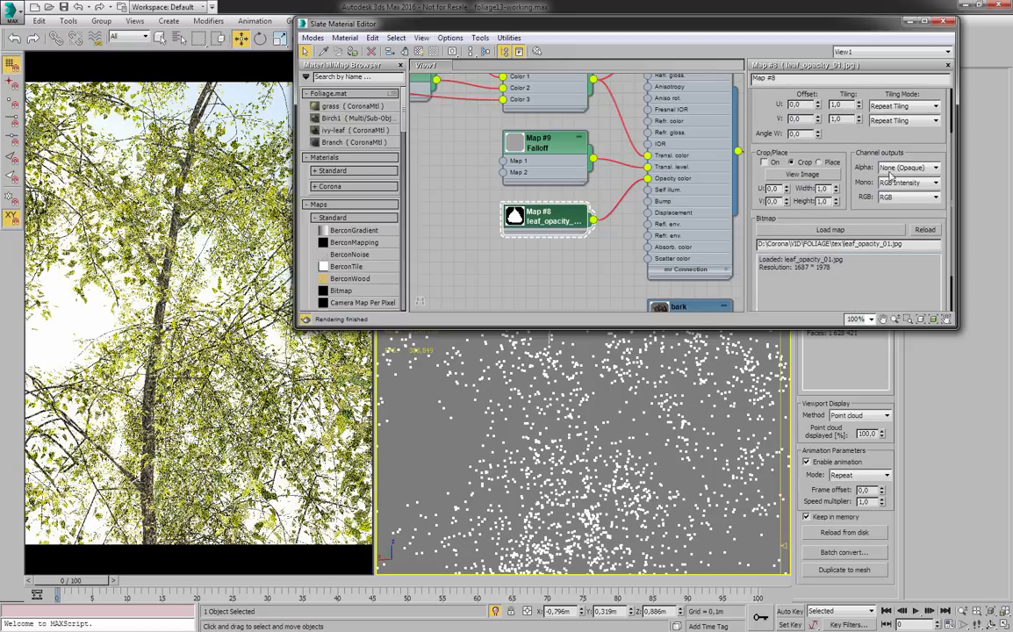
{"action": "scroll", "coordinate": [864, 151], "scroll_direction": "down", "scroll_amount": 2}
{"action": "scroll", "coordinate": [864, 140], "scroll_direction": "up", "scroll_amount": 5}
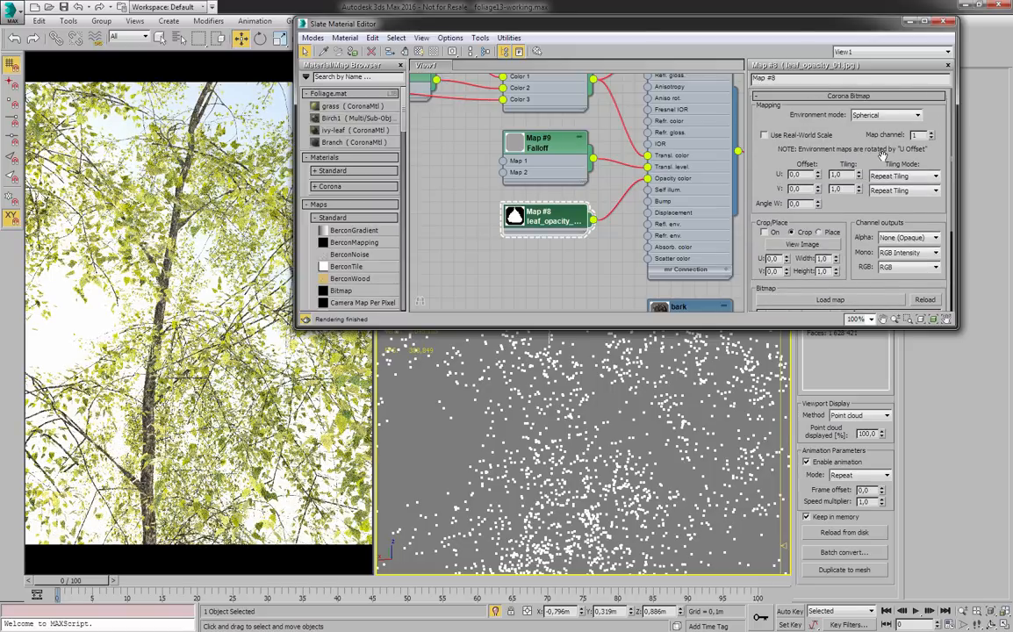
{"action": "scroll", "coordinate": [882, 154], "scroll_direction": "down", "scroll_amount": 4}
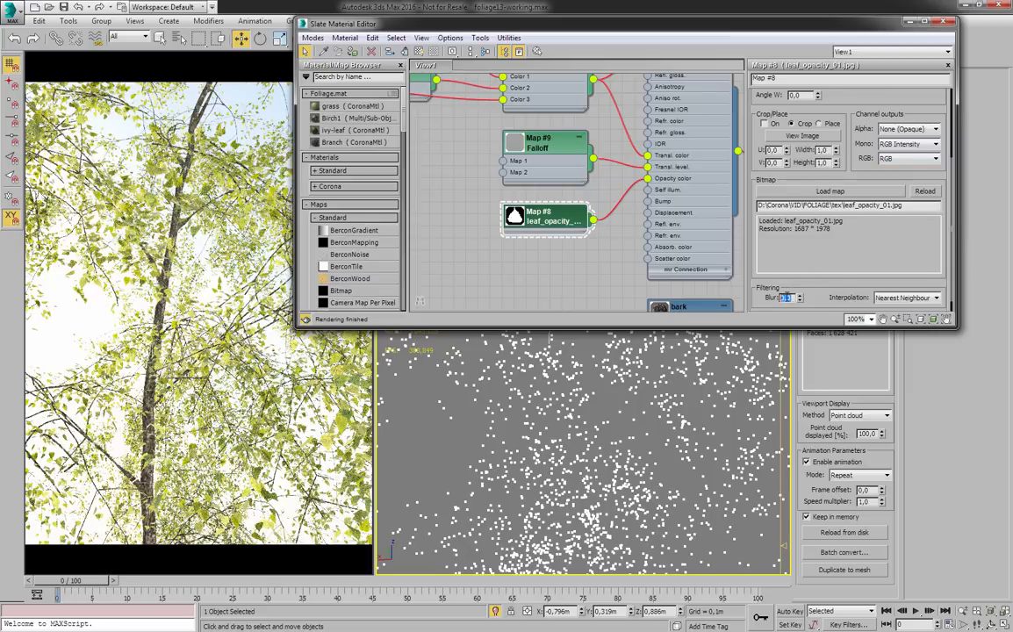
{"action": "scroll", "coordinate": [852, 280], "scroll_direction": "down", "scroll_amount": 1}
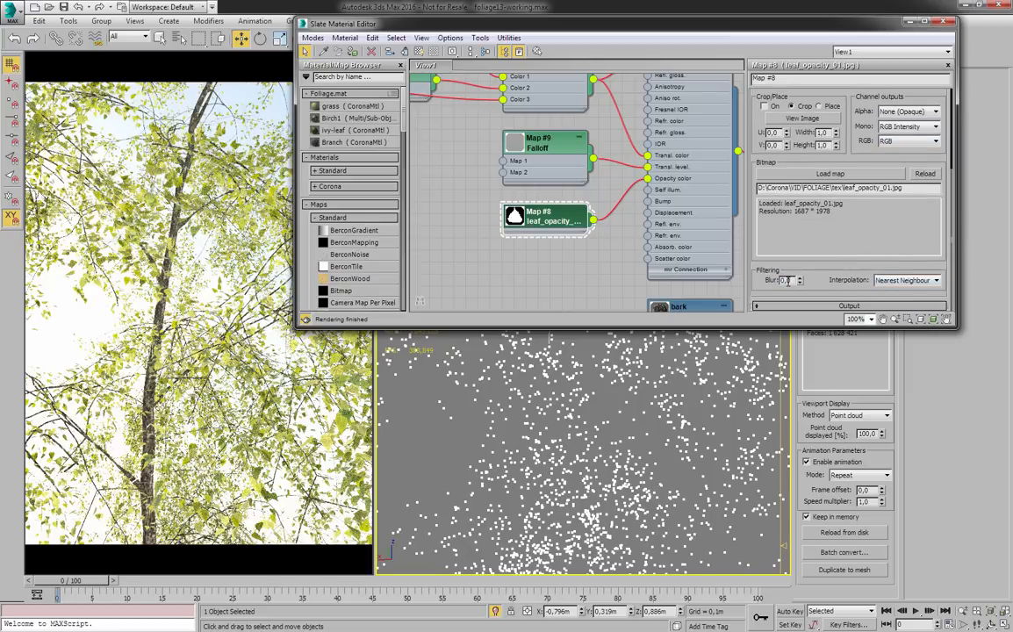
- Check the blur value of the leaf_opacity_01.jpg map while viewing the birch tree from near and far
{"action": "left_click_drag", "start_coordinate": [790, 280], "coordinate": [749, 278]}
{"action": "left_click", "coordinate": [585, 419]}
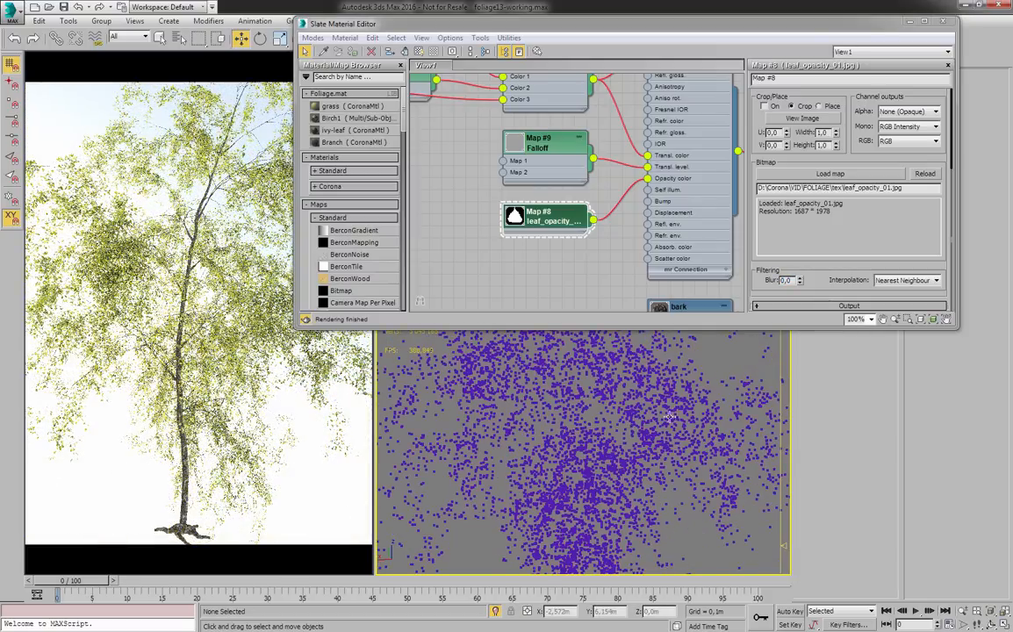
{"action": "middle_click_drag", "start_coordinate": [654, 404], "coordinate": [630, 441], "text": "alt"}
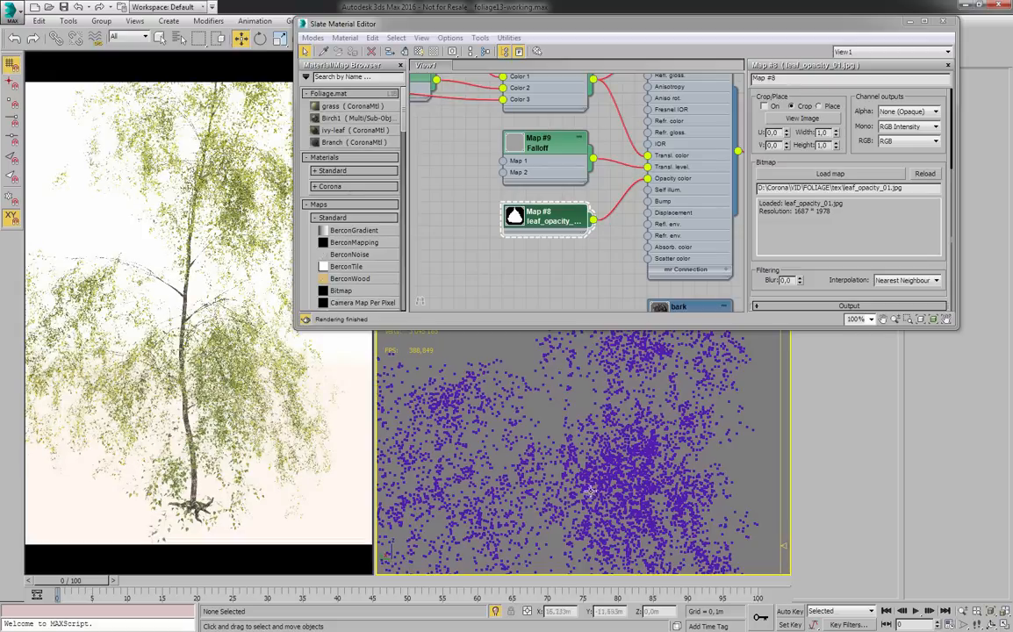
{"action": "scroll", "coordinate": [615, 429], "scroll_direction": "up", "scroll_amount": 5}
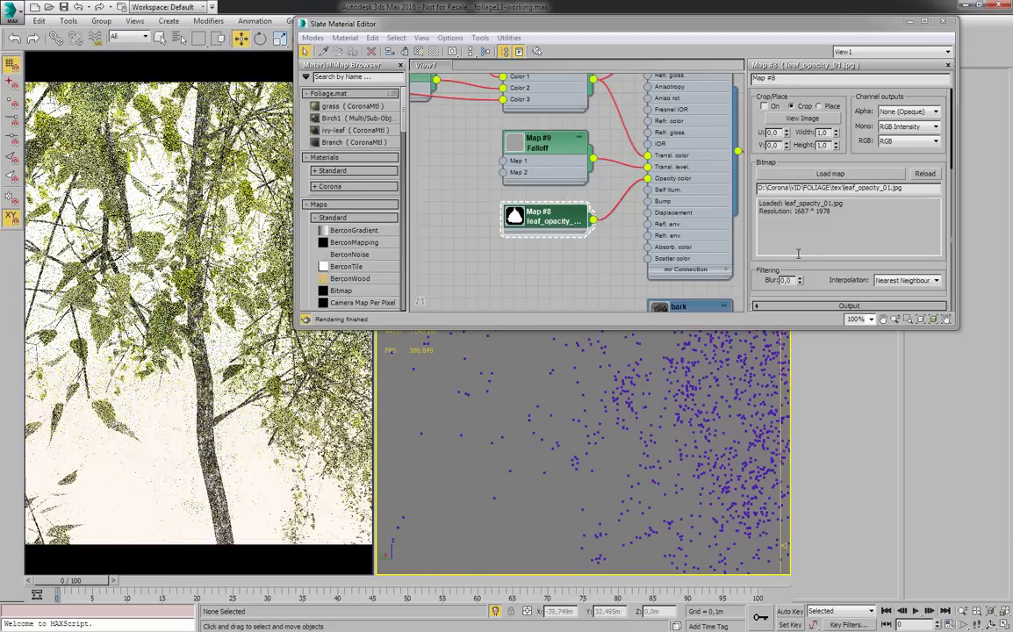
{"action": "left_click", "coordinate": [791, 281]}
{"action": "double_click", "coordinate": [791, 281]}
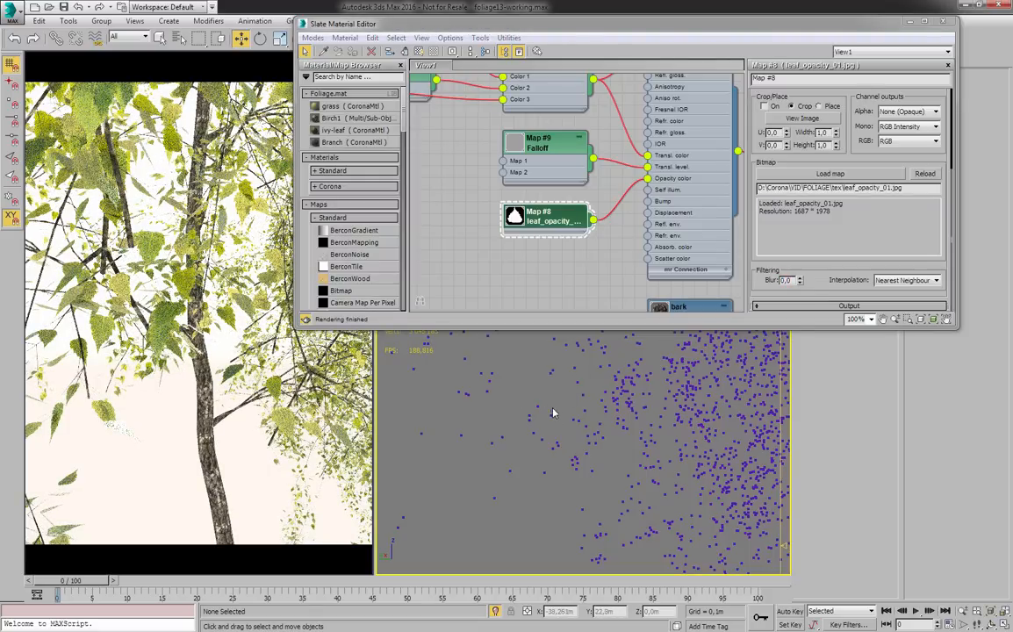
{"action": "scroll", "coordinate": [535, 445], "scroll_direction": "down", "scroll_amount": 5}
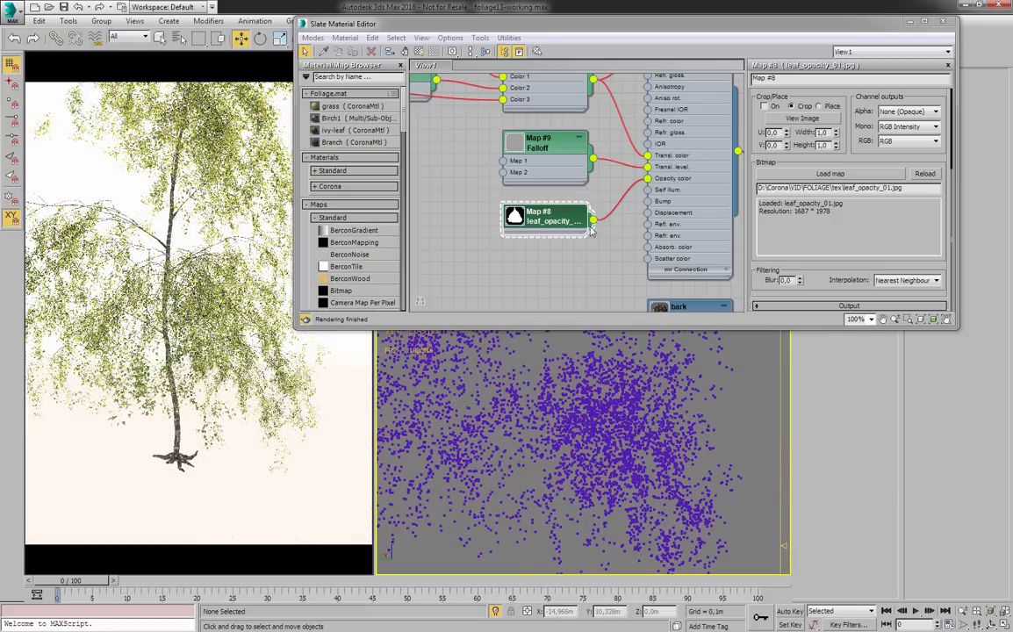
- Open the bark material and review the maps assigned to it
{"action": "middle_click_drag", "start_coordinate": [610, 253], "coordinate": [505, 167]}
{"action": "scroll", "coordinate": [597, 198], "scroll_direction": "down", "scroll_amount": 1}
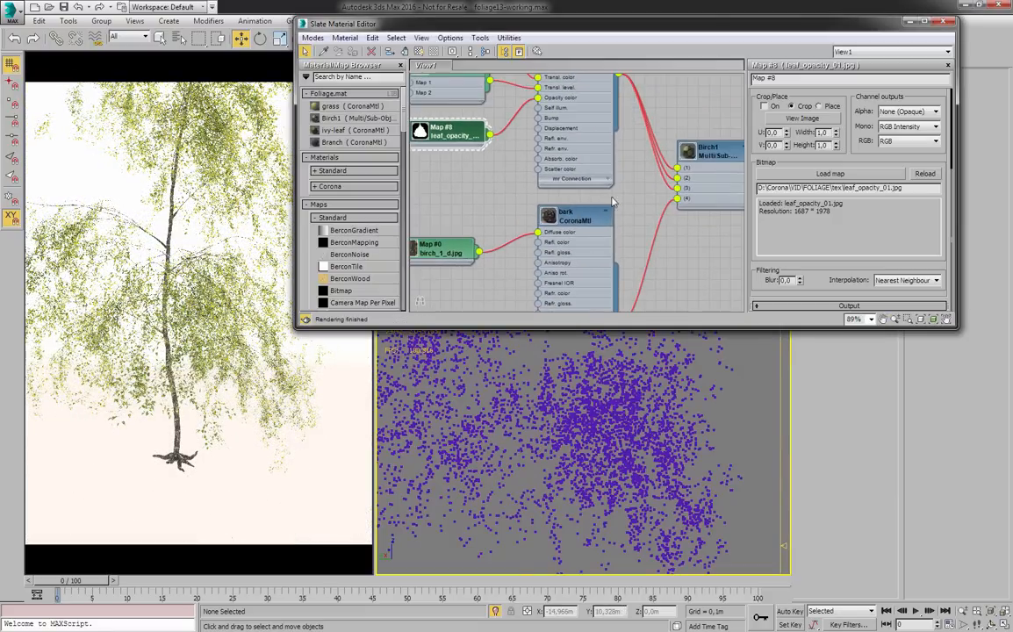
{"action": "double_click", "coordinate": [575, 221]}
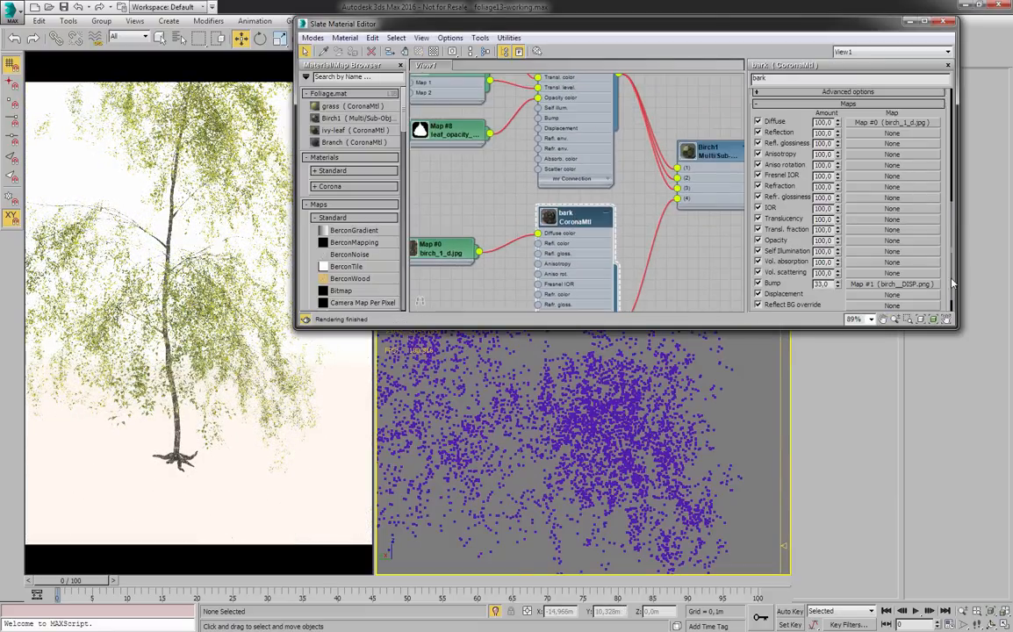
{"action": "scroll", "coordinate": [953, 282], "scroll_direction": "up", "scroll_amount": 10}
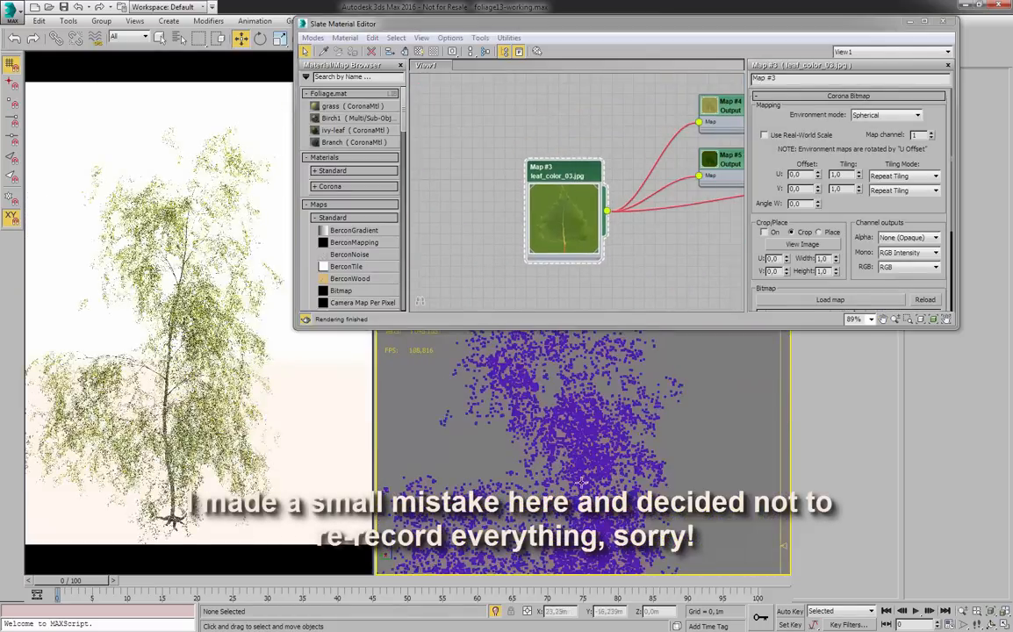
- Enable the black direct visibility override in the render setup and inspect the birch foliage up close
{"action": "key", "text": "F10"}
{"action": "scroll", "coordinate": [744, 129], "scroll_direction": "down", "scroll_amount": 2}
{"action": "left_click", "coordinate": [681, 459]}
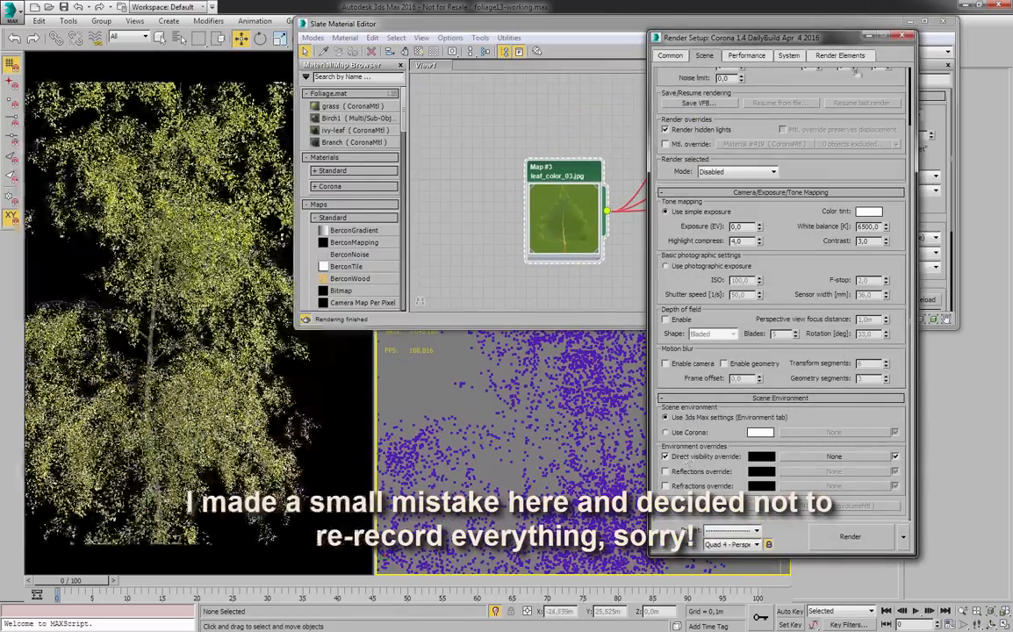
{"action": "left_click", "coordinate": [904, 36]}
{"action": "scroll", "coordinate": [631, 458], "scroll_direction": "up", "scroll_amount": 2}
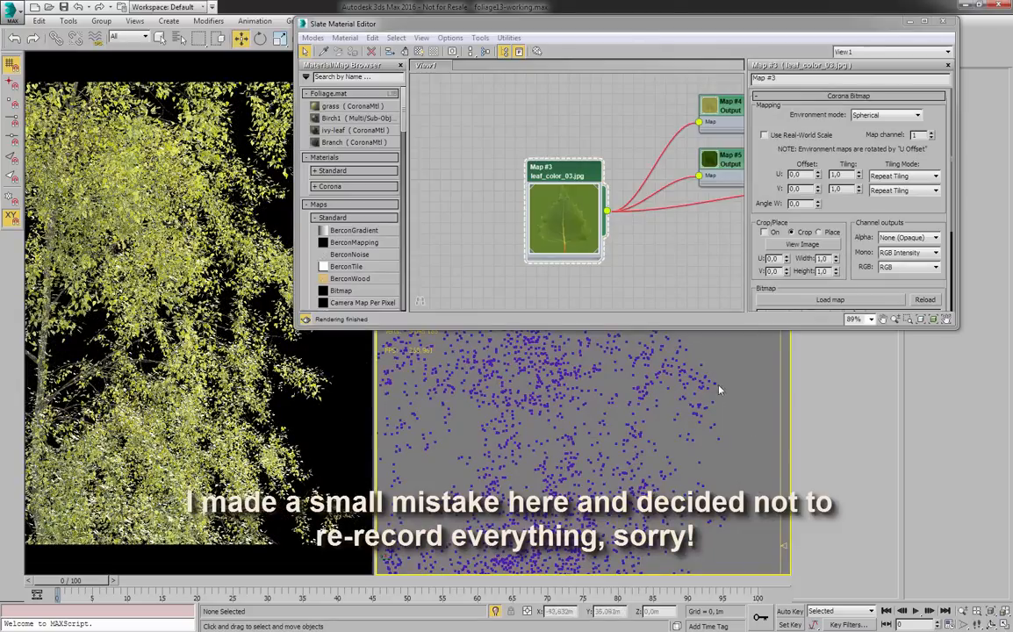
{"action": "scroll", "coordinate": [693, 402], "scroll_direction": "up", "scroll_amount": 3}
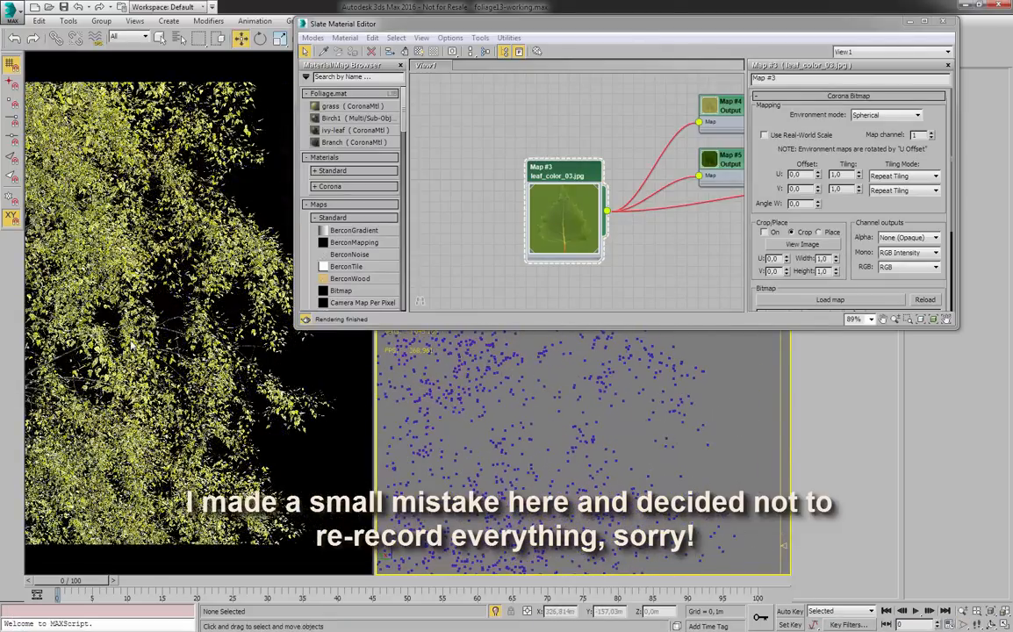
- Browse the replacement images for the leaf_color_03.jpg map, preview poison-ivy-diff.jpg, and cancel without loading it
{"action": "middle_click_drag", "start_coordinate": [571, 219], "coordinate": [526, 225]}
{"action": "scroll", "coordinate": [525, 225], "scroll_direction": "up", "scroll_amount": 3}
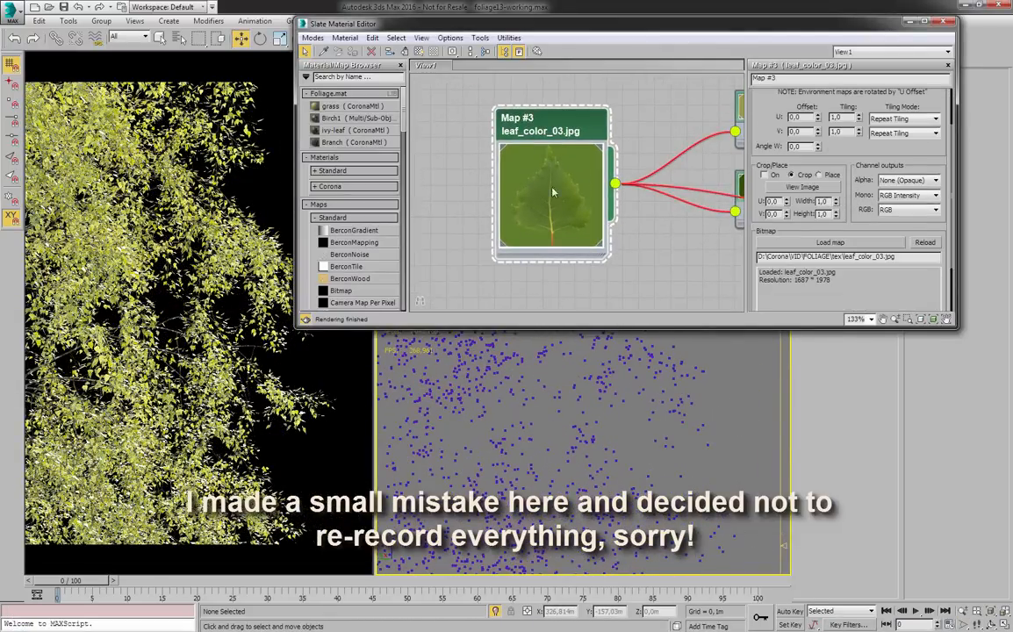
{"action": "left_click", "coordinate": [785, 249]}
{"action": "left_click", "coordinate": [554, 136]}
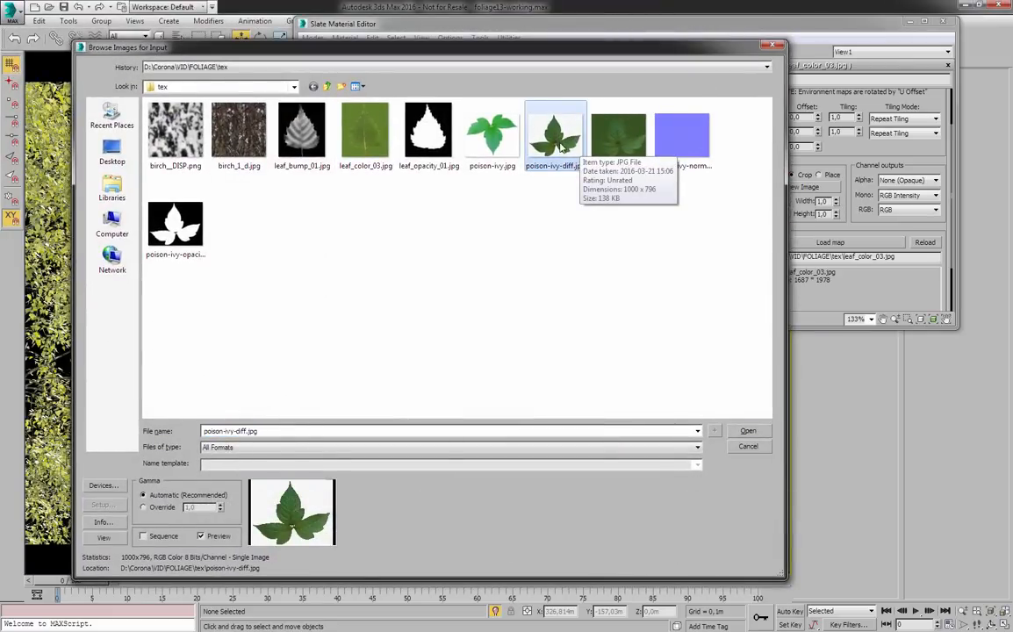
{"action": "left_click", "coordinate": [747, 447]}
- Move the leaf_color_03.jpg node upward so it sits level with the Map #4 Output node
{"action": "middle_click_drag", "start_coordinate": [719, 227], "coordinate": [581, 231]}
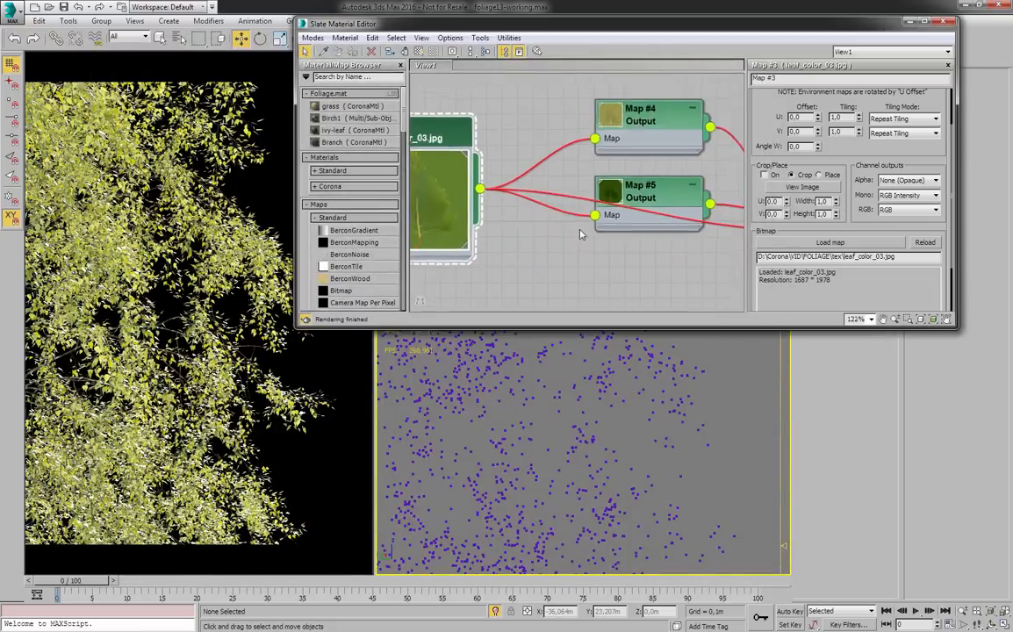
{"action": "scroll", "coordinate": [581, 231], "scroll_direction": "down", "scroll_amount": 3}
{"action": "left_click_drag", "start_coordinate": [482, 167], "coordinate": [491, 116]}
{"action": "middle_click_drag", "start_coordinate": [753, 441], "coordinate": [605, 382]}
{"action": "scroll", "coordinate": [605, 382], "scroll_direction": "down", "scroll_amount": 4}
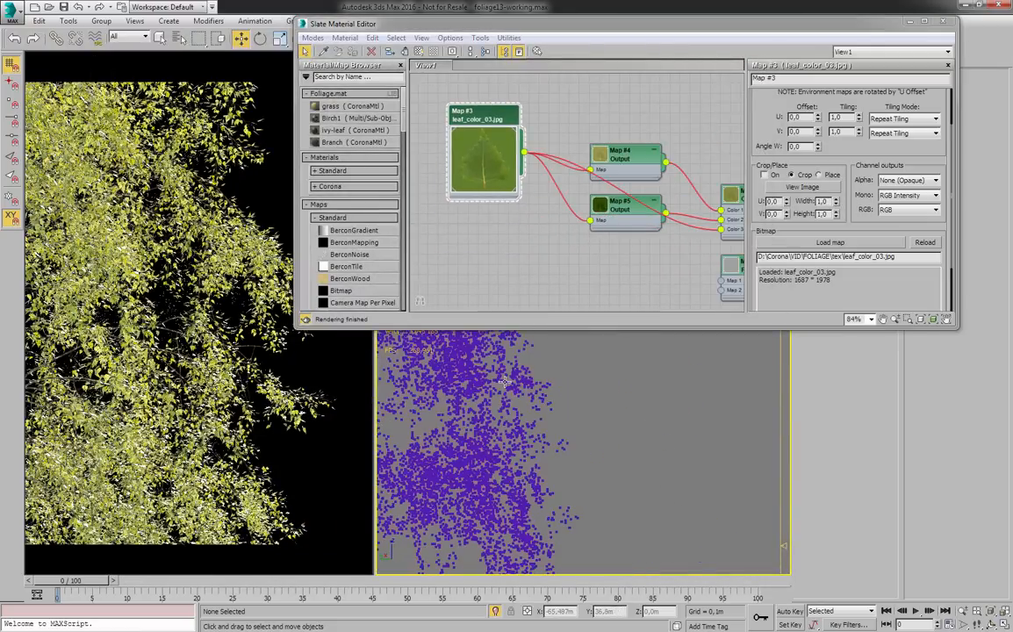
- Turn off the direct visibility override in the render setup and put the material editor and render setup windows away
{"action": "left_click", "coordinate": [944, 21]}
{"action": "key", "text": "F10"}
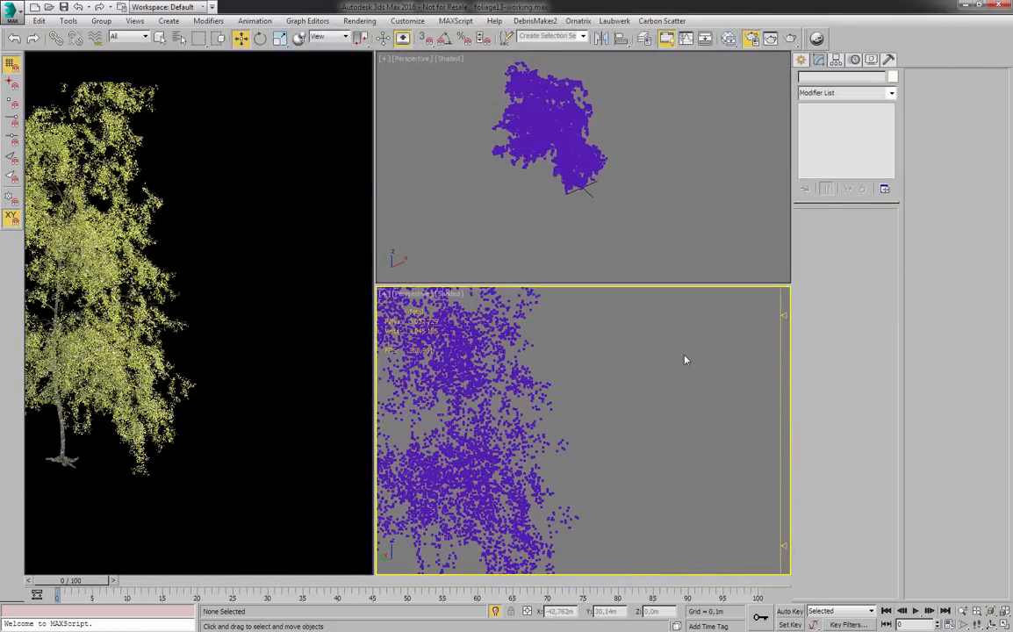
{"action": "left_click", "coordinate": [666, 457]}
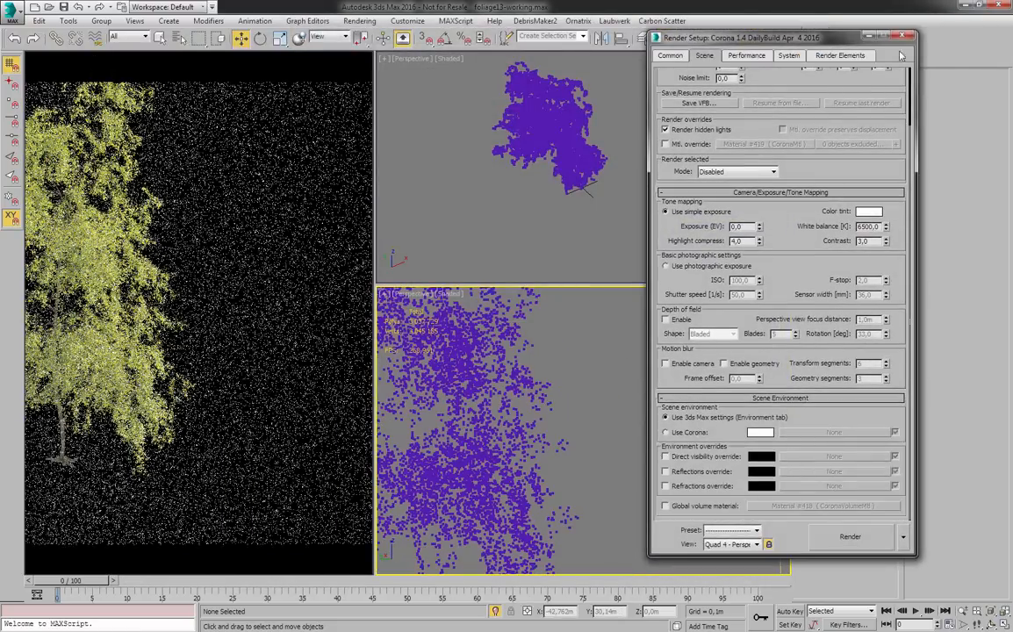
{"action": "left_click", "coordinate": [870, 36]}
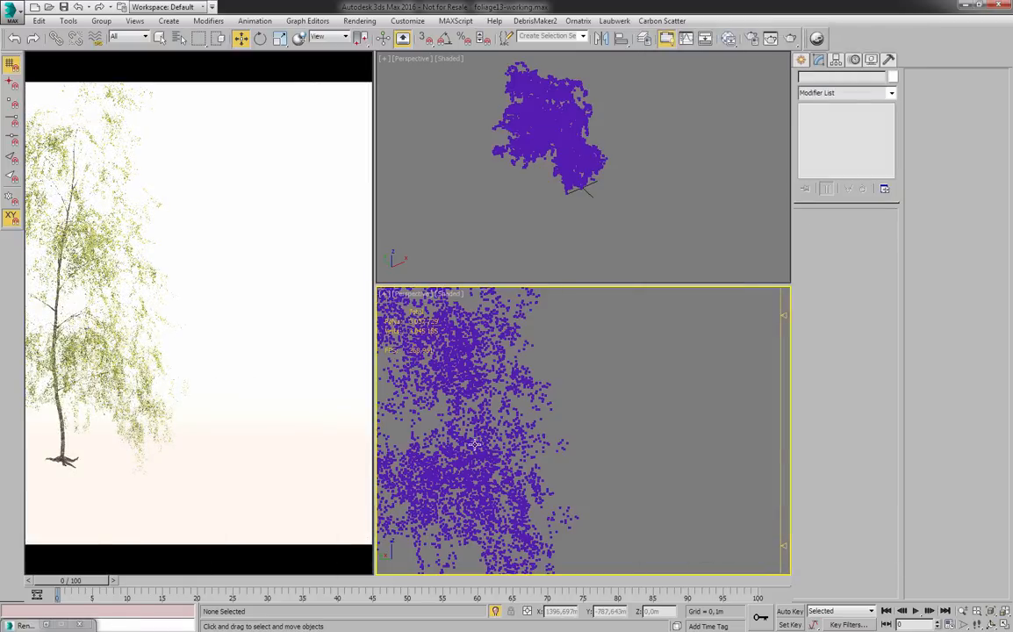
{"action": "scroll", "coordinate": [527, 439], "scroll_direction": "up", "scroll_amount": 3}
{"action": "scroll", "coordinate": [562, 463], "scroll_direction": "up", "scroll_amount": 2}
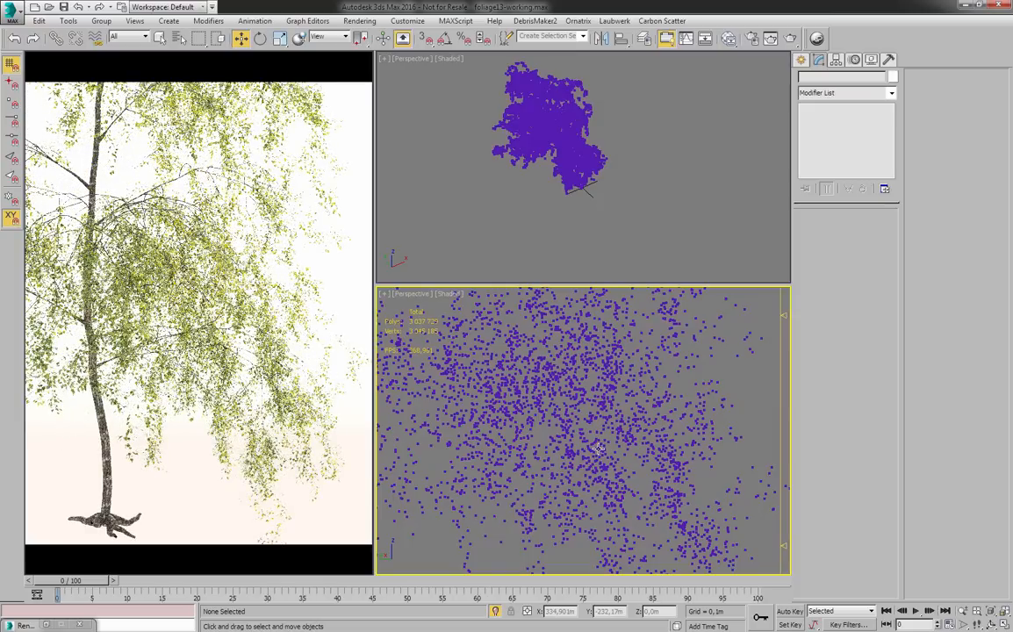
- Review the birch leaf and bark node network around the leaf_opacity_01.jpg map, then close the material editor
{"action": "key", "text": "m"}
{"action": "middle_click_drag", "start_coordinate": [685, 263], "coordinate": [564, 150]}
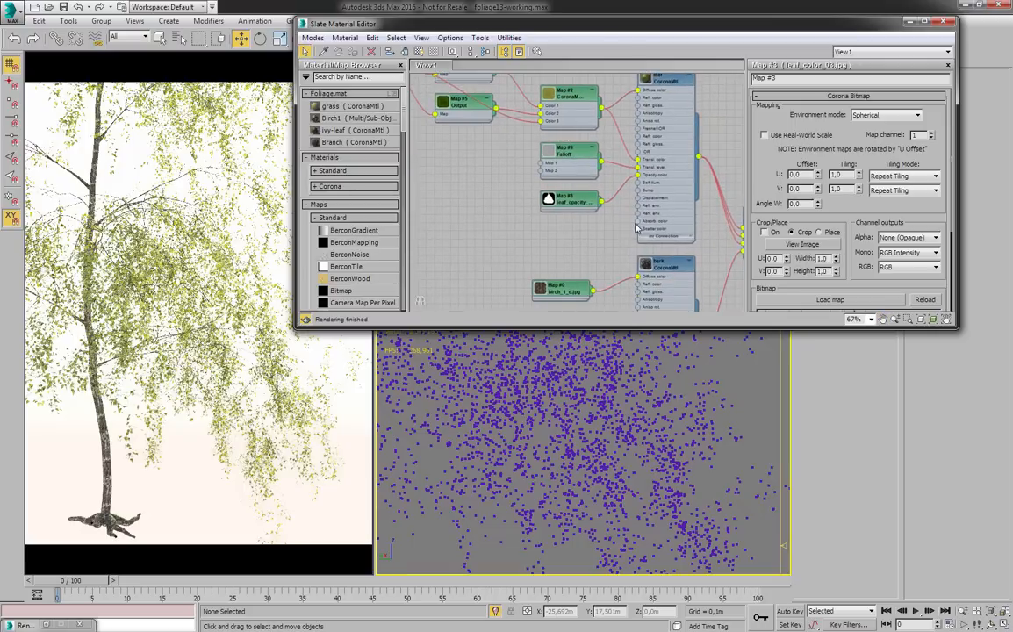
{"action": "scroll", "coordinate": [636, 228], "scroll_direction": "down", "scroll_amount": 2}
{"action": "scroll", "coordinate": [610, 277], "scroll_direction": "up", "scroll_amount": 5}
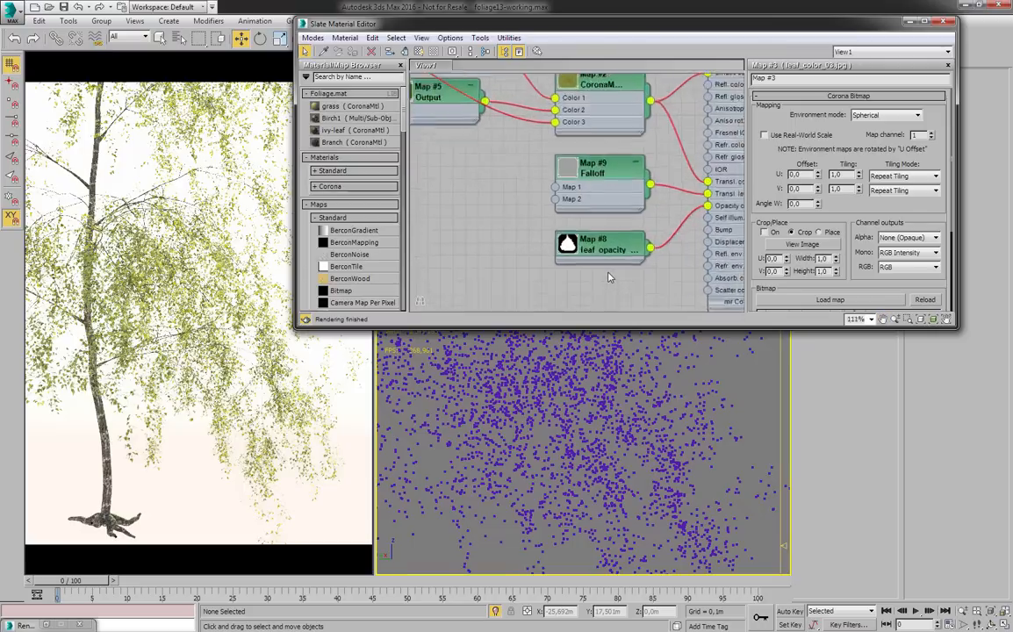
{"action": "left_click", "coordinate": [597, 242]}
{"action": "left_click", "coordinate": [942, 21]}
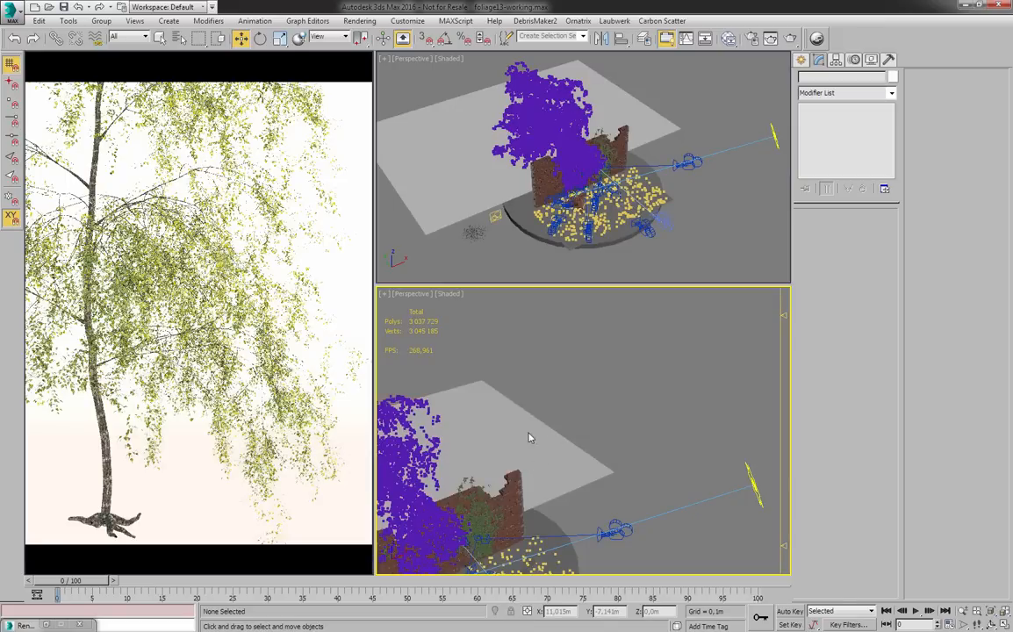
- Select the ivy proxy growing on the brick wall, isolate it, and clear the selection
{"action": "middle_click_drag", "start_coordinate": [553, 459], "coordinate": [648, 409]}
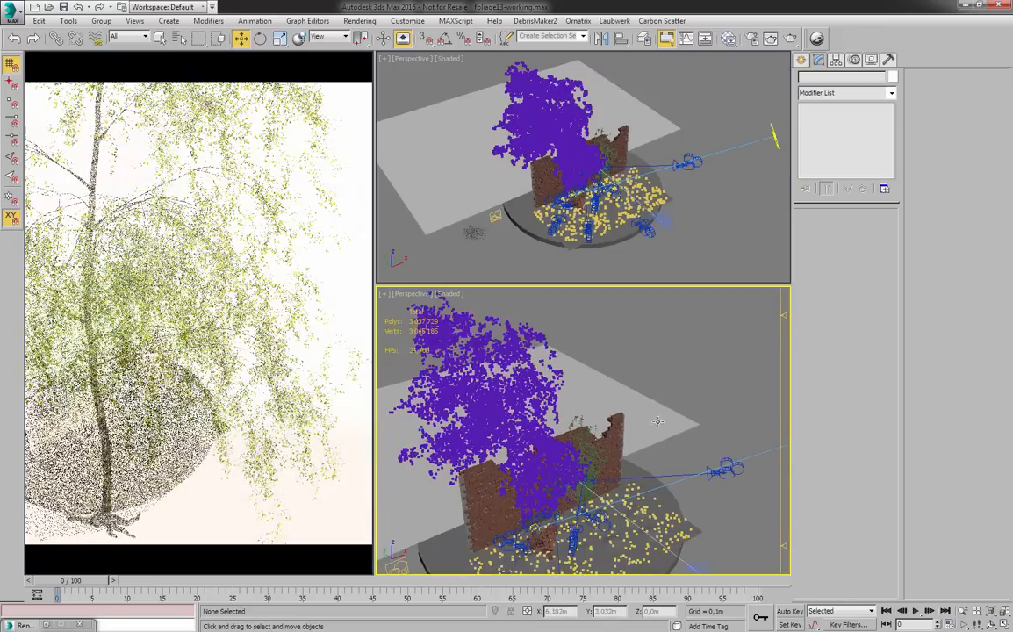
{"action": "mouse_move", "coordinate": [614, 453]}
{"action": "middle_mouse_down", "text": "alt"}
{"action": "mouse_move", "coordinate": [583, 429]}
{"action": "mouse_move", "coordinate": [625, 456]}
{"action": "middle_mouse_up", "text": "alt"}
{"action": "left_click", "coordinate": [627, 457]}
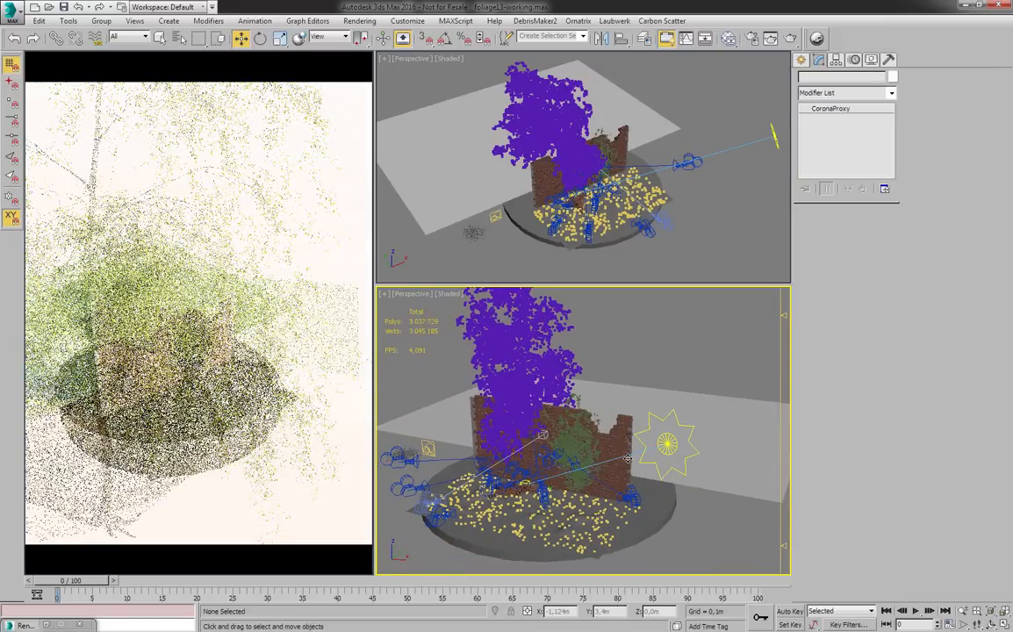
{"action": "key", "text": "alt+q"}
{"action": "left_click", "coordinate": [715, 412]}
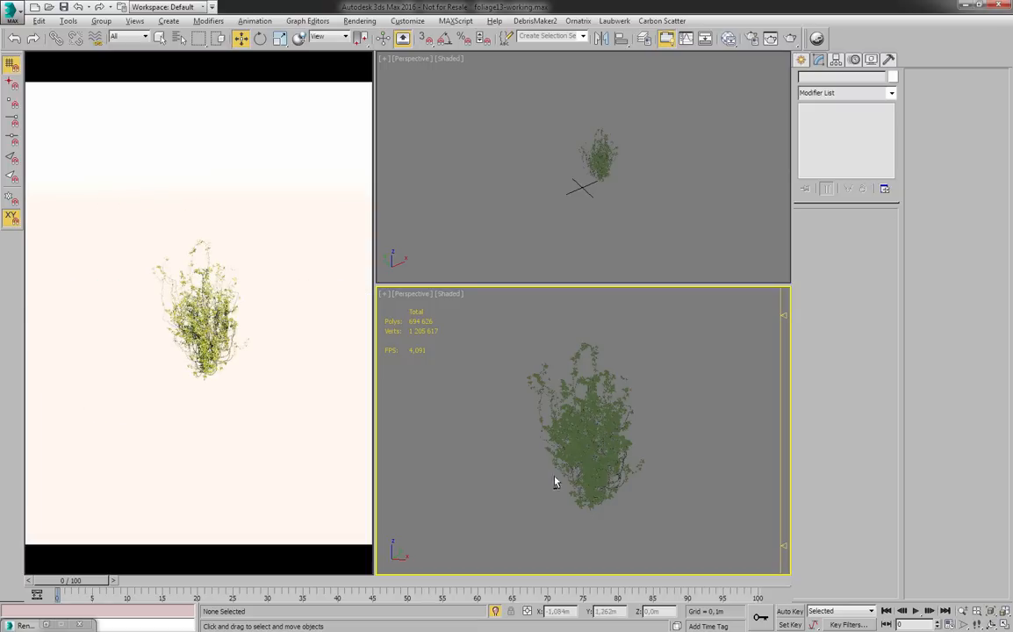
- Examine the ivy's leaves and branches from several angles and close up in the interactive render
{"action": "middle_click_drag", "start_coordinate": [606, 494], "coordinate": [502, 473], "text": "alt"}
{"action": "scroll", "coordinate": [605, 422], "scroll_direction": "up", "scroll_amount": 4}
{"action": "scroll", "coordinate": [576, 445], "scroll_direction": "up", "scroll_amount": 5}
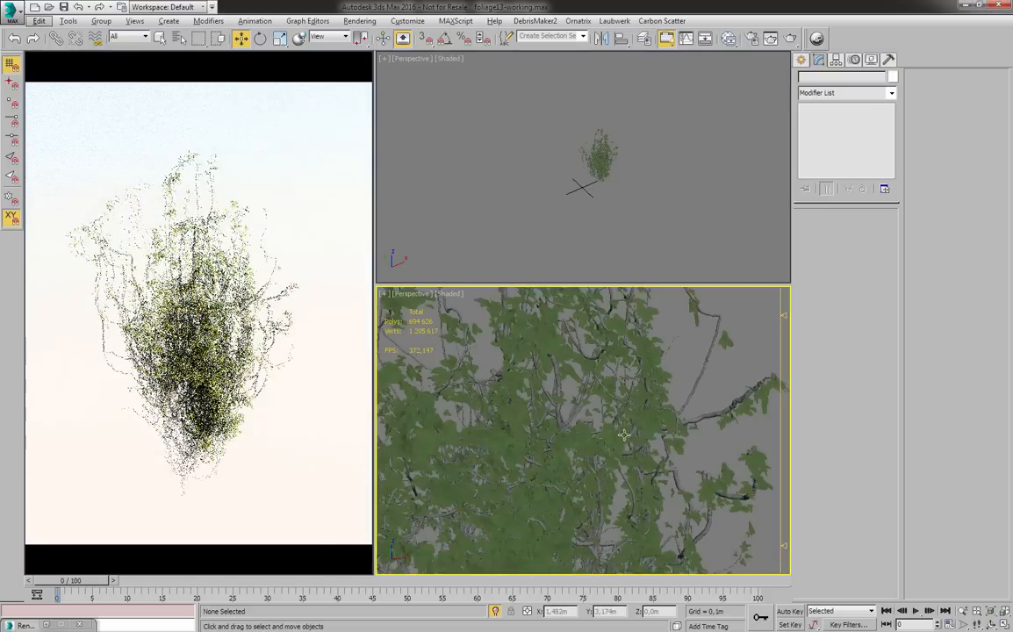
{"action": "middle_click_drag", "start_coordinate": [640, 434], "coordinate": [614, 454], "text": "alt"}
{"action": "scroll", "coordinate": [614, 453], "scroll_direction": "up", "scroll_amount": 1}
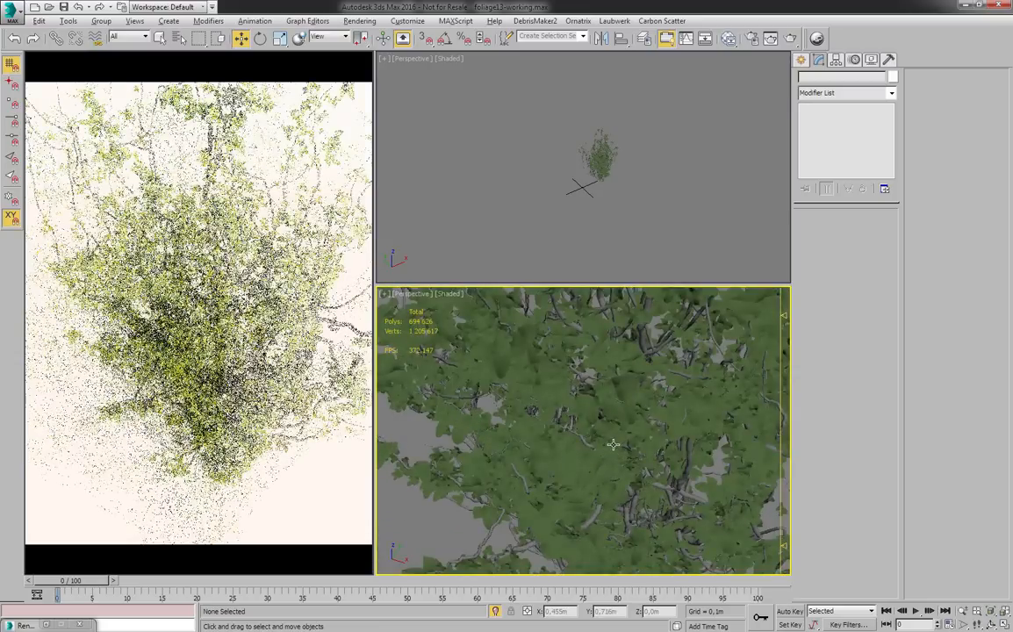
{"action": "scroll", "coordinate": [612, 442], "scroll_direction": "up", "scroll_amount": 1}
{"action": "scroll", "coordinate": [618, 433], "scroll_direction": "up", "scroll_amount": 2}
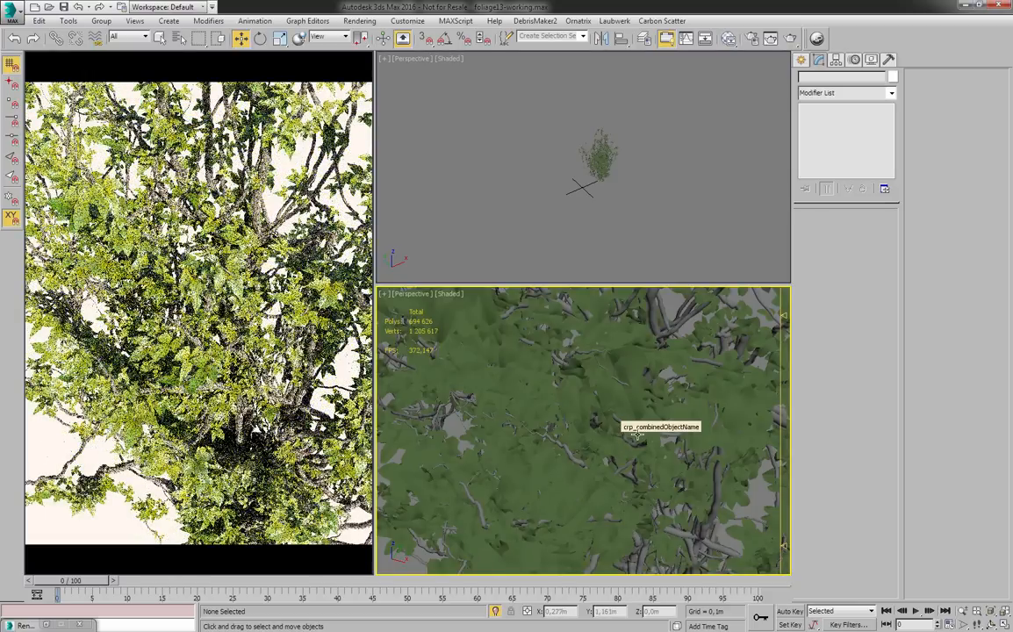
{"action": "scroll", "coordinate": [637, 434], "scroll_direction": "up", "scroll_amount": 3}
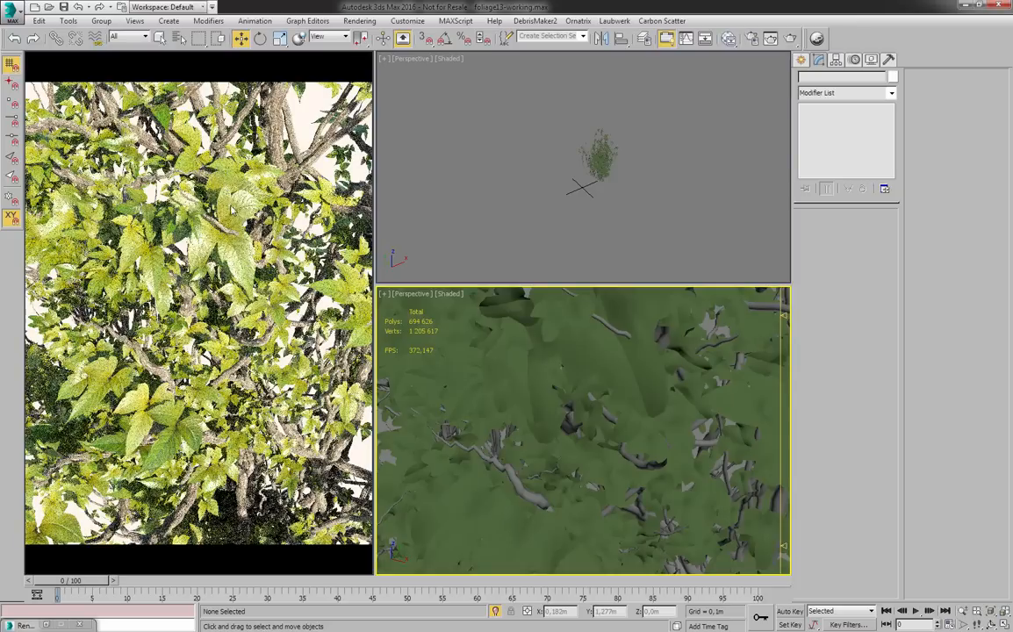
{"action": "mouse_move", "coordinate": [611, 410]}
{"action": "middle_mouse_down", "text": "alt"}
{"action": "mouse_move", "coordinate": [624, 425]}
{"action": "mouse_move", "coordinate": [617, 349]}
{"action": "middle_mouse_up", "text": "alt"}
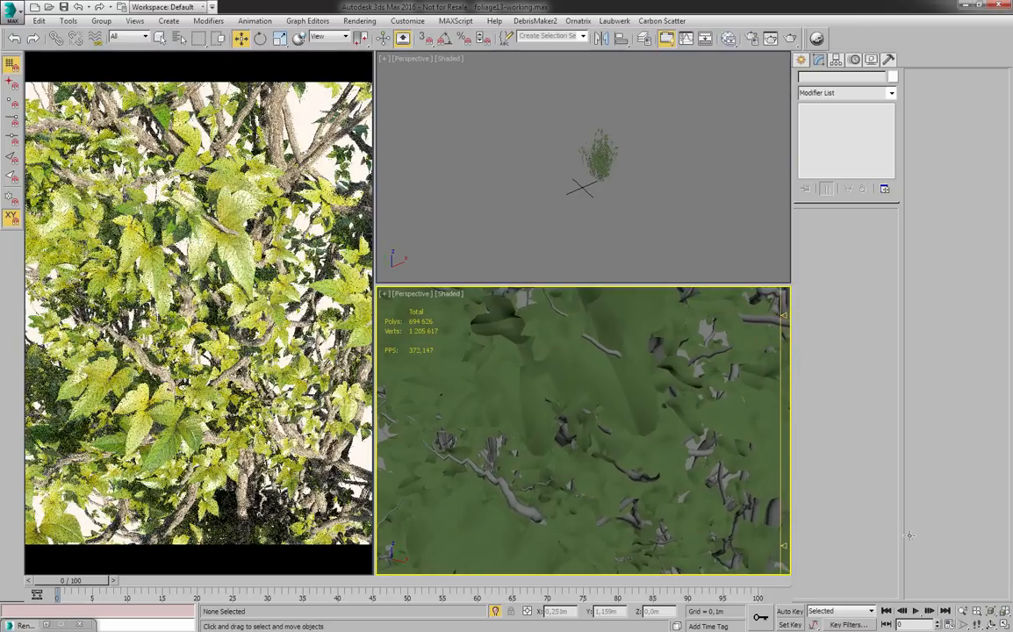
- Select the ivy proxy and adjust the perspective's field of view to inspect its leaves in close-up
{"action": "left_click", "coordinate": [616, 349]}
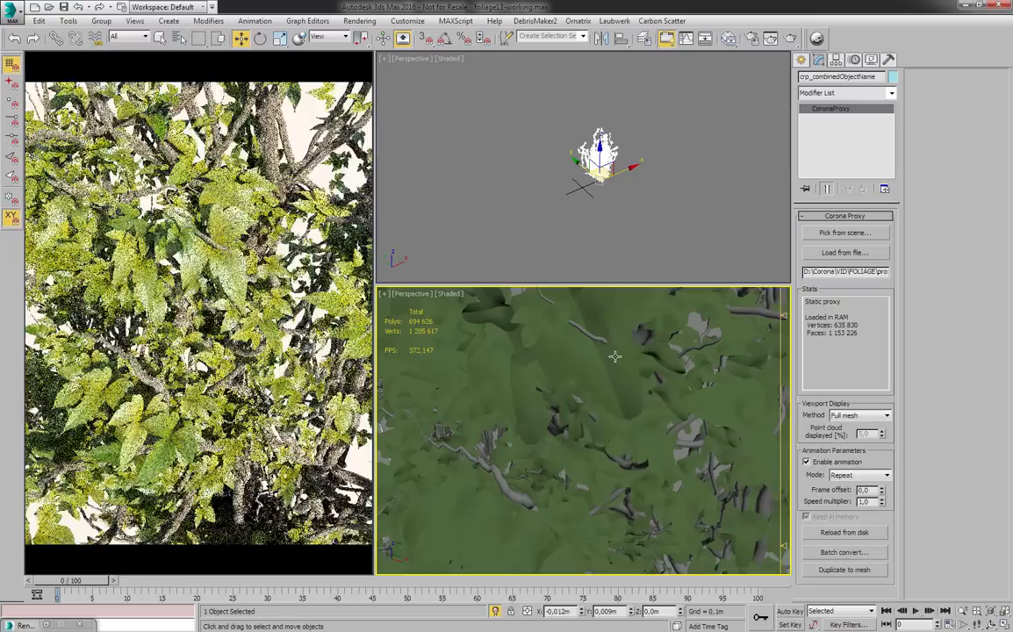
{"action": "left_click", "coordinate": [964, 625]}
{"action": "left_click_drag", "start_coordinate": [550, 353], "coordinate": [553, 335]}
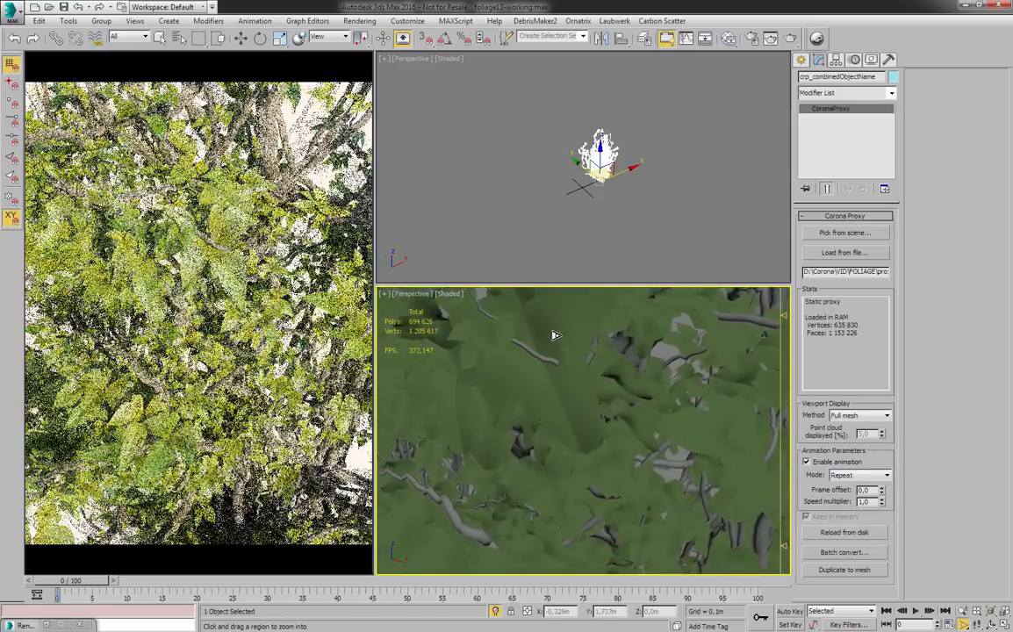
{"action": "middle_click_drag", "start_coordinate": [552, 334], "coordinate": [578, 396]}
{"action": "left_click_drag", "start_coordinate": [552, 387], "coordinate": [555, 364]}
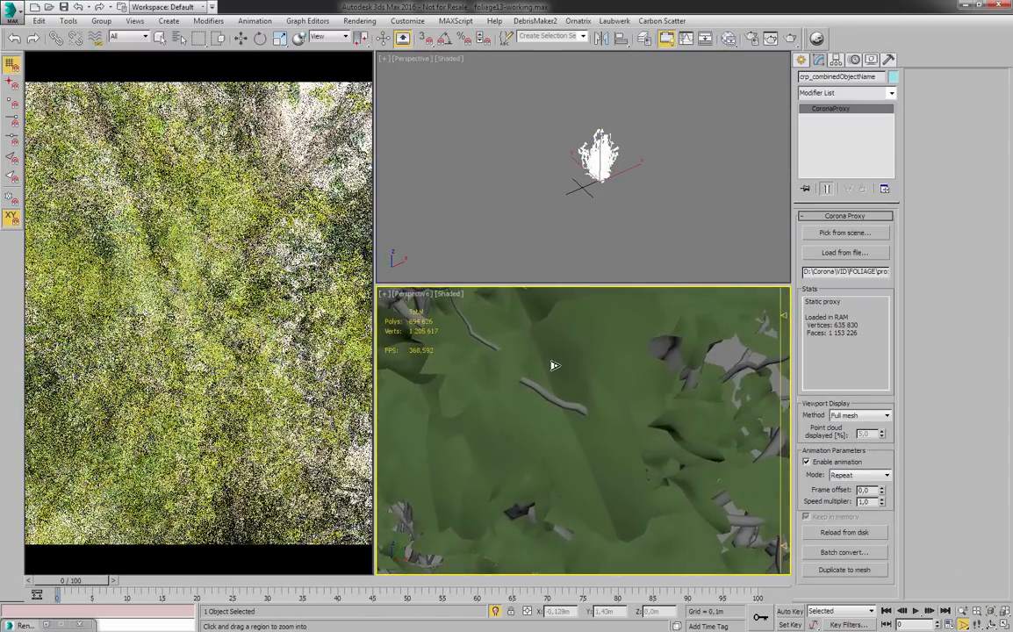
{"action": "key", "text": "w"}
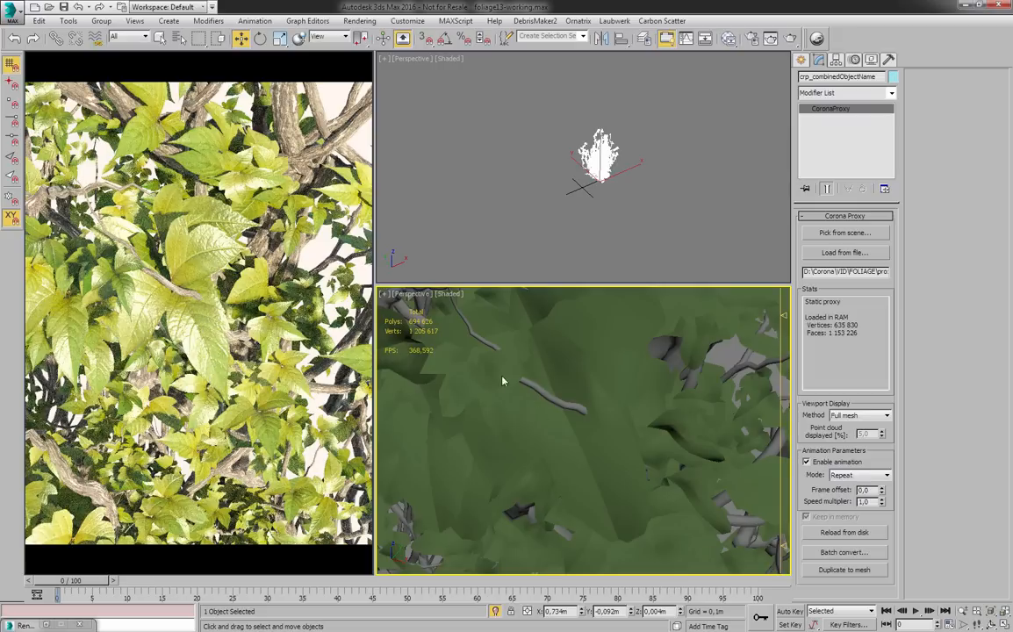
{"action": "scroll", "coordinate": [662, 399], "scroll_direction": "down", "scroll_amount": 10}
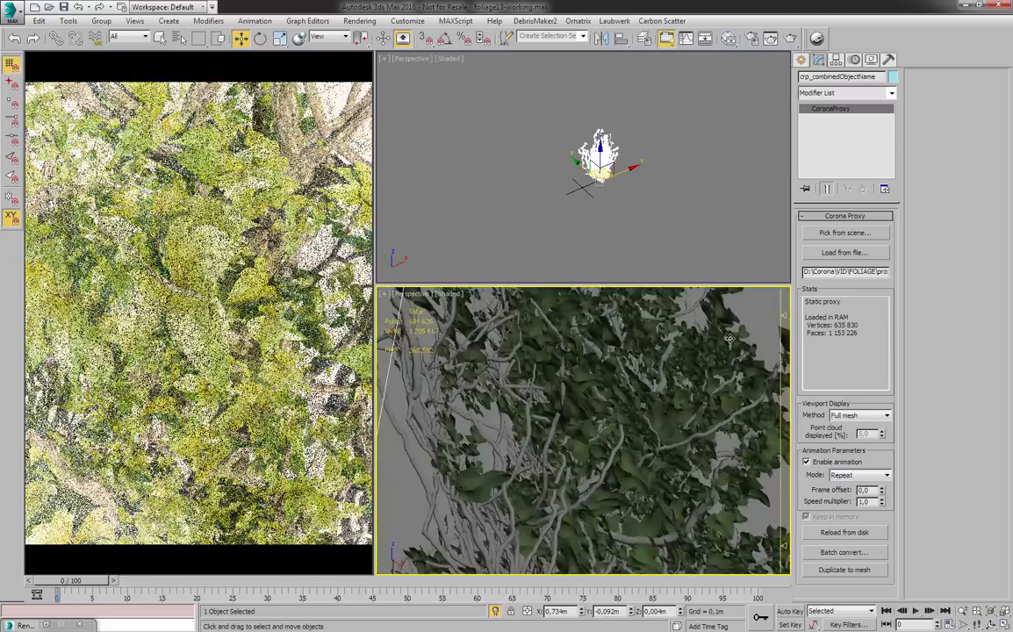
- Examine the ivy's leaves and branches against the sky and from the front in the interactive render
{"action": "middle_click_drag", "start_coordinate": [729, 339], "coordinate": [629, 407], "text": "alt"}
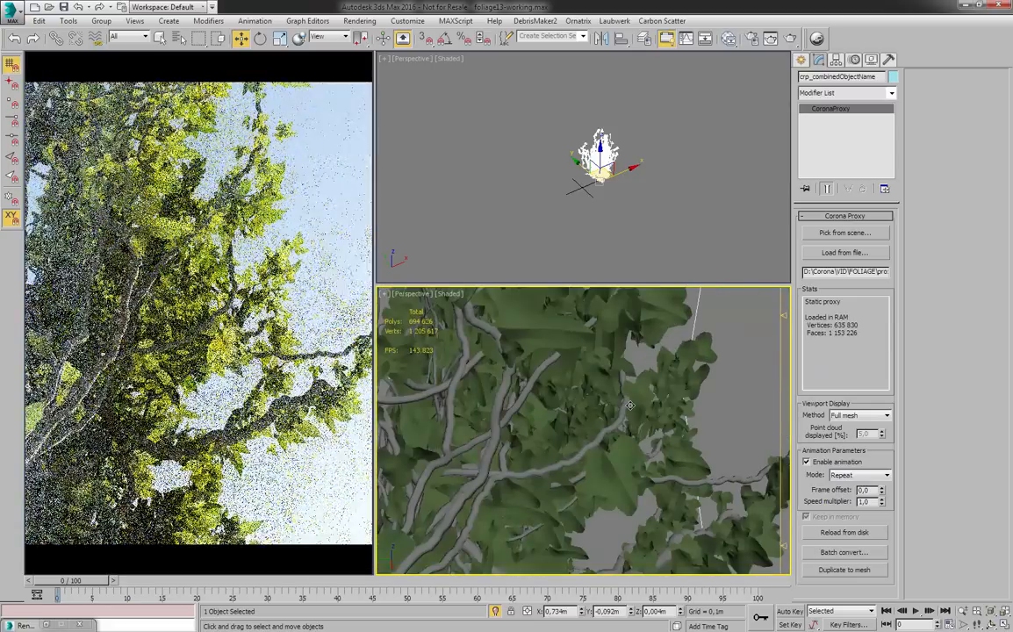
{"action": "scroll", "coordinate": [629, 406], "scroll_direction": "up", "scroll_amount": 10}
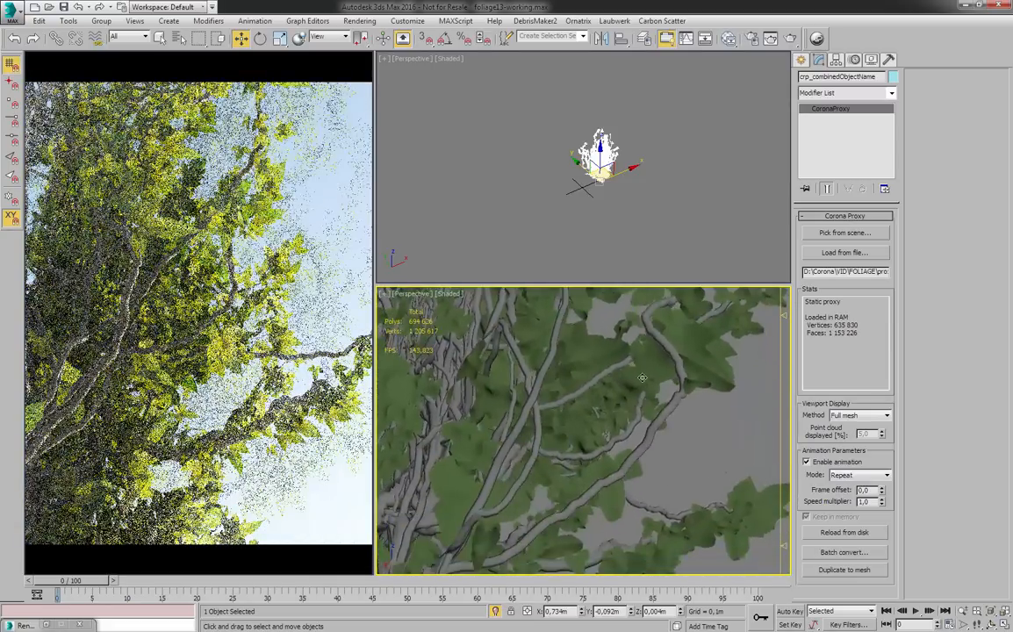
{"action": "middle_click_drag", "start_coordinate": [630, 401], "coordinate": [614, 354]}
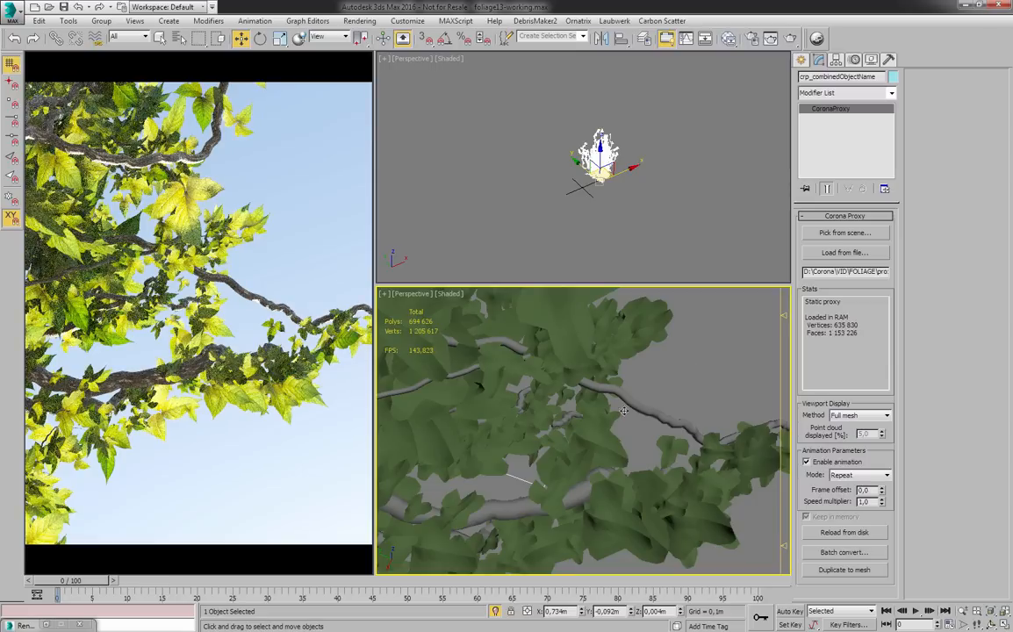
{"action": "scroll", "coordinate": [614, 403], "scroll_direction": "up", "scroll_amount": 3}
{"action": "key", "text": "z"}
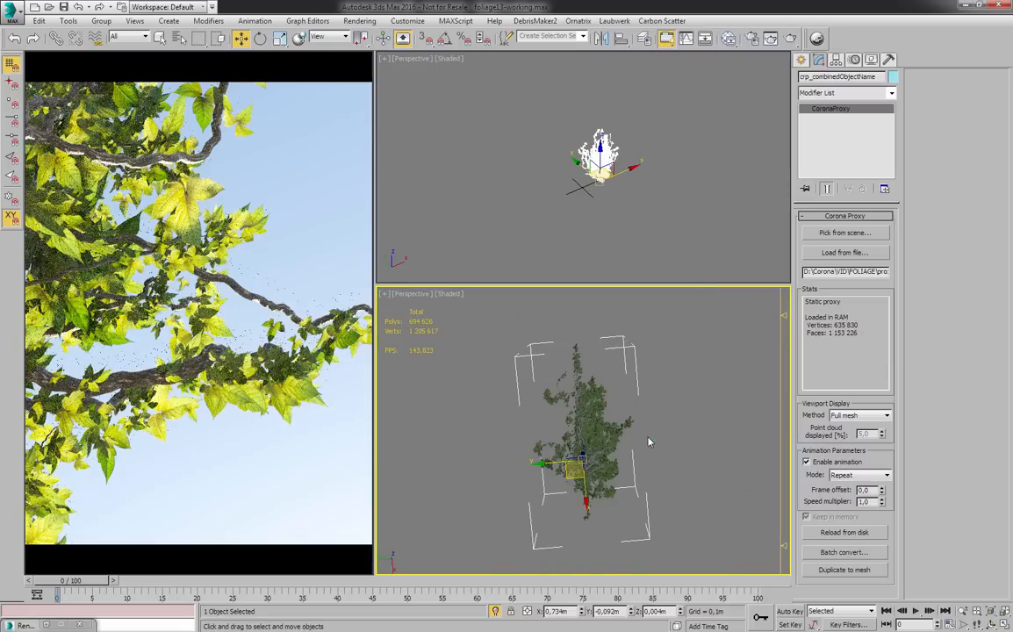
{"action": "middle_click_drag", "start_coordinate": [649, 444], "coordinate": [563, 542], "text": "alt"}
{"action": "scroll", "coordinate": [607, 436], "scroll_direction": "up", "scroll_amount": 6}
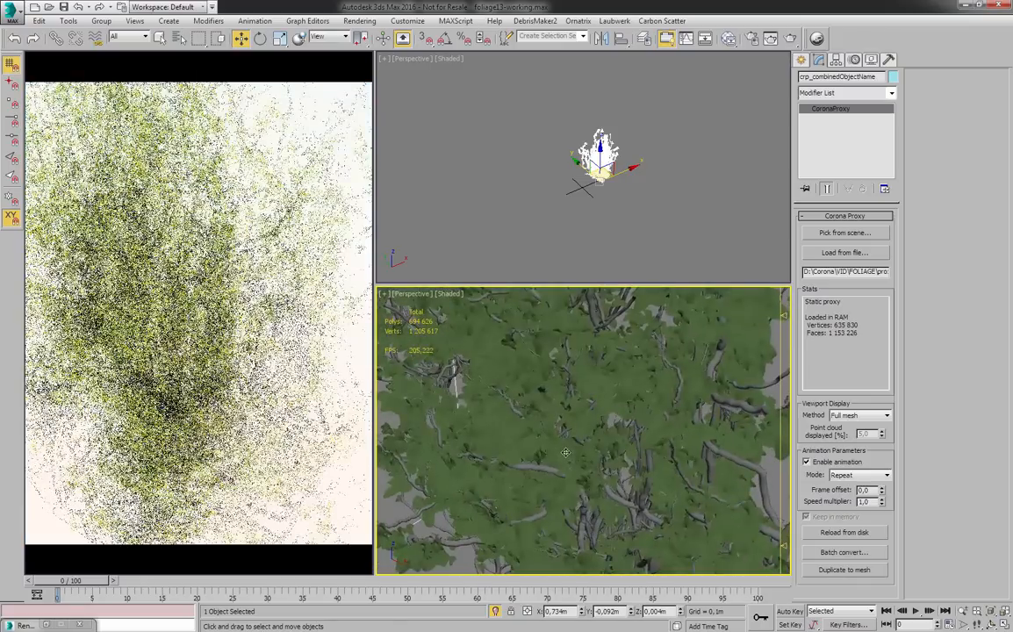
- Open the material editor and delete all the birch material nodes from the node view
{"action": "key", "text": "m"}
{"action": "scroll", "coordinate": [551, 208], "scroll_direction": "down", "scroll_amount": 8}
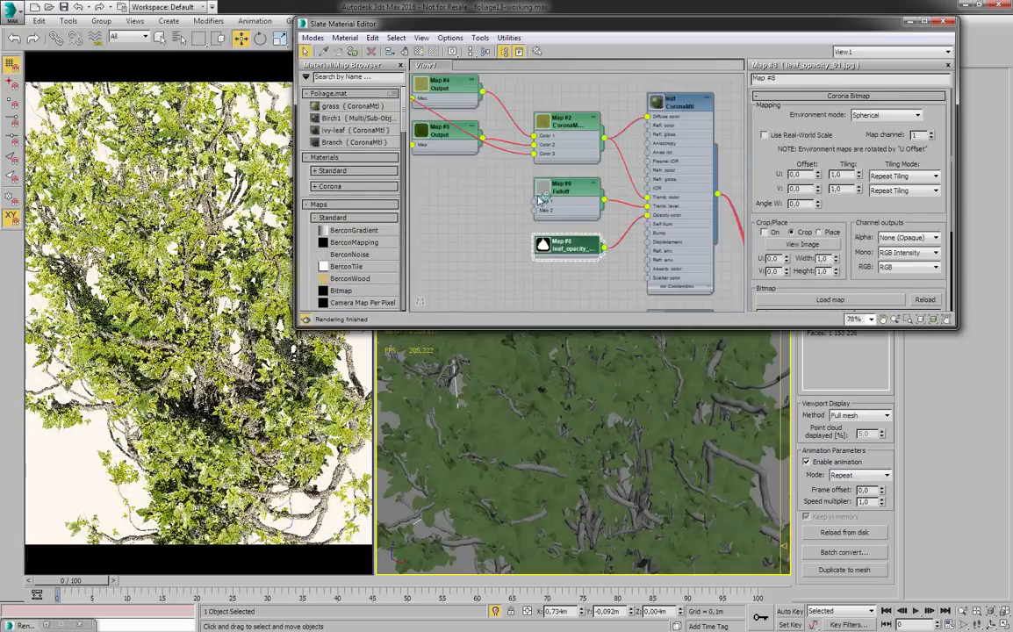
{"action": "left_click_drag", "start_coordinate": [408, 85], "coordinate": [611, 253]}
{"action": "key", "text": "Delete"}
{"action": "left_click_drag", "start_coordinate": [496, 28], "coordinate": [504, 36]}
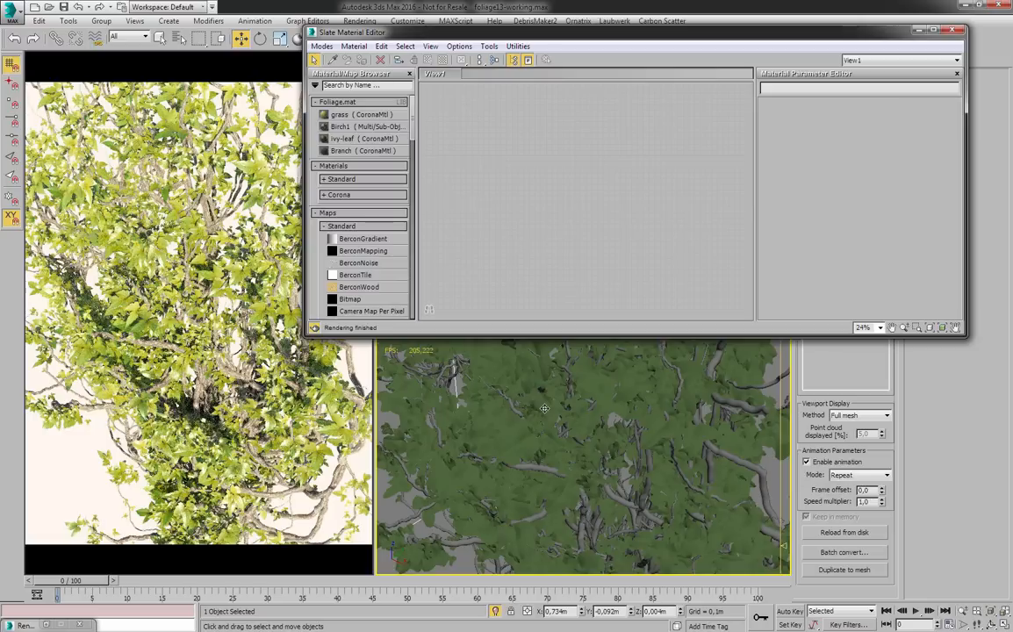
- Sample the ivy's material from the viewport into the node view and display the parameters of the IvyMaterial002 Multi/Sub-Object
{"action": "left_click", "coordinate": [333, 58]}
{"action": "left_click", "coordinate": [586, 369]}
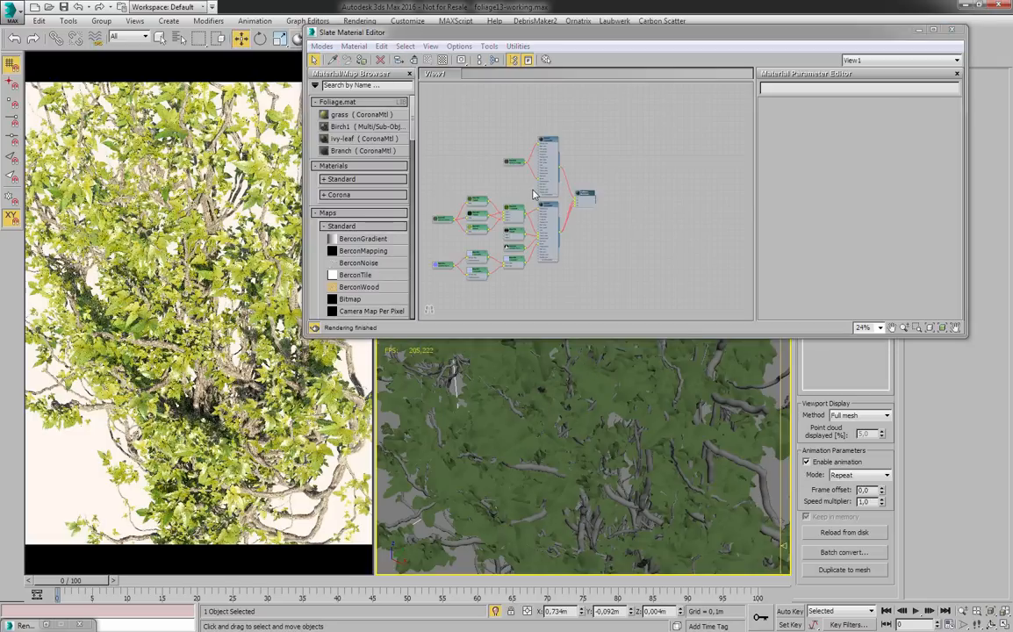
{"action": "scroll", "coordinate": [642, 123], "scroll_direction": "up", "scroll_amount": 5}
{"action": "middle_click_drag", "start_coordinate": [648, 162], "coordinate": [567, 81]}
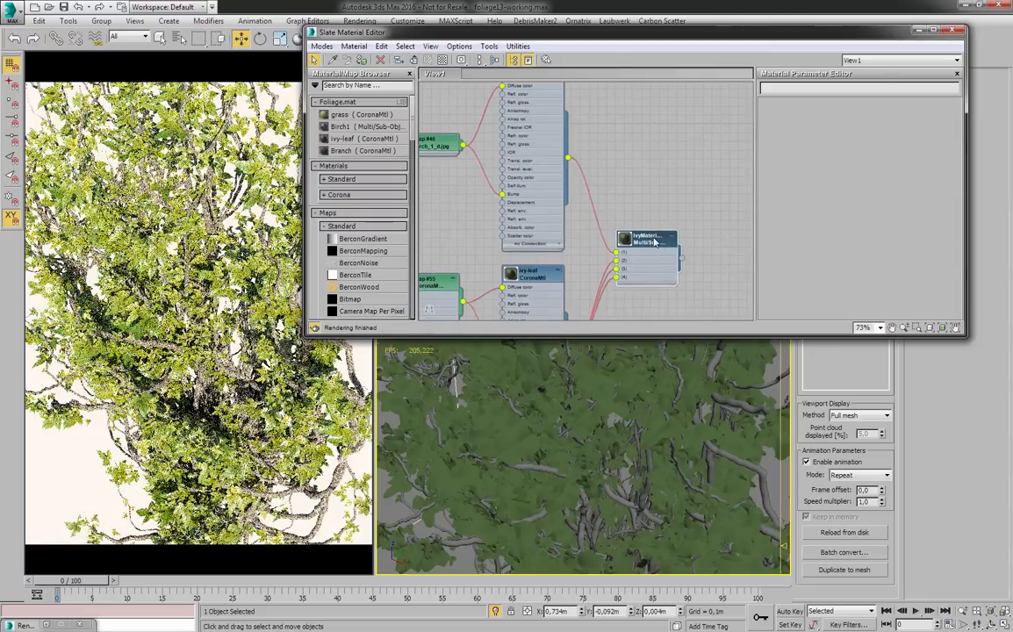
{"action": "left_click", "coordinate": [654, 241]}
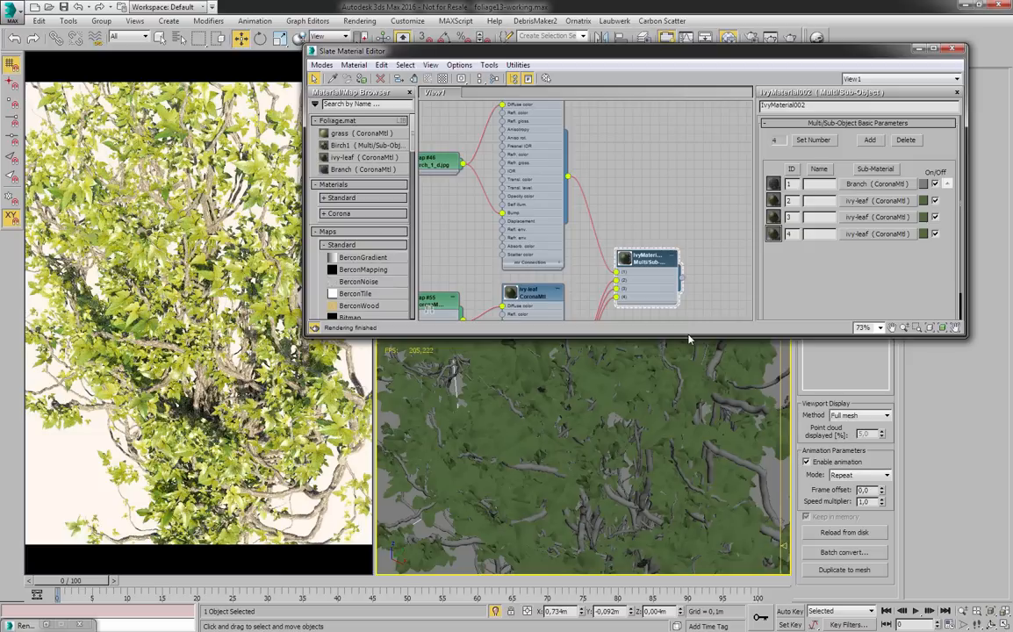
- Enlarge and reposition the material editor while reviewing the Branch and ivy-leaf sub-materials of IvyMaterial002
{"action": "left_click_drag", "start_coordinate": [690, 336], "coordinate": [690, 393]}
{"action": "mouse_move", "coordinate": [648, 219]}
{"action": "middle_mouse_down"}
{"action": "mouse_move", "coordinate": [658, 201]}
{"action": "mouse_move", "coordinate": [652, 227]}
{"action": "middle_mouse_up"}
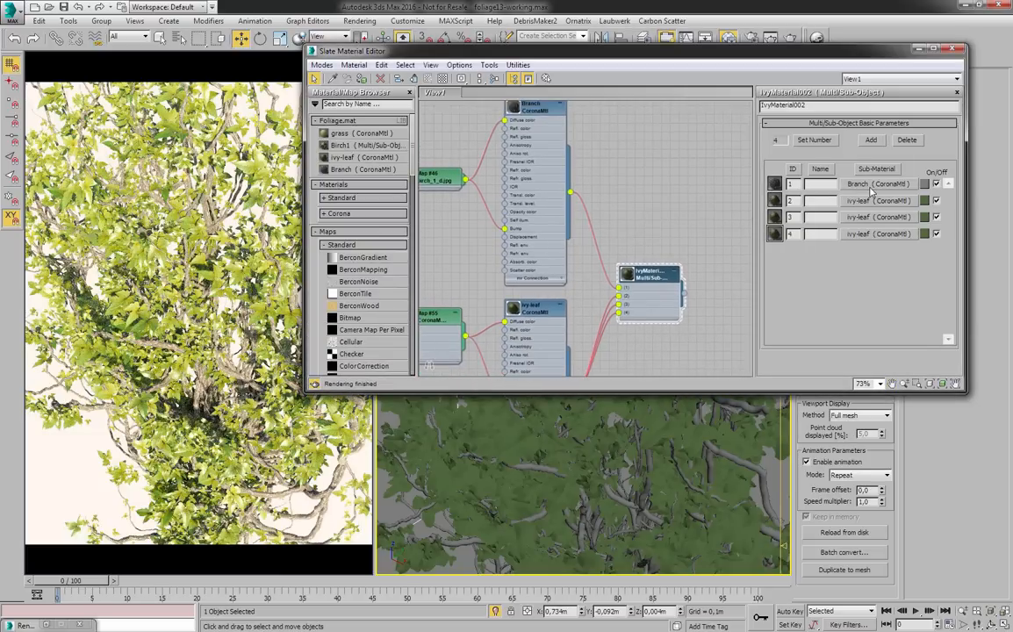
{"action": "middle_click_drag", "start_coordinate": [568, 237], "coordinate": [585, 189]}
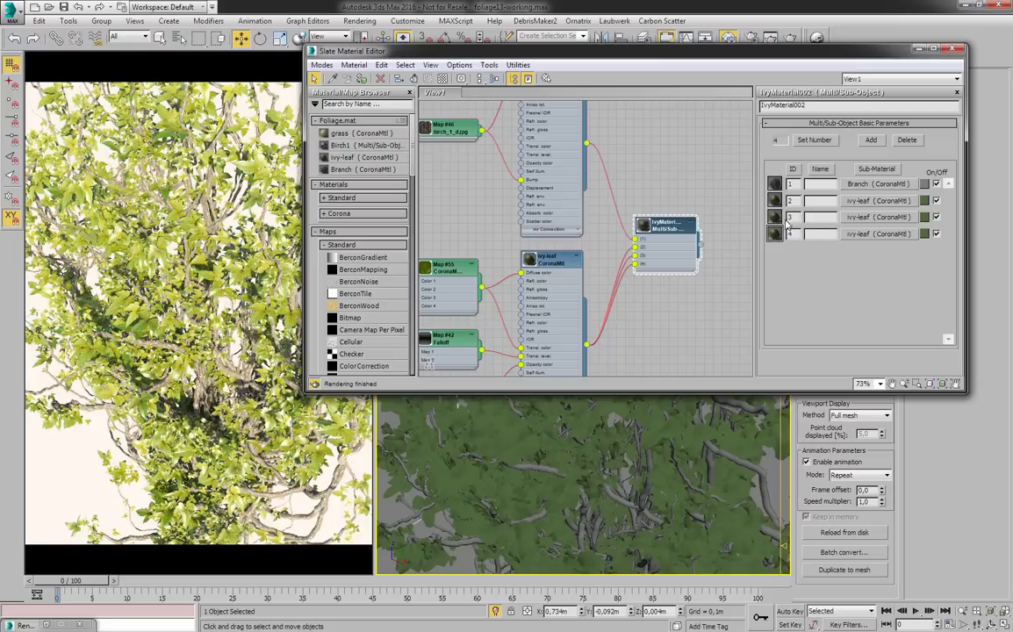
{"action": "left_click", "coordinate": [707, 443]}
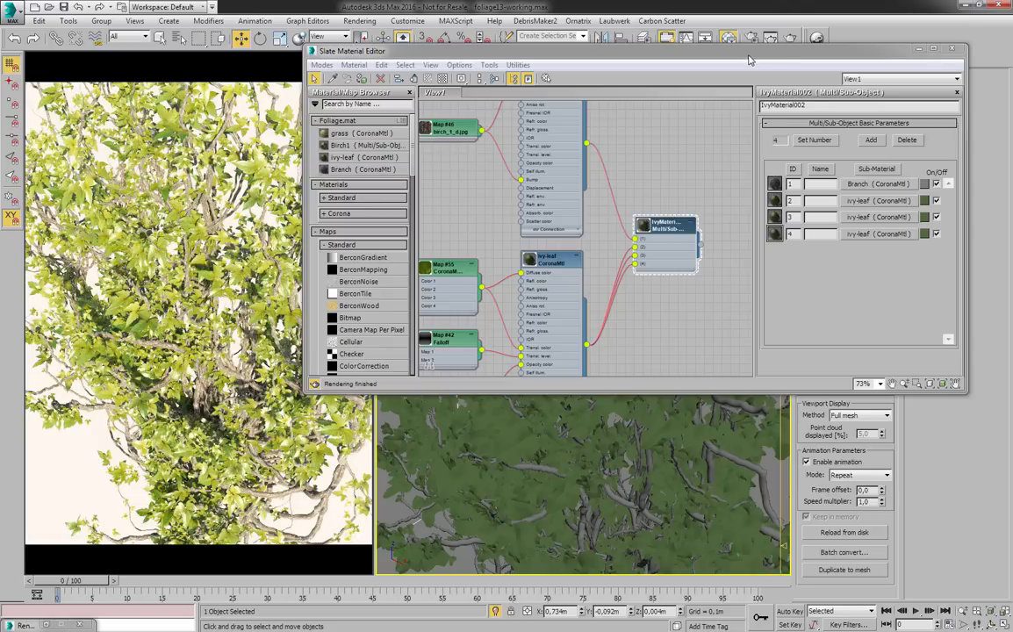
{"action": "left_click_drag", "start_coordinate": [678, 54], "coordinate": [607, 67]}
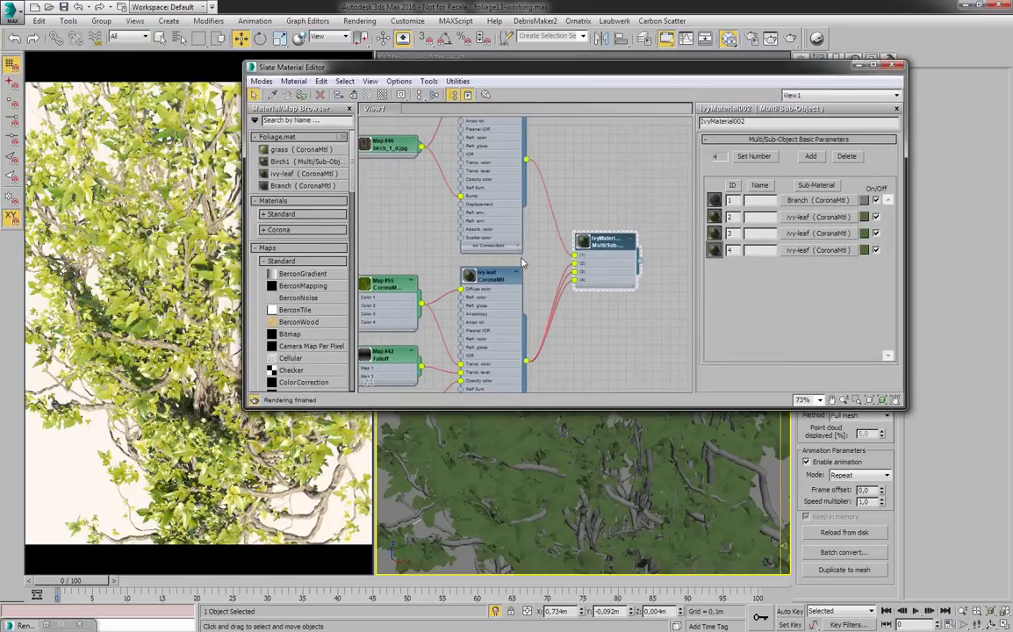
- Review the ivy-leaf material's reflection and refraction options and its map slots, entering 6 as the bump amount
{"action": "middle_click_drag", "start_coordinate": [522, 262], "coordinate": [608, 196]}
{"action": "double_click", "coordinate": [656, 194]}
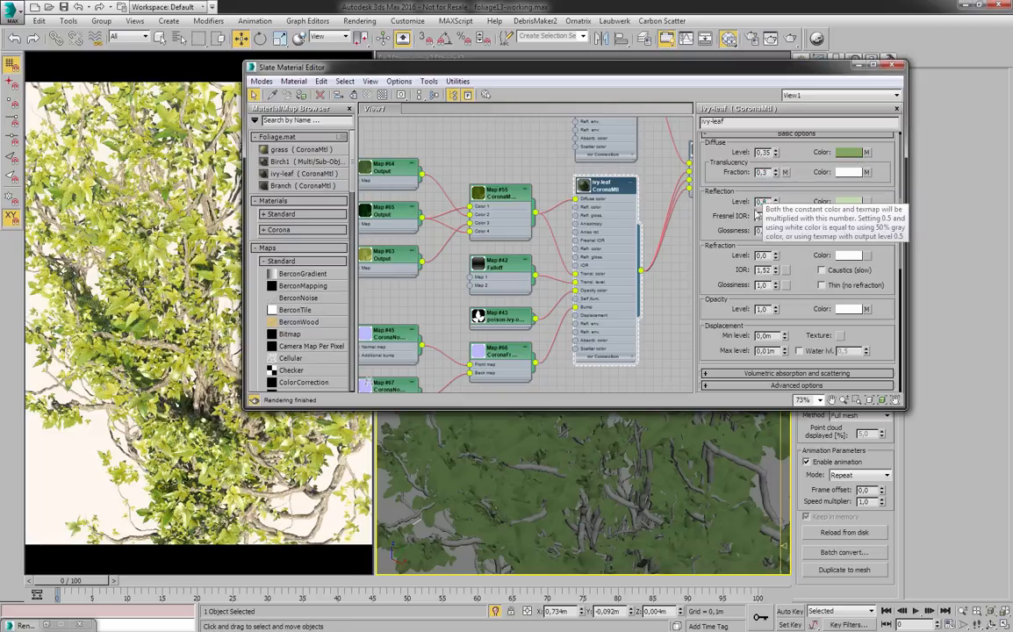
{"action": "left_click_drag", "start_coordinate": [770, 256], "coordinate": [744, 253]}
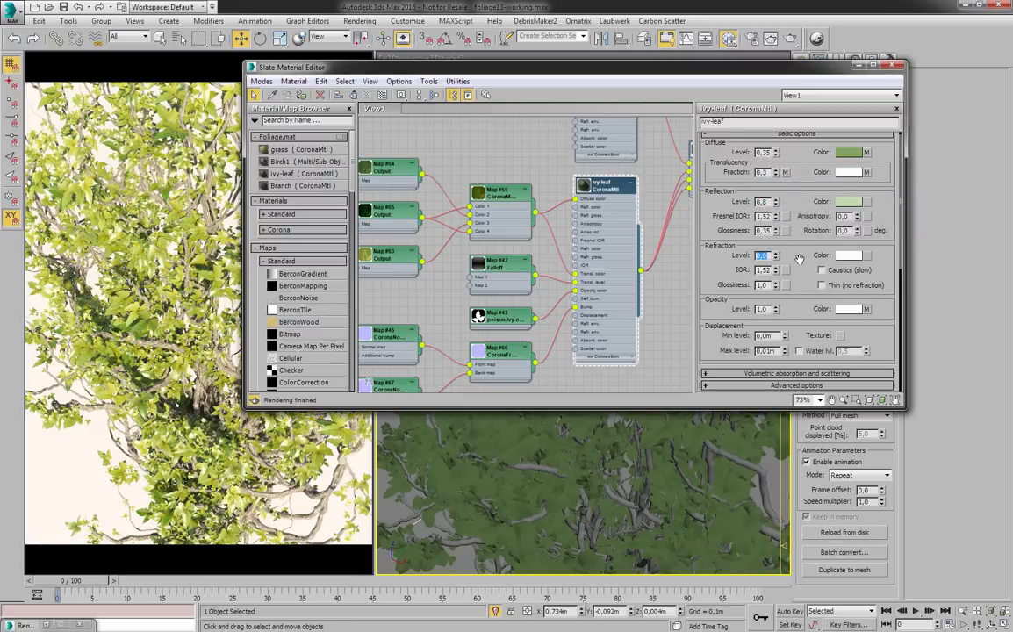
{"action": "scroll", "coordinate": [799, 258], "scroll_direction": "down", "scroll_amount": 10}
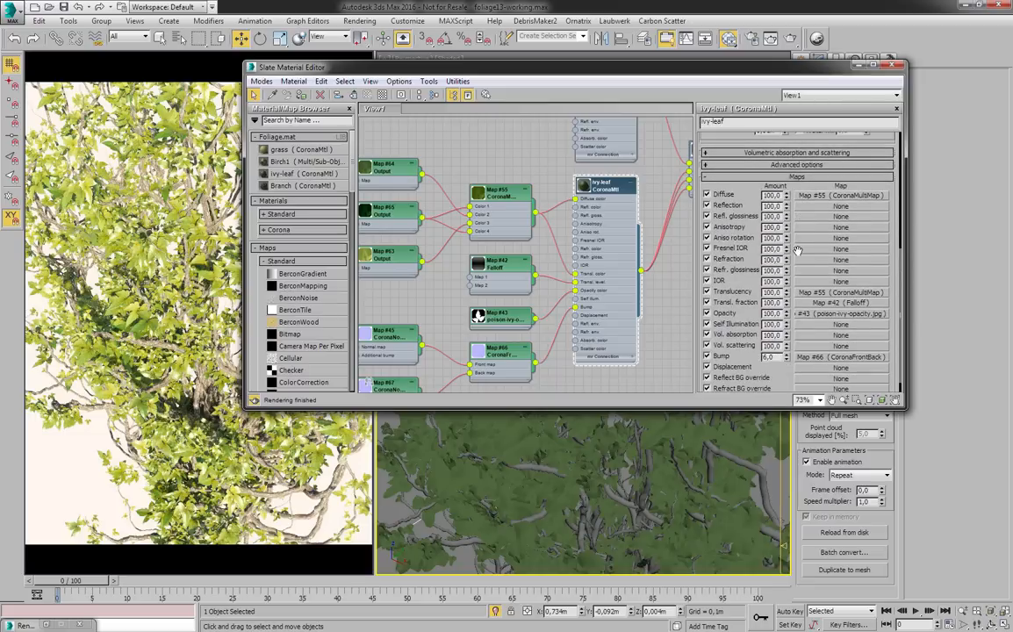
{"action": "double_click", "coordinate": [767, 357]}
{"action": "type", "text": "6"}
{"action": "key", "text": "Return"}
{"action": "scroll", "coordinate": [702, 324], "scroll_direction": "down", "scroll_amount": 1}
{"action": "scroll", "coordinate": [444, 232], "scroll_direction": "up", "scroll_amount": 3}
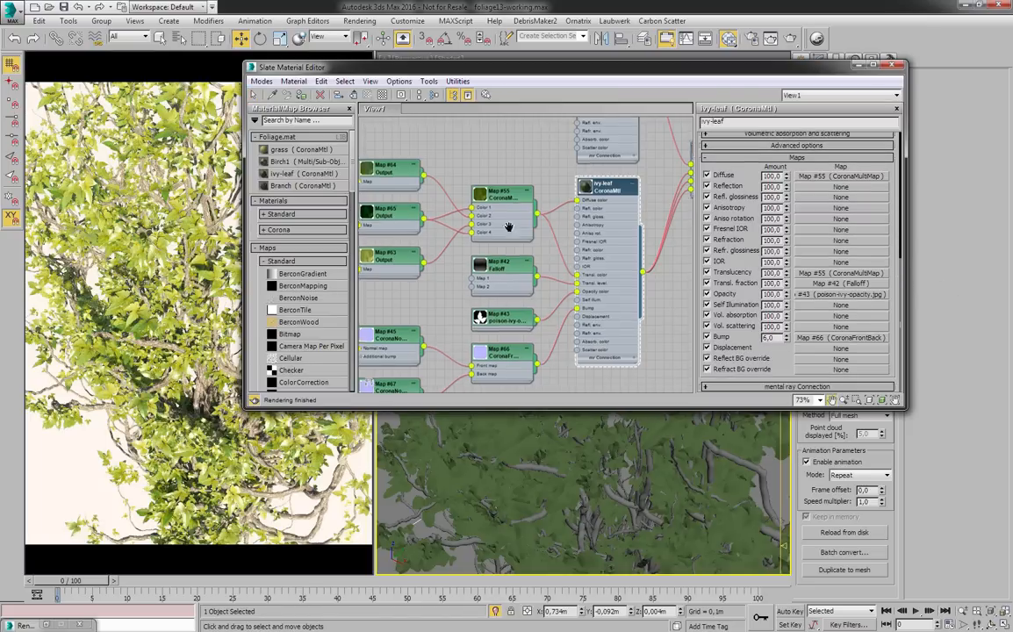
- Inspect the CoronaMultiMap feeding the leaf's diffuse and translucency color, and trace its inputs back to the source bitmap
{"action": "middle_click_drag", "start_coordinate": [492, 246], "coordinate": [493, 273]}
{"action": "double_click", "coordinate": [611, 229]}
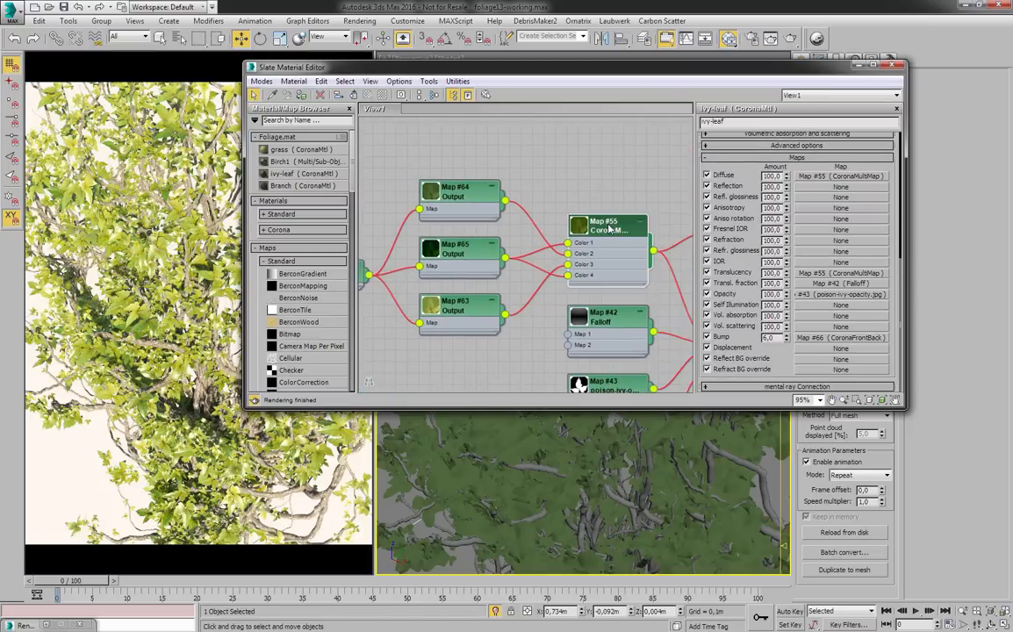
{"action": "middle_click_drag", "start_coordinate": [626, 256], "coordinate": [510, 248]}
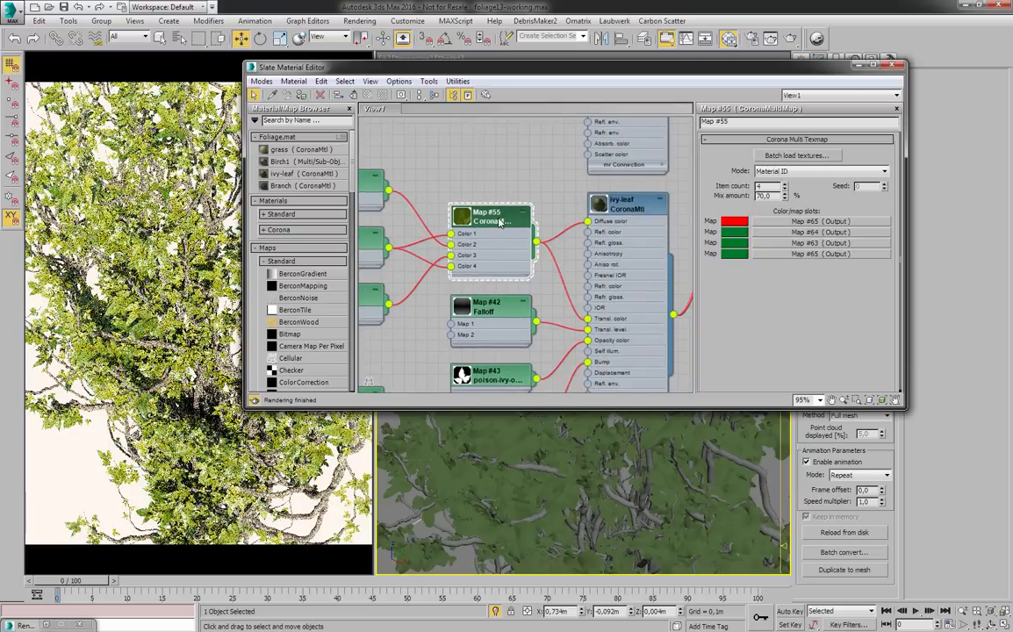
{"action": "scroll", "coordinate": [571, 259], "scroll_direction": "up", "scroll_amount": 1}
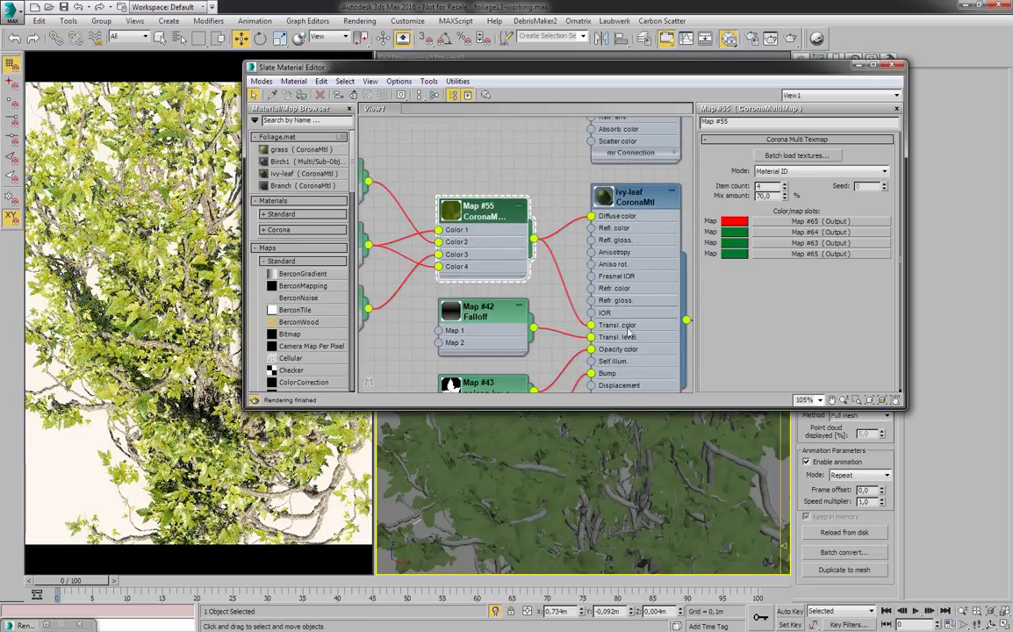
{"action": "middle_click_drag", "start_coordinate": [418, 248], "coordinate": [603, 237]}
{"action": "middle_click_drag", "start_coordinate": [534, 233], "coordinate": [607, 243]}
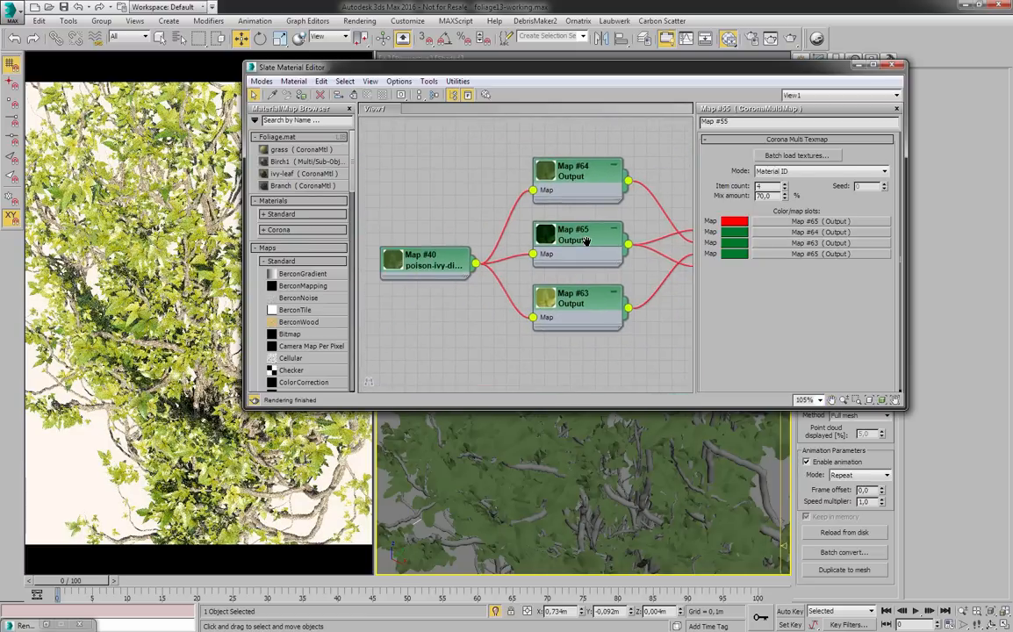
- Enlarge the poison-ivy-diff-fixed.jpg node preview and inspect the three Output maps that vary this bitmap
{"action": "double_click", "coordinate": [412, 252]}
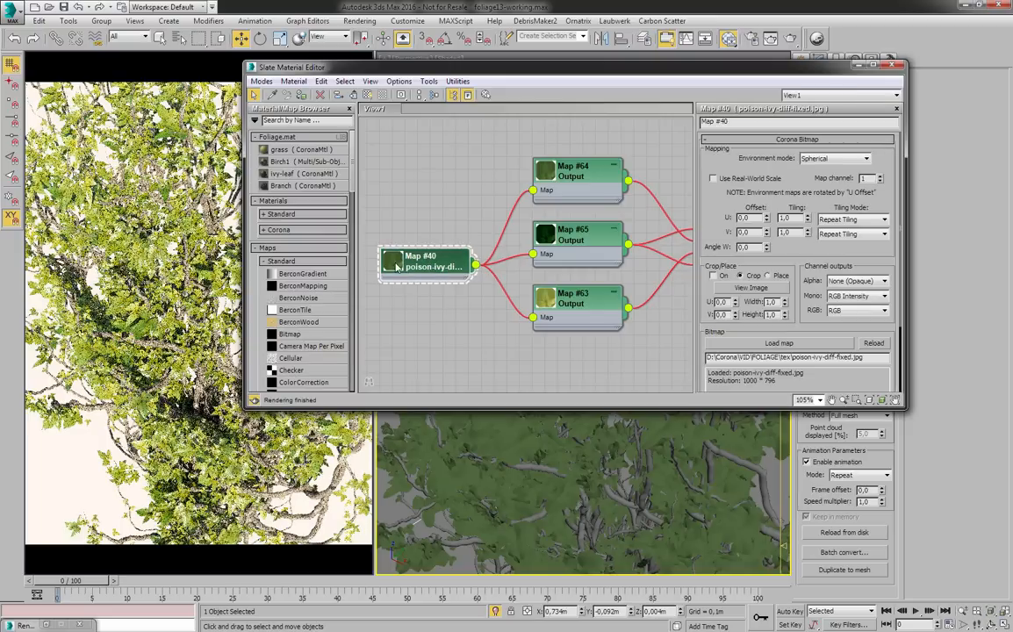
{"action": "double_click", "coordinate": [394, 263]}
{"action": "double_click", "coordinate": [575, 175]}
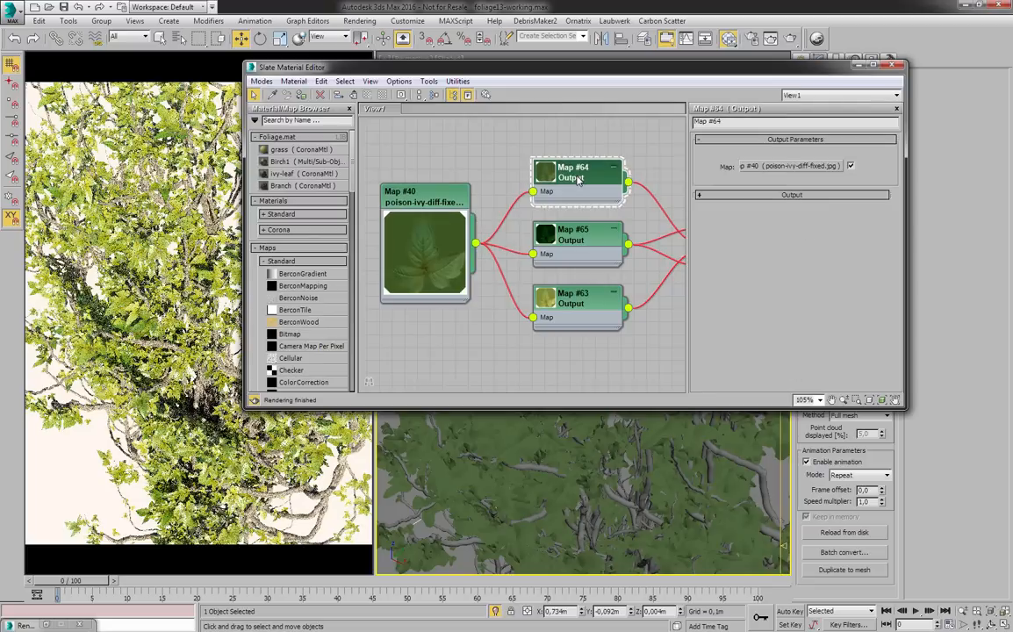
{"action": "left_click", "coordinate": [773, 194]}
{"action": "middle_click_drag", "start_coordinate": [629, 241], "coordinate": [535, 247]}
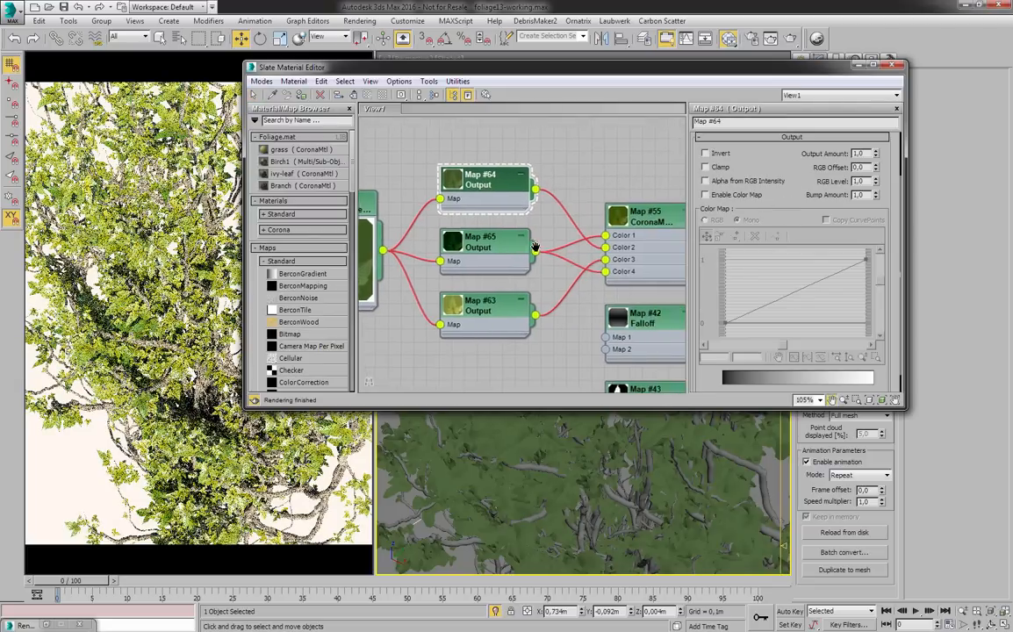
{"action": "scroll", "coordinate": [537, 249], "scroll_direction": "down", "scroll_amount": 1}
{"action": "double_click", "coordinate": [492, 244]}
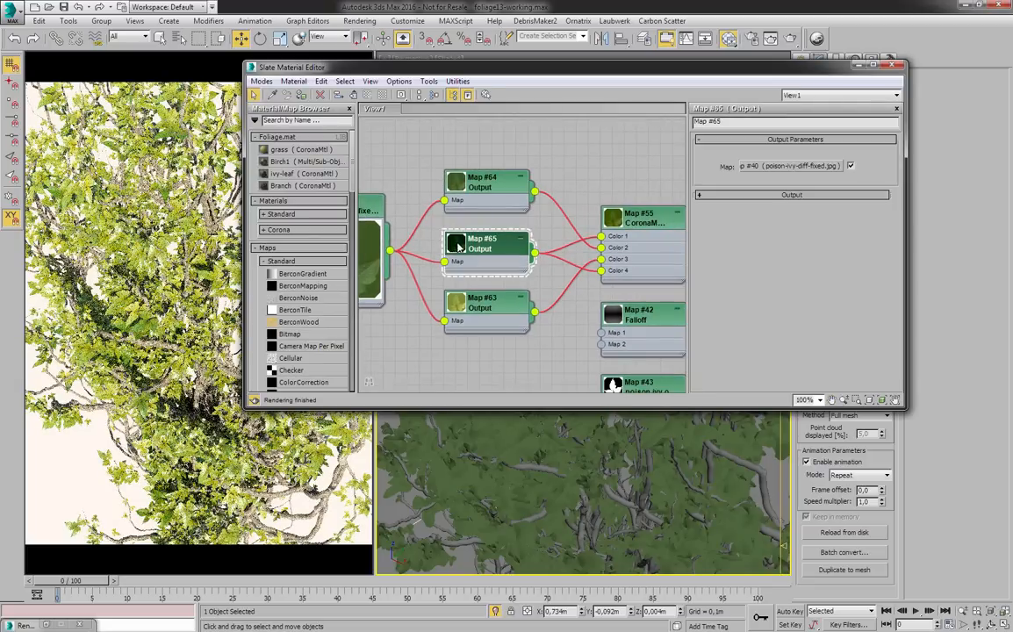
{"action": "double_click", "coordinate": [479, 303]}
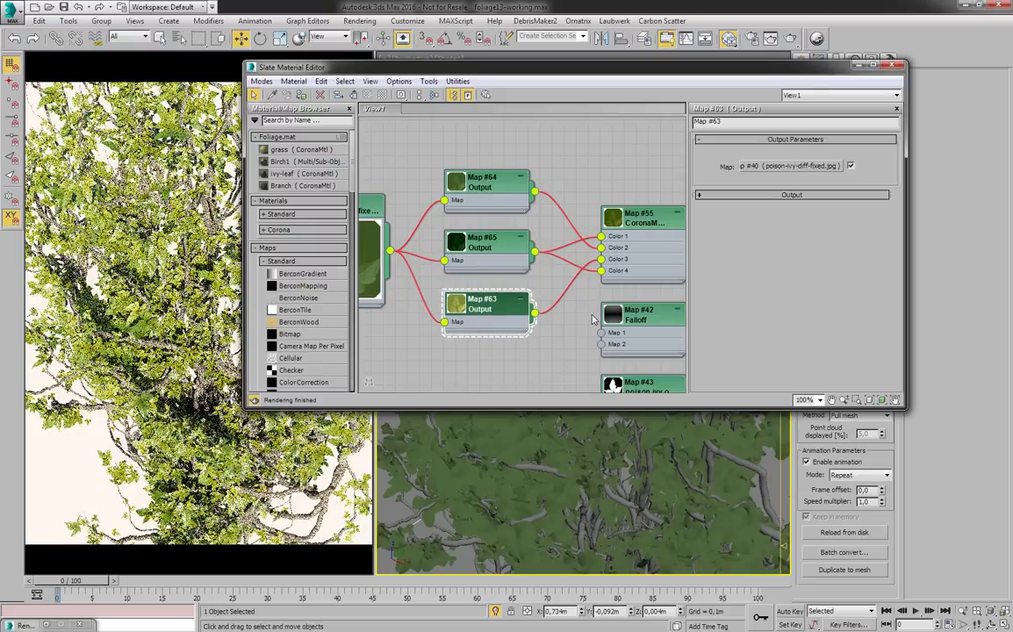
- Review the CoronaMultiMap's Material ID settings and check its first slot's color without changing it
{"action": "middle_click_drag", "start_coordinate": [595, 320], "coordinate": [509, 270]}
{"action": "double_click", "coordinate": [570, 165]}
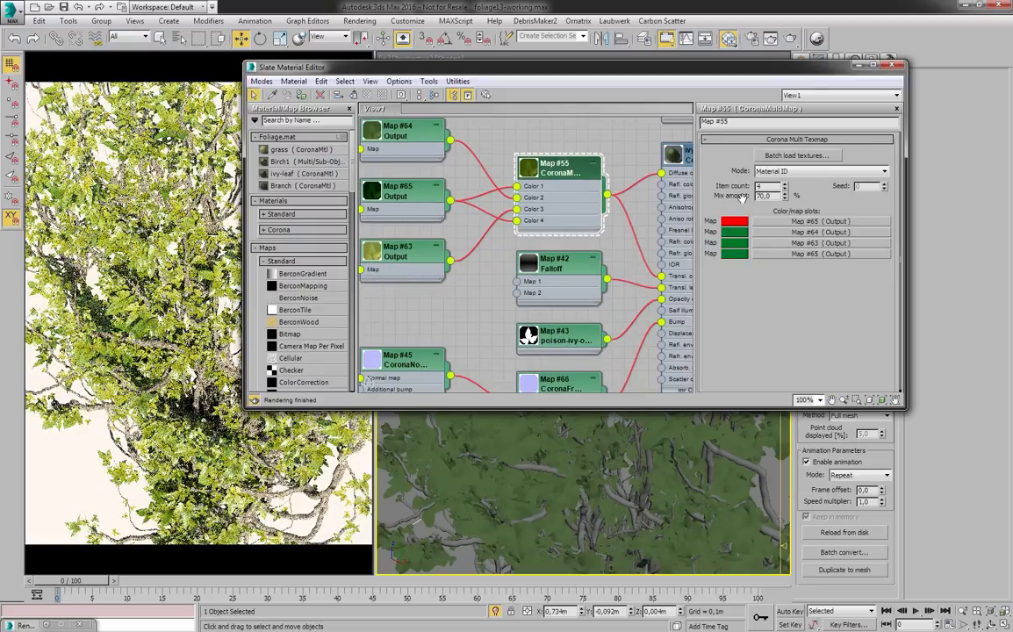
{"action": "left_click", "coordinate": [729, 225]}
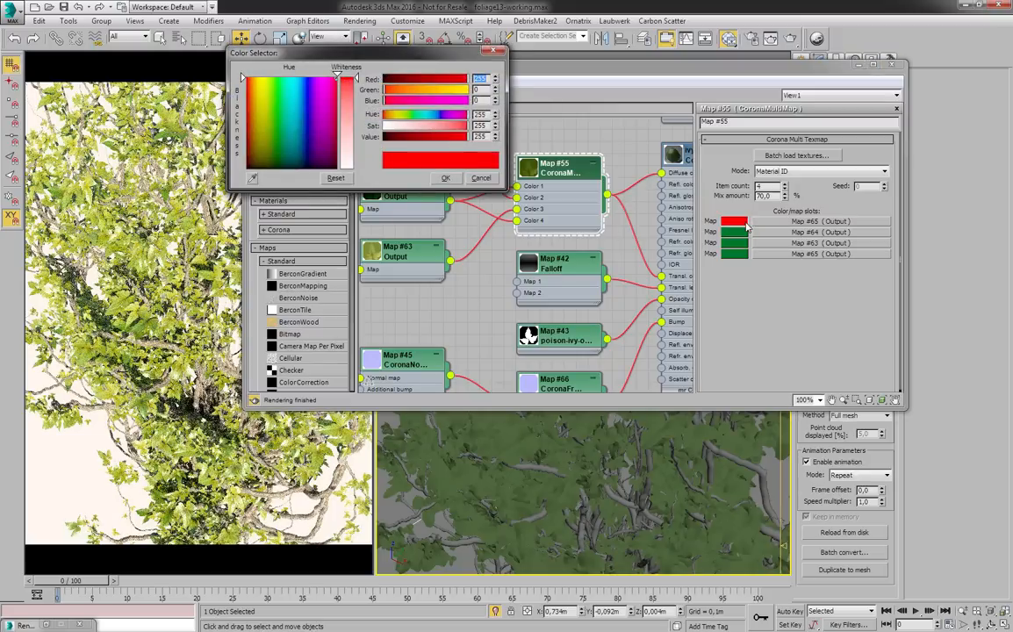
{"action": "left_click", "coordinate": [481, 177]}
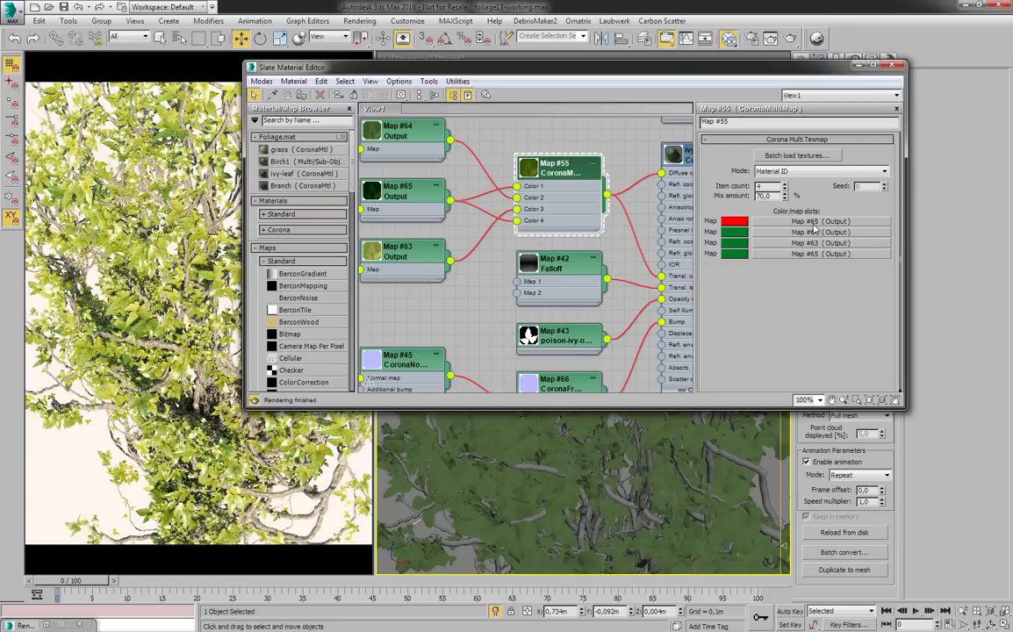
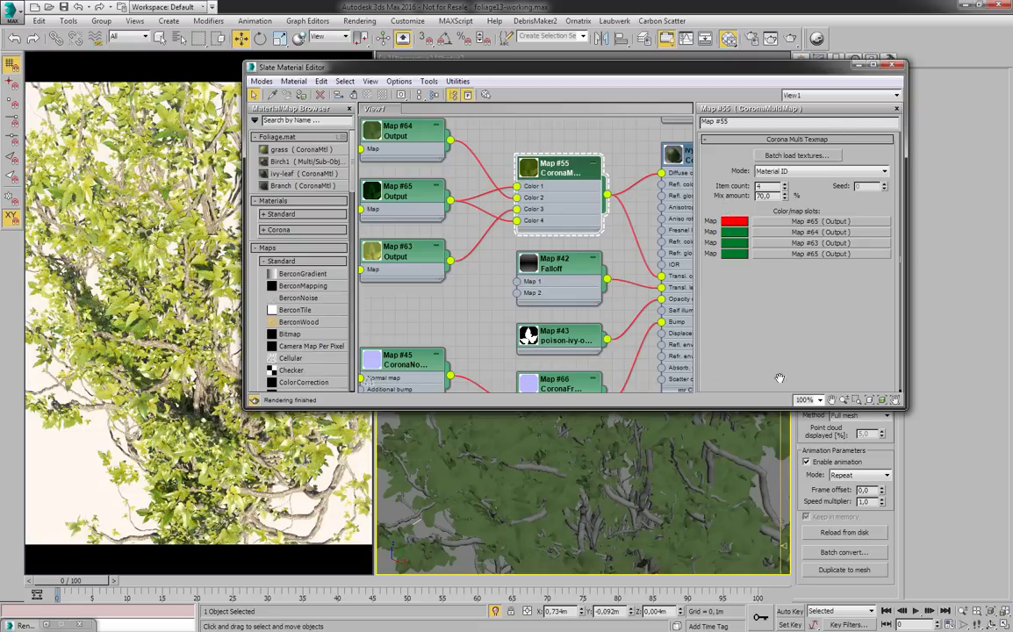
- Clear the map from the CoronaMultiMap's red first slot and set the mix amount to 25%
{"action": "middle_click_drag", "start_coordinate": [726, 471], "coordinate": [671, 441], "text": "alt"}
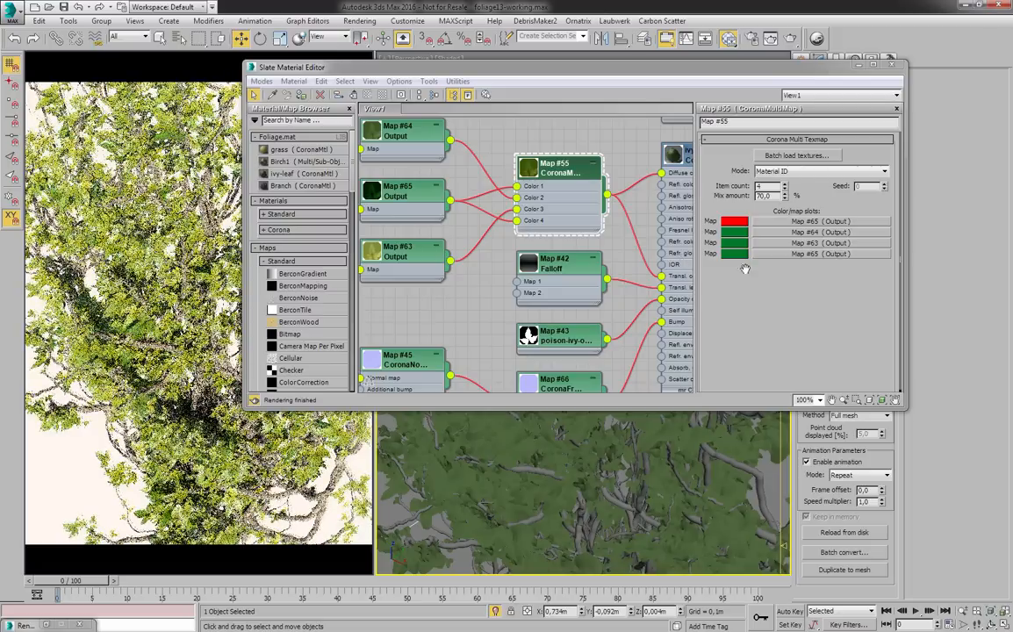
{"action": "right_click", "coordinate": [762, 221]}
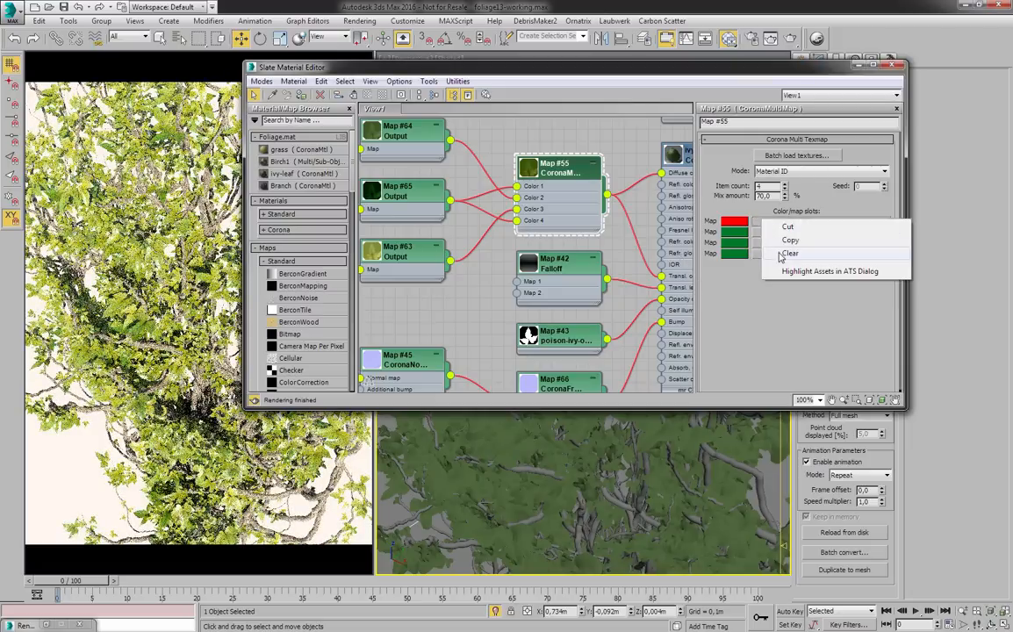
{"action": "left_click", "coordinate": [781, 254]}
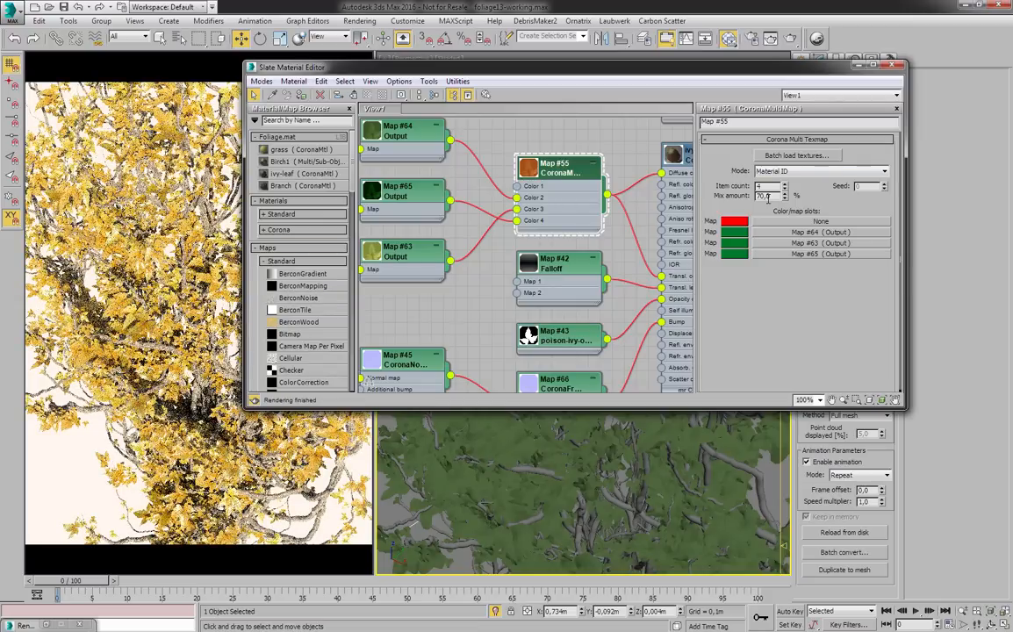
{"action": "double_click", "coordinate": [768, 195]}
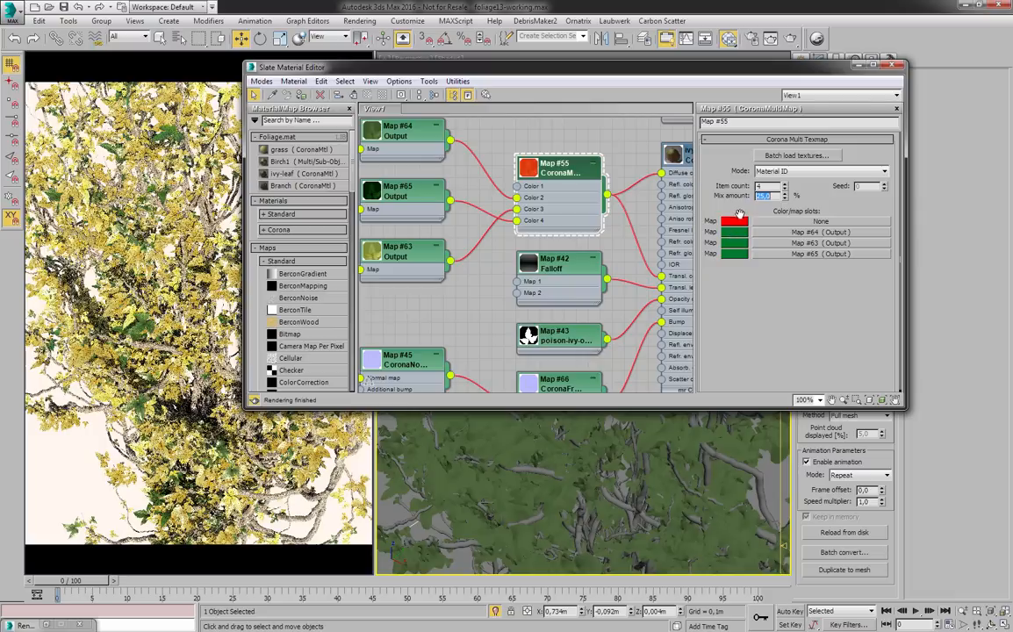
- Change the first slot color of the CoronaMultiMap from red to pure blue
{"action": "left_click_drag", "start_coordinate": [739, 196], "coordinate": [738, 188]}
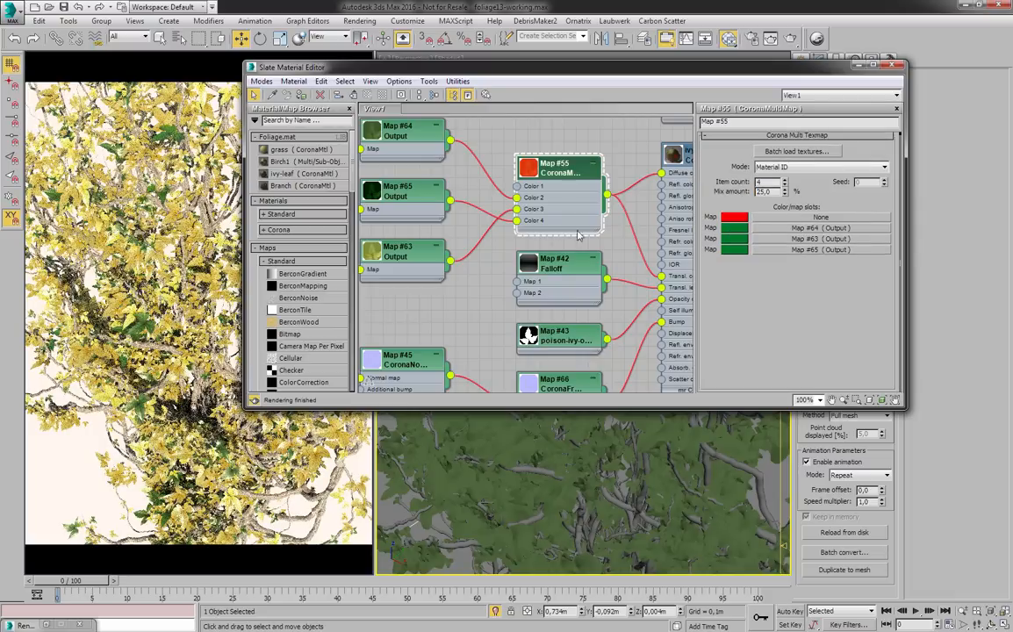
{"action": "left_click", "coordinate": [726, 219]}
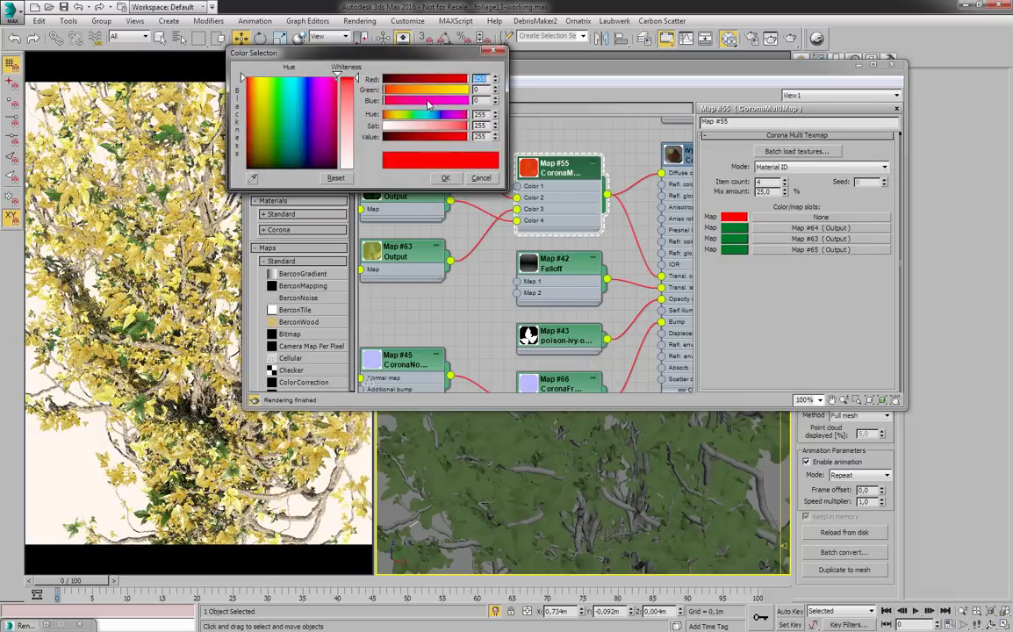
{"action": "left_click_drag", "start_coordinate": [427, 101], "coordinate": [470, 101]}
{"action": "left_click_drag", "start_coordinate": [414, 81], "coordinate": [381, 81]}
{"action": "left_click", "coordinate": [445, 178]}
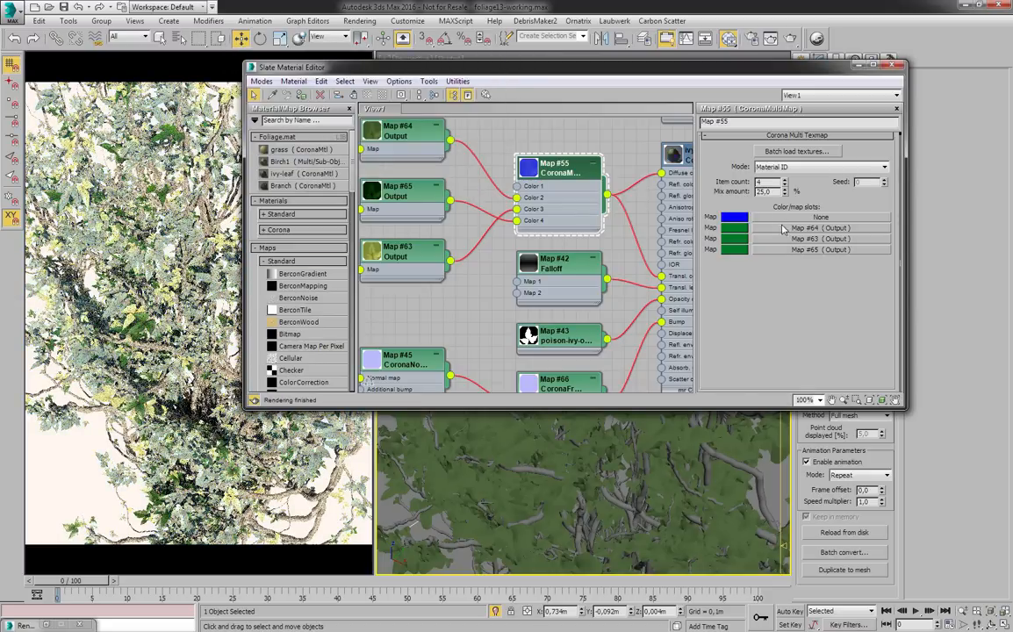
- Undo the slot color, mix amount and cleared-map changes made to the CoronaMultiMap
{"action": "key", "text": "ctrl+z"}
{"action": "key", "text": "ctrl+z"}
{"action": "key", "text": "ctrl+z"}
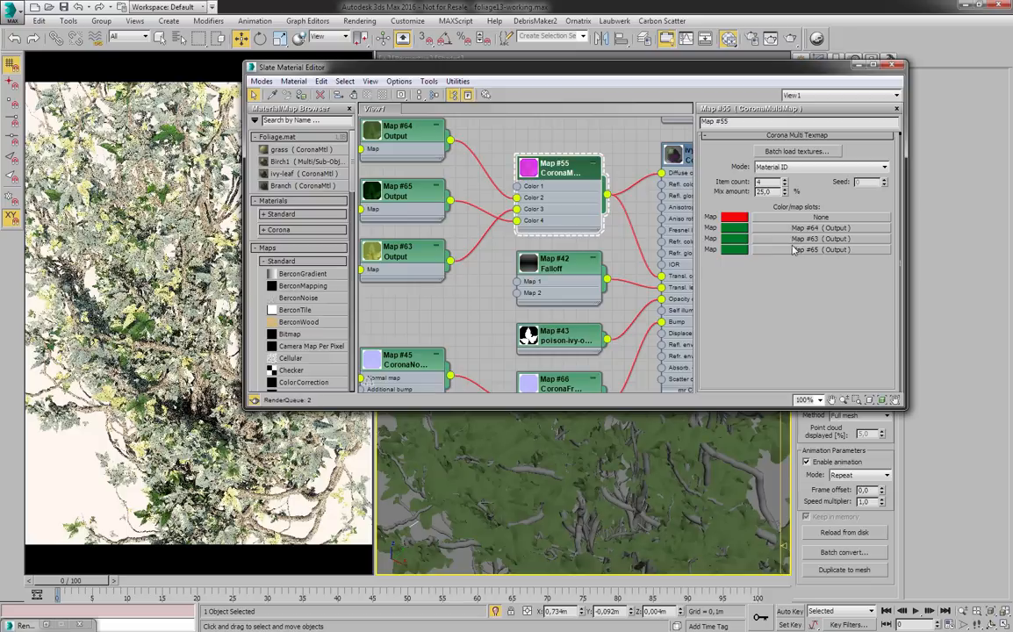
{"action": "key", "text": "ctrl+z"}
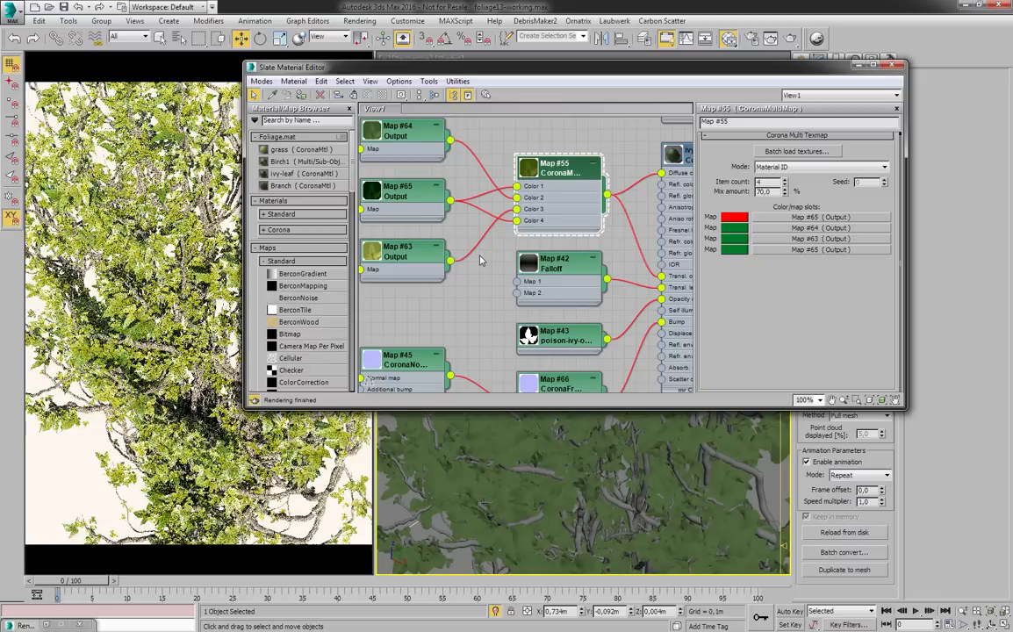
- Examine the Falloff map's parameters and the list of maps used by the ivy-leaf material
{"action": "middle_click_drag", "start_coordinate": [467, 251], "coordinate": [486, 259]}
{"action": "scroll", "coordinate": [495, 257], "scroll_direction": "down", "scroll_amount": 1}
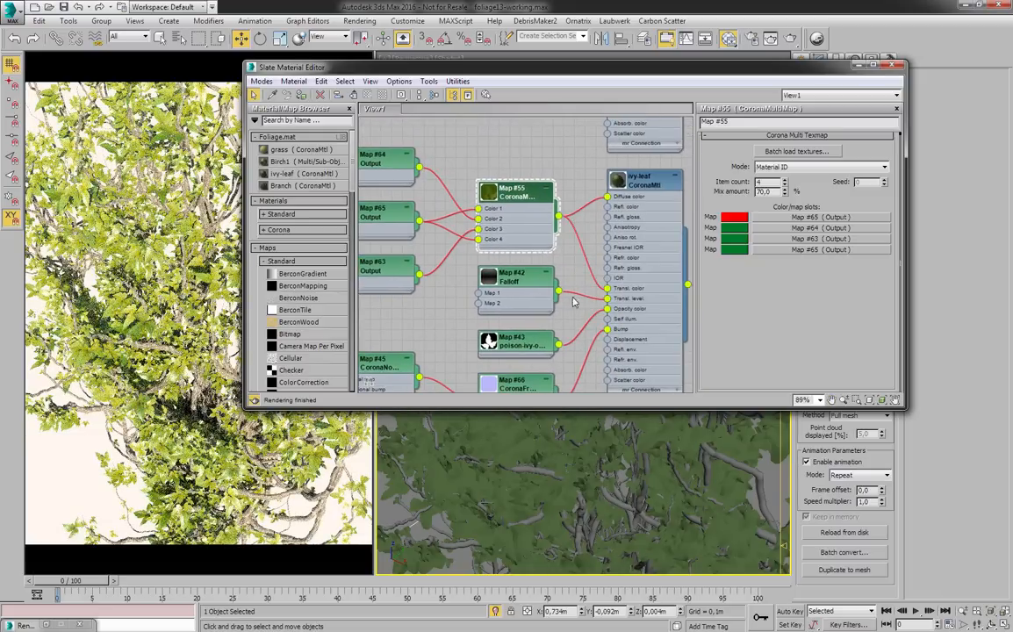
{"action": "middle_click_drag", "start_coordinate": [573, 302], "coordinate": [516, 261]}
{"action": "left_click", "coordinate": [454, 236]}
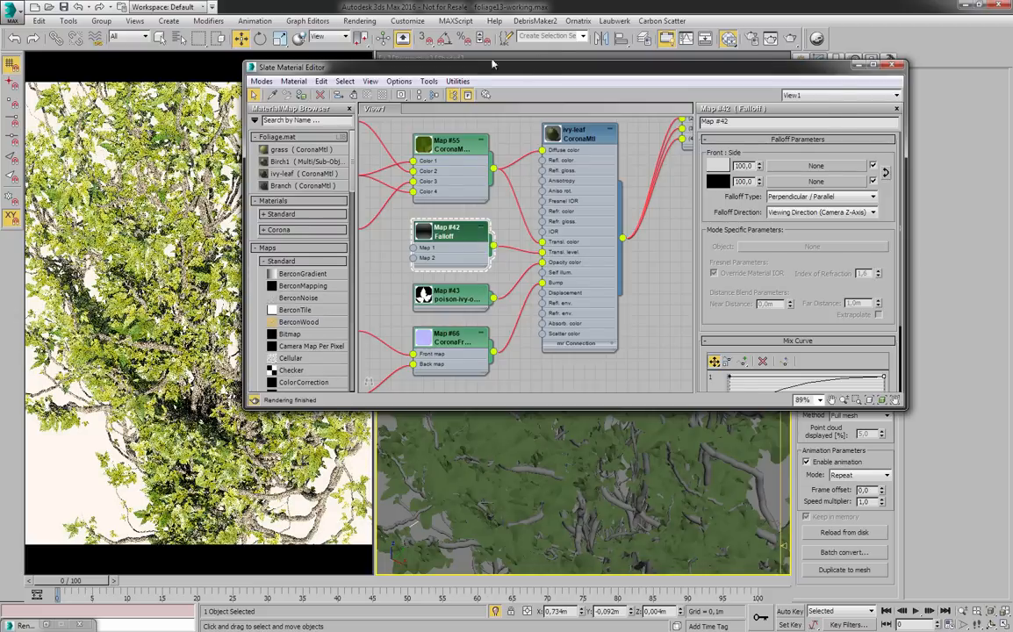
{"action": "left_click_drag", "start_coordinate": [562, 67], "coordinate": [492, 53]}
{"action": "double_click", "coordinate": [541, 120]}
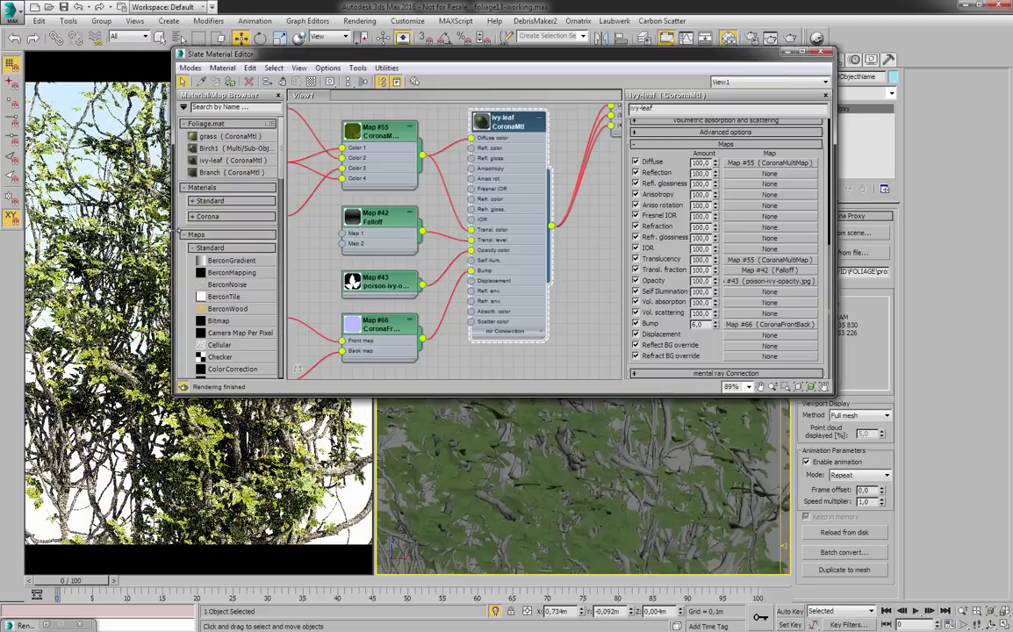
- Narrow the Slate Material Editor to uncover the interactive render and frame the ivy leaves up close
{"action": "left_click_drag", "start_coordinate": [174, 228], "coordinate": [367, 228]}
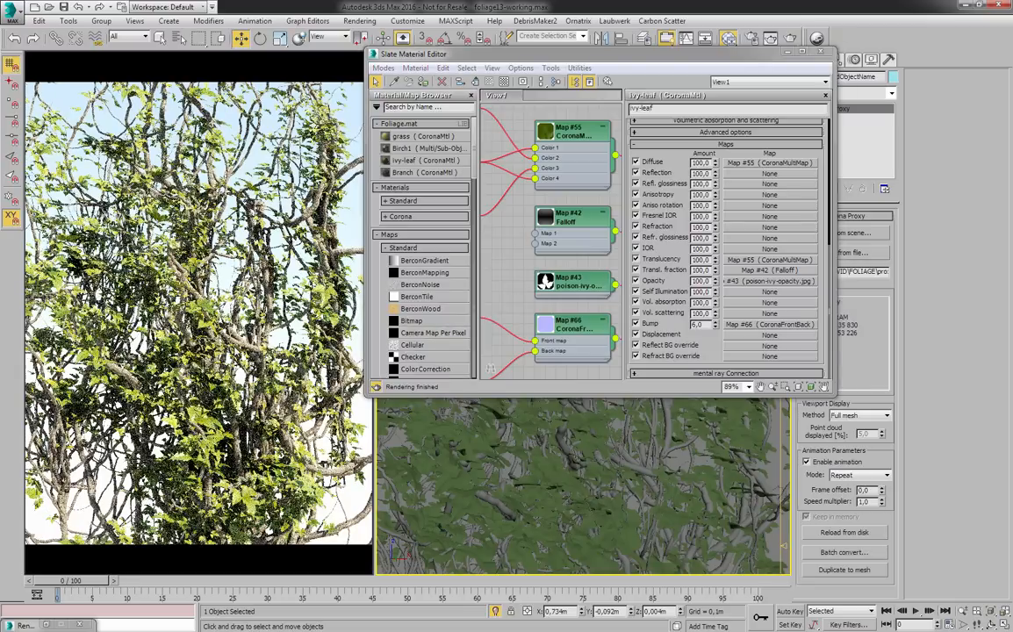
{"action": "scroll", "coordinate": [622, 429], "scroll_direction": "up", "scroll_amount": 3}
{"action": "scroll", "coordinate": [623, 429], "scroll_direction": "up", "scroll_amount": 2}
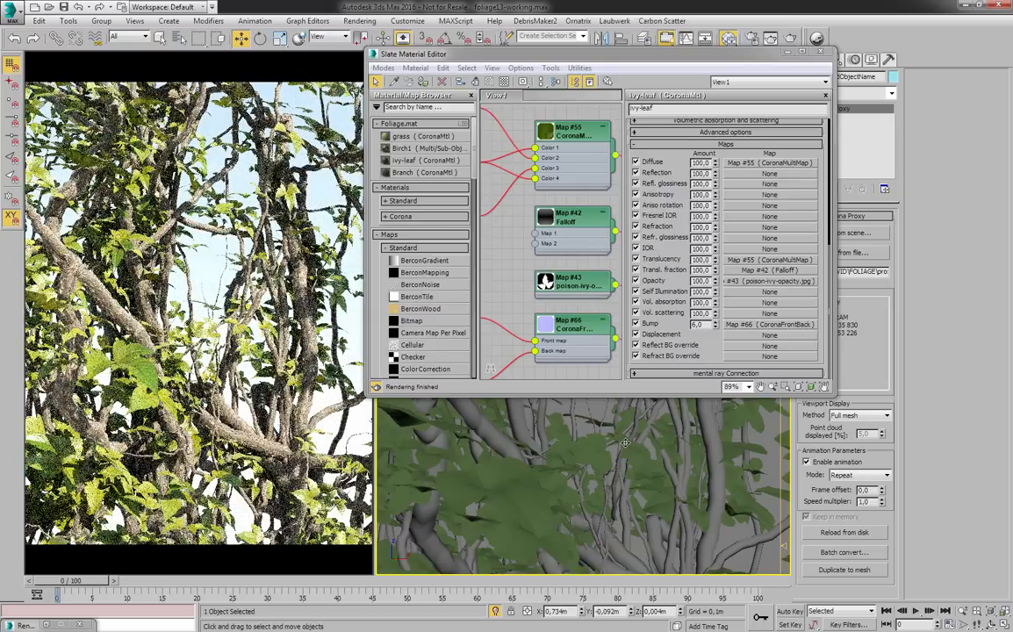
- Try disconnecting the Falloff map from the ivy-leaf material's translucency level, and open the Falloff parameters
{"action": "middle_click_drag", "start_coordinate": [587, 211], "coordinate": [542, 219]}
{"action": "scroll", "coordinate": [544, 218], "scroll_direction": "down", "scroll_amount": 1}
{"action": "mouse_move", "coordinate": [592, 142]}
{"action": "middle_mouse_down"}
{"action": "mouse_move", "coordinate": [551, 161]}
{"action": "mouse_move", "coordinate": [561, 175]}
{"action": "mouse_move", "coordinate": [593, 164]}
{"action": "middle_mouse_up"}
{"action": "scroll", "coordinate": [591, 275], "scroll_direction": "up", "scroll_amount": 1}
{"action": "middle_click_drag", "start_coordinate": [604, 272], "coordinate": [581, 264]}
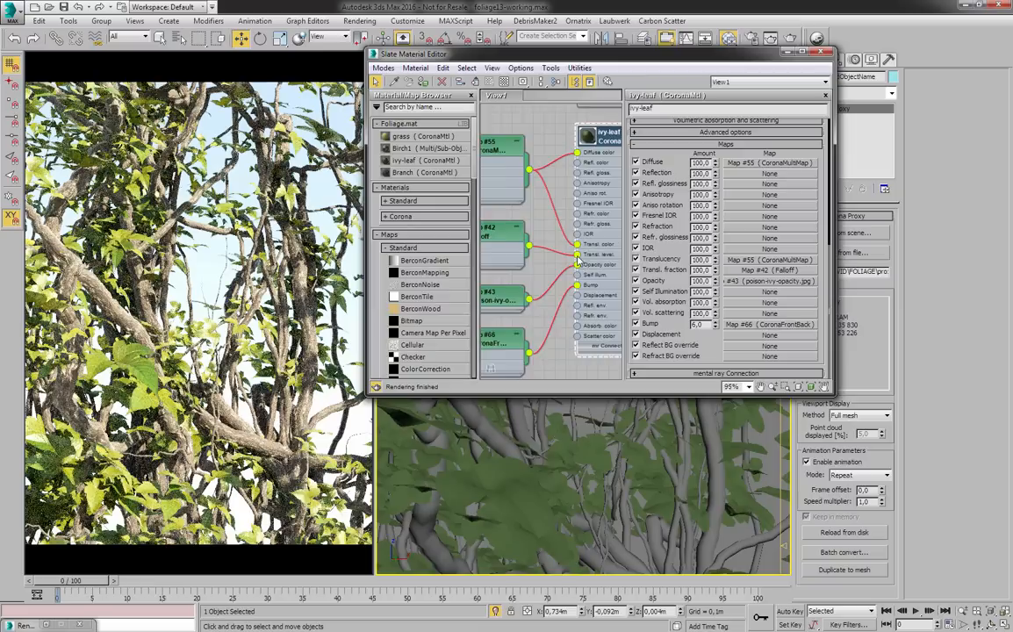
{"action": "scroll", "coordinate": [581, 262], "scroll_direction": "up", "scroll_amount": 1}
{"action": "left_click_drag", "start_coordinate": [580, 261], "coordinate": [554, 259]}
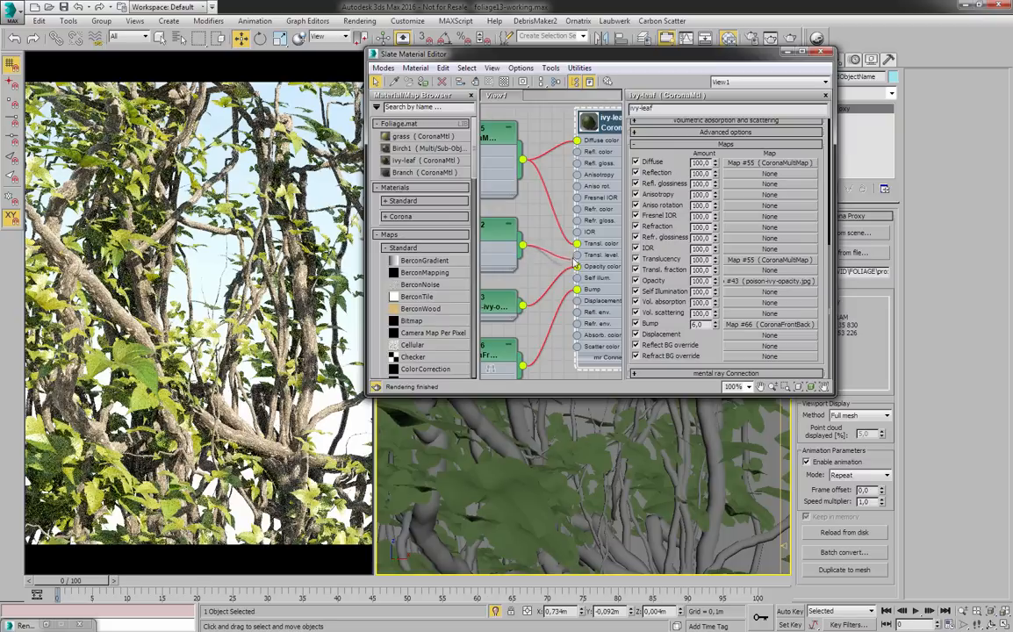
{"action": "left_click_drag", "start_coordinate": [575, 263], "coordinate": [578, 255]}
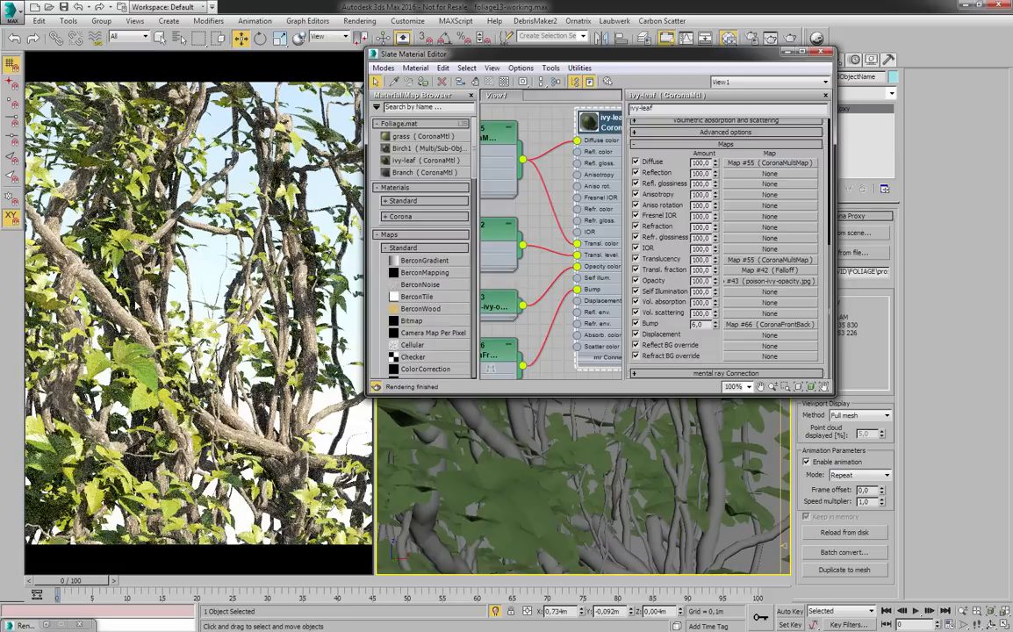
{"action": "left_click_drag", "start_coordinate": [576, 257], "coordinate": [553, 267]}
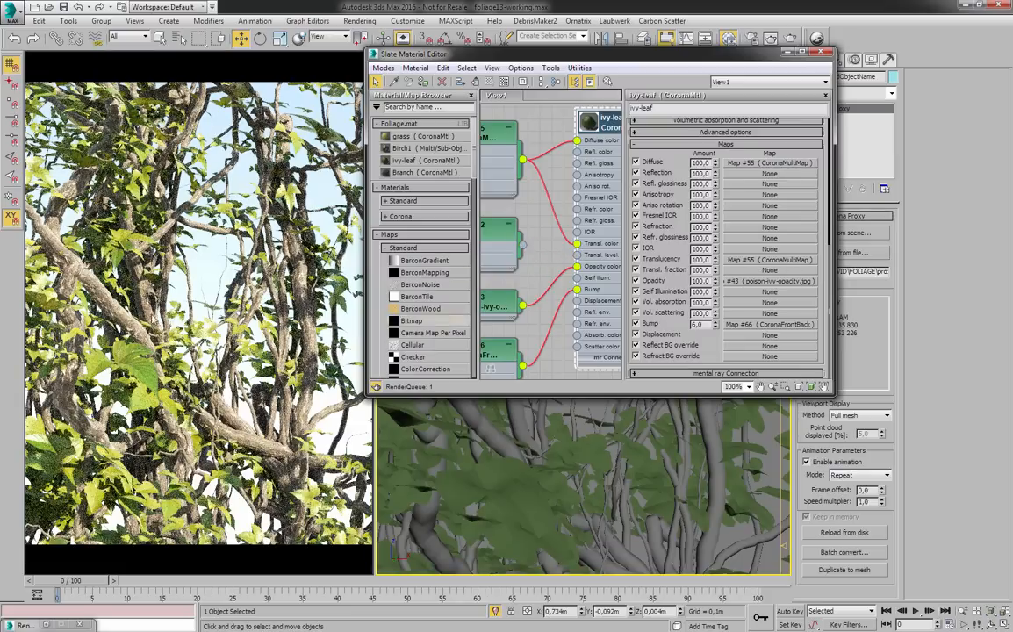
{"action": "middle_click_drag", "start_coordinate": [492, 230], "coordinate": [579, 245]}
{"action": "left_click", "coordinate": [567, 244]}
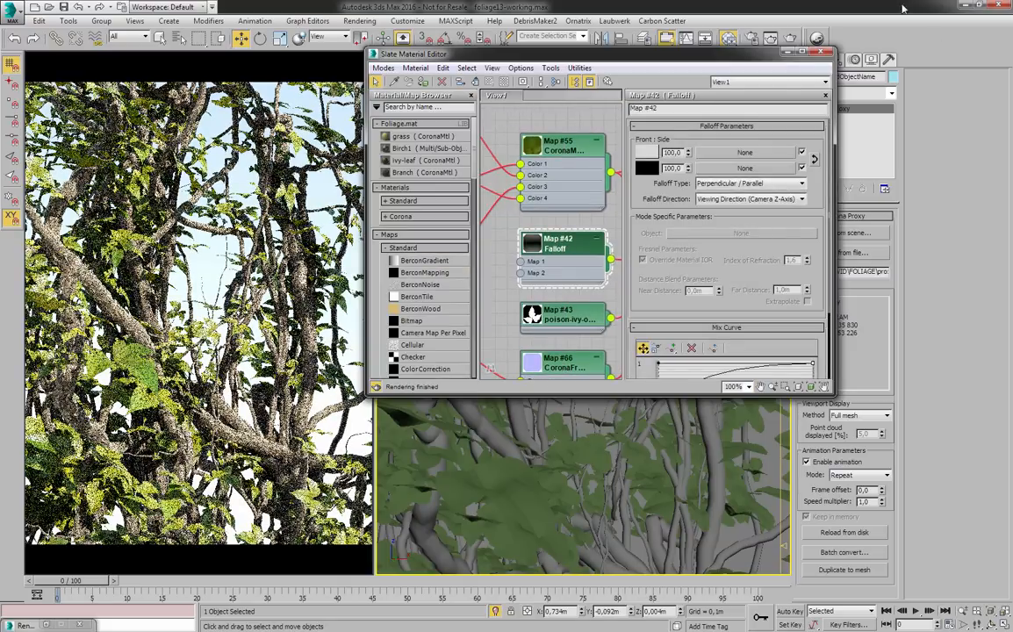
- Close the material editor, deselect the ivy and examine its backlit outer leaves close up in the interactive render
{"action": "left_click", "coordinate": [729, 38]}
{"action": "key", "text": "z"}
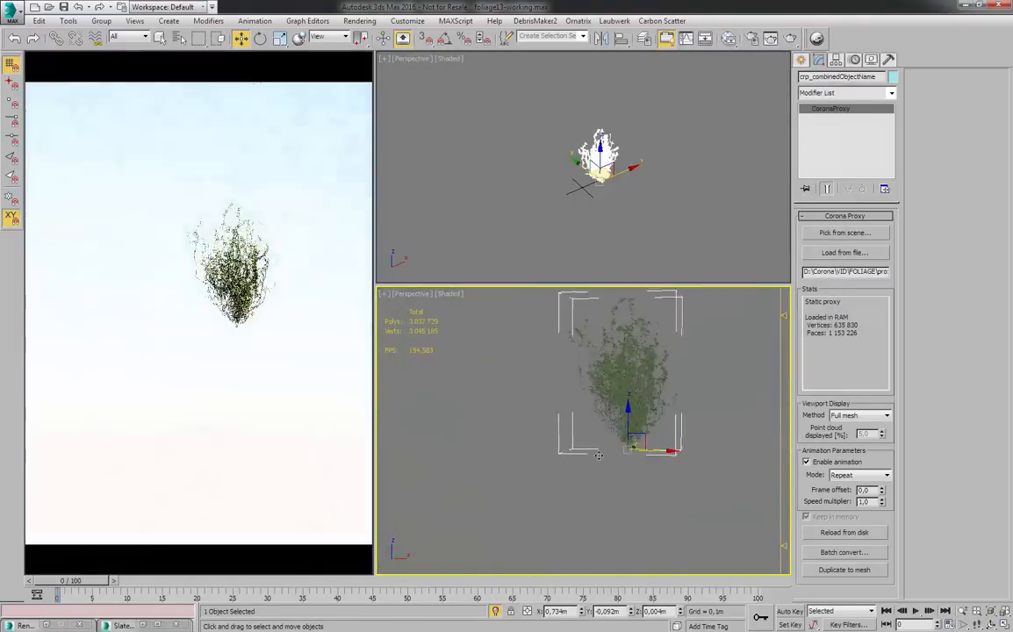
{"action": "scroll", "coordinate": [639, 379], "scroll_direction": "up", "scroll_amount": 5}
{"action": "left_click", "coordinate": [686, 308]}
{"action": "middle_click_drag", "start_coordinate": [603, 433], "coordinate": [649, 481]}
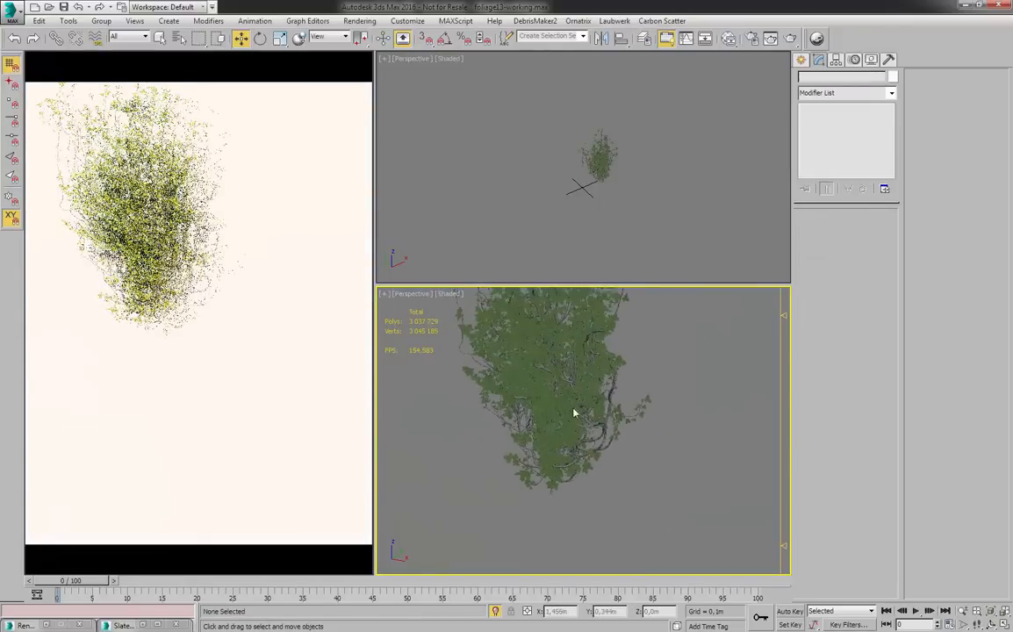
{"action": "scroll", "coordinate": [569, 392], "scroll_direction": "up", "scroll_amount": 3}
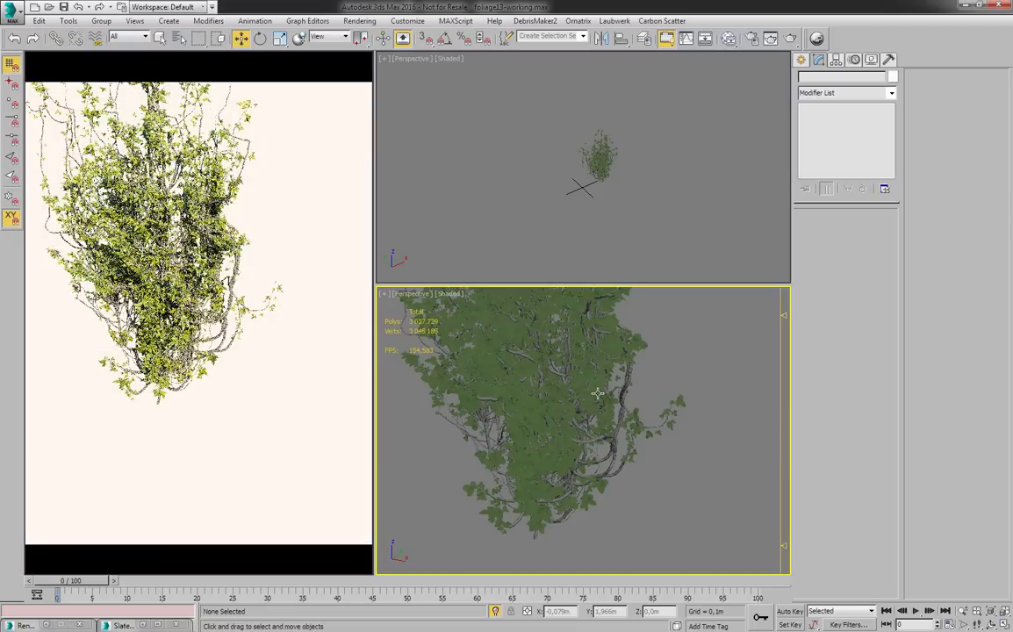
{"action": "scroll", "coordinate": [617, 389], "scroll_direction": "up", "scroll_amount": 8}
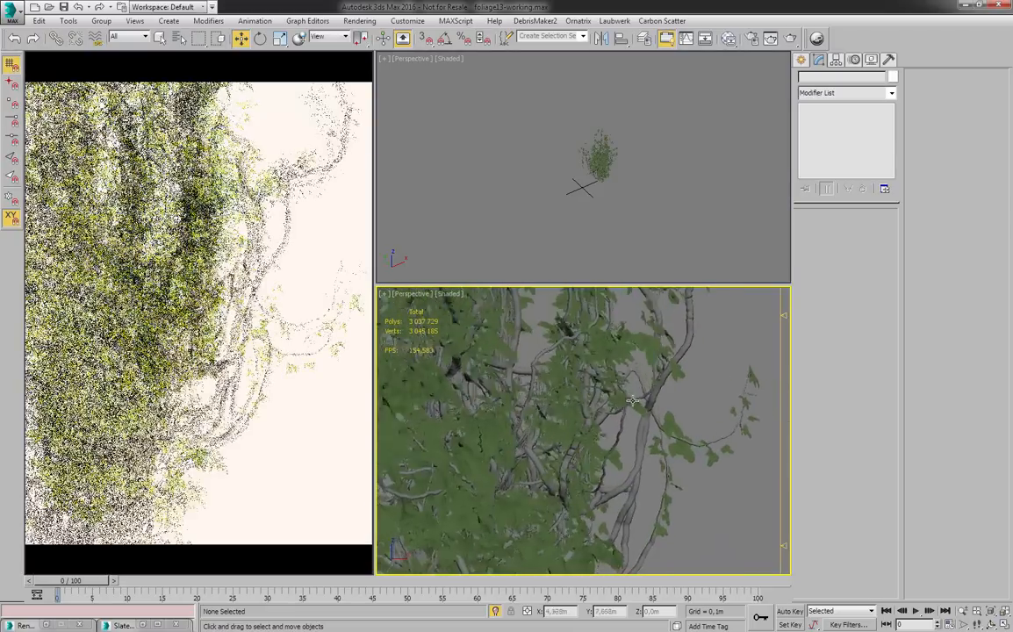
{"action": "middle_click_drag", "start_coordinate": [674, 373], "coordinate": [522, 366], "text": "alt"}
{"action": "scroll", "coordinate": [616, 396], "scroll_direction": "up", "scroll_amount": 3}
{"action": "scroll", "coordinate": [604, 385], "scroll_direction": "up", "scroll_amount": 6}
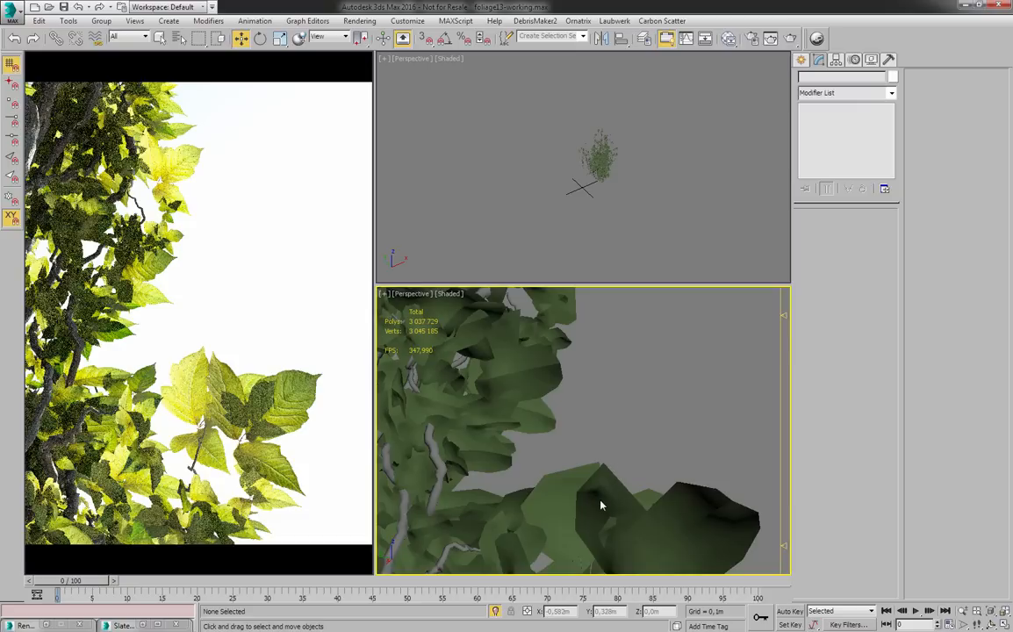
- Examine the ivy leaves from another angle to compare their translucency against the light
{"action": "scroll", "coordinate": [665, 453], "scroll_direction": "down", "scroll_amount": 1}
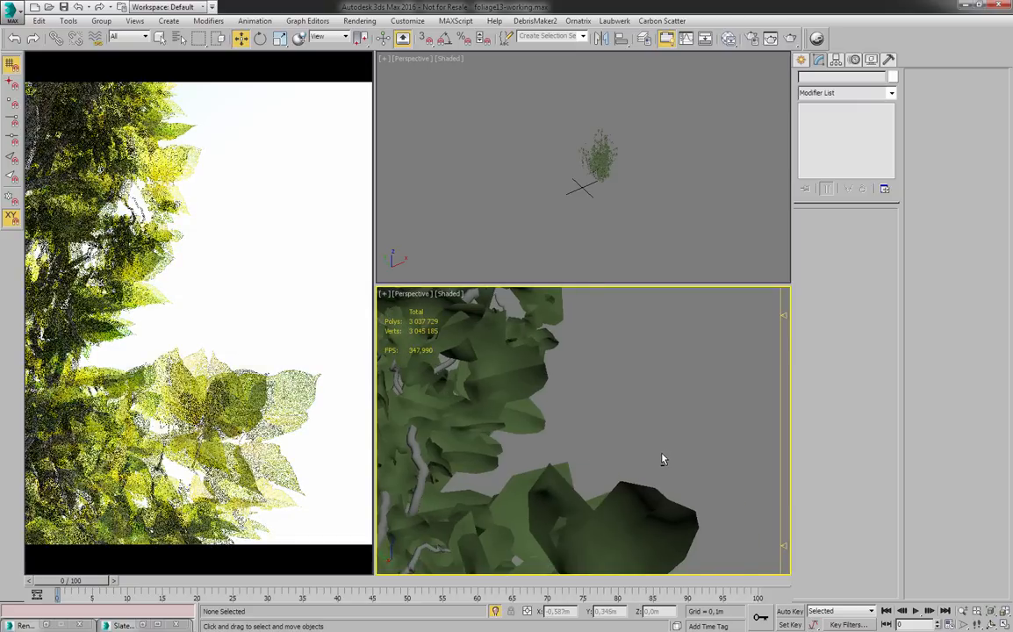
{"action": "middle_click_drag", "start_coordinate": [662, 453], "coordinate": [479, 507], "text": "alt"}
{"action": "middle_click_drag", "start_coordinate": [536, 454], "coordinate": [466, 497]}
{"action": "scroll", "coordinate": [478, 489], "scroll_direction": "up", "scroll_amount": 3}
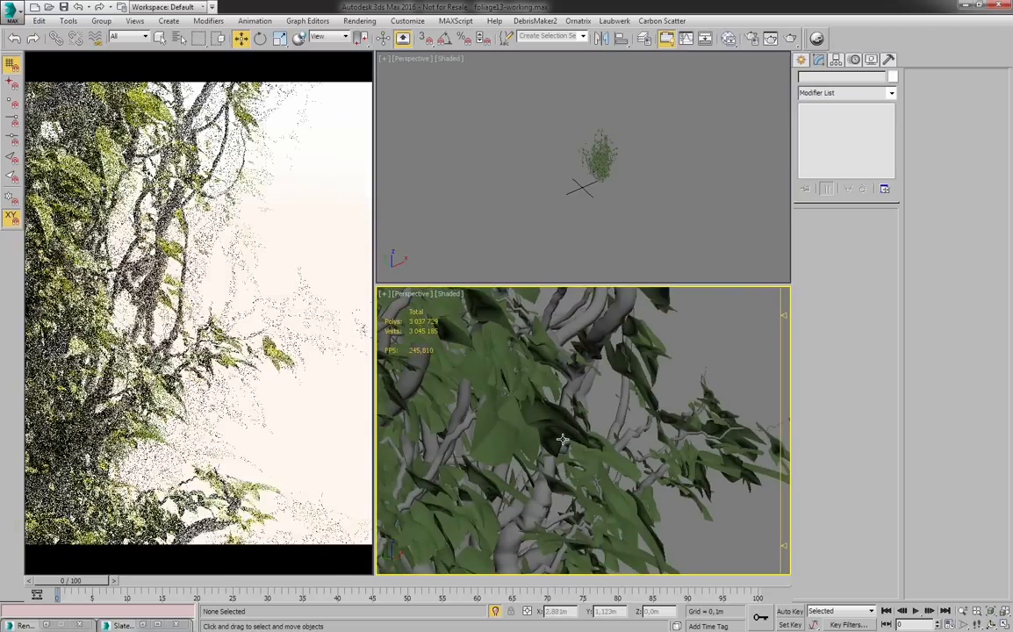
{"action": "middle_click_drag", "start_coordinate": [565, 442], "coordinate": [626, 401], "text": "alt"}
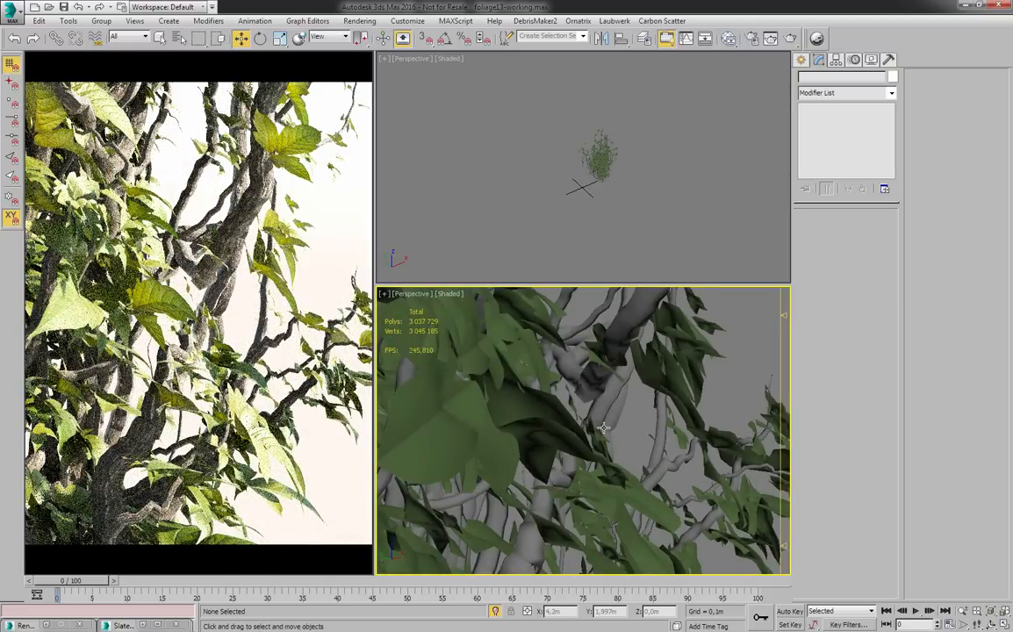
- Create a sphere with a radius of about 0.247 m beside the ivy plant
{"action": "scroll", "coordinate": [603, 428], "scroll_direction": "down", "scroll_amount": 6}
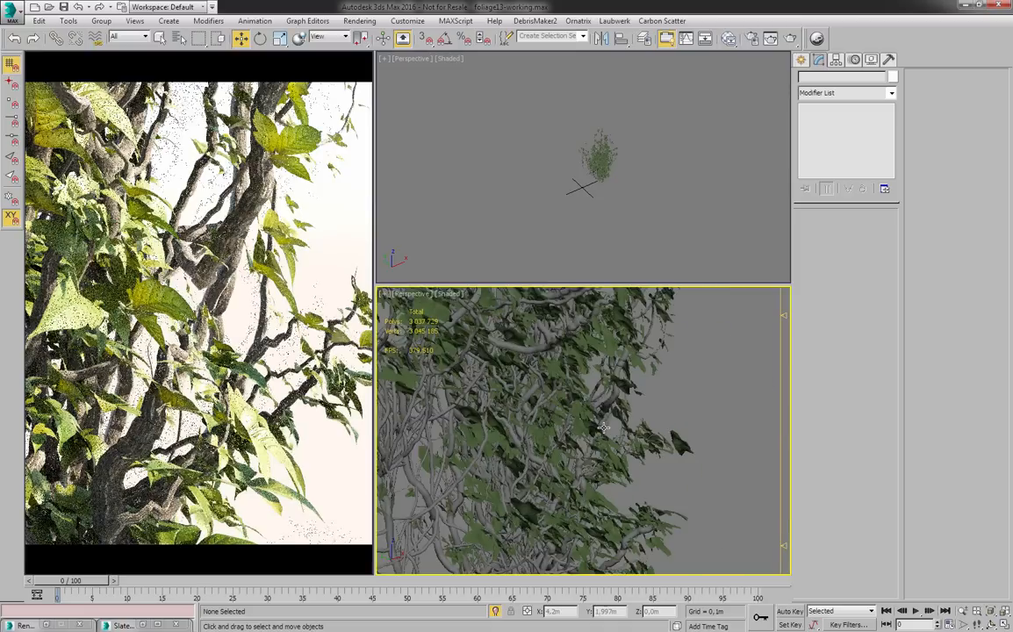
{"action": "middle_click_drag", "start_coordinate": [582, 457], "coordinate": [541, 492], "text": "alt"}
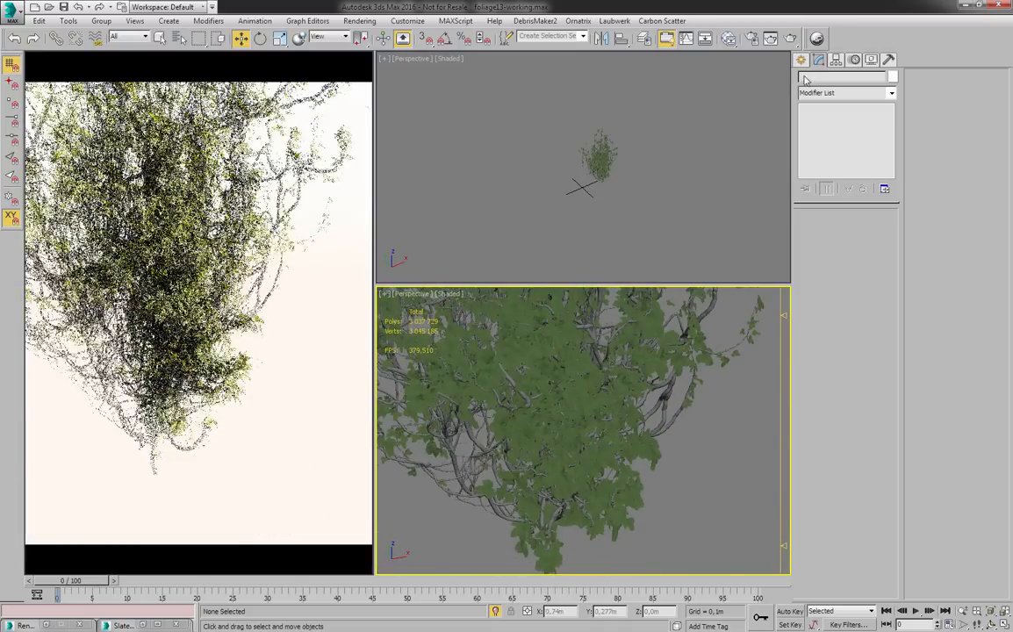
{"action": "left_click", "coordinate": [800, 59]}
{"action": "left_click", "coordinate": [821, 149]}
{"action": "middle_click_drag", "start_coordinate": [621, 450], "coordinate": [487, 454]}
{"action": "left_click_drag", "start_coordinate": [632, 443], "coordinate": [685, 409]}
{"action": "key", "text": "w"}
- Add a Slice modifier set to Remove Top to the sphere, leaving an open bowl, and inspect its inside
{"action": "left_click", "coordinate": [823, 64]}
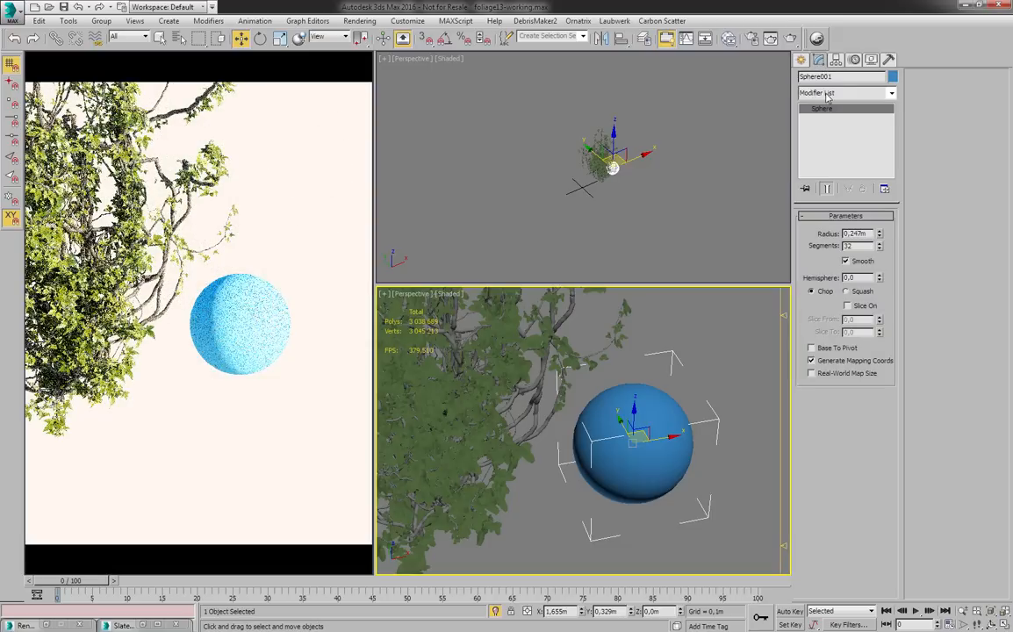
{"action": "left_click", "coordinate": [827, 94]}
{"action": "type", "text": "sl"}
{"action": "key", "text": "Return"}
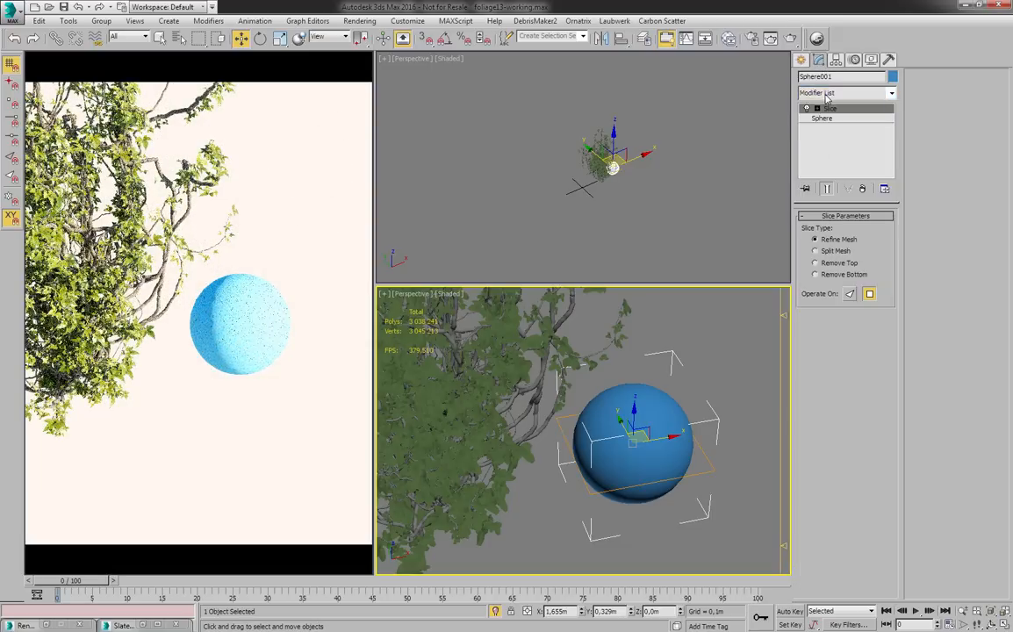
{"action": "scroll", "coordinate": [622, 479], "scroll_direction": "up", "scroll_amount": 5}
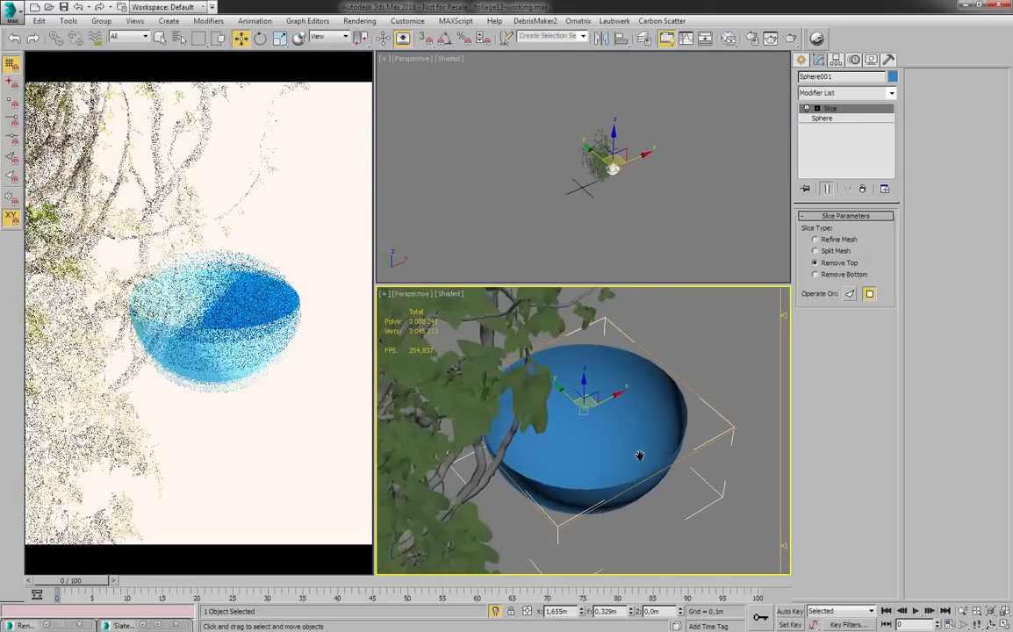
{"action": "scroll", "coordinate": [640, 458], "scroll_direction": "up", "scroll_amount": 5}
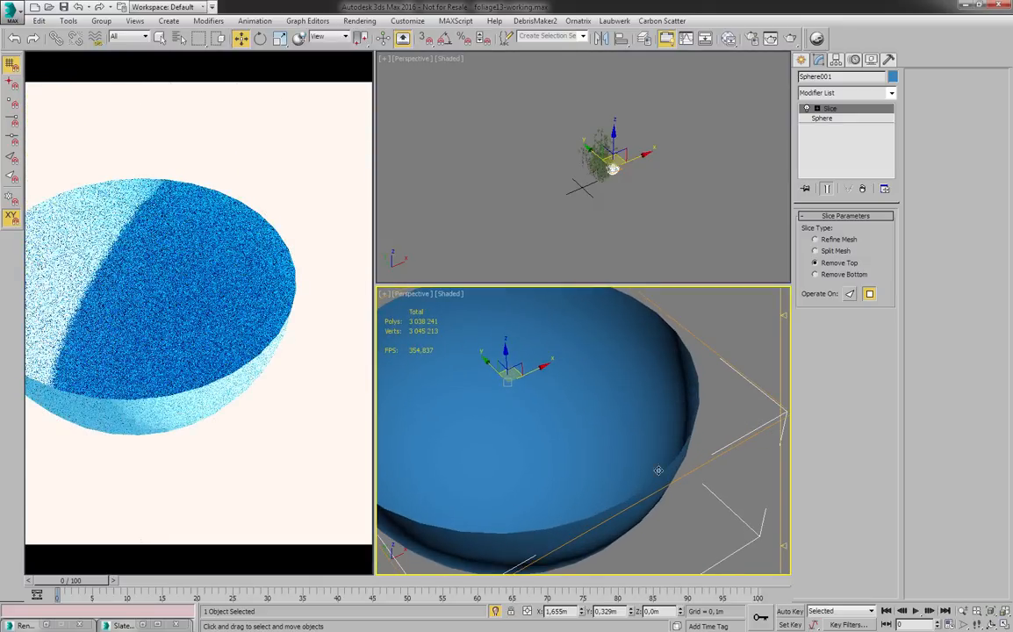
{"action": "mouse_move", "coordinate": [665, 469]}
{"action": "middle_mouse_down", "text": "alt"}
{"action": "mouse_move", "coordinate": [639, 435]}
{"action": "mouse_move", "coordinate": [658, 472]}
{"action": "middle_mouse_up", "text": "alt"}
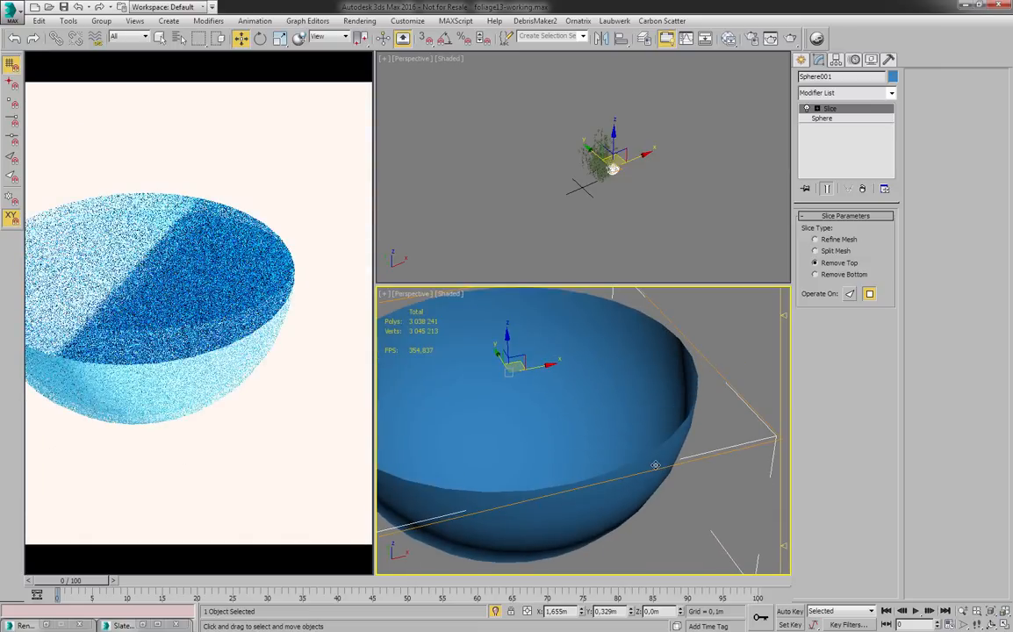
- Assign the ivy-leaf material to the sliced sphere and switch its Diffuse map off and back on
{"action": "key", "text": "m"}
{"action": "middle_click_drag", "start_coordinate": [616, 173], "coordinate": [521, 173]}
{"action": "scroll", "coordinate": [521, 172], "scroll_direction": "down", "scroll_amount": 1}
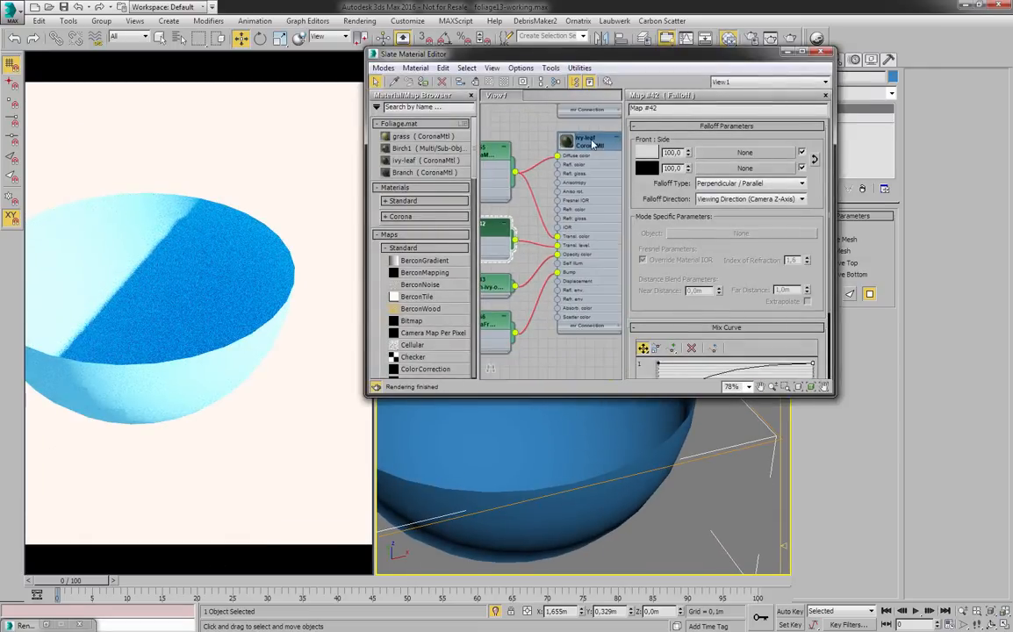
{"action": "double_click", "coordinate": [589, 141]}
{"action": "left_click", "coordinate": [426, 81]}
{"action": "left_click_drag", "start_coordinate": [421, 54], "coordinate": [462, 36]}
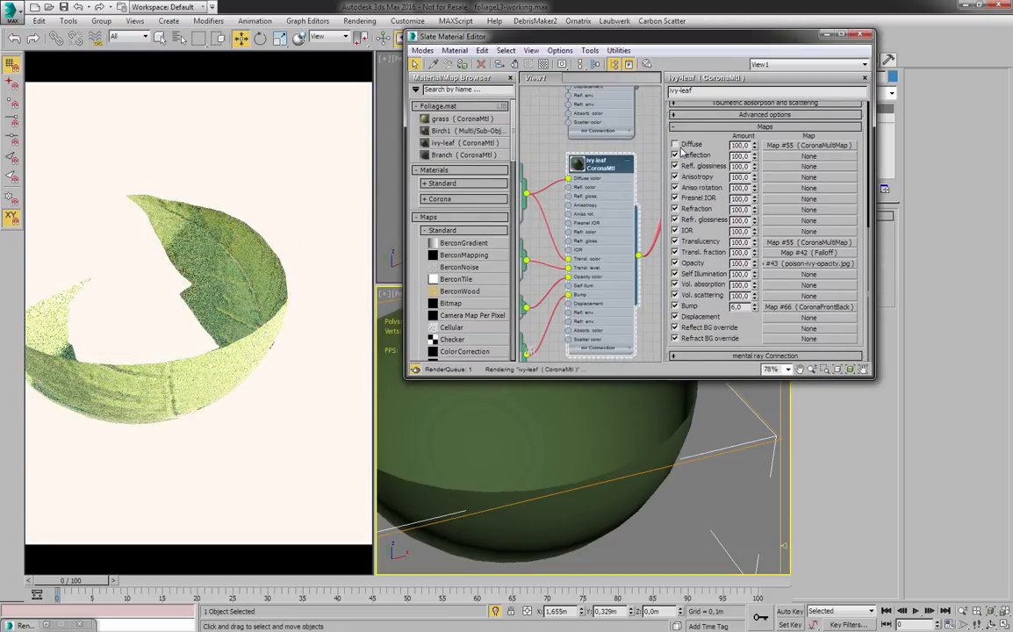
{"action": "left_click", "coordinate": [680, 146]}
{"action": "middle_click_drag", "start_coordinate": [681, 432], "coordinate": [685, 524], "text": "alt"}
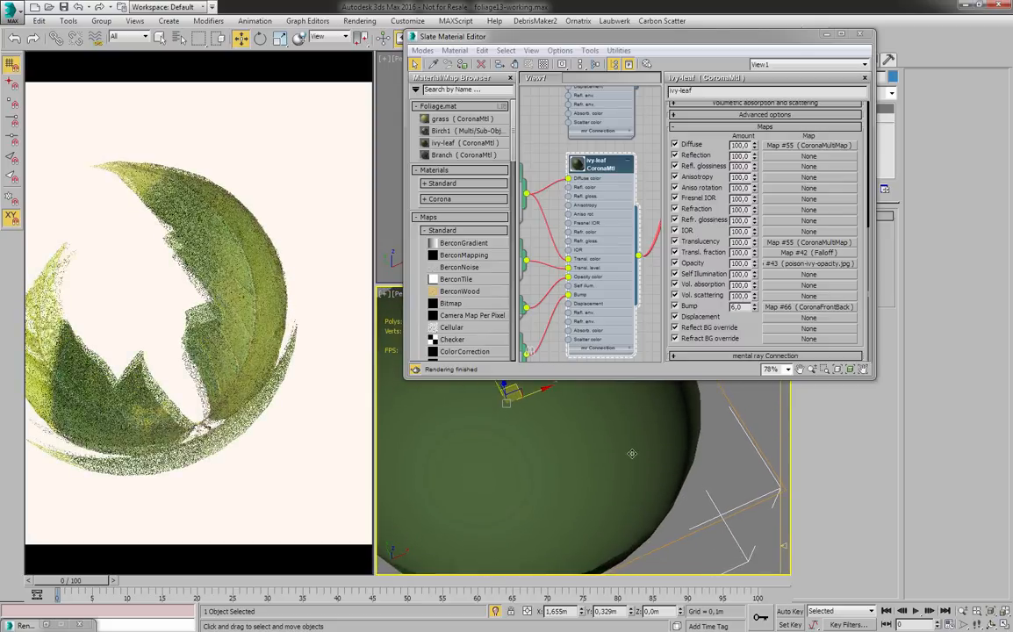
- Rotate the sliced sphere about -104° around its Y axis
{"action": "key", "text": "e"}
{"action": "scroll", "coordinate": [638, 479], "scroll_direction": "down", "scroll_amount": 5}
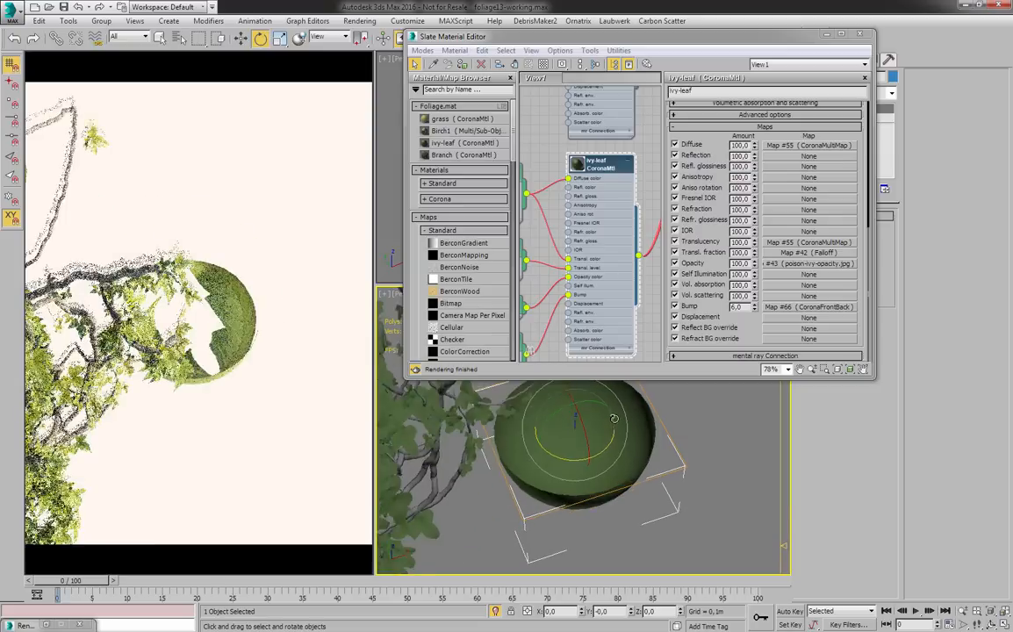
{"action": "left_click_drag", "start_coordinate": [638, 474], "coordinate": [442, 490]}
{"action": "middle_click_drag", "start_coordinate": [442, 490], "coordinate": [675, 445], "text": "alt"}
{"action": "key", "text": "z"}
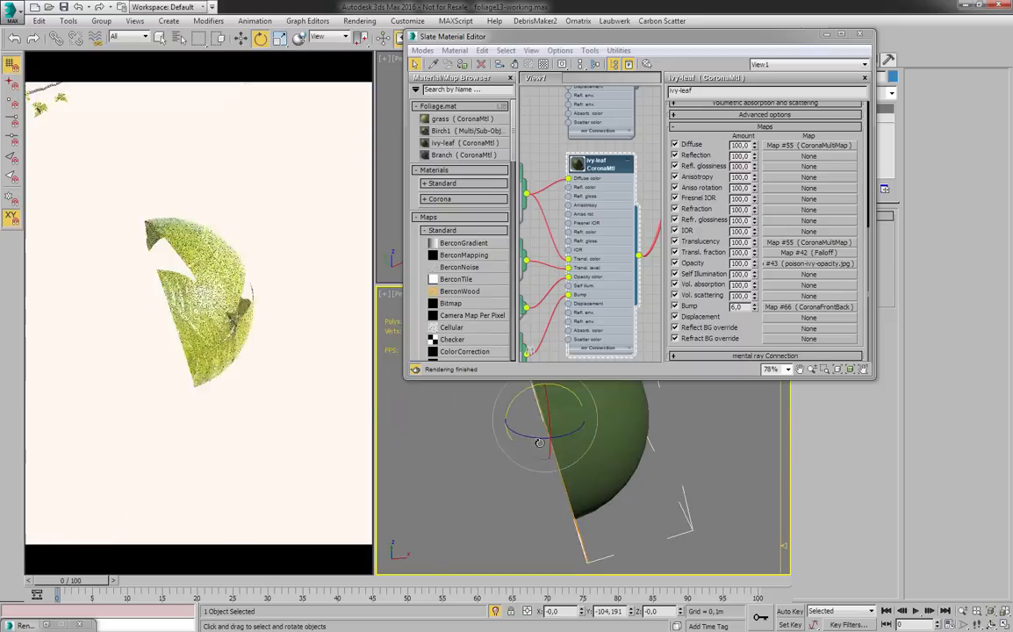
- Show edged faces on the sliced sphere and examine its translucent shading from inside, edge-on and outside
{"action": "left_click_drag", "start_coordinate": [778, 42], "coordinate": [834, 40]}
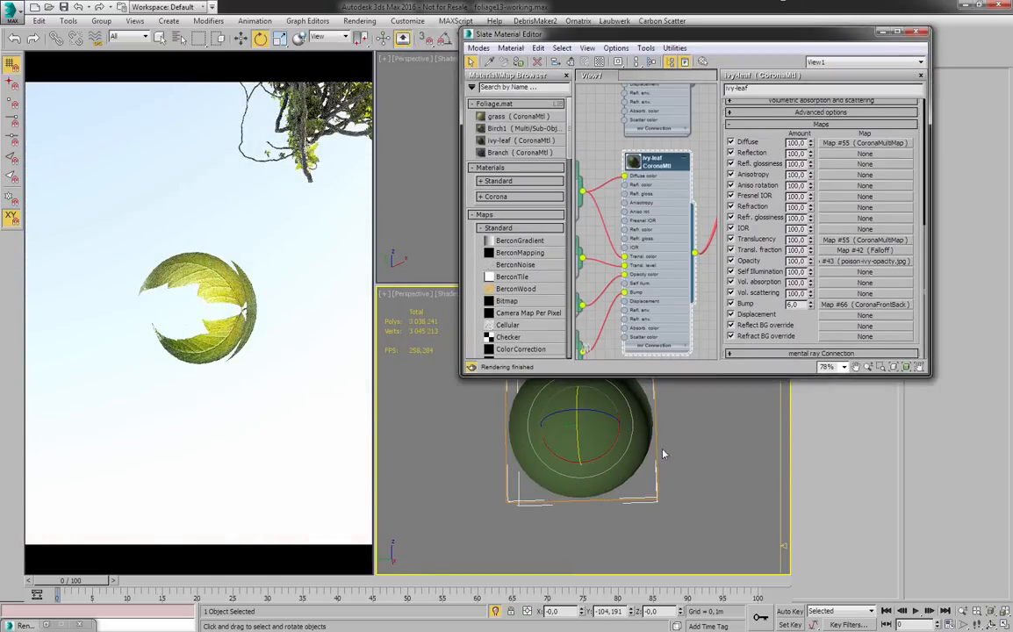
{"action": "scroll", "coordinate": [646, 437], "scroll_direction": "up", "scroll_amount": 3}
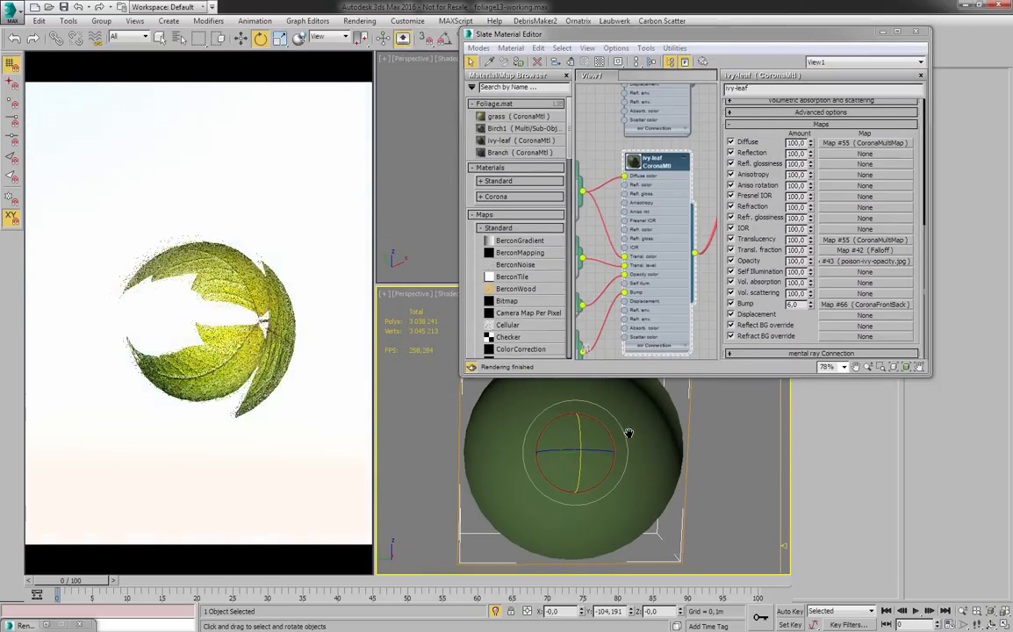
{"action": "scroll", "coordinate": [644, 420], "scroll_direction": "up", "scroll_amount": 2}
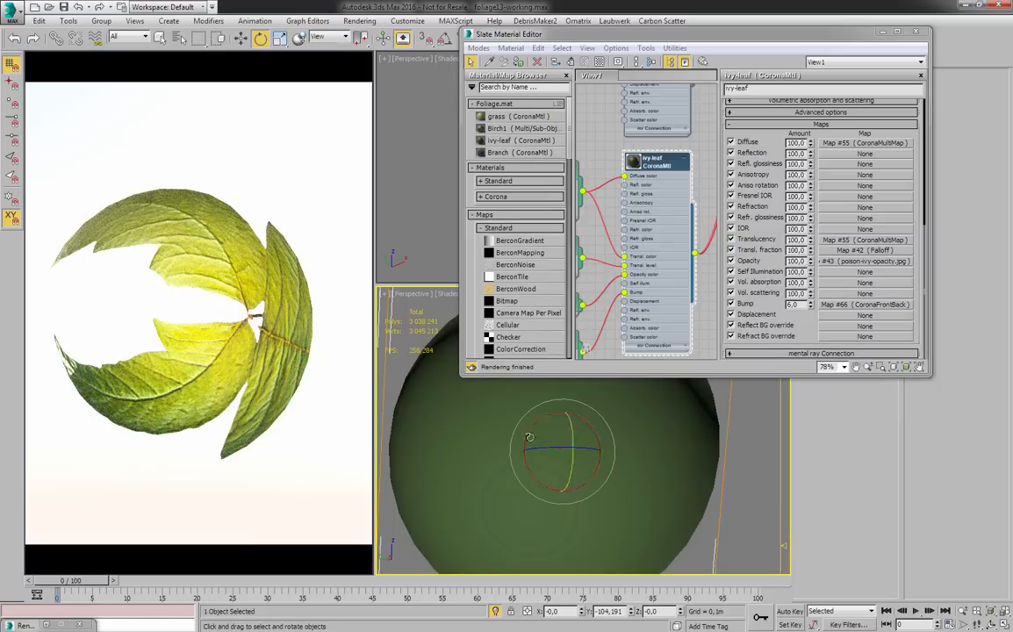
{"action": "middle_click_drag", "start_coordinate": [597, 469], "coordinate": [544, 442], "text": "alt"}
{"action": "key", "text": "F4"}
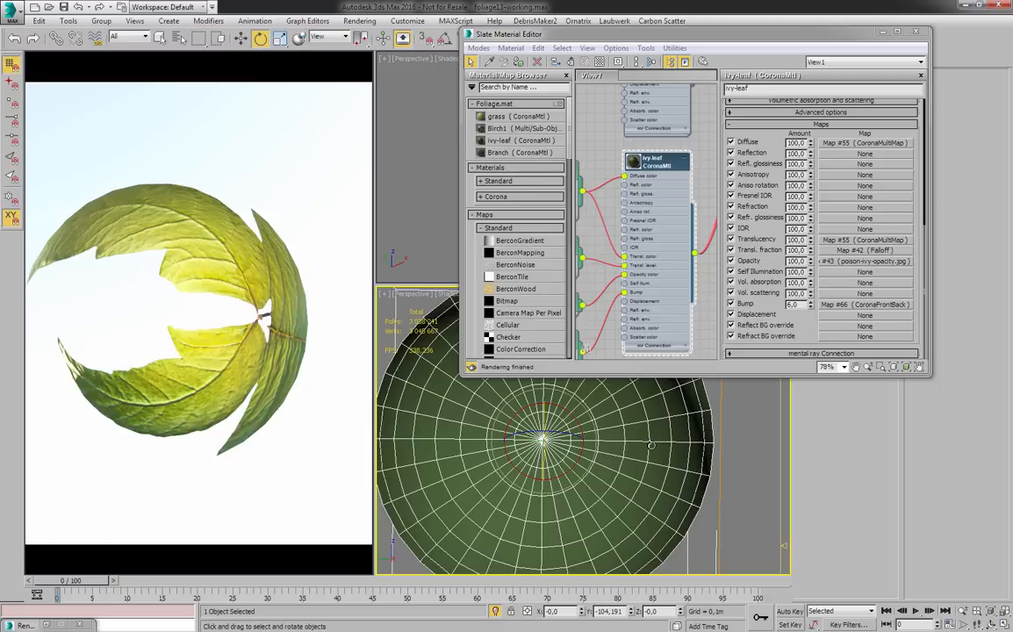
{"action": "middle_click_drag", "start_coordinate": [690, 418], "coordinate": [634, 469], "text": "alt"}
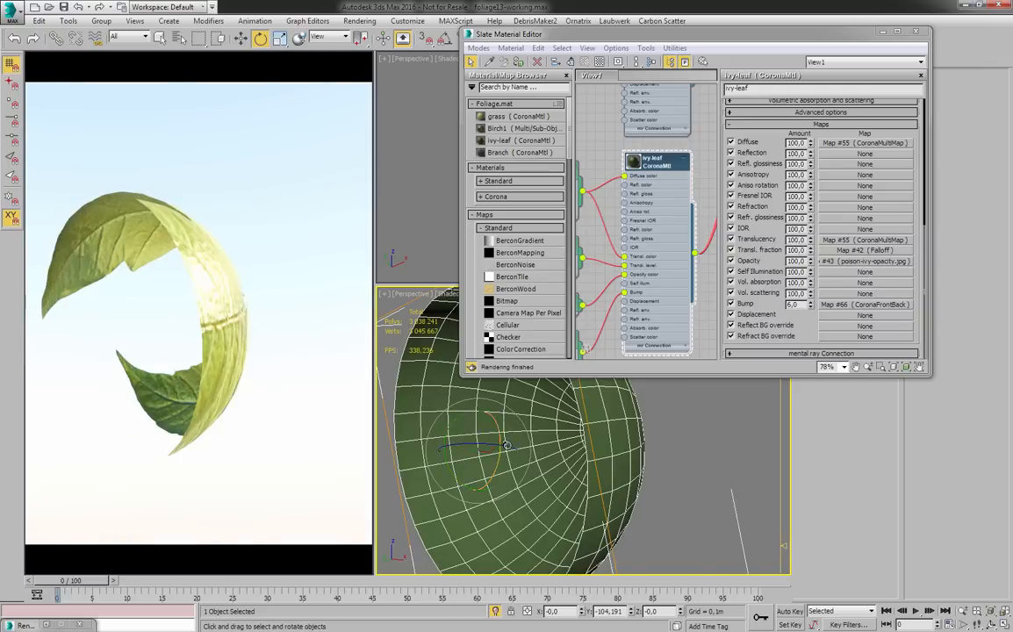
{"action": "middle_click_drag", "start_coordinate": [529, 452], "coordinate": [703, 420], "text": "alt"}
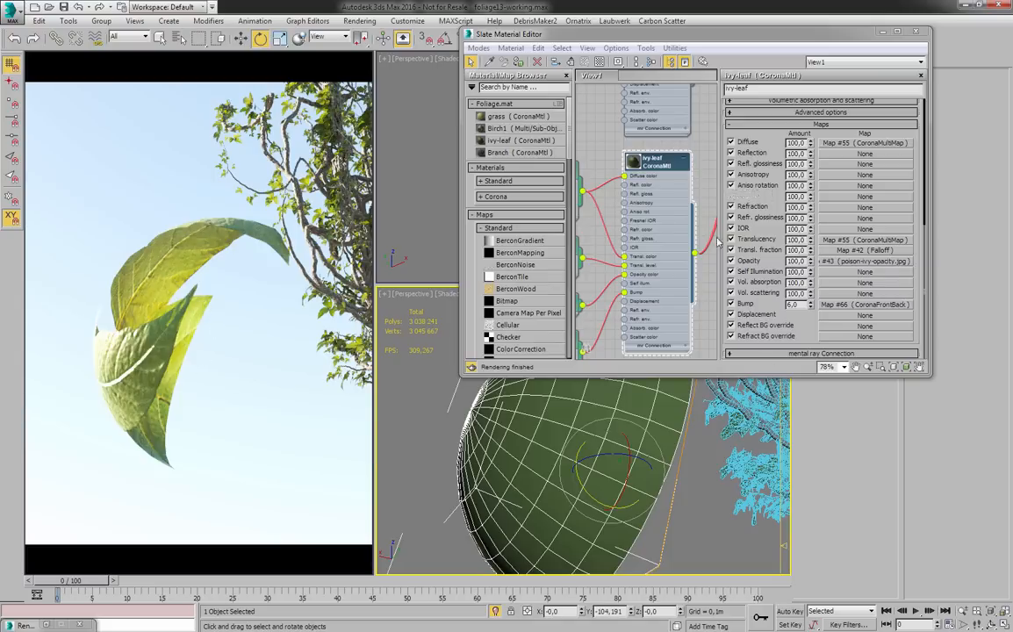
- Disconnect the Falloff map from the ivy-leaf translucency level, compare the sphere's render, and reconnect it
{"action": "scroll", "coordinate": [685, 263], "scroll_direction": "up", "scroll_amount": 3}
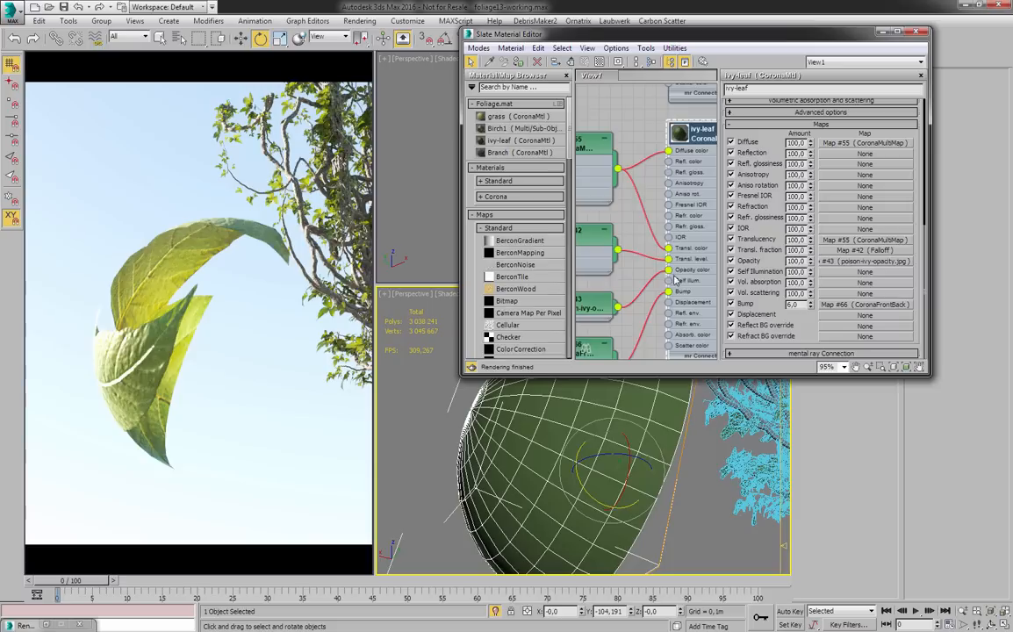
{"action": "left_click_drag", "start_coordinate": [670, 260], "coordinate": [641, 264]}
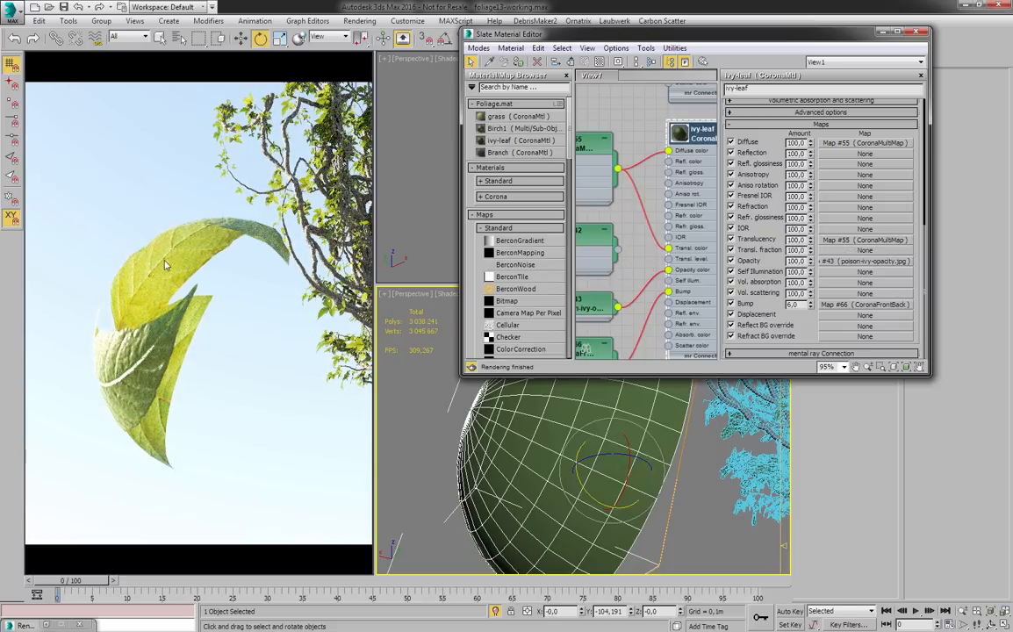
{"action": "middle_click_drag", "start_coordinate": [635, 468], "coordinate": [655, 461], "text": "alt"}
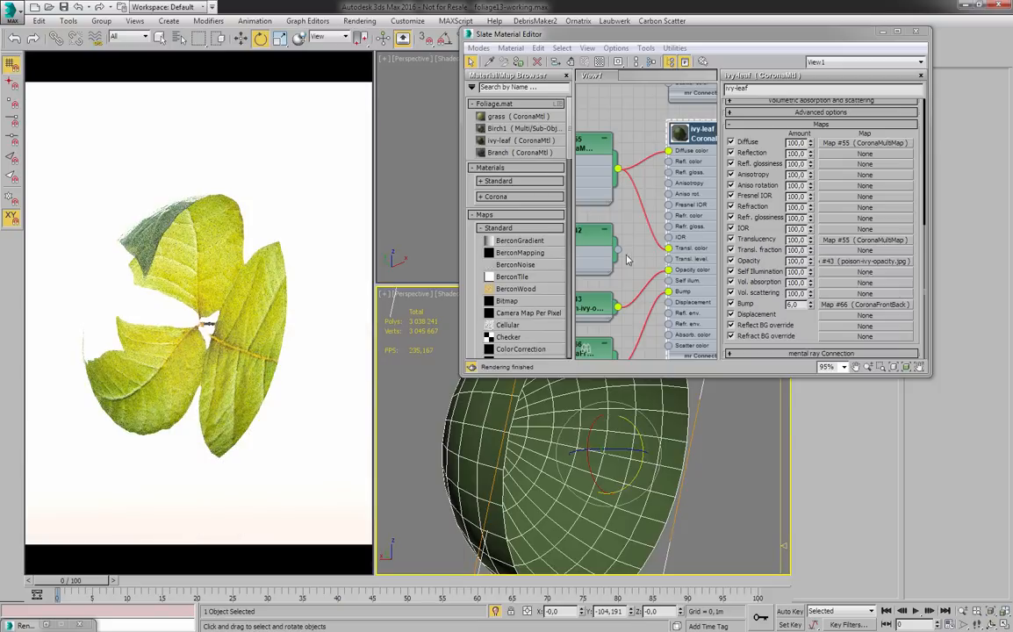
{"action": "left_click_drag", "start_coordinate": [672, 263], "coordinate": [669, 259]}
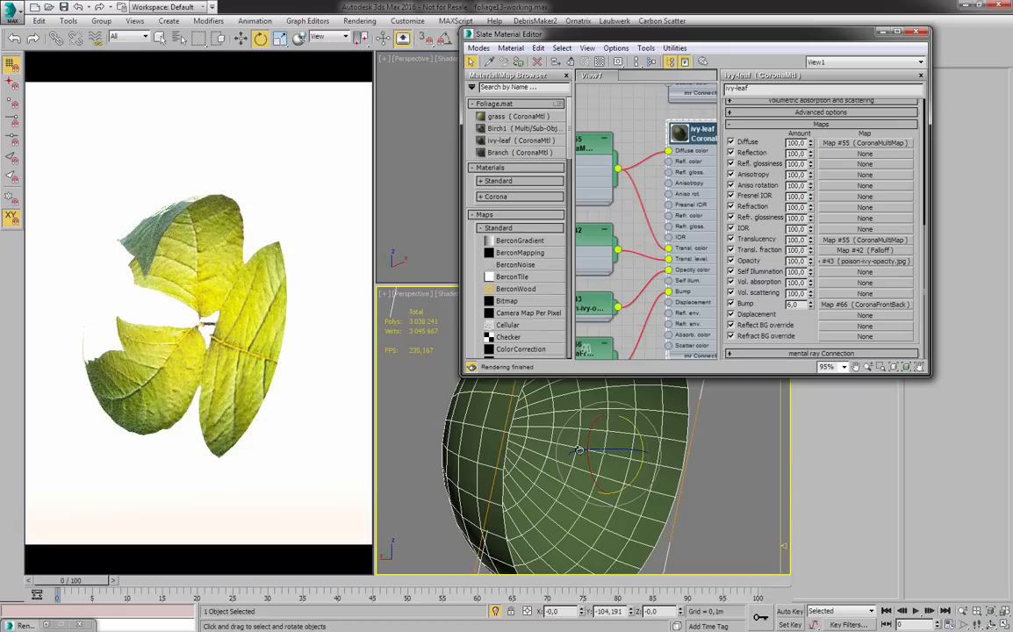
{"action": "scroll", "coordinate": [580, 451], "scroll_direction": "down", "scroll_amount": 5}
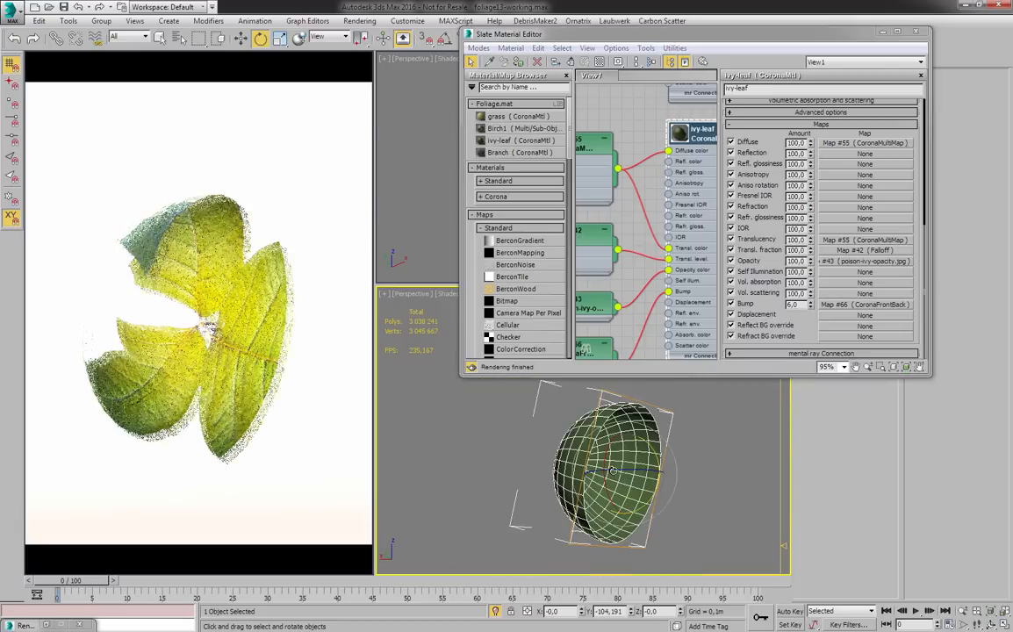
{"action": "middle_click_drag", "start_coordinate": [613, 470], "coordinate": [656, 463], "text": "alt"}
{"action": "scroll", "coordinate": [656, 464], "scroll_direction": "up", "scroll_amount": 5}
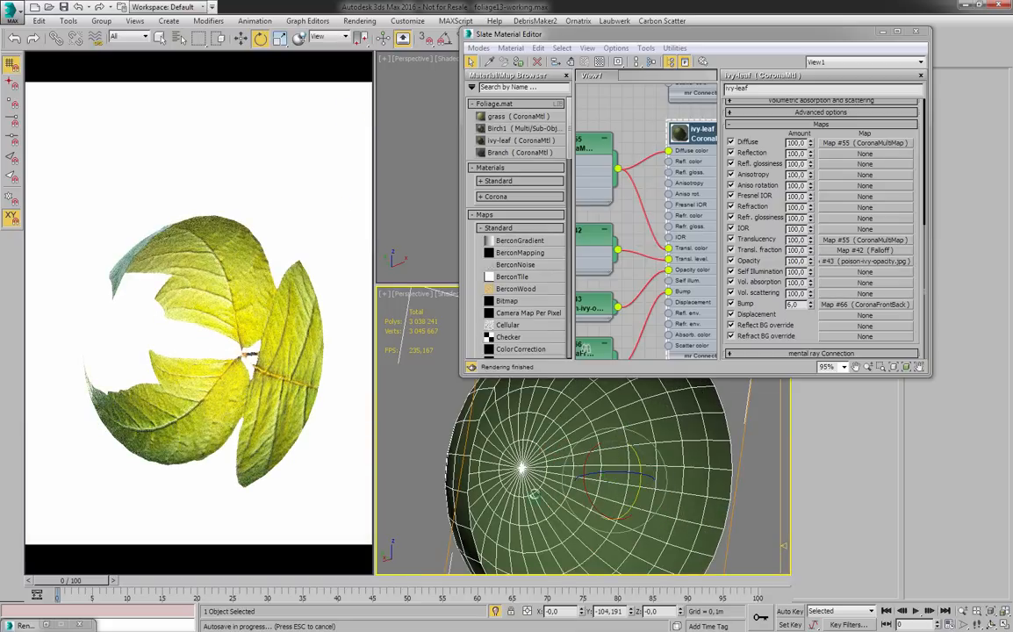
- Open the Falloff map and try a brighter, white Front colour without keeping the change
{"action": "middle_click_drag", "start_coordinate": [621, 227], "coordinate": [672, 227]}
{"action": "double_click", "coordinate": [654, 234]}
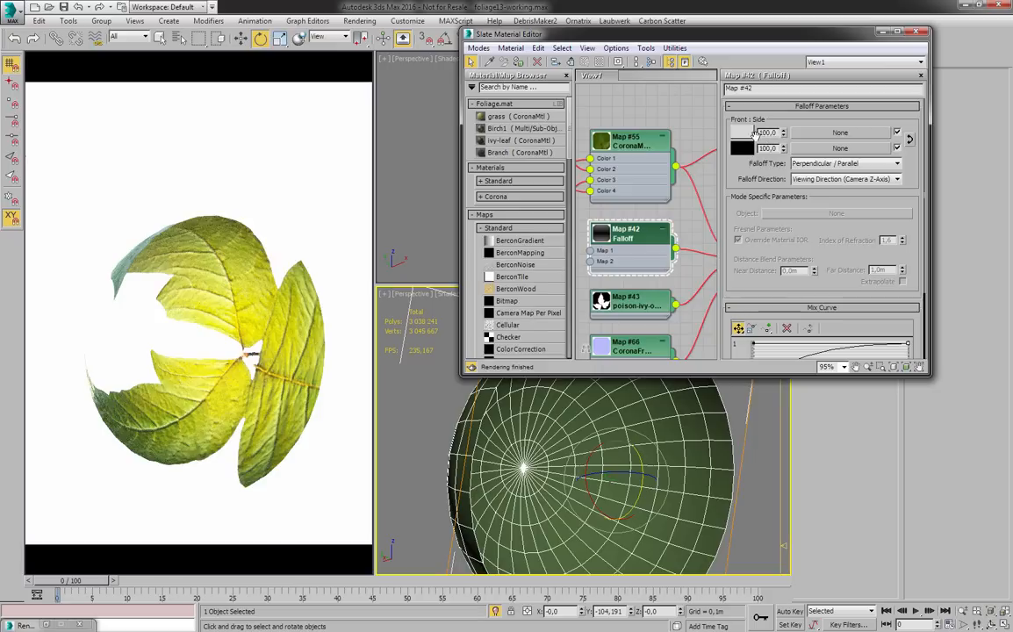
{"action": "left_click", "coordinate": [744, 132]}
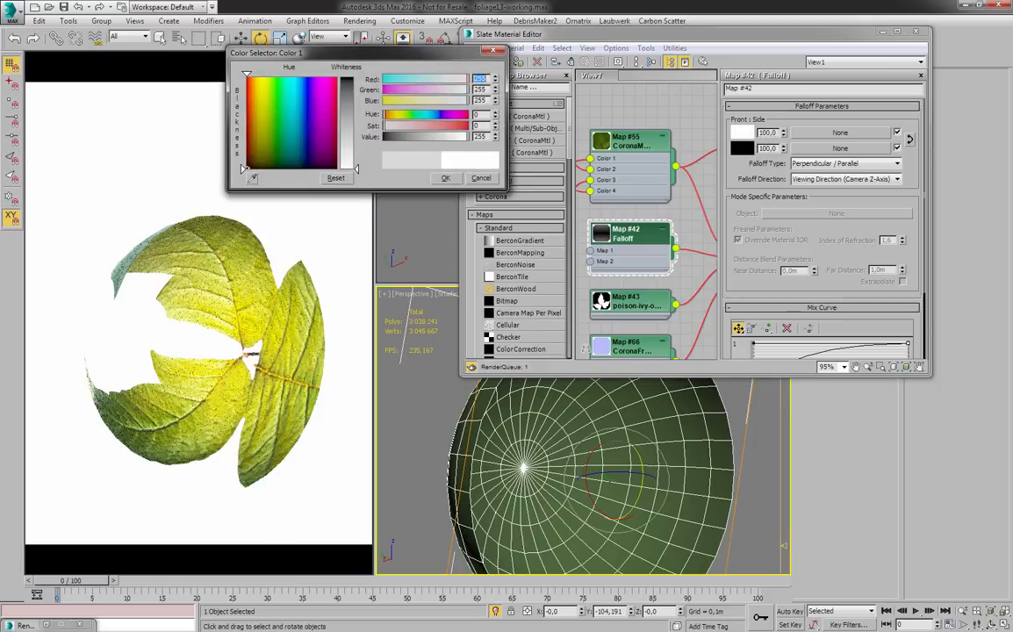
{"action": "mouse_move", "coordinate": [357, 169]}
{"action": "left_mouse_down"}
{"action": "mouse_move", "coordinate": [357, 78]}
{"action": "mouse_move", "coordinate": [356, 136]}
{"action": "left_mouse_up"}
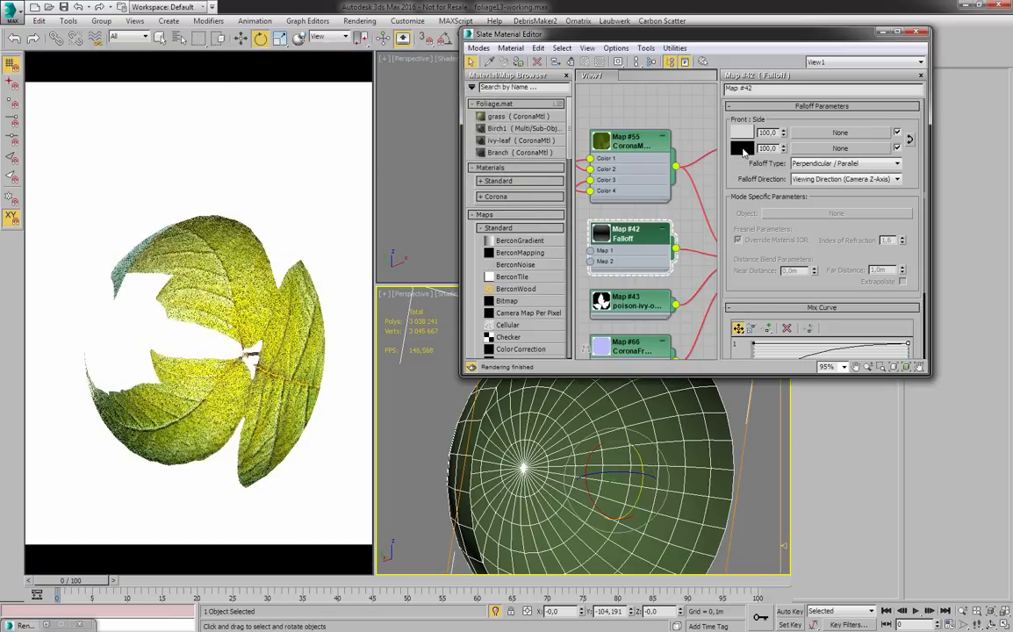
- Examine the Falloff map's Side colour and the lower-end point of its Mix Curve
{"action": "left_click", "coordinate": [742, 148]}
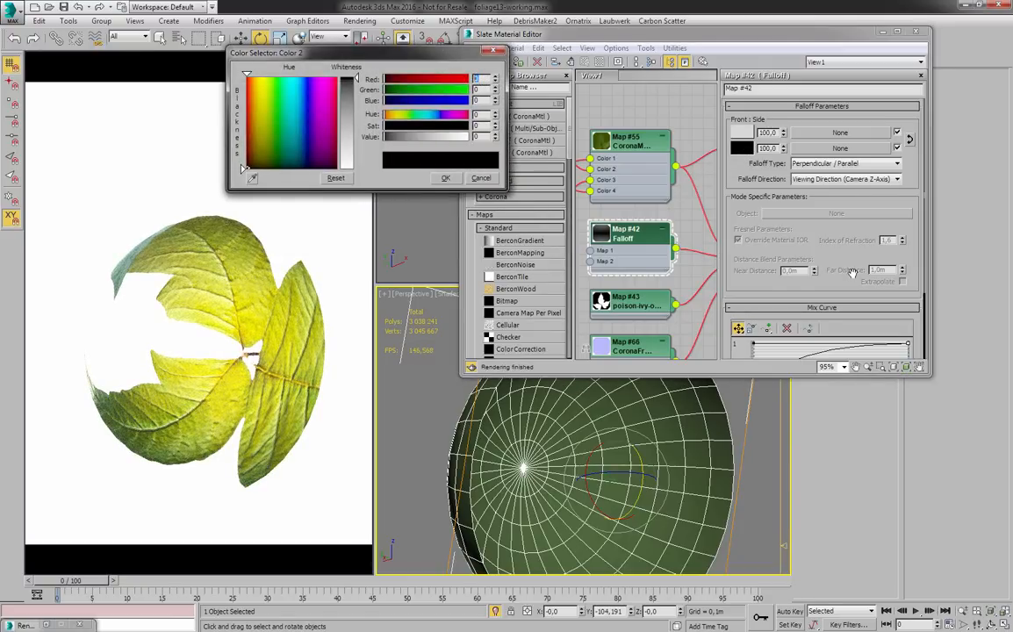
{"action": "scroll", "coordinate": [764, 245], "scroll_direction": "down", "scroll_amount": 2}
{"action": "scroll", "coordinate": [756, 151], "scroll_direction": "up", "scroll_amount": 1}
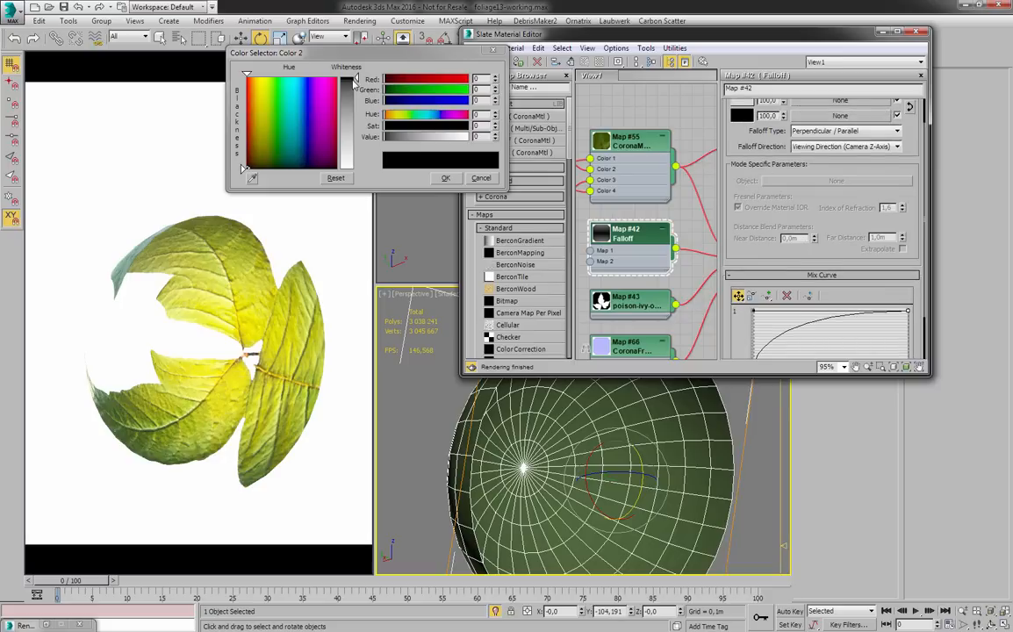
{"action": "scroll", "coordinate": [750, 189], "scroll_direction": "down", "scroll_amount": 2}
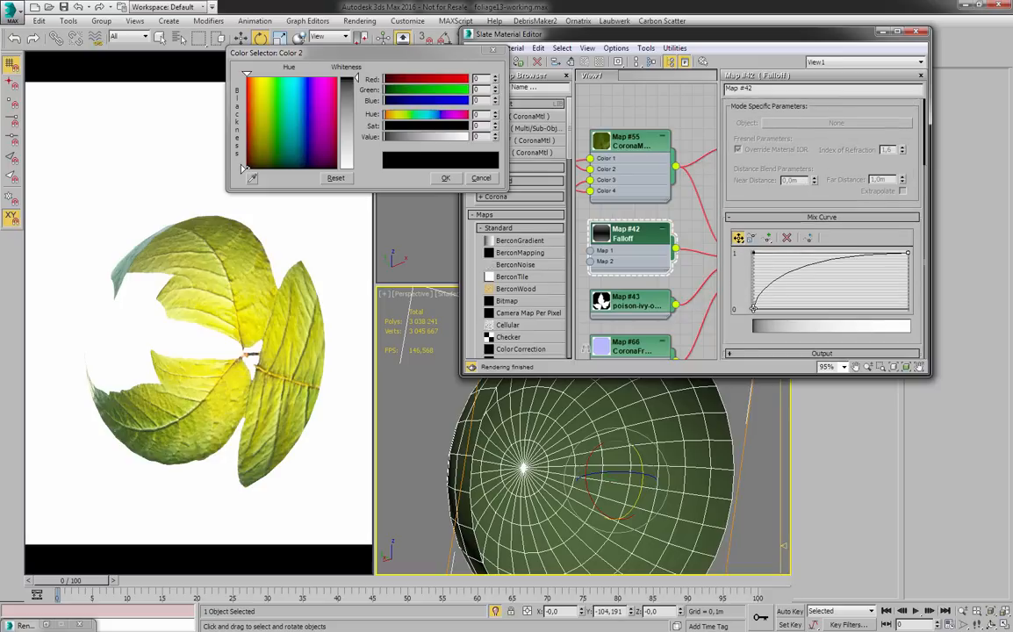
{"action": "left_click", "coordinate": [752, 308]}
{"action": "scroll", "coordinate": [747, 147], "scroll_direction": "up", "scroll_amount": 5}
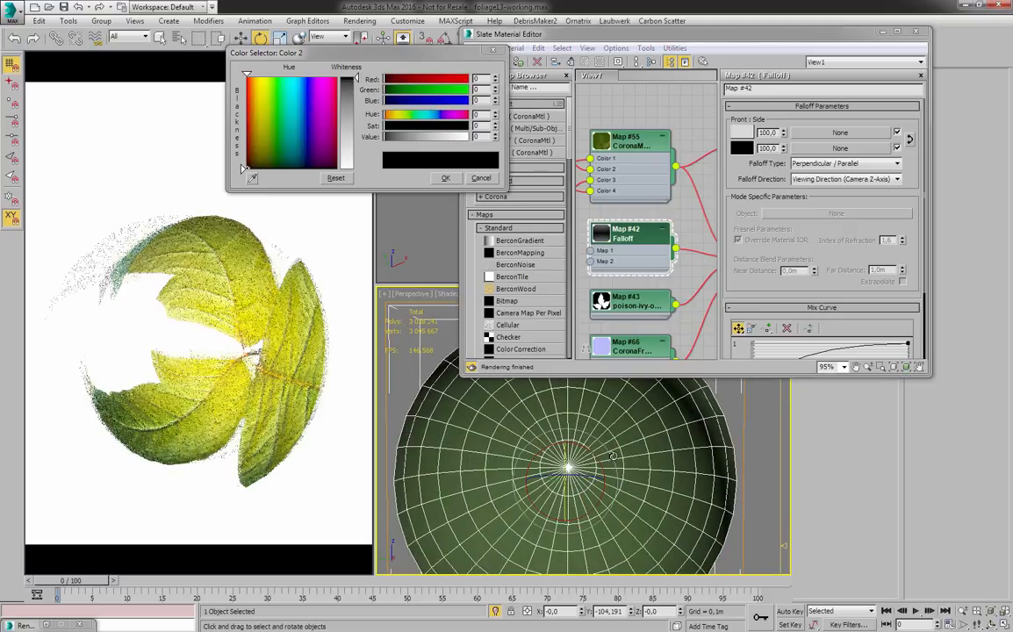
- Delete the sliced sphere, select the ivy plant and zoom in on its leaves, closing the Falloff colour selector
{"action": "middle_click_drag", "start_coordinate": [657, 453], "coordinate": [556, 471], "text": "alt"}
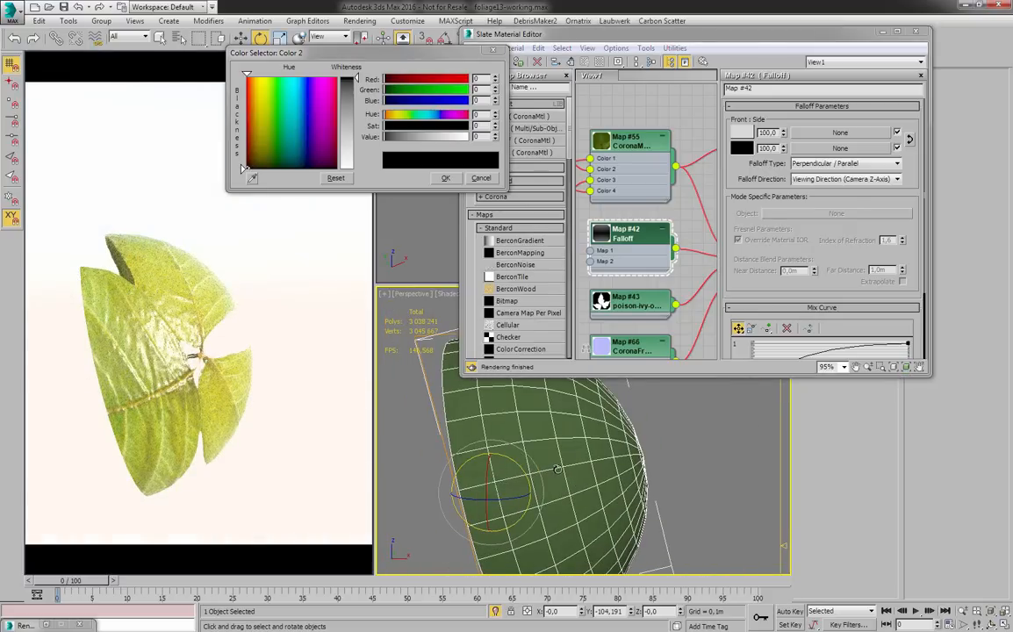
{"action": "key", "text": "Delete"}
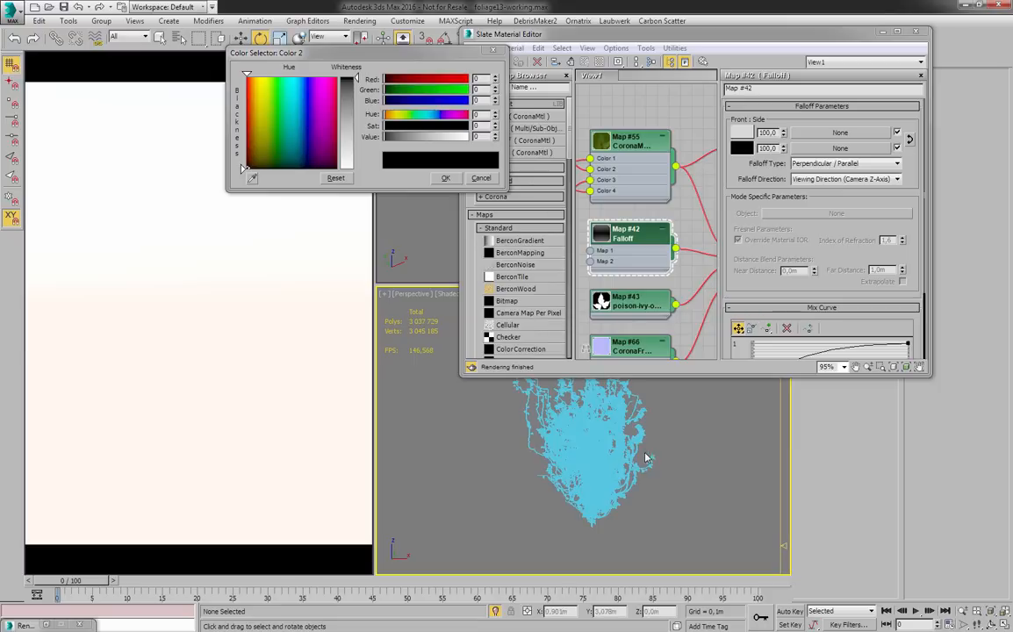
{"action": "left_click", "coordinate": [611, 455]}
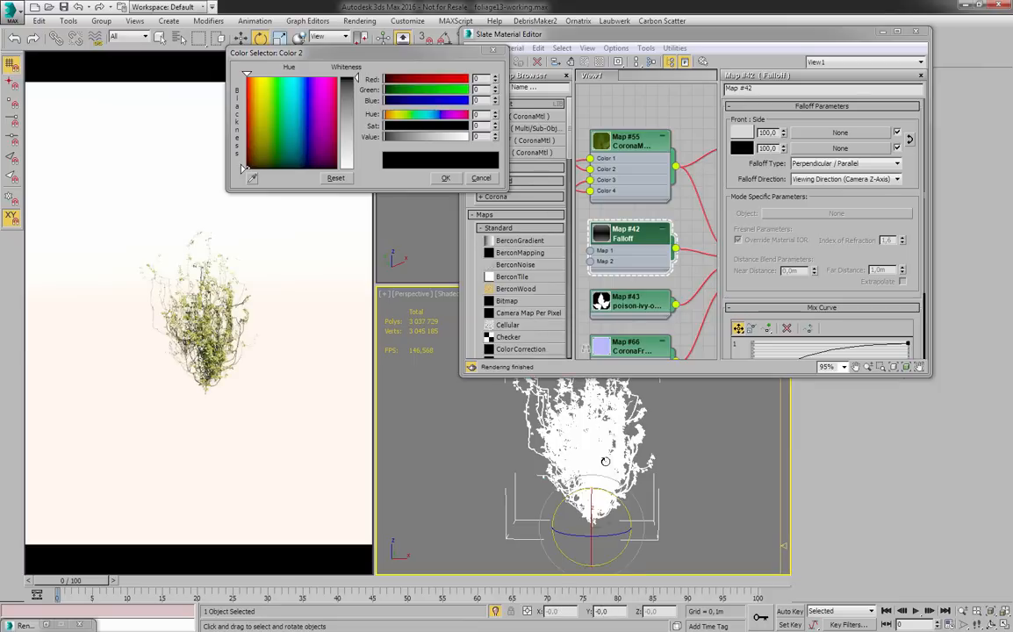
{"action": "scroll", "coordinate": [580, 444], "scroll_direction": "up", "scroll_amount": 8}
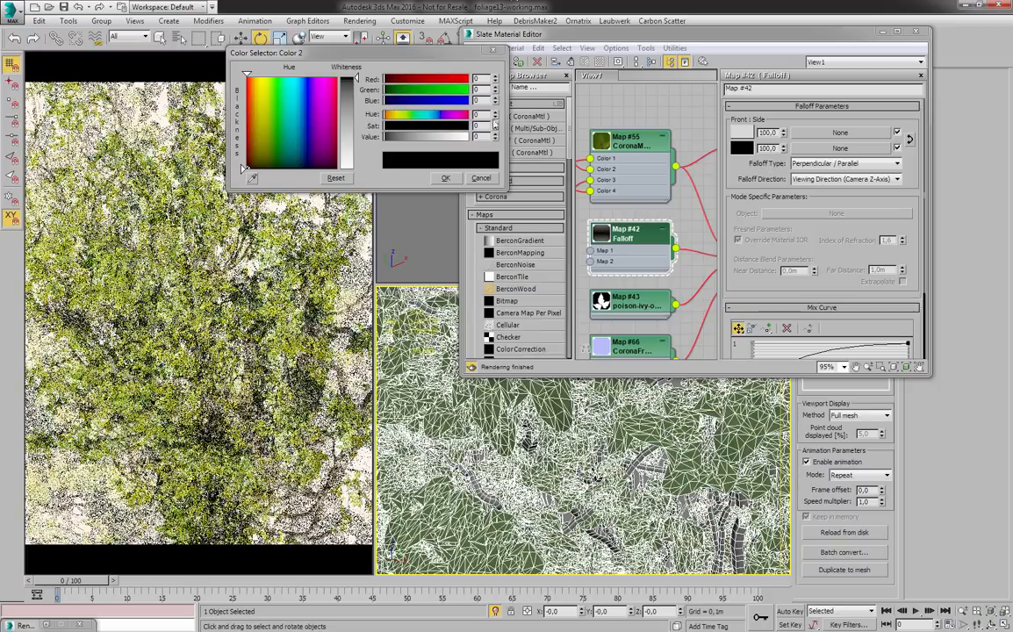
{"action": "left_click", "coordinate": [446, 178]}
- Open the CoronaFrontBack bump map and widen the material editor to examine the two CoronaNormal maps feeding it
{"action": "middle_click_drag", "start_coordinate": [650, 245], "coordinate": [531, 208]}
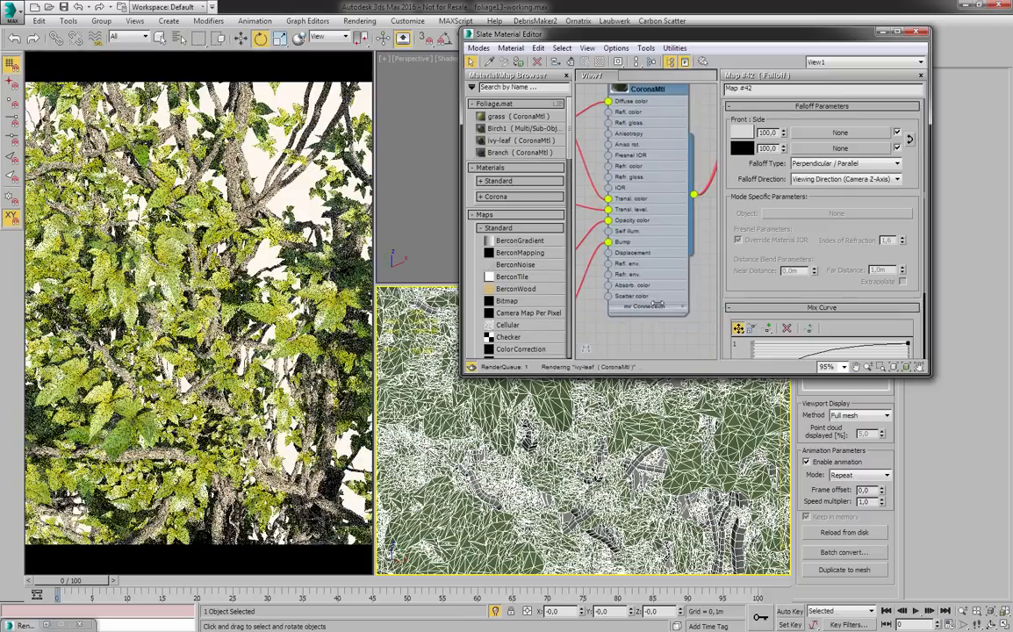
{"action": "middle_click_drag", "start_coordinate": [579, 268], "coordinate": [695, 230]}
{"action": "scroll", "coordinate": [695, 230], "scroll_direction": "down", "scroll_amount": 1}
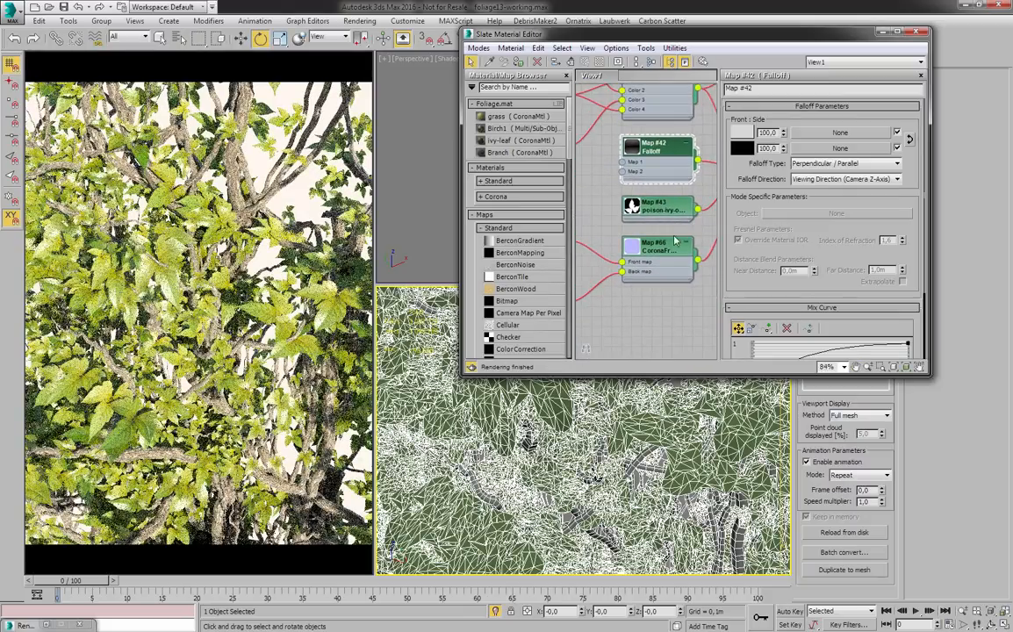
{"action": "double_click", "coordinate": [676, 250]}
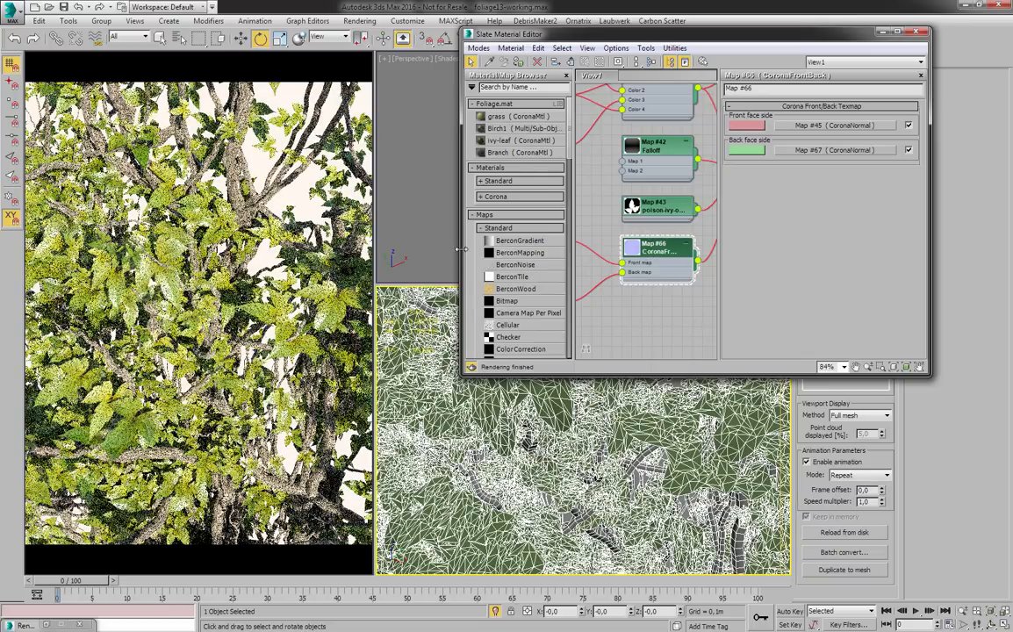
{"action": "left_click_drag", "start_coordinate": [463, 225], "coordinate": [404, 225]}
{"action": "middle_click_drag", "start_coordinate": [531, 286], "coordinate": [658, 296]}
{"action": "middle_click_drag", "start_coordinate": [606, 261], "coordinate": [612, 212]}
{"action": "left_click", "coordinate": [604, 271]}
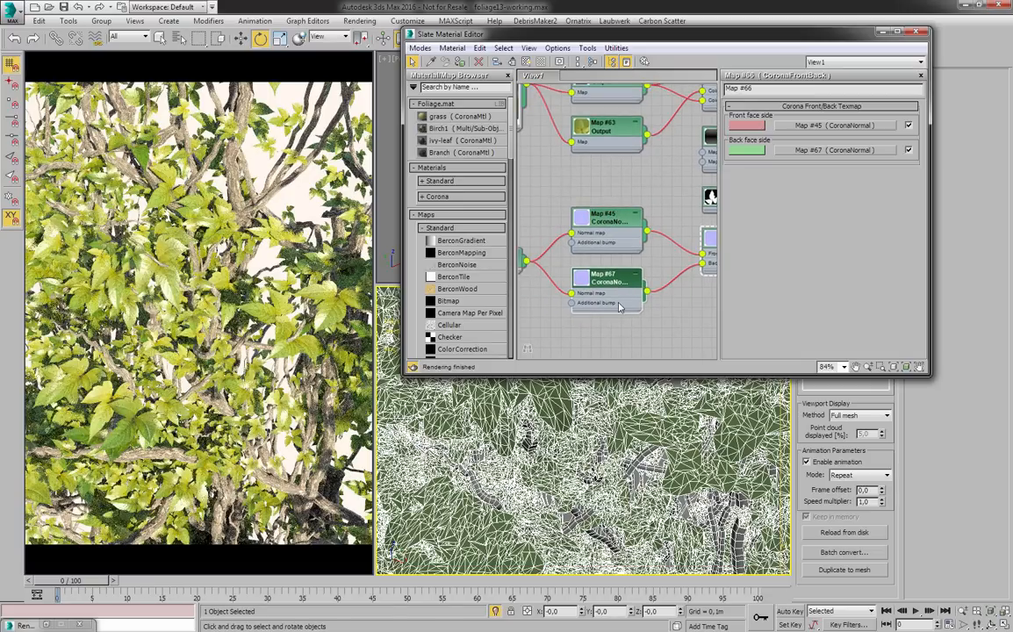
- Trace both CoronaNormal maps to their shared source and open the poison-ivy-normal.jpg bitmap's parameters
{"action": "middle_click_drag", "start_coordinate": [663, 306], "coordinate": [650, 291]}
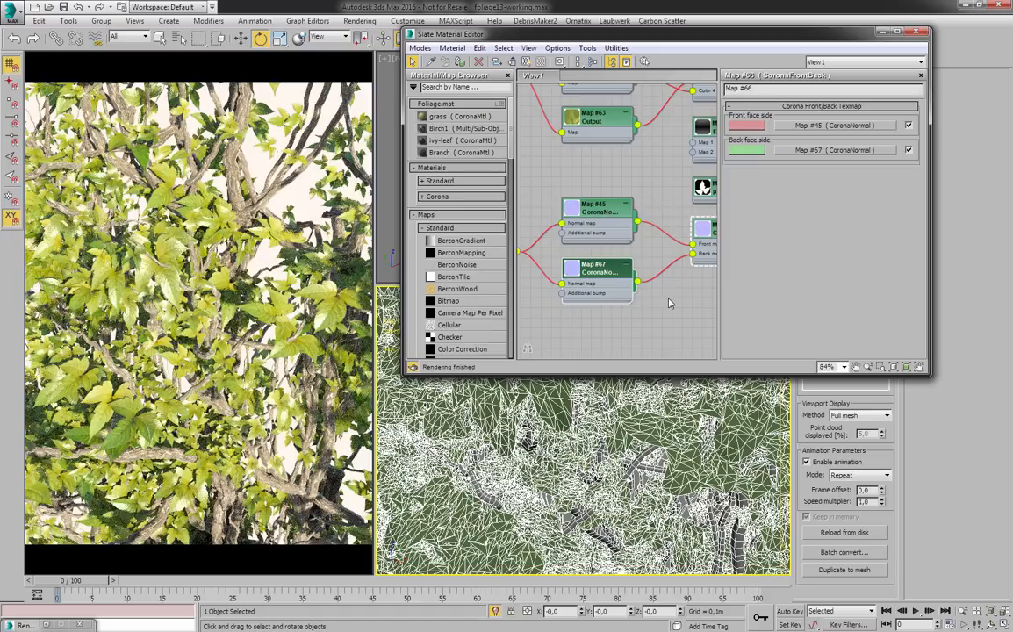
{"action": "middle_click_drag", "start_coordinate": [668, 304], "coordinate": [761, 303]}
{"action": "left_click", "coordinate": [569, 252]}
{"action": "scroll", "coordinate": [577, 265], "scroll_direction": "up", "scroll_amount": 1}
{"action": "middle_click_drag", "start_coordinate": [587, 238], "coordinate": [589, 186]}
{"action": "scroll", "coordinate": [655, 230], "scroll_direction": "up", "scroll_amount": 1}
{"action": "double_click", "coordinate": [601, 239]}
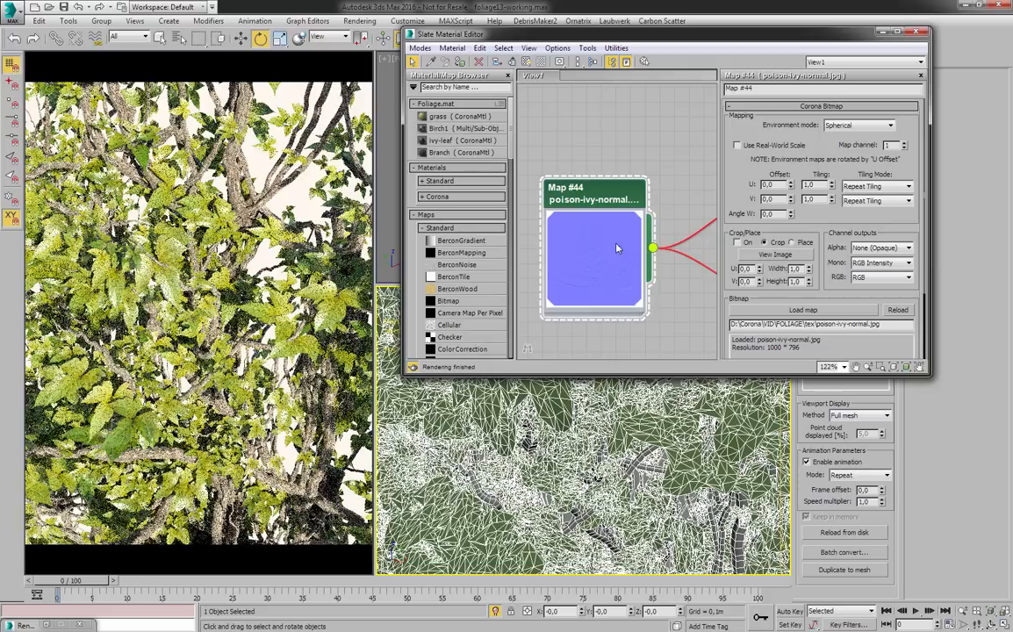
- Compare the red and green channel flip settings of CoronaNormal maps #45 and #67
{"action": "scroll", "coordinate": [596, 258], "scroll_direction": "up", "scroll_amount": 1}
{"action": "middle_click_drag", "start_coordinate": [595, 259], "coordinate": [514, 279]}
{"action": "scroll", "coordinate": [566, 284], "scroll_direction": "down", "scroll_amount": 1}
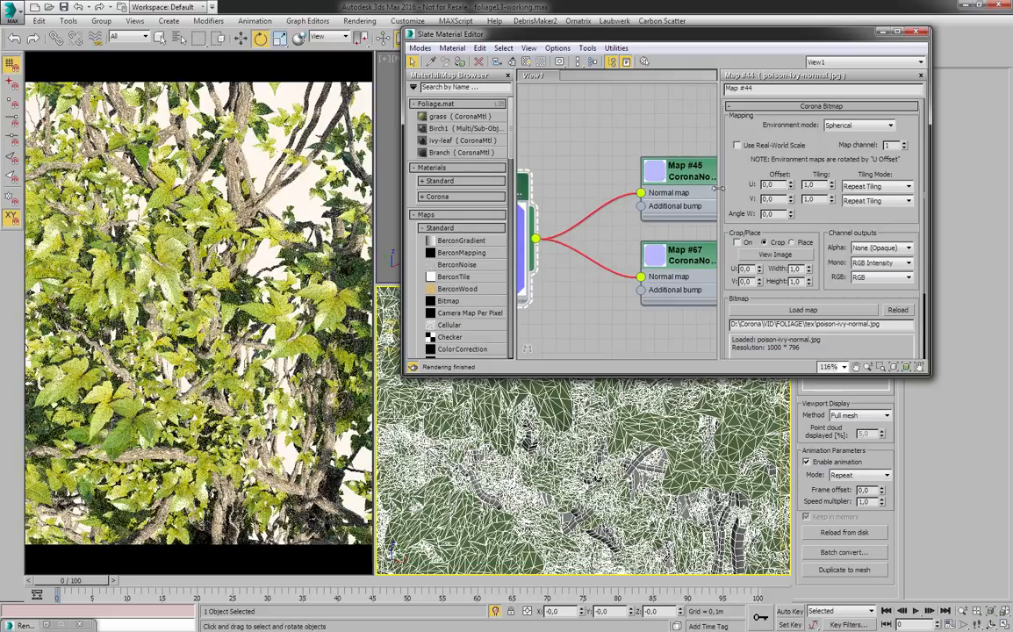
{"action": "double_click", "coordinate": [692, 173]}
{"action": "middle_click_drag", "start_coordinate": [698, 196], "coordinate": [620, 179]}
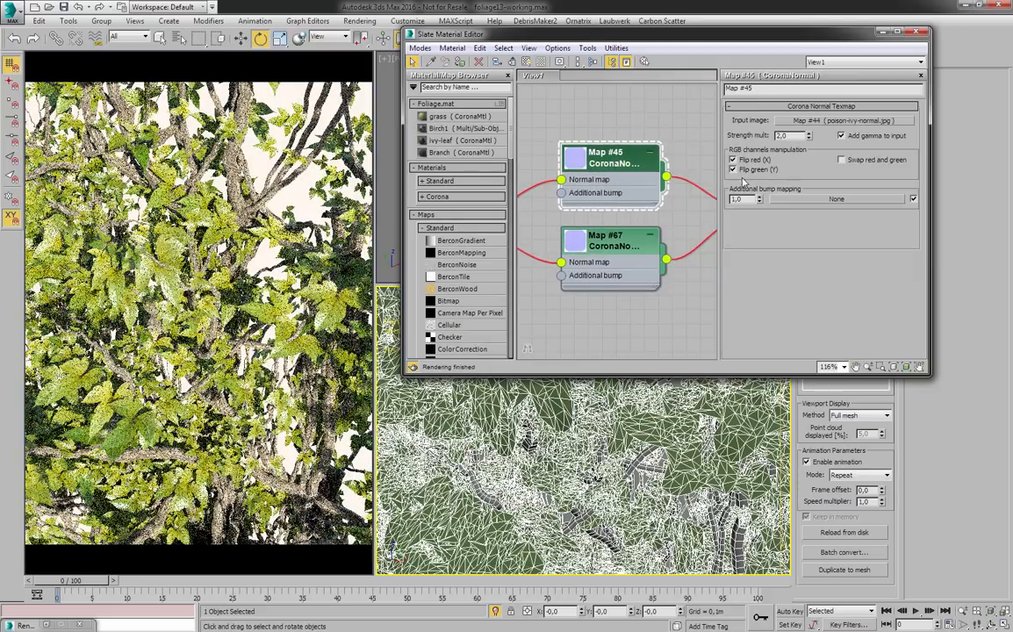
{"action": "double_click", "coordinate": [622, 243]}
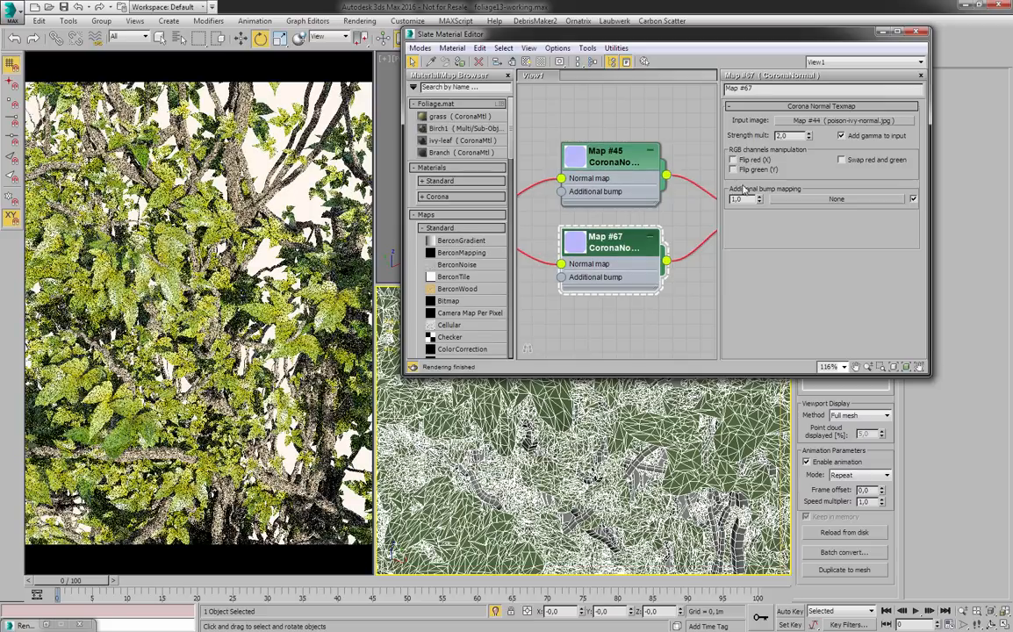
{"action": "scroll", "coordinate": [651, 224], "scroll_direction": "down", "scroll_amount": 3}
{"action": "middle_click_drag", "start_coordinate": [647, 226], "coordinate": [615, 214]}
{"action": "double_click", "coordinate": [576, 174]}
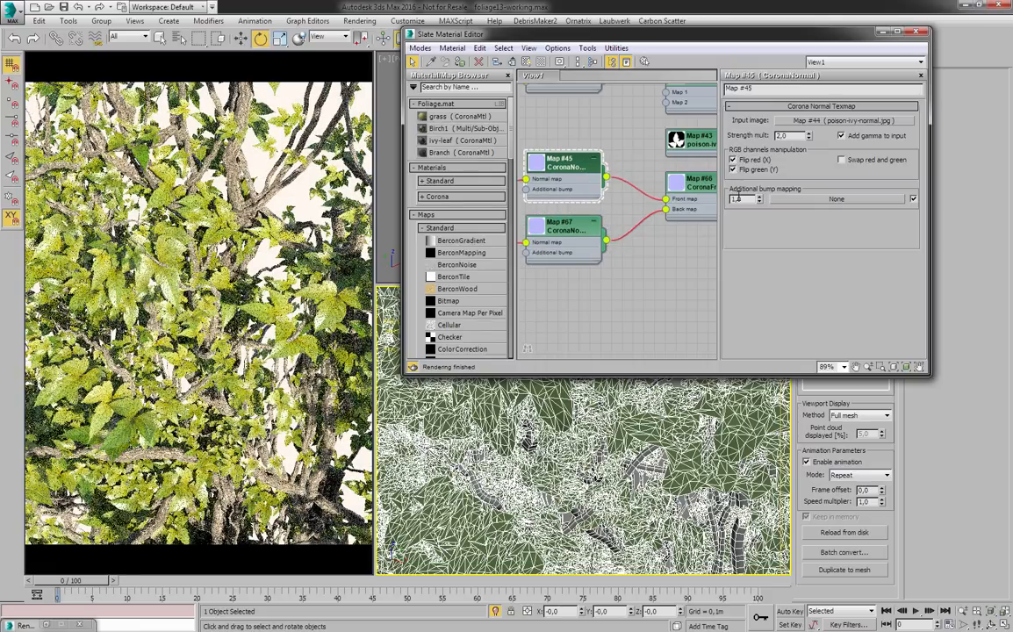
- Reopen the CoronaFrontBack map and review its front and back face assignments
{"action": "middle_click_drag", "start_coordinate": [631, 273], "coordinate": [530, 306]}
{"action": "scroll", "coordinate": [630, 182], "scroll_direction": "up", "scroll_amount": 2}
{"action": "double_click", "coordinate": [611, 220]}
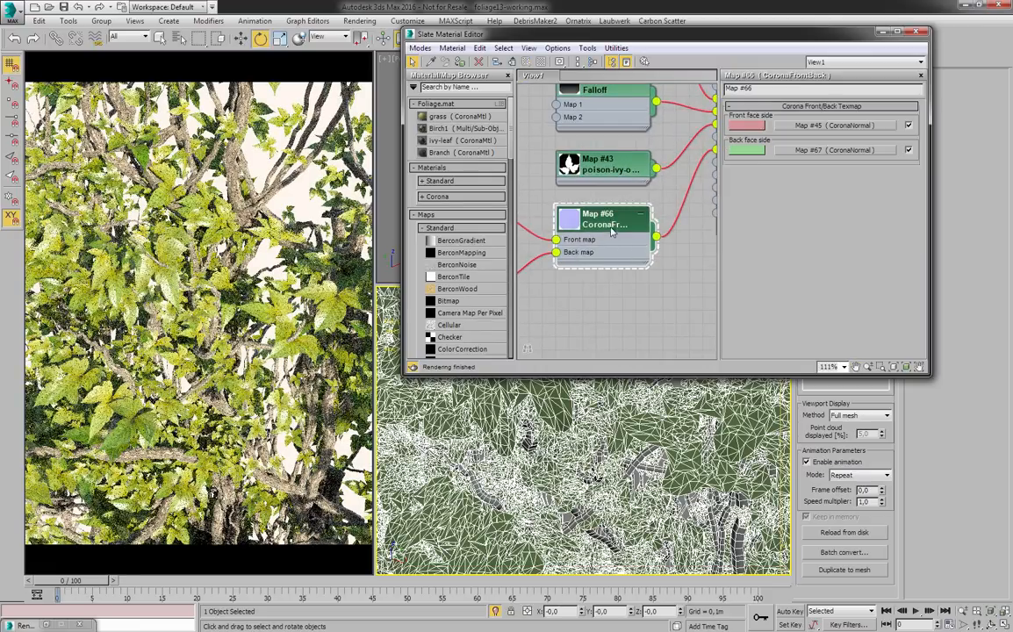
{"action": "scroll", "coordinate": [612, 230], "scroll_direction": "up", "scroll_amount": 1}
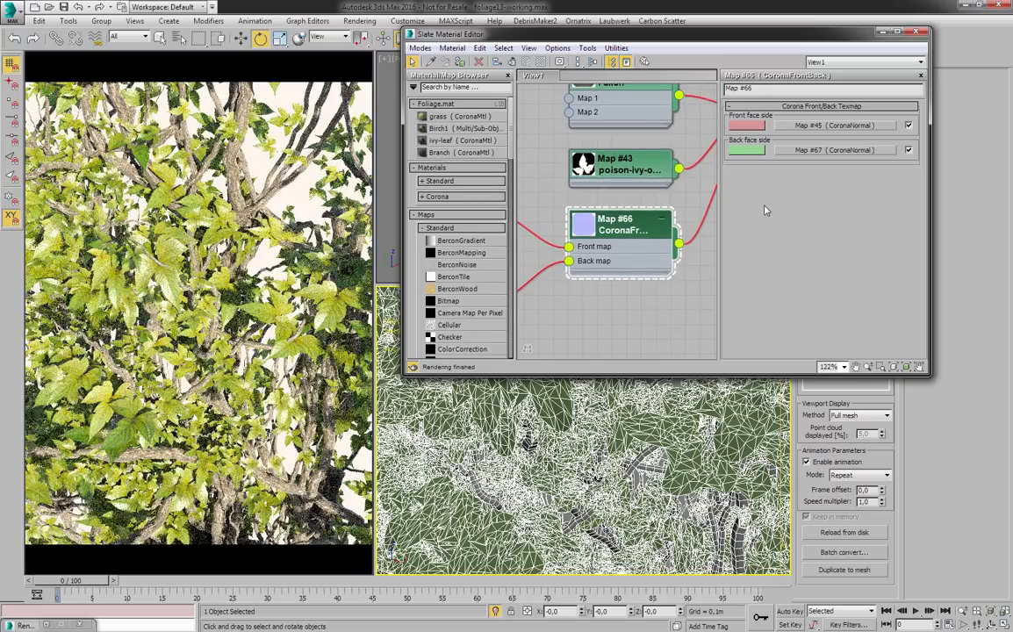
- Examine the normal-mapped veins on the front and back sides of the ivy leaves in the interactive render
{"action": "middle_click_drag", "start_coordinate": [622, 228], "coordinate": [611, 232]}
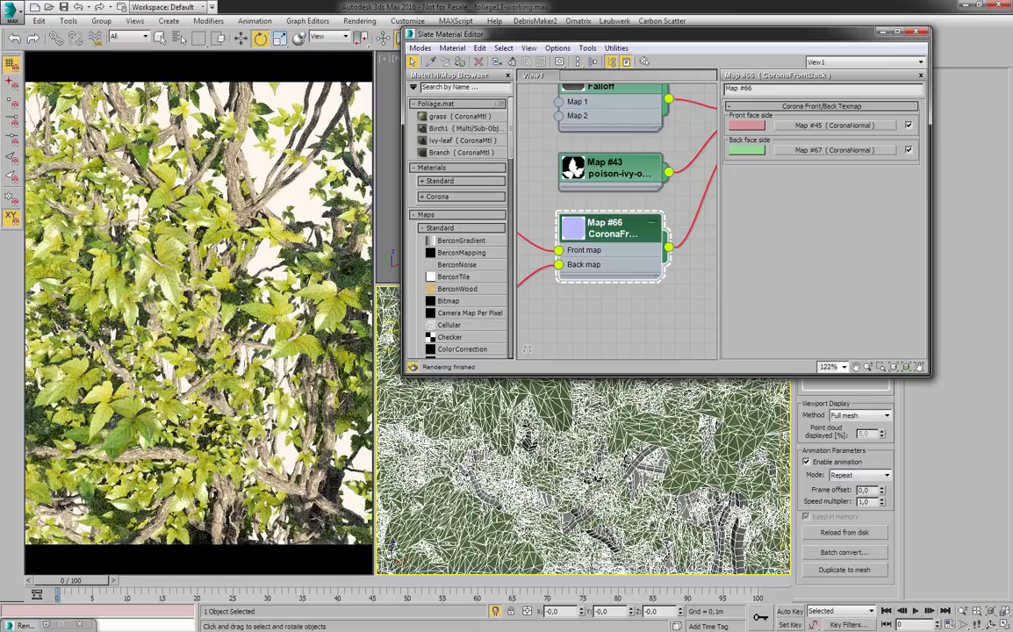
{"action": "scroll", "coordinate": [630, 410], "scroll_direction": "up", "scroll_amount": 5}
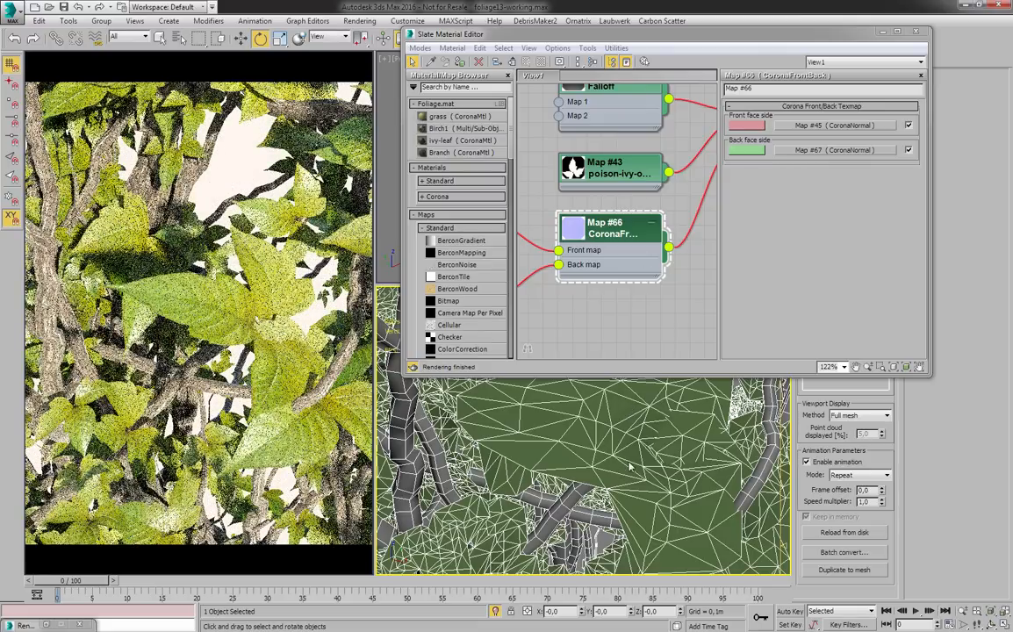
{"action": "scroll", "coordinate": [600, 496], "scroll_direction": "up", "scroll_amount": 6}
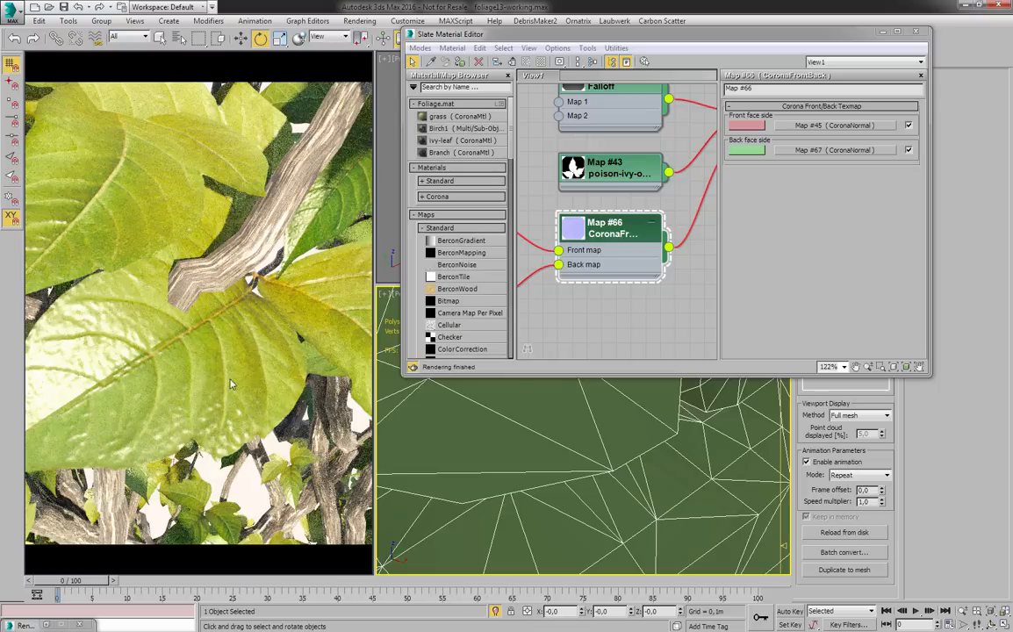
{"action": "middle_click_drag", "start_coordinate": [613, 502], "coordinate": [600, 462], "text": "alt"}
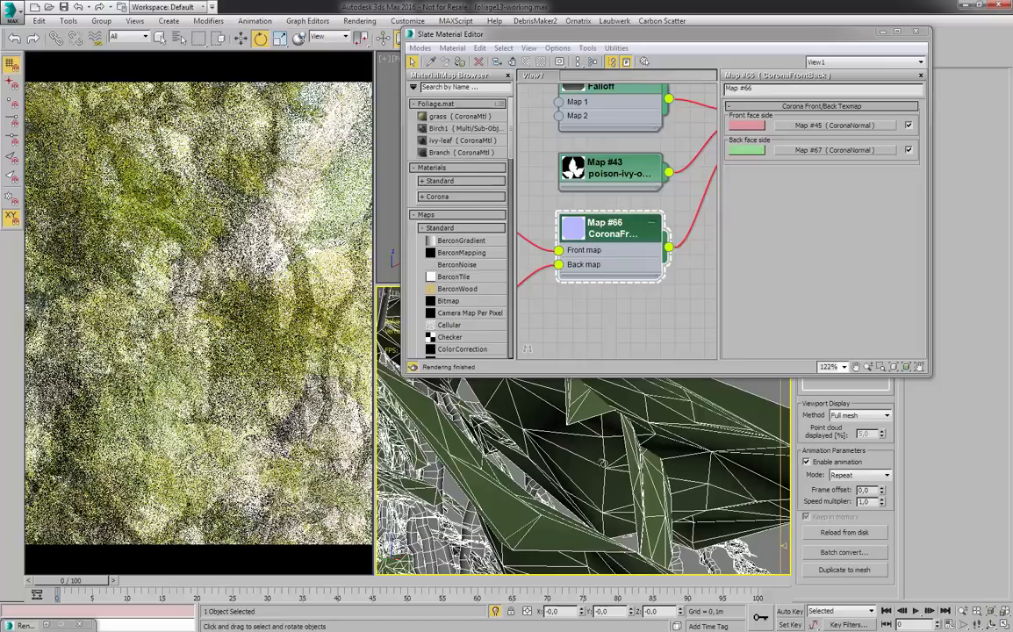
{"action": "middle_click_drag", "start_coordinate": [652, 412], "coordinate": [638, 481], "text": "alt"}
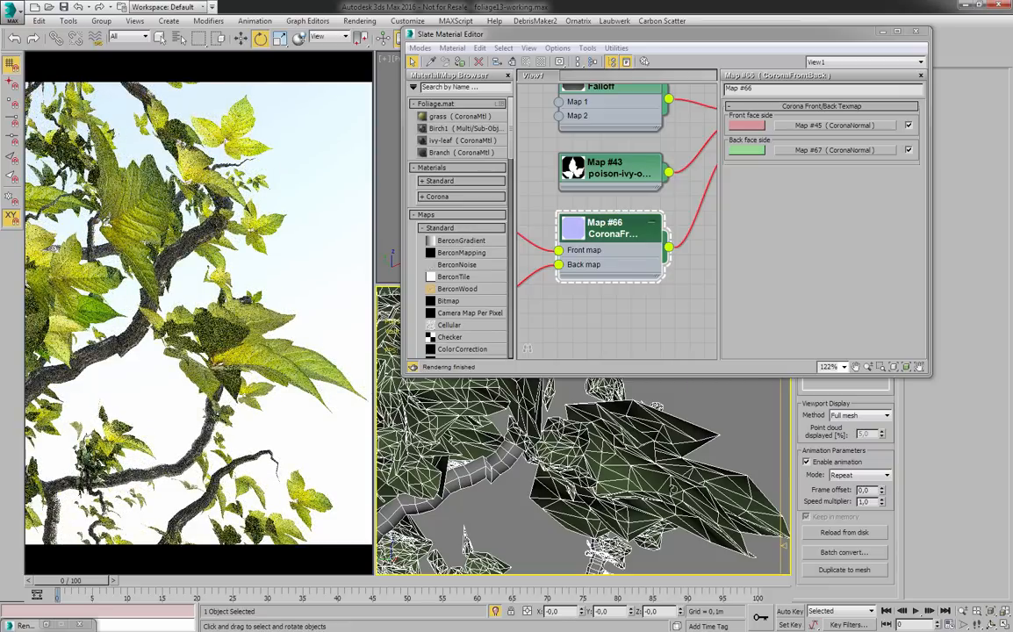
{"action": "scroll", "coordinate": [648, 468], "scroll_direction": "up", "scroll_amount": 5}
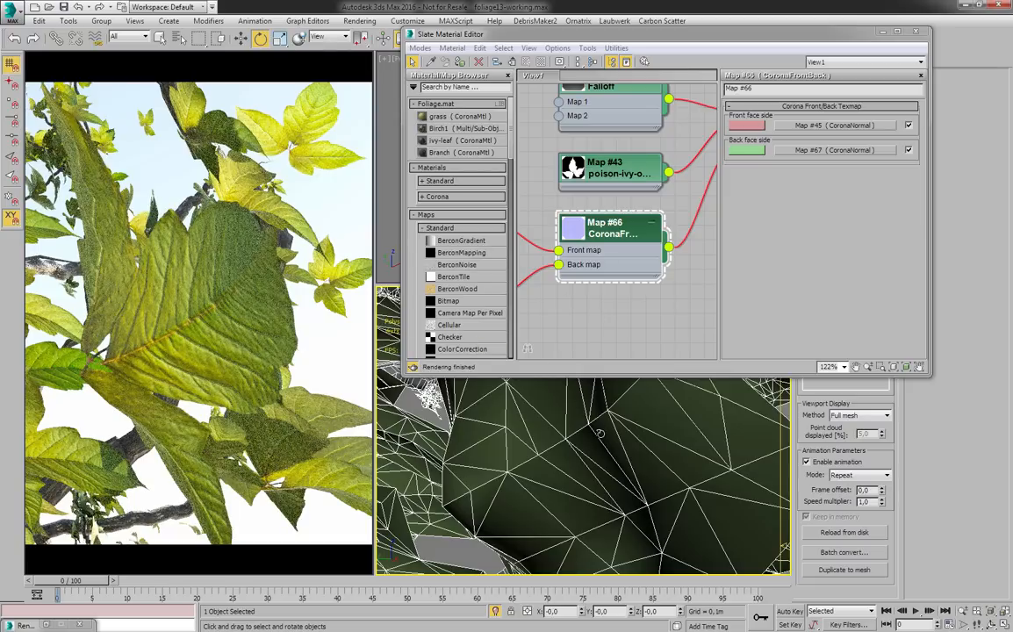
{"action": "scroll", "coordinate": [600, 433], "scroll_direction": "down", "scroll_amount": 5}
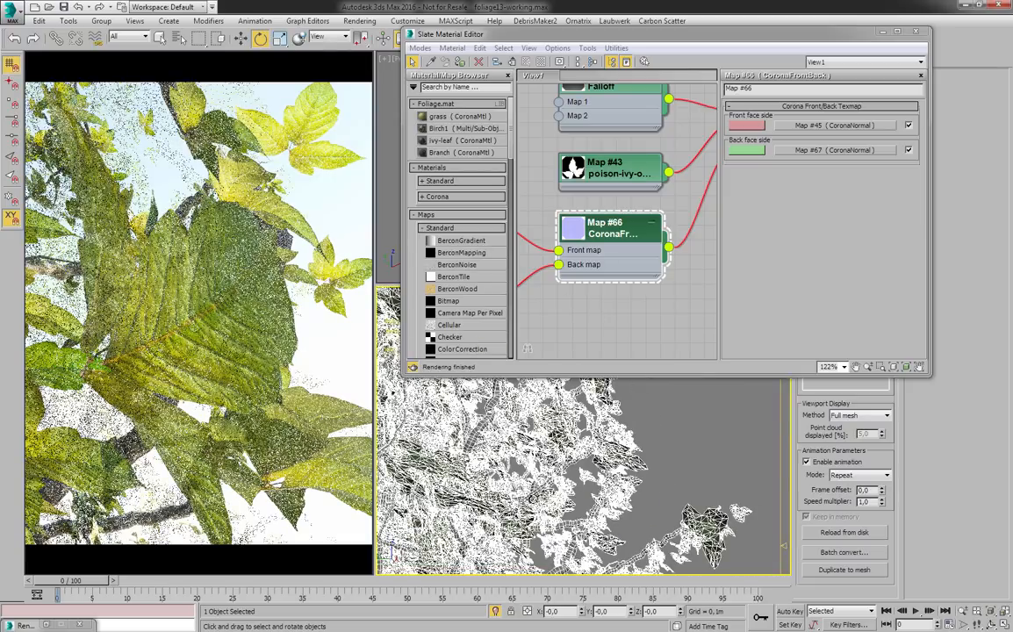
{"action": "scroll", "coordinate": [474, 446], "scroll_direction": "down", "scroll_amount": 4}
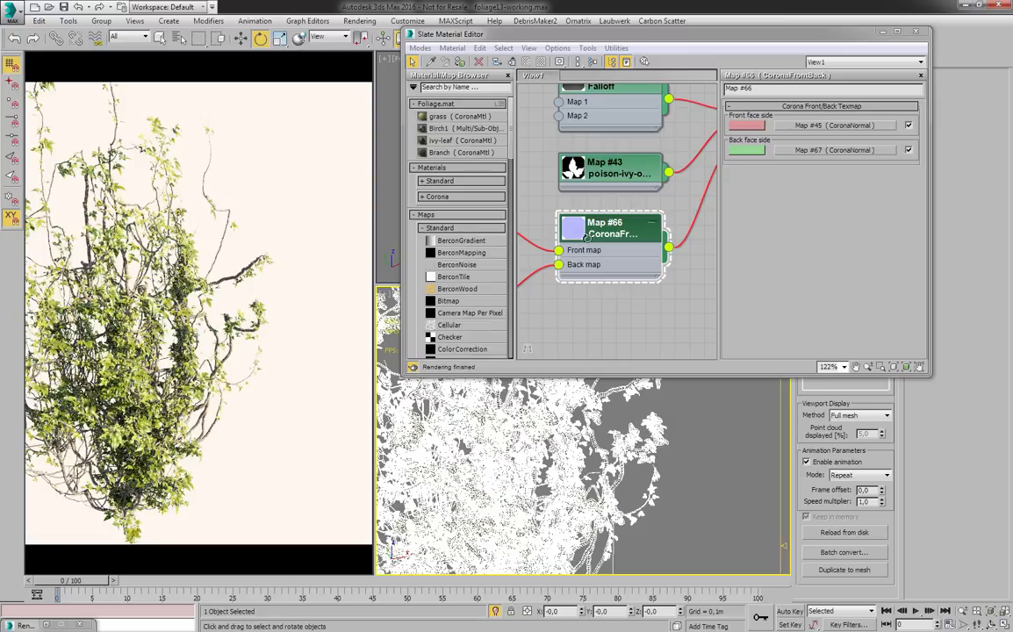
- Open the poison-ivy-opacity.jpg bitmap's parameters and set its filtering blur to 0
{"action": "scroll", "coordinate": [590, 235], "scroll_direction": "down", "scroll_amount": 1}
{"action": "middle_click_drag", "start_coordinate": [645, 238], "coordinate": [642, 262]}
{"action": "scroll", "coordinate": [641, 261], "scroll_direction": "down", "scroll_amount": 1}
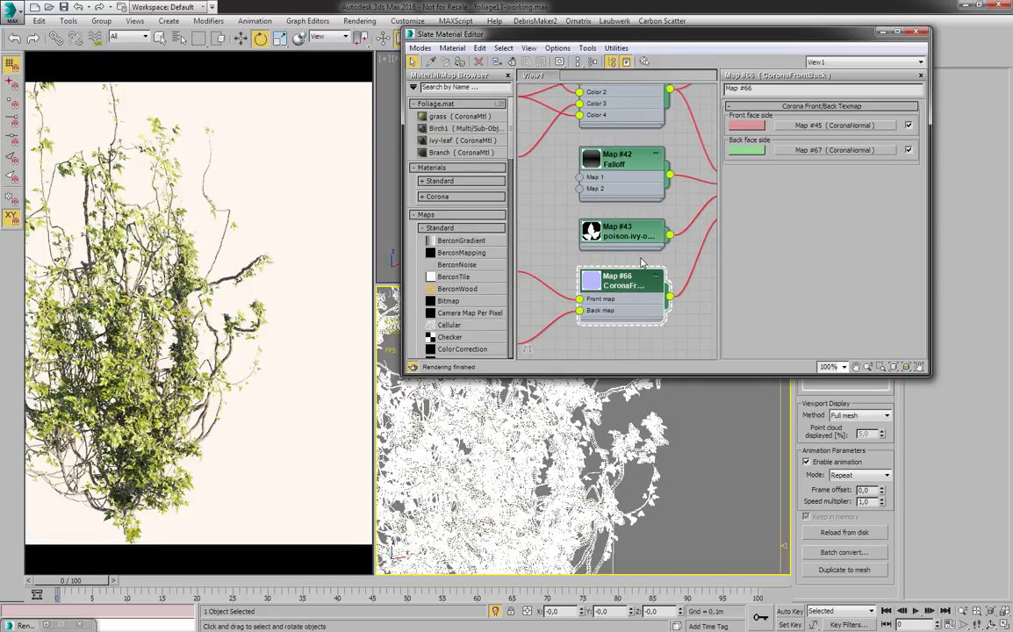
{"action": "double_click", "coordinate": [623, 237]}
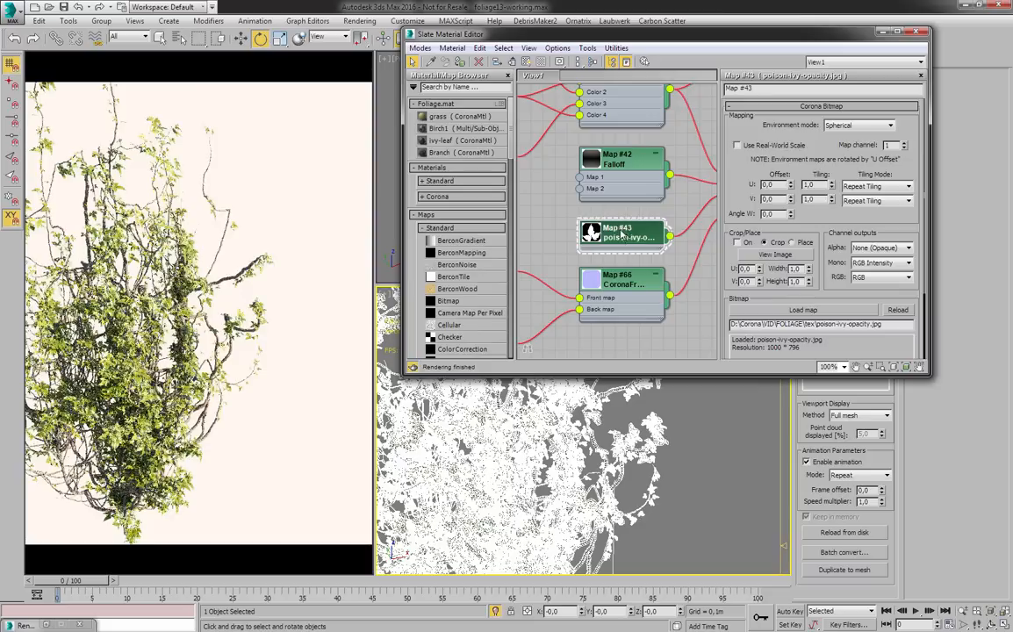
{"action": "scroll", "coordinate": [831, 204], "scroll_direction": "down", "scroll_amount": 1}
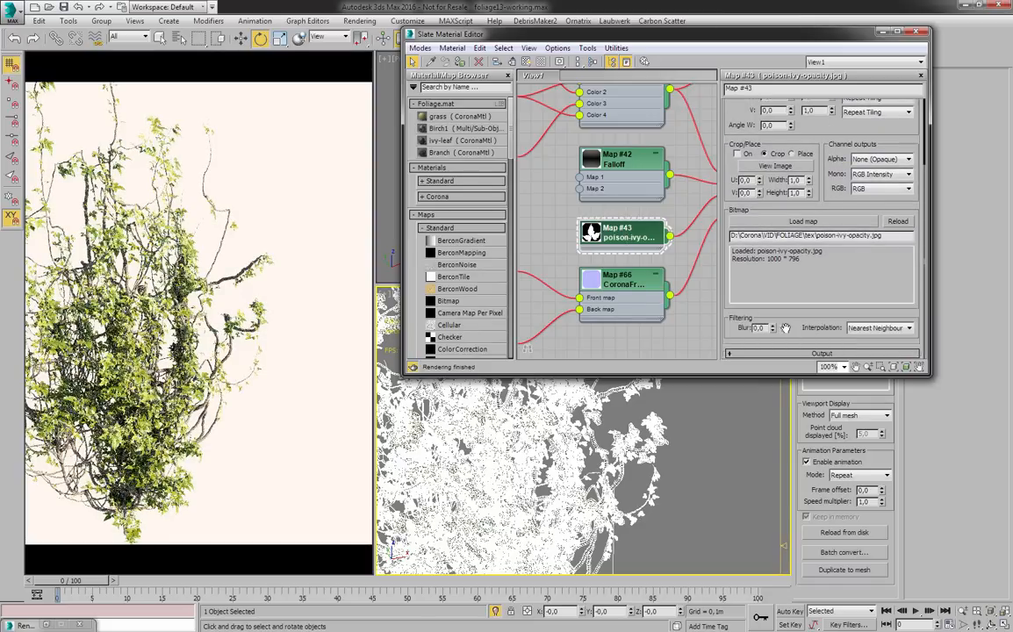
{"action": "left_click_drag", "start_coordinate": [768, 328], "coordinate": [751, 326]}
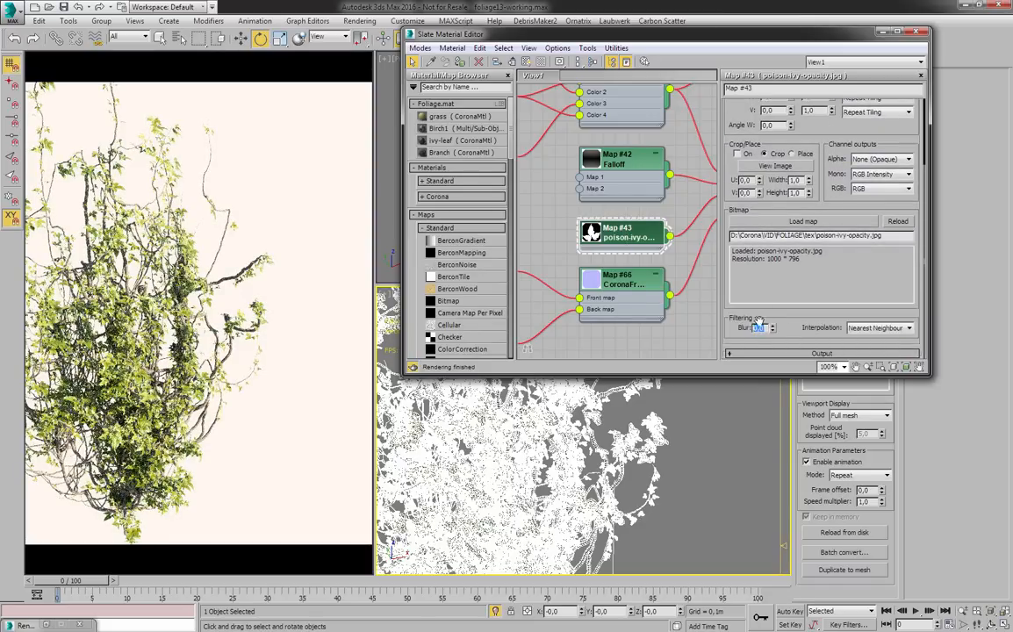
{"action": "type", "text": "0"}
{"action": "key", "text": "Return"}
- Open the poison-ivy-diff-fixed.jpg diffuse bitmap's parameters and enlarge its node preview to view the texture
{"action": "middle_click_drag", "start_coordinate": [560, 147], "coordinate": [682, 268]}
{"action": "scroll", "coordinate": [646, 261], "scroll_direction": "down", "scroll_amount": 3}
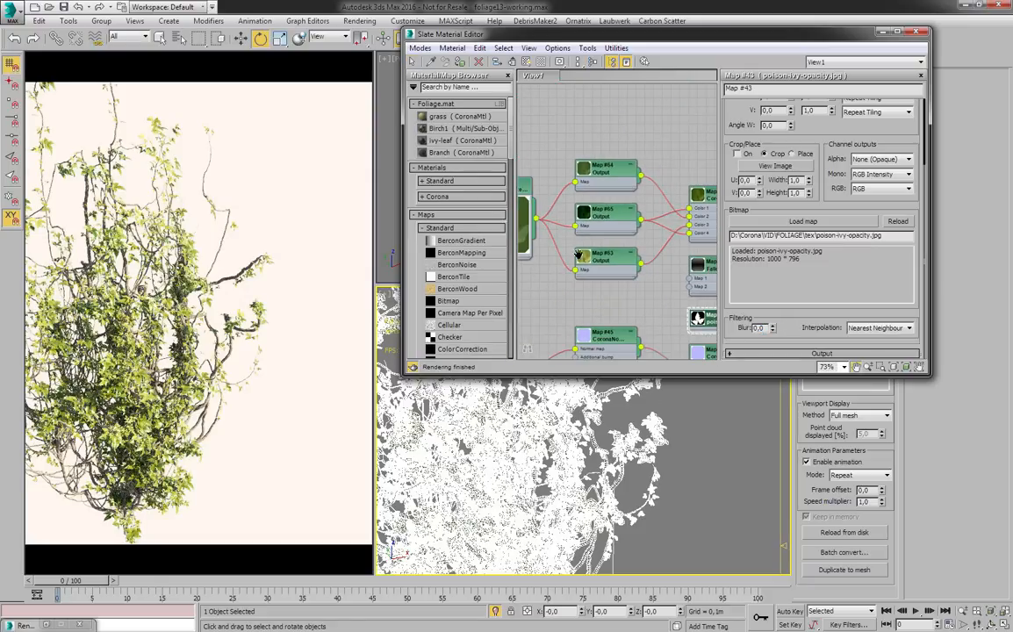
{"action": "middle_click_drag", "start_coordinate": [579, 254], "coordinate": [653, 251]}
{"action": "double_click", "coordinate": [570, 195]}
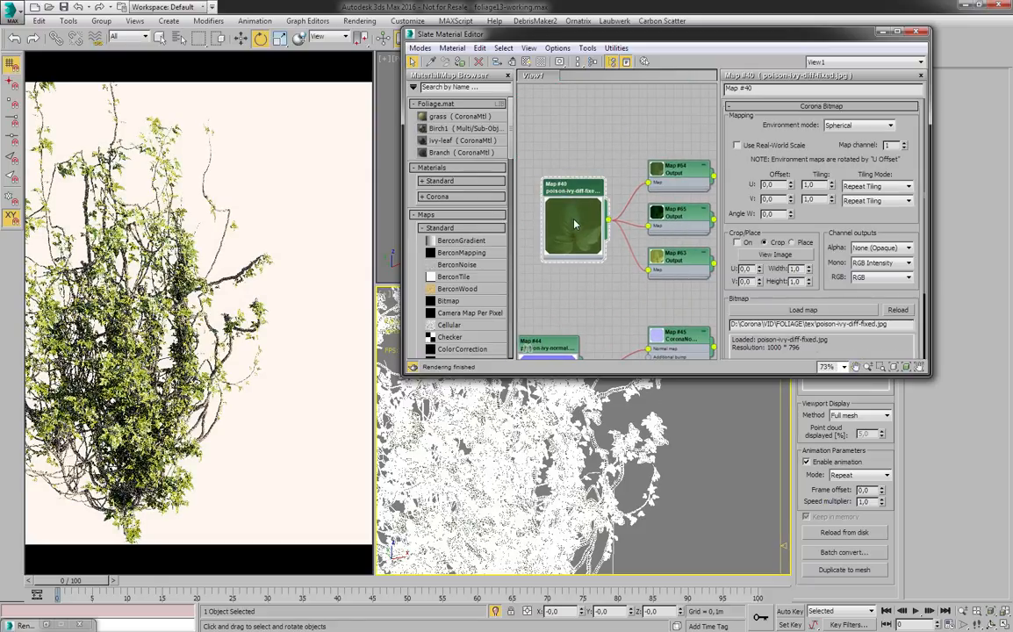
{"action": "double_click", "coordinate": [575, 222]}
{"action": "double_click", "coordinate": [552, 190]}
- Enable the black direct visibility override in the scene environment render settings, then put the render settings away
{"action": "left_click", "coordinate": [660, 449]}
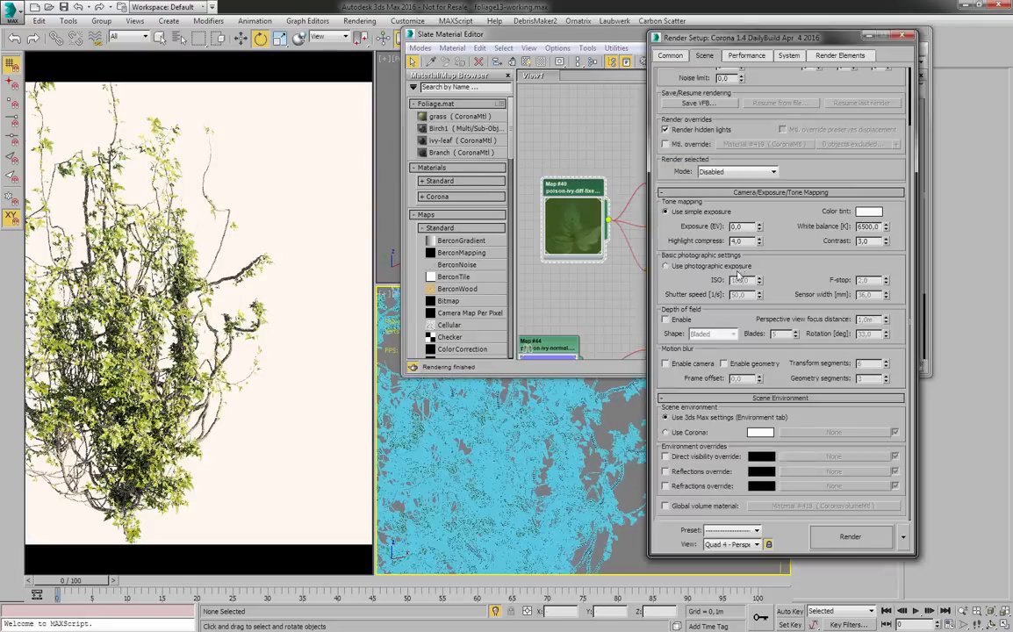
{"action": "left_click_drag", "start_coordinate": [806, 257], "coordinate": [811, 218]}
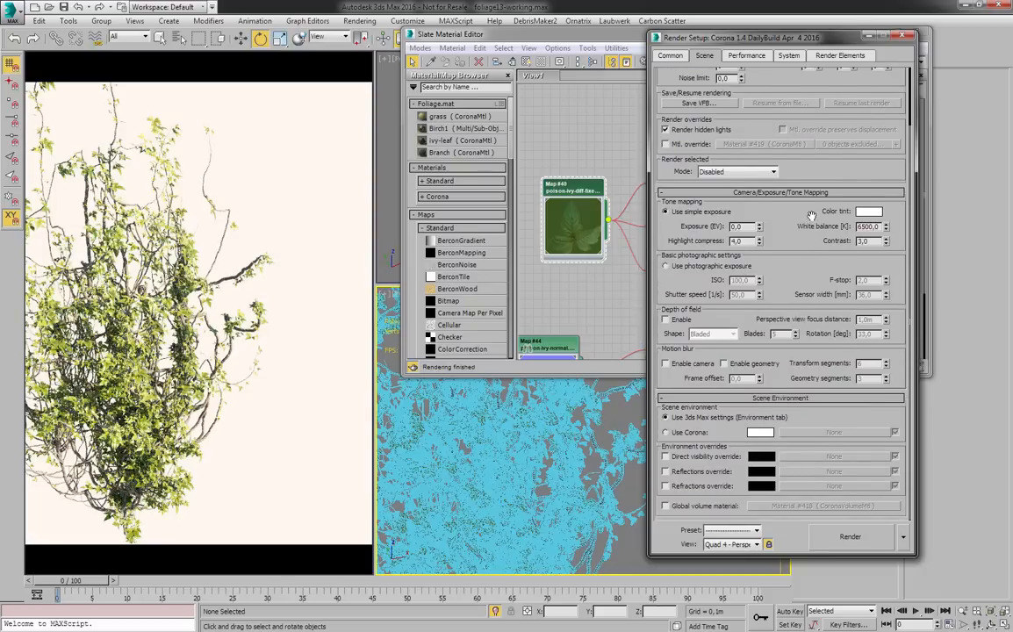
{"action": "left_click", "coordinate": [709, 456]}
{"action": "left_click", "coordinate": [866, 38]}
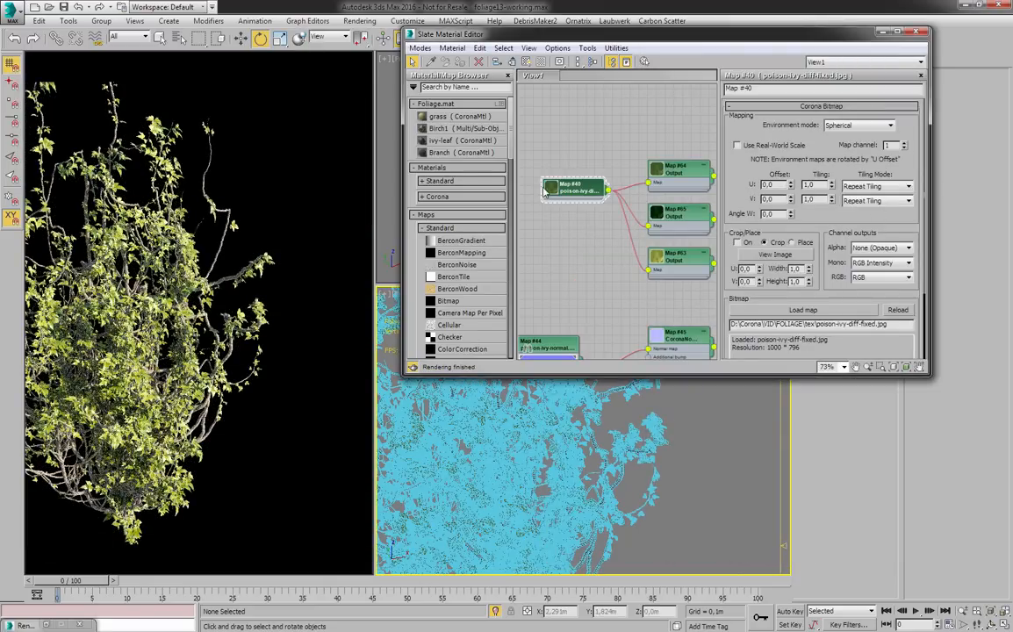
- Compare the poison-ivy-diff and poison-ivy-diff-fixed textures, and load poison-ivy-diff.jpg into the diffuse bitmap Map #40
{"action": "scroll", "coordinate": [828, 171], "scroll_direction": "down", "scroll_amount": 3}
{"action": "scroll", "coordinate": [828, 175], "scroll_direction": "down", "scroll_amount": 2}
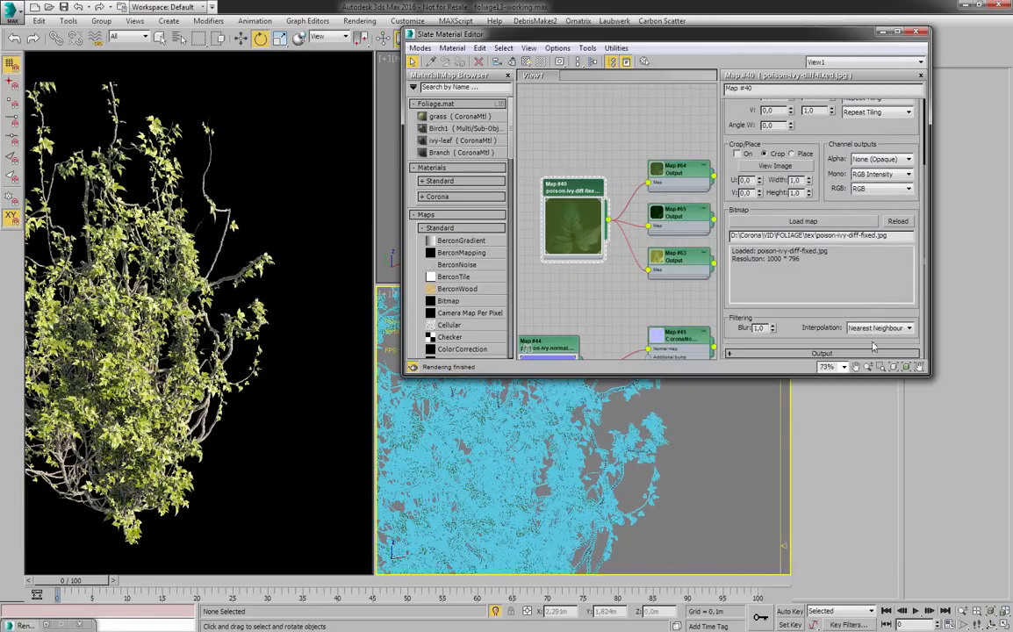
{"action": "left_click", "coordinate": [817, 225]}
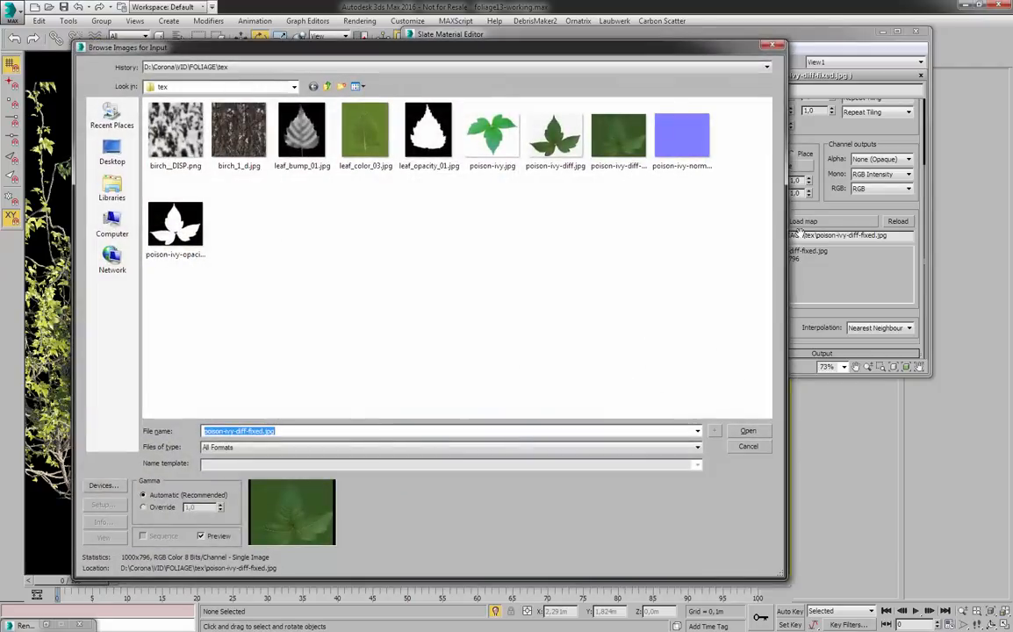
{"action": "left_click", "coordinate": [555, 136]}
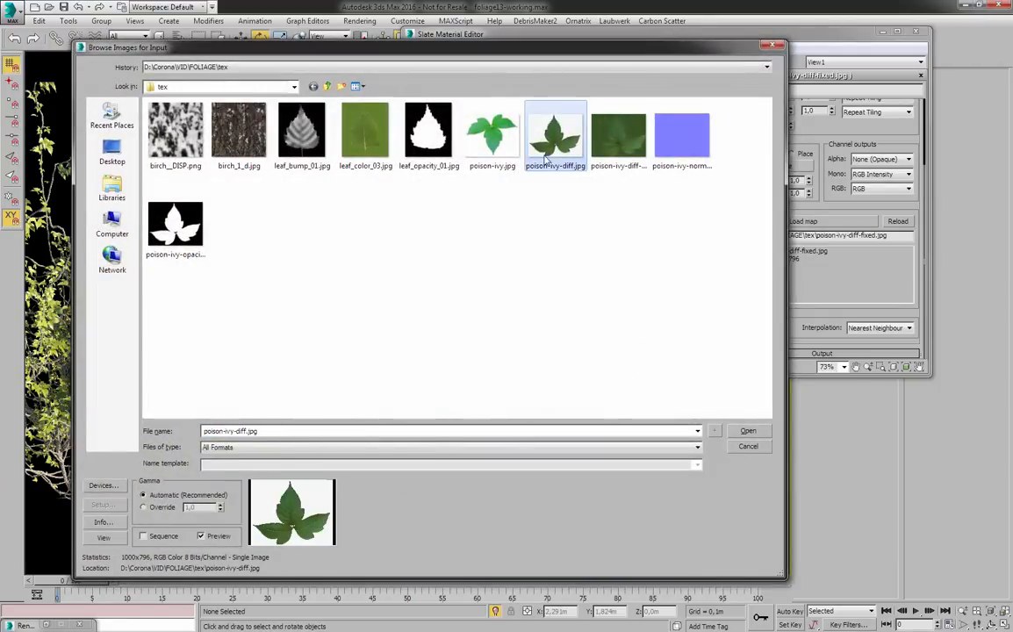
{"action": "scroll", "coordinate": [569, 145], "scroll_direction": "up", "scroll_amount": 1, "text": "ctrl"}
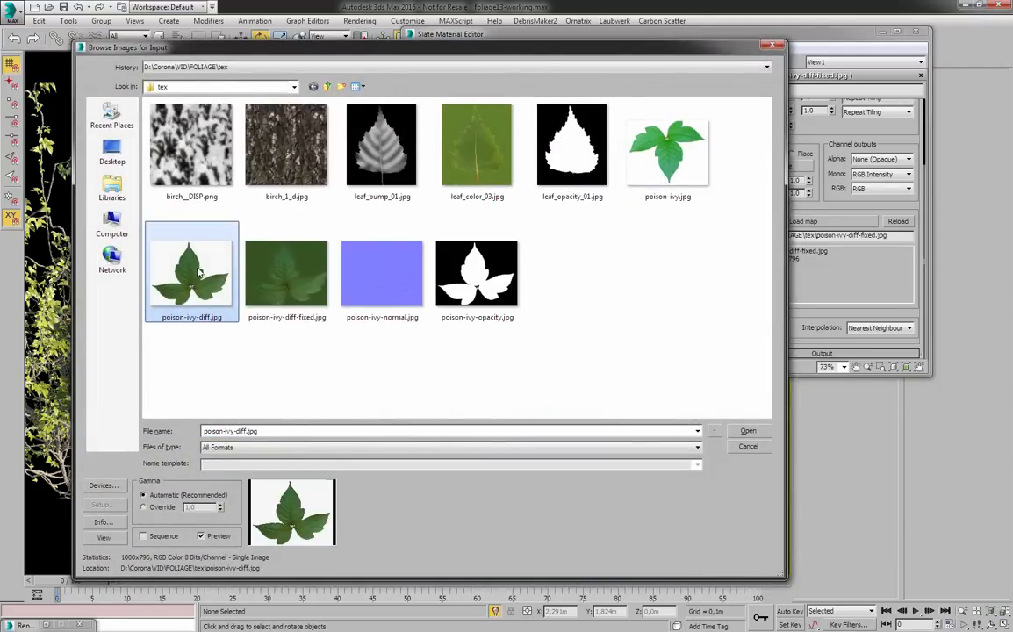
{"action": "left_click", "coordinate": [262, 255]}
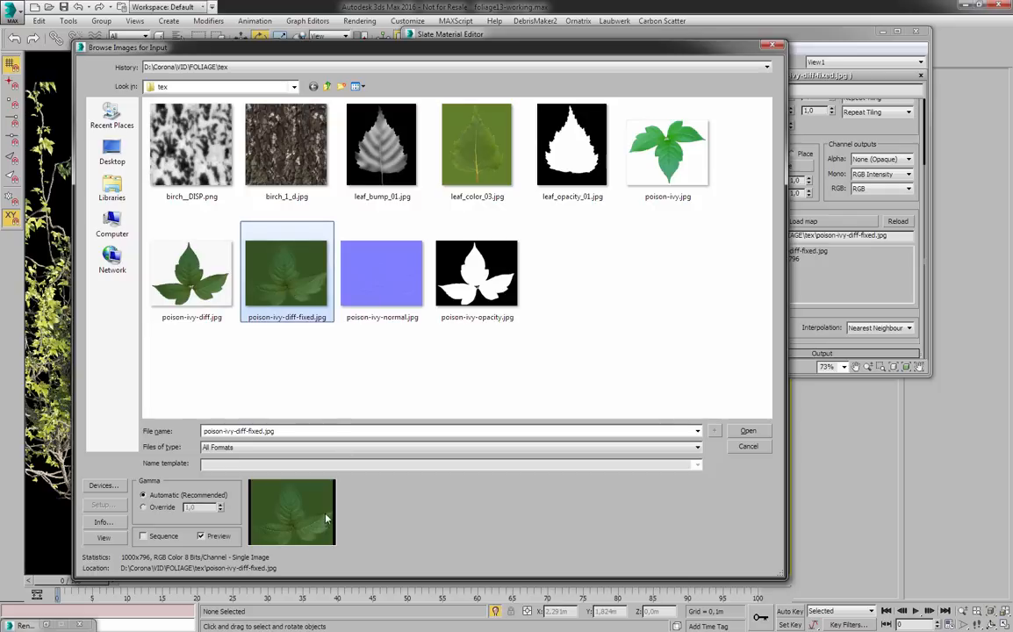
{"action": "left_click", "coordinate": [213, 287]}
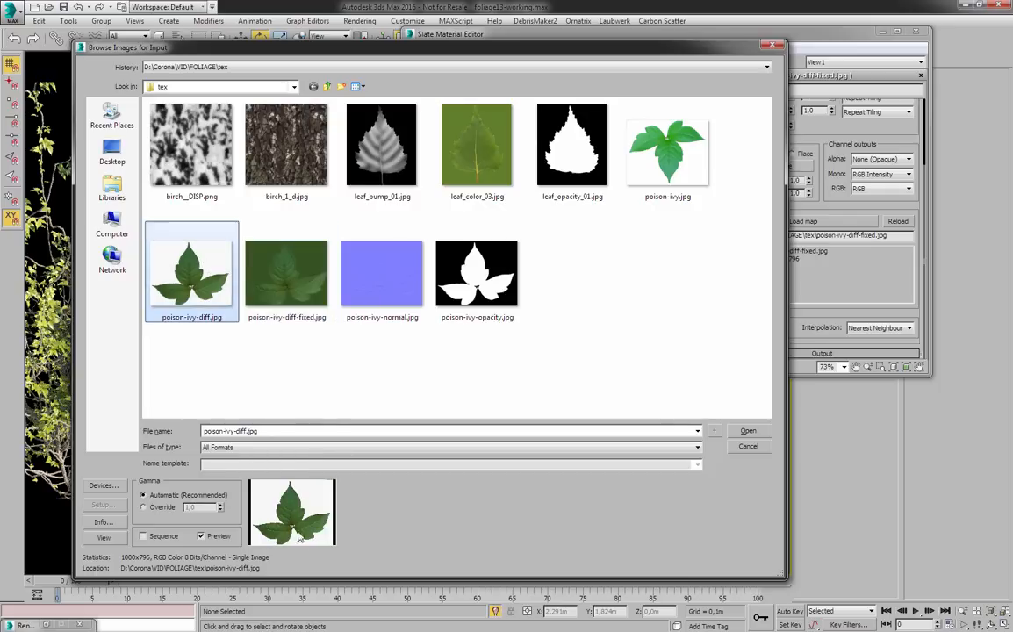
{"action": "left_click", "coordinate": [749, 431]}
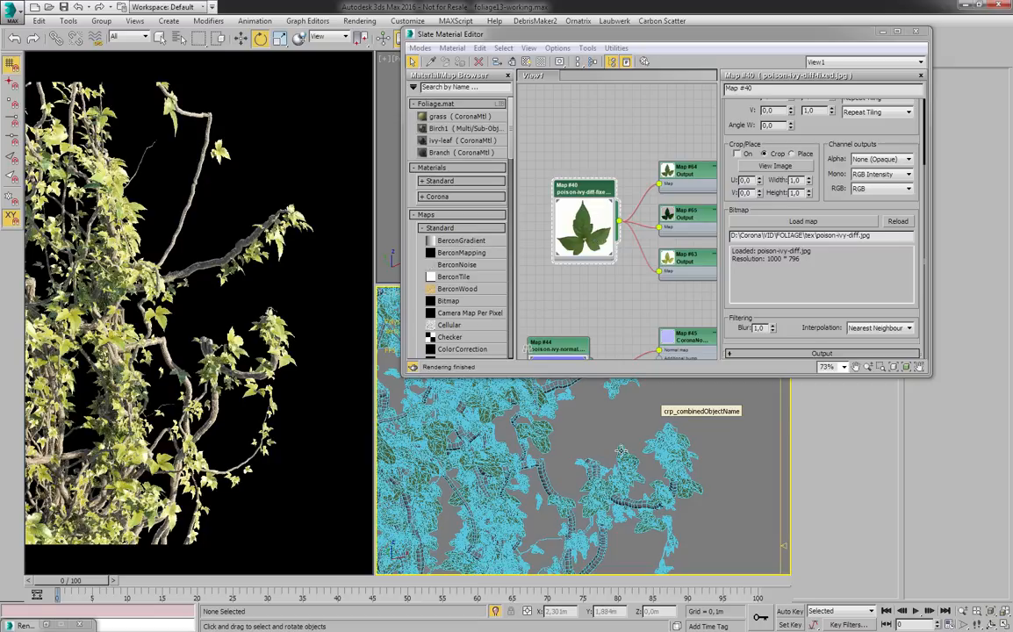
- Inspect the ivy rendered with the white-background diffuse texture, checking the leaf edges both up close and from a distance
{"action": "scroll", "coordinate": [625, 450], "scroll_direction": "down", "scroll_amount": 4}
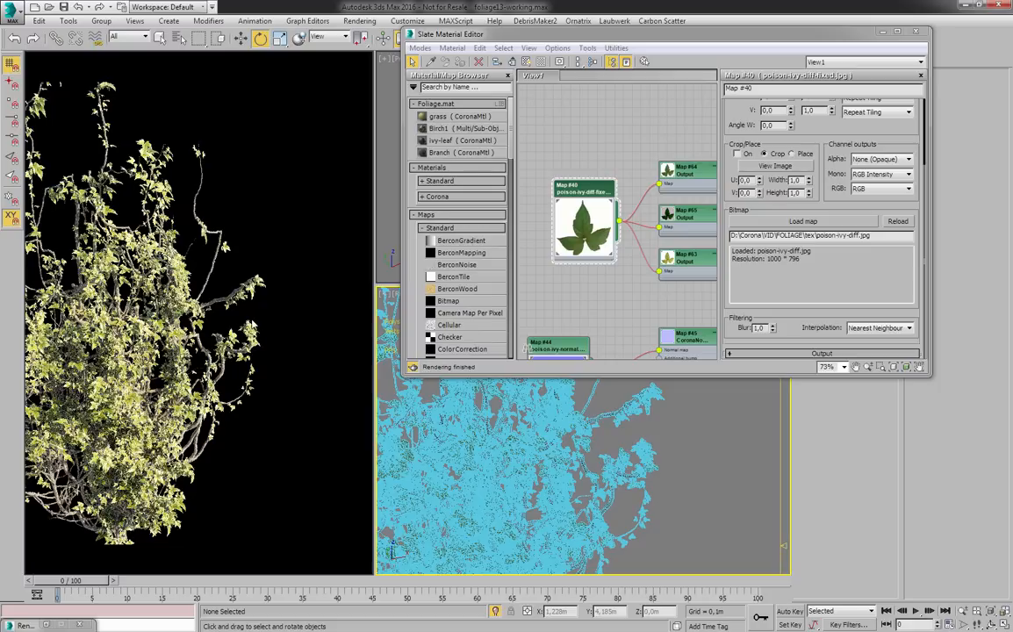
{"action": "left_click", "coordinate": [964, 623]}
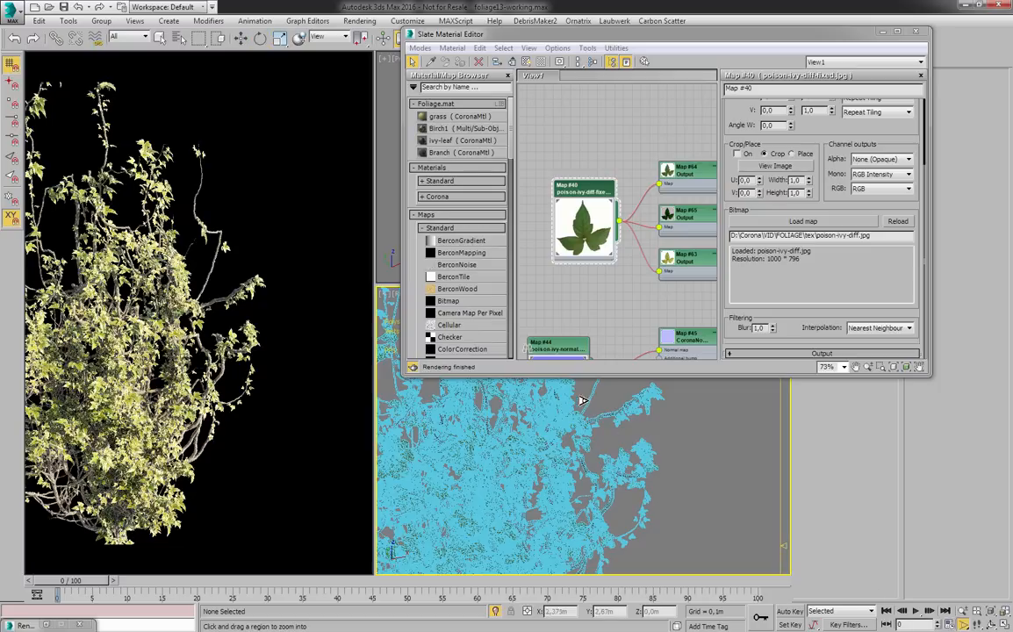
{"action": "left_click_drag", "start_coordinate": [642, 435], "coordinate": [684, 467]}
{"action": "middle_click_drag", "start_coordinate": [684, 467], "coordinate": [611, 428]}
{"action": "right_click", "coordinate": [658, 441]}
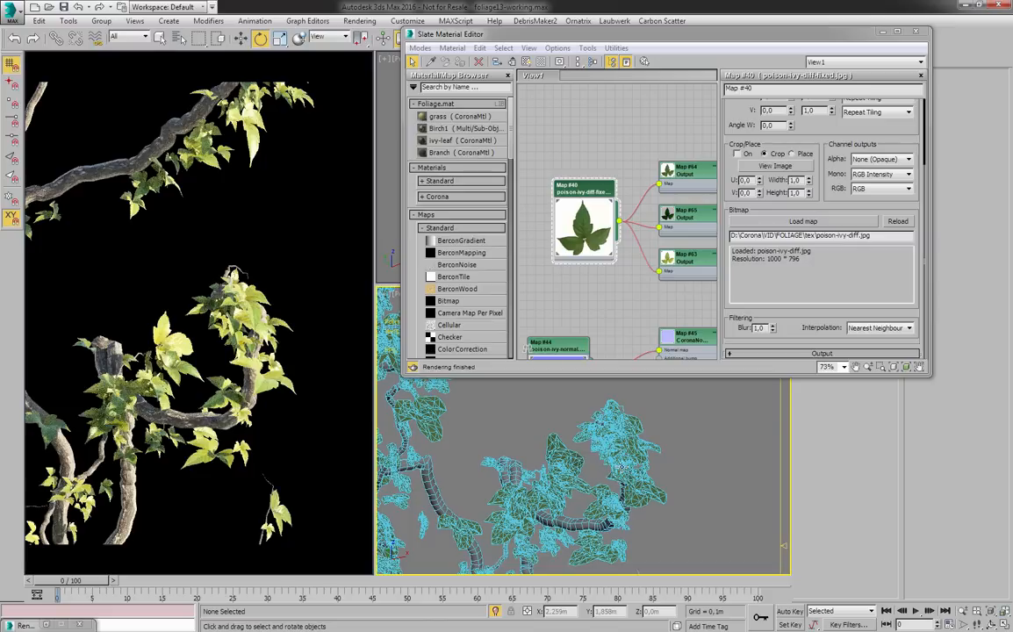
{"action": "left_click", "coordinate": [645, 421]}
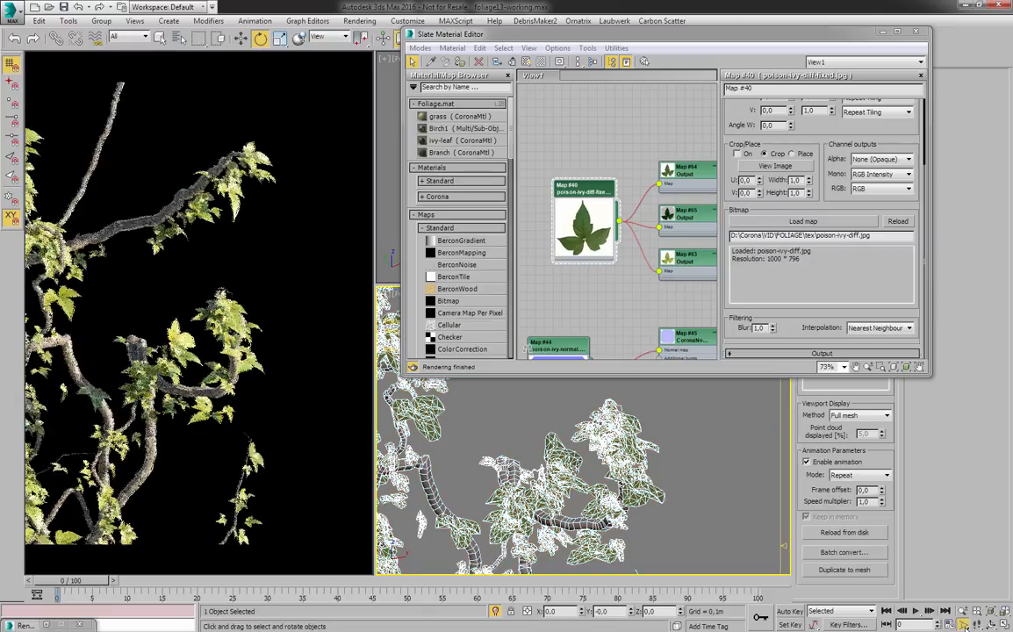
{"action": "scroll", "coordinate": [645, 421], "scroll_direction": "down", "scroll_amount": 5}
{"action": "key", "text": "e"}
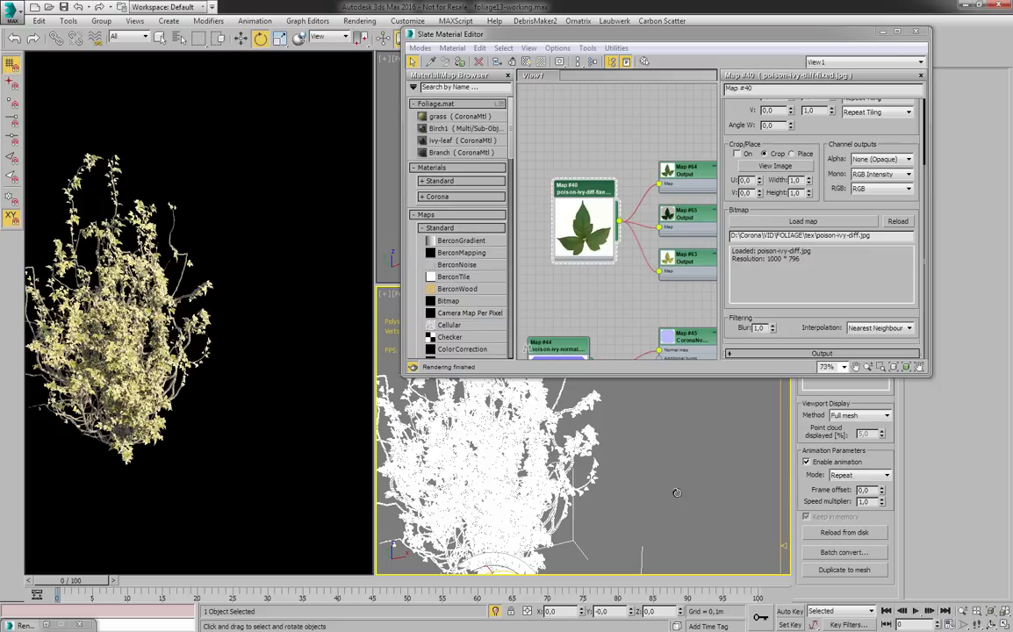
{"action": "key", "text": "alt+z"}
{"action": "left_click_drag", "start_coordinate": [505, 478], "coordinate": [538, 473]}
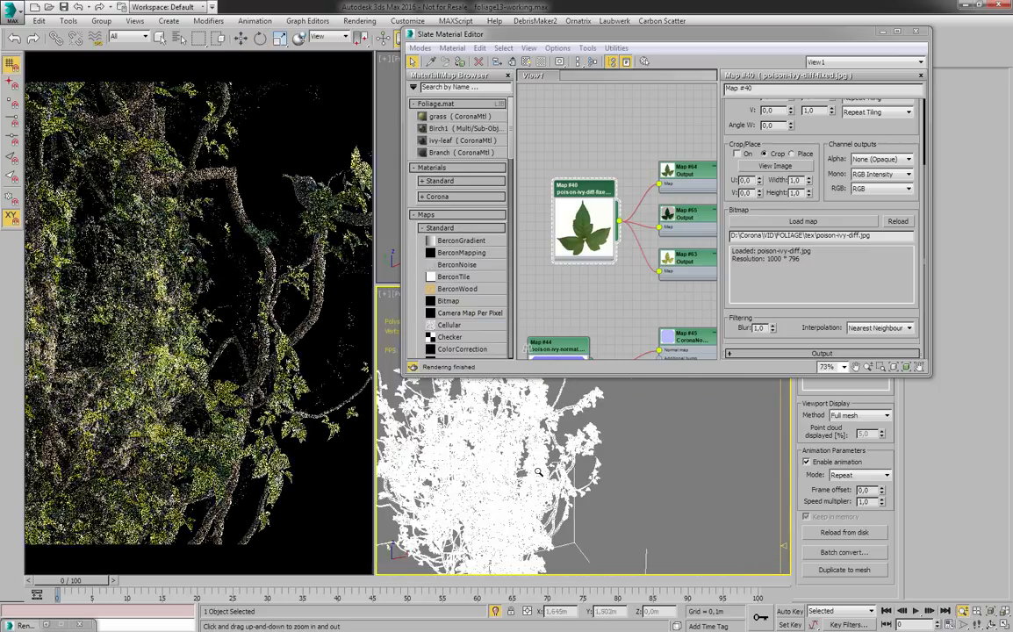
{"action": "right_click", "coordinate": [538, 473]}
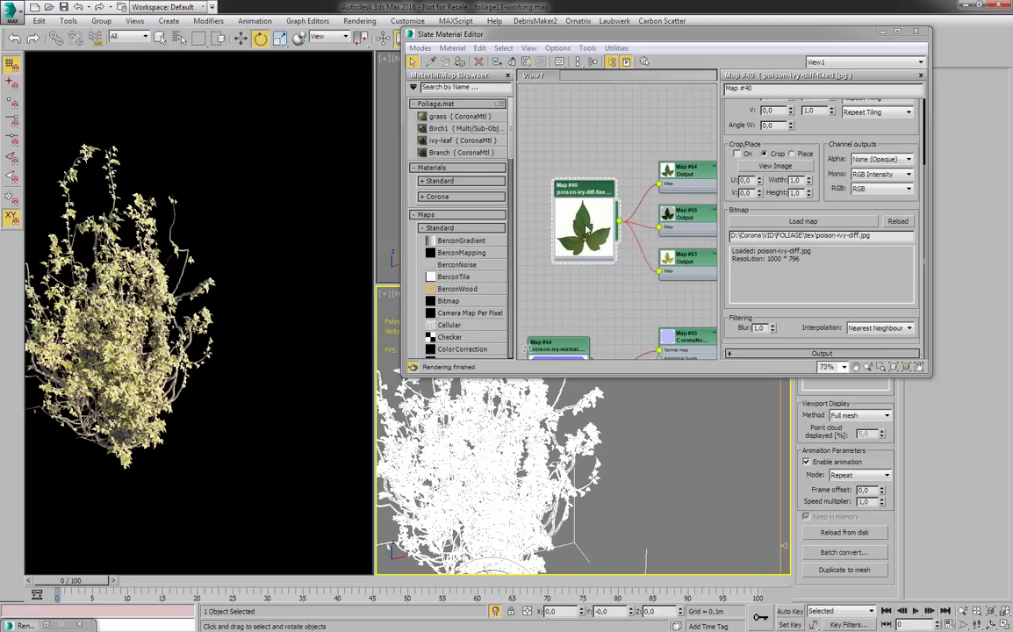
- Load poison-ivy-diff-fixed.jpg back into the diffuse bitmap Map #40
{"action": "left_click", "coordinate": [799, 222]}
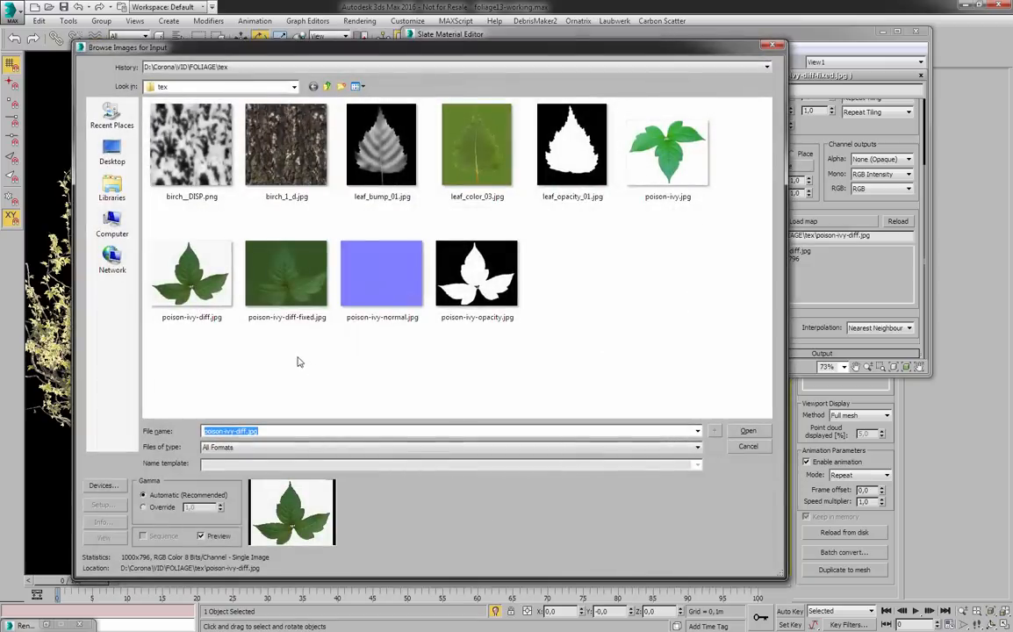
{"action": "left_click", "coordinate": [299, 307]}
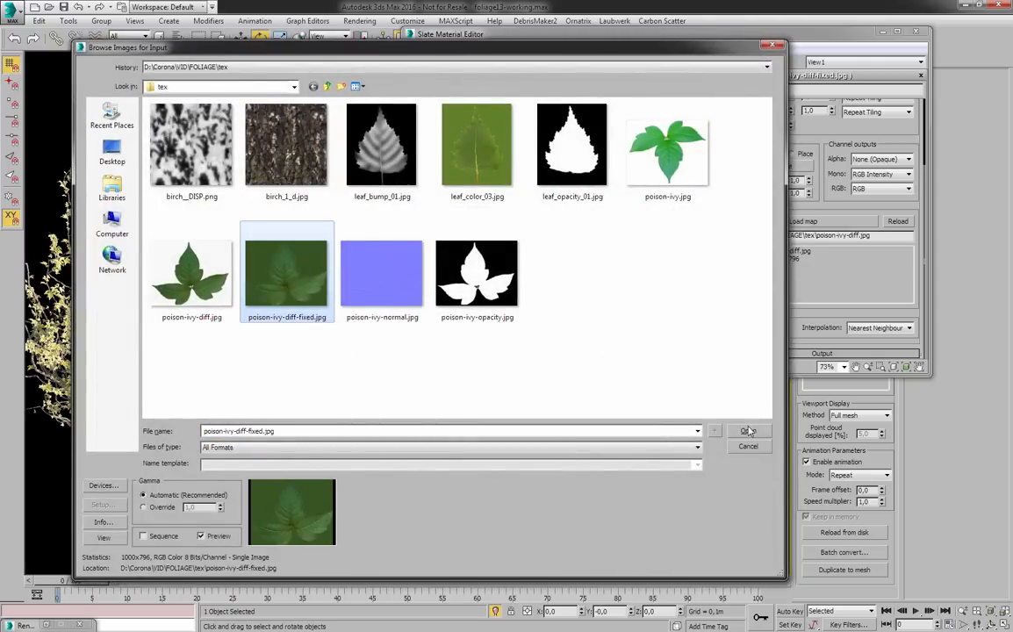
{"action": "key", "text": "Return"}
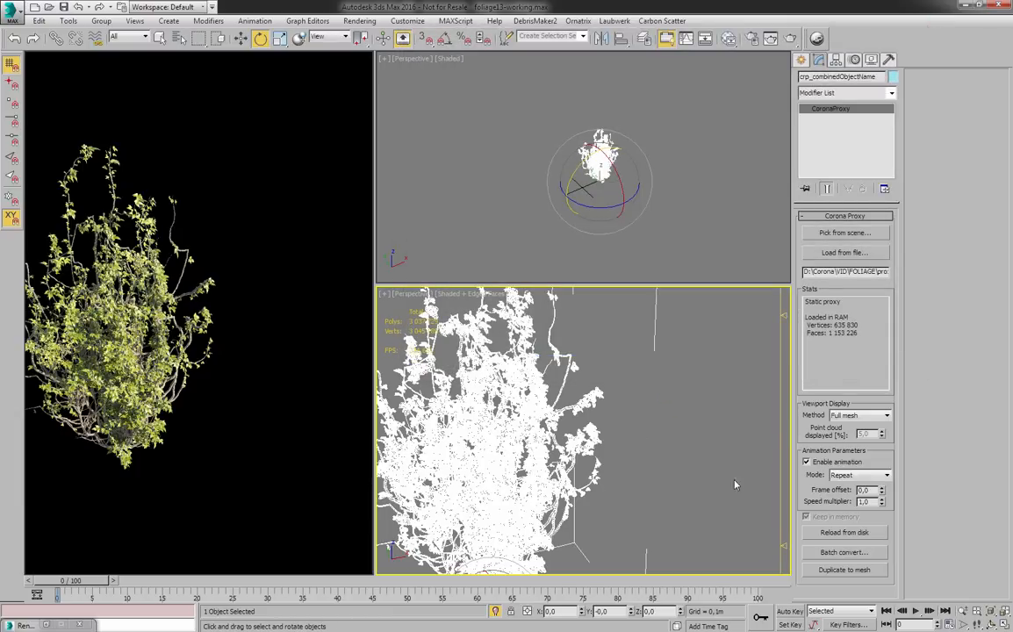
- Deselect the ivy, check its render from a distance, and exit isolation mode to bring back the full scene
{"action": "left_click", "coordinate": [649, 415]}
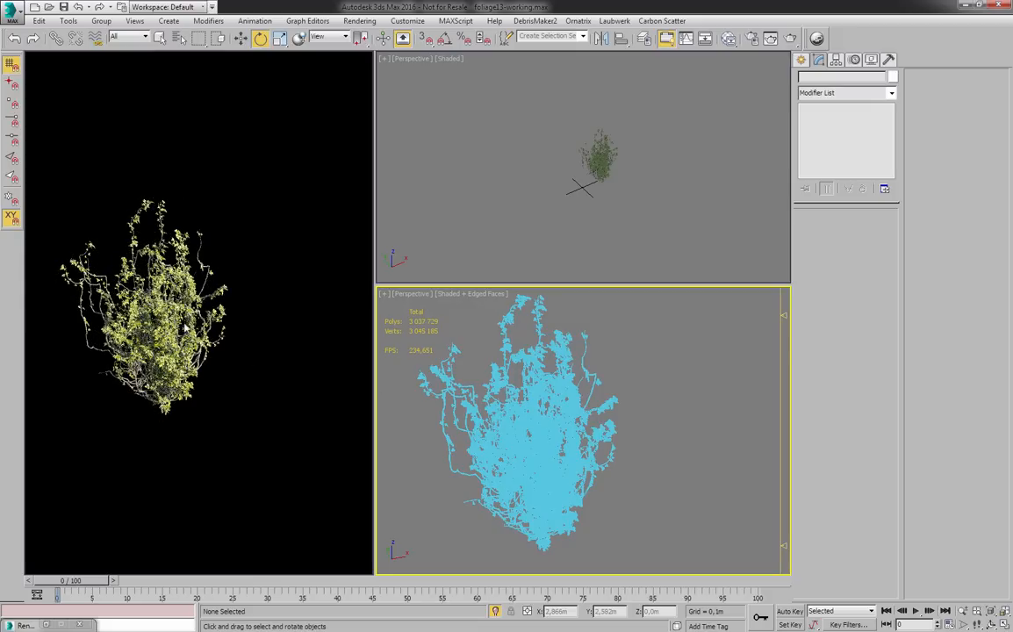
{"action": "scroll", "coordinate": [663, 413], "scroll_direction": "down", "scroll_amount": 2}
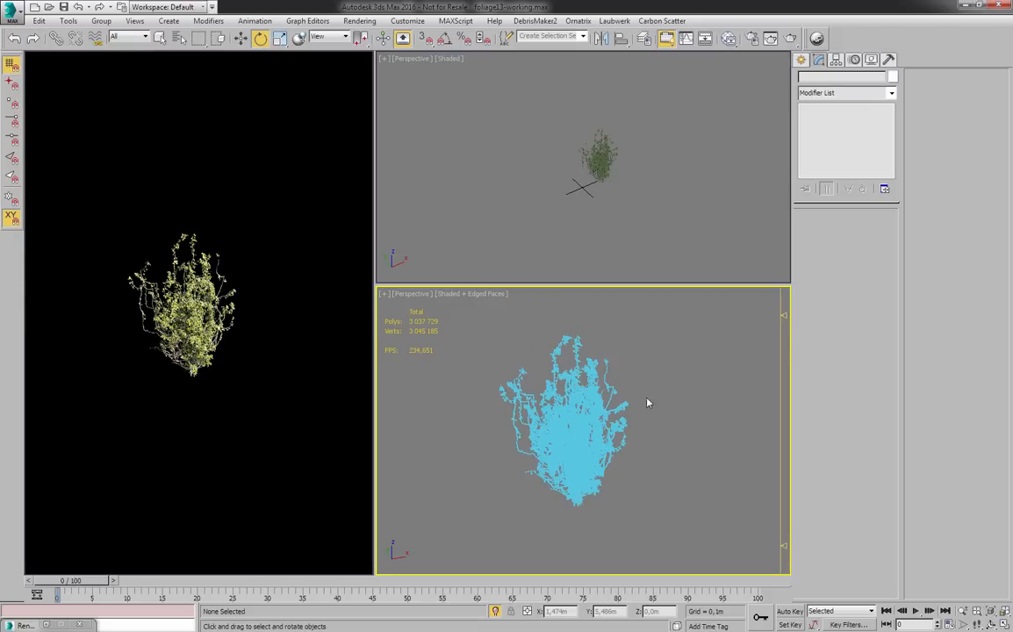
{"action": "scroll", "coordinate": [591, 406], "scroll_direction": "up", "scroll_amount": 4}
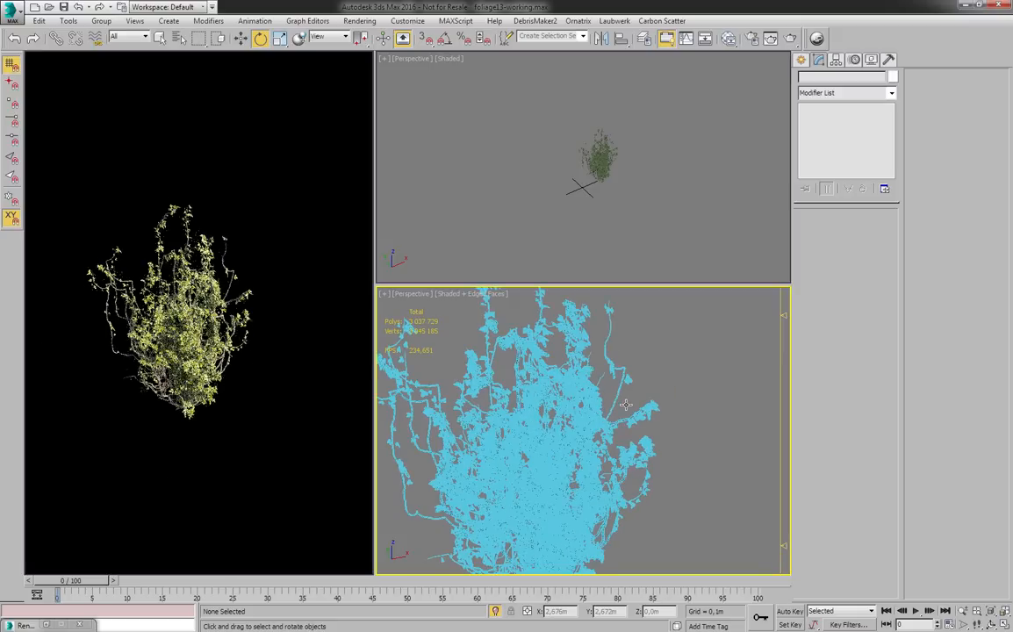
{"action": "scroll", "coordinate": [591, 437], "scroll_direction": "up", "scroll_amount": 2}
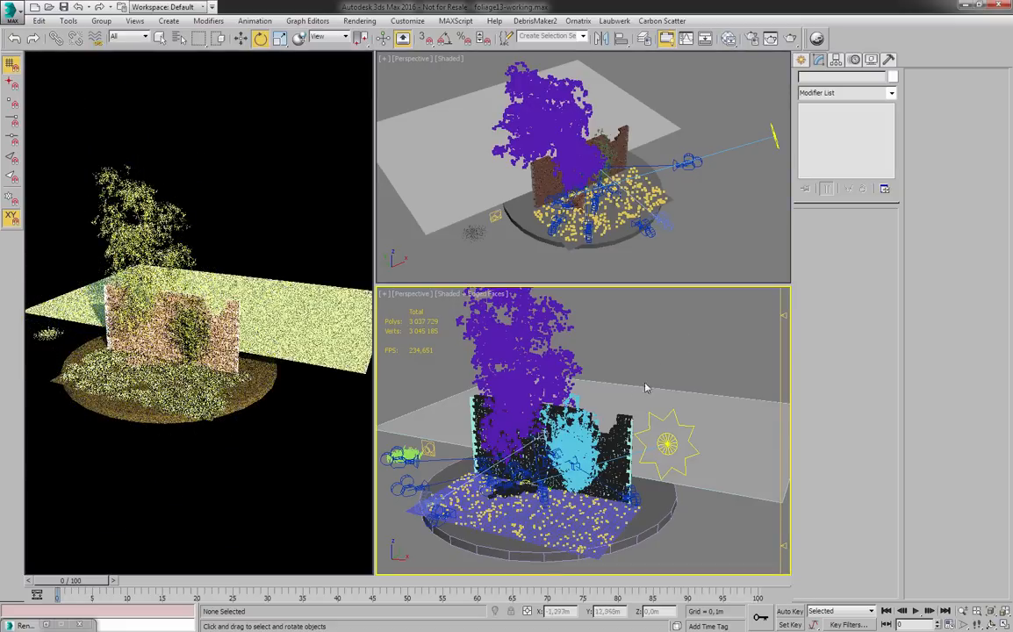
{"action": "mouse_move", "coordinate": [633, 445]}
{"action": "middle_mouse_down", "text": "alt"}
{"action": "mouse_move", "coordinate": [699, 430]}
{"action": "mouse_move", "coordinate": [745, 403]}
{"action": "mouse_move", "coordinate": [636, 460]}
{"action": "middle_mouse_up", "text": "alt"}
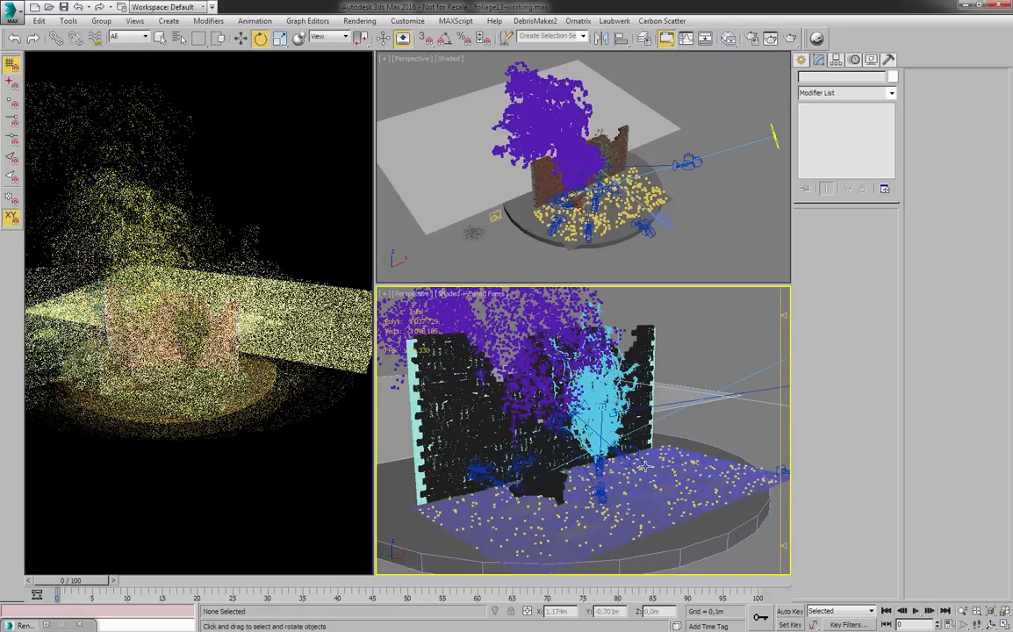